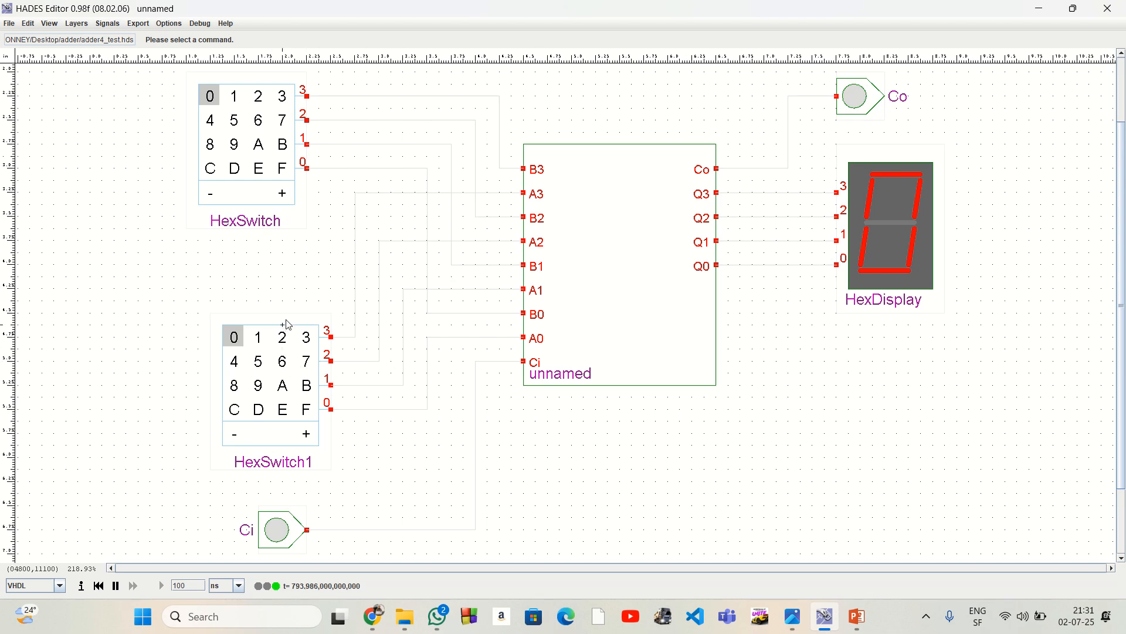
Set HexSwitch to 3 and HexSwitch1 to 2 in the 4-bit adder test circuit.
{"action": "left_click", "coordinate": [285, 100]}
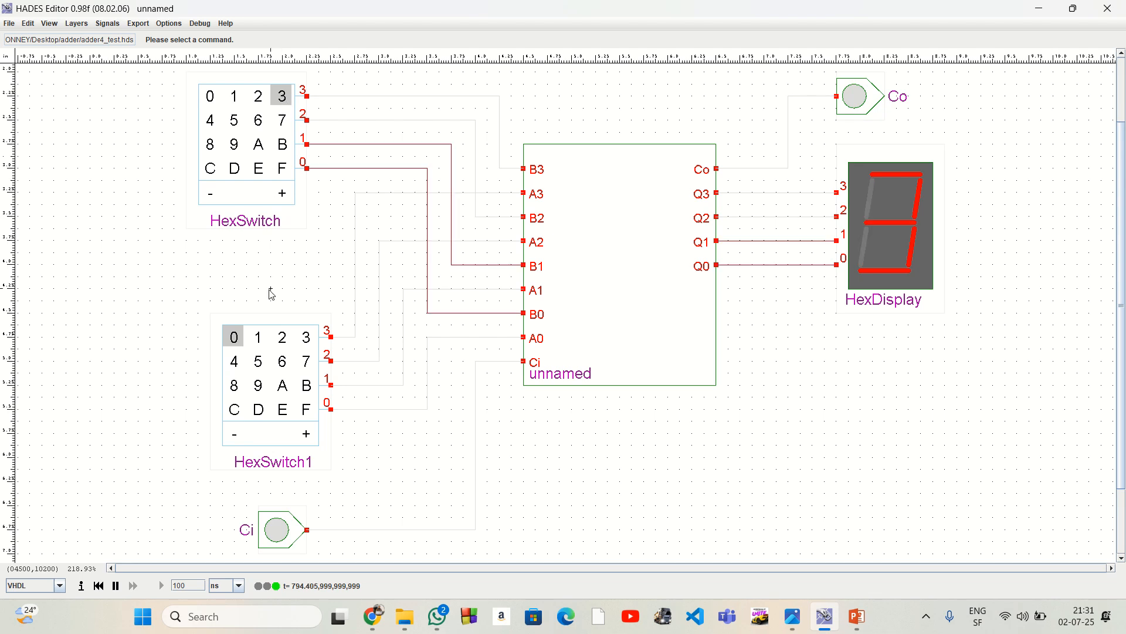
{"action": "left_click", "coordinate": [282, 341]}
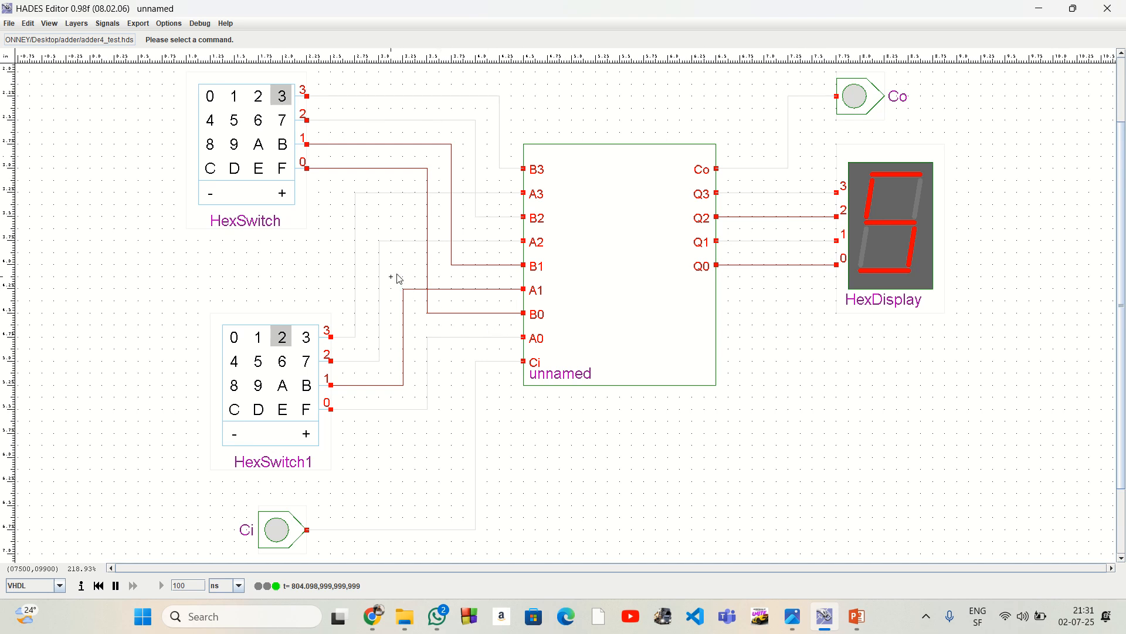
Switch to the blank Google Sheets spreadsheet and lay out the column addition 24 + 6, with 4 in N5 and 6 in N6.
{"action": "left_click", "coordinate": [371, 616]}
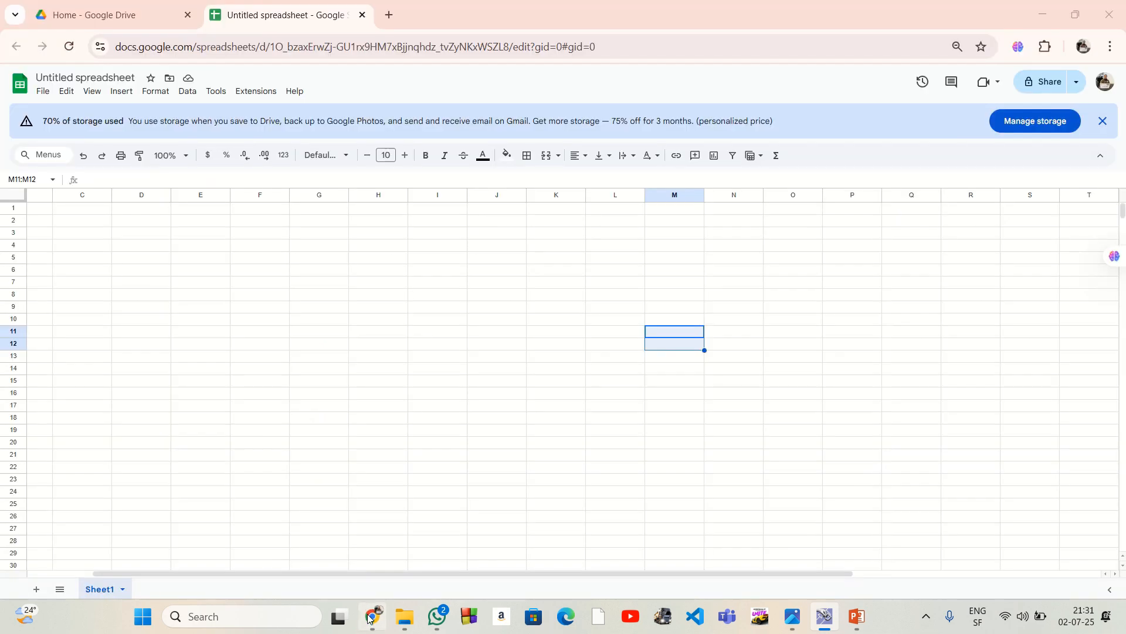
{"action": "left_click", "coordinate": [496, 273]}
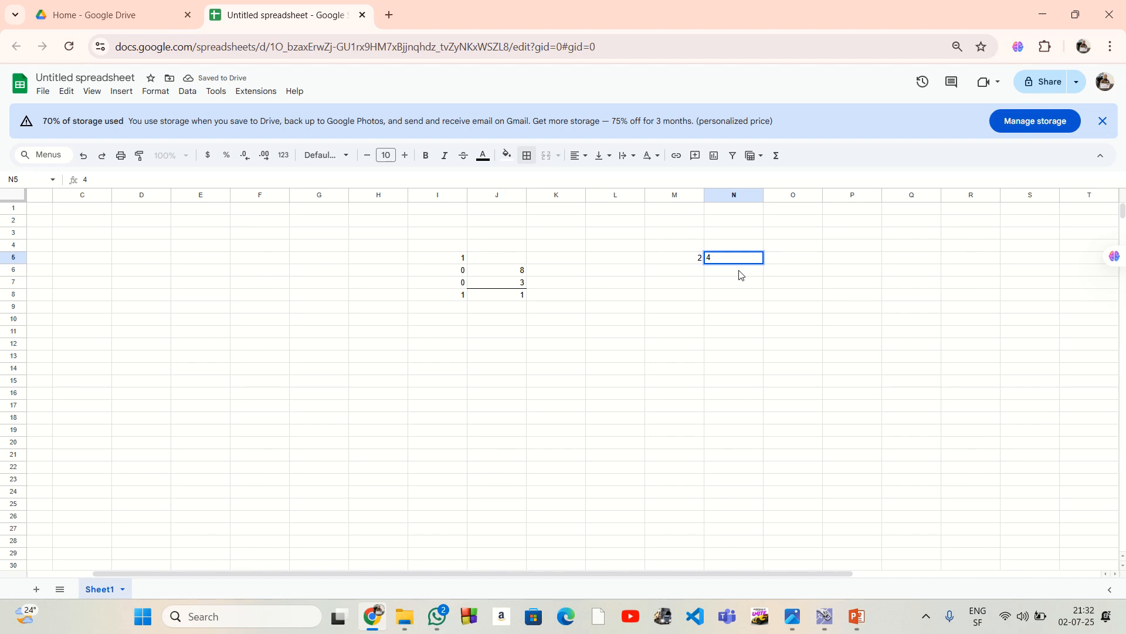
{"action": "type", "text": "4"}
{"action": "key", "text": "Return"}
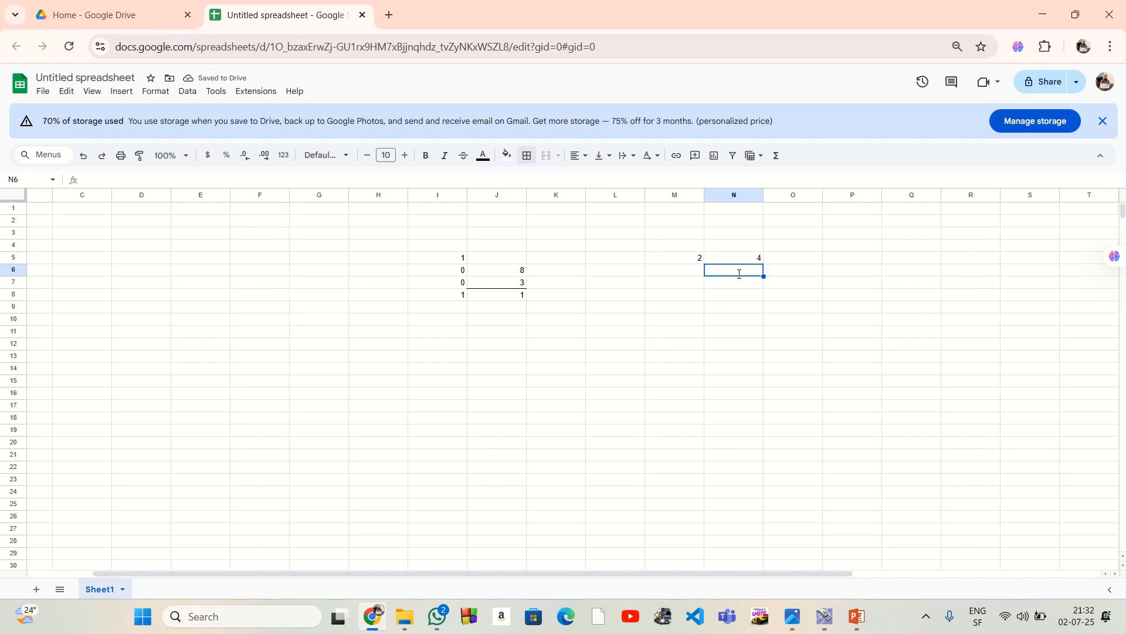
{"action": "type", "text": "6"}
{"action": "key", "text": "Return"}
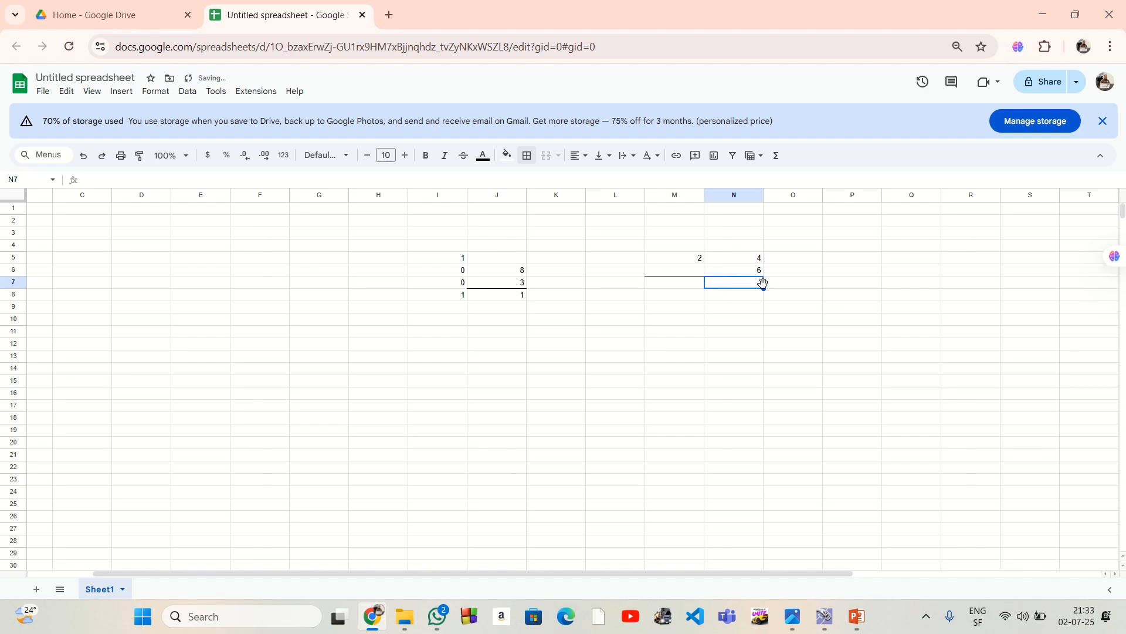
{"action": "left_click", "coordinate": [798, 282]}
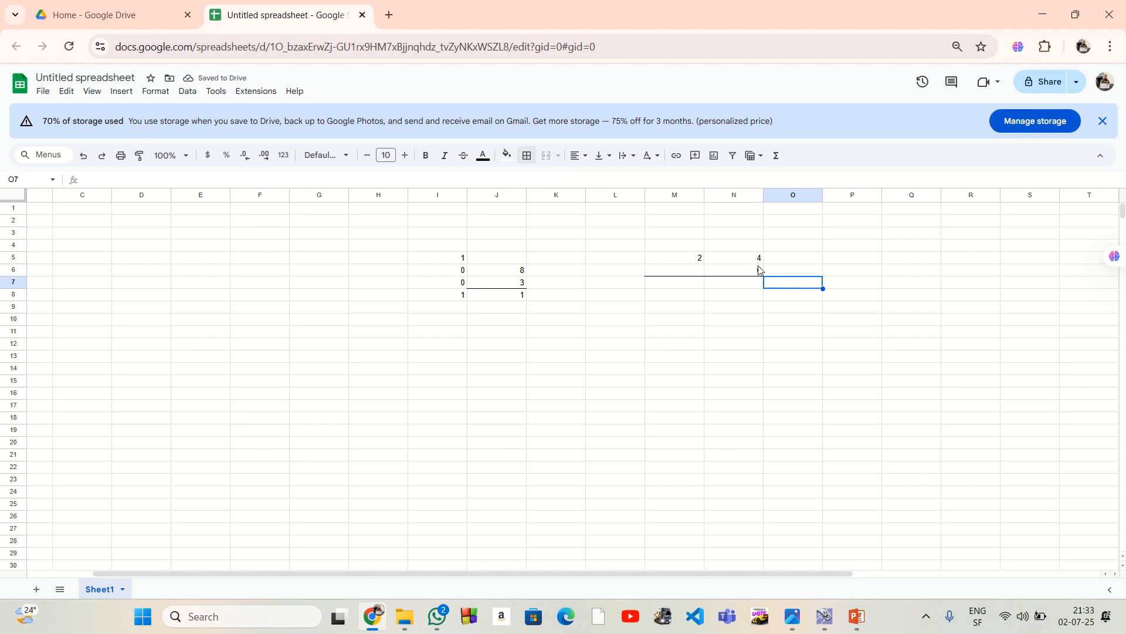
Write the ones-column sum 10 beside the addition, with 1 in Q7 and 0 in R7.
{"action": "left_click", "coordinate": [908, 287]}
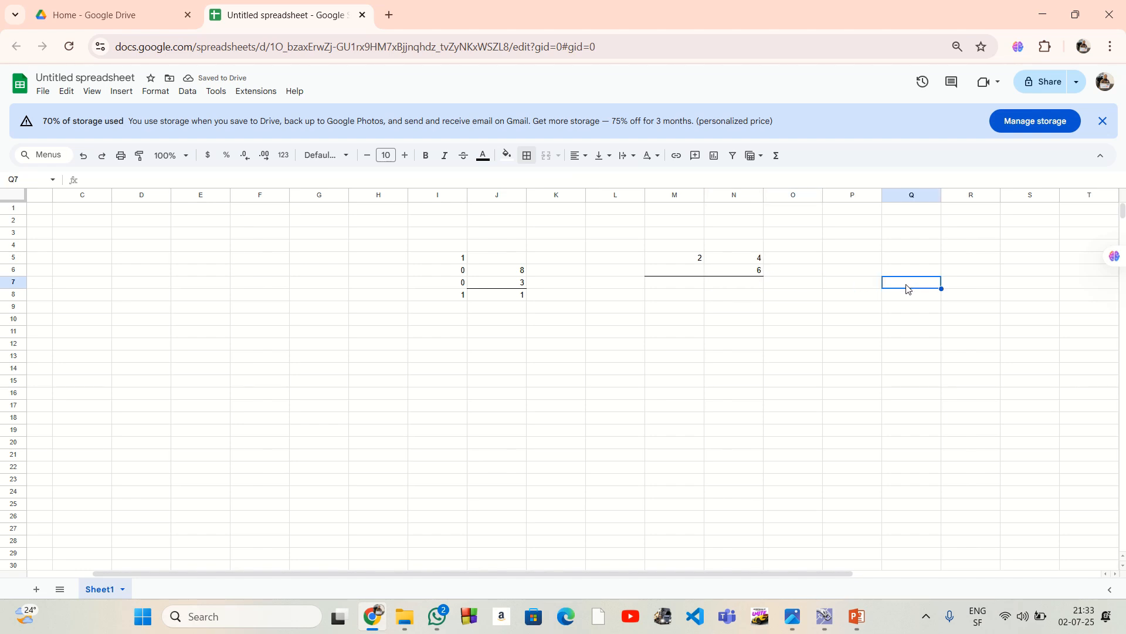
{"action": "type", "text": "1"}
{"action": "key", "text": "Tab"}
{"action": "type", "text": "0"}
{"action": "key", "text": "Return"}
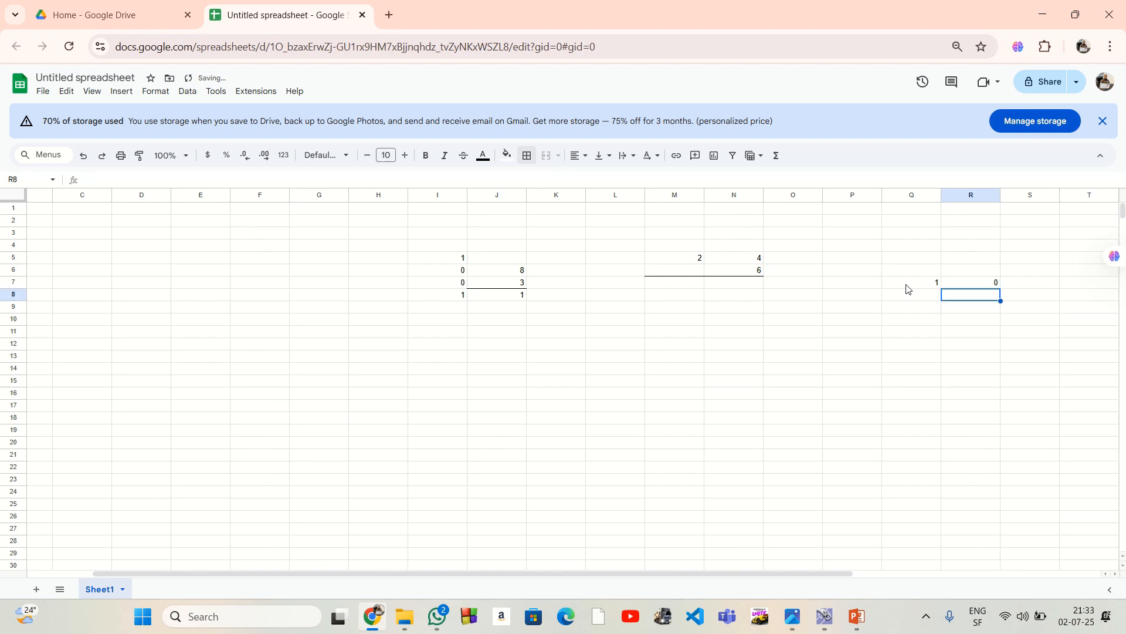
{"action": "left_click", "coordinate": [979, 287]}
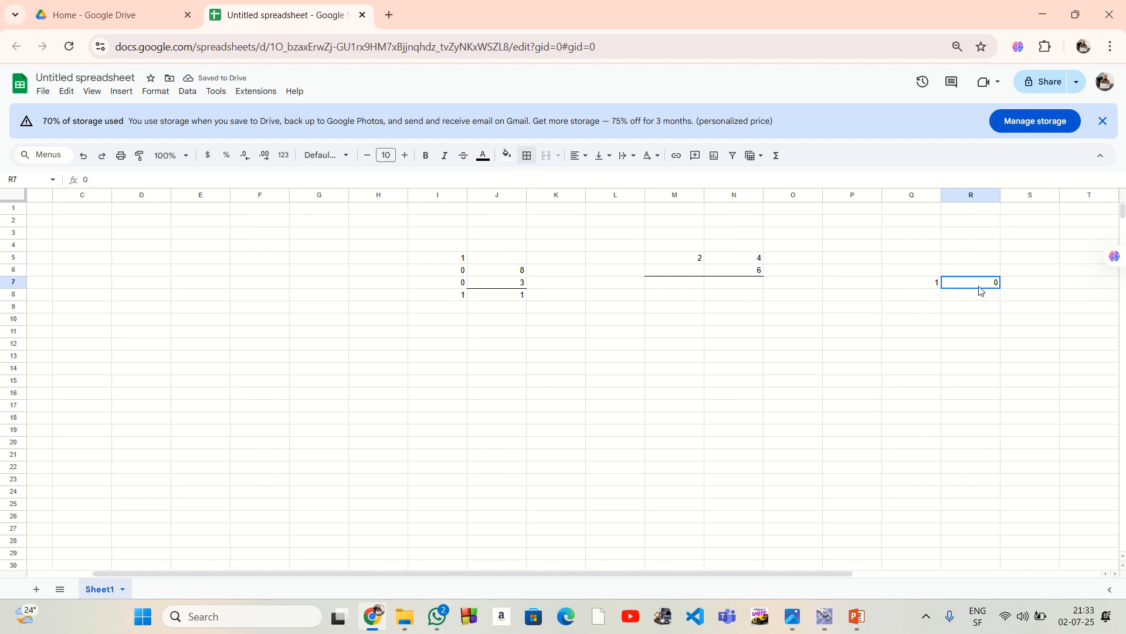
Complete the addition with 0 in N7, the carry 1 in M4 and 3 in M7.
{"action": "left_click", "coordinate": [743, 287]}
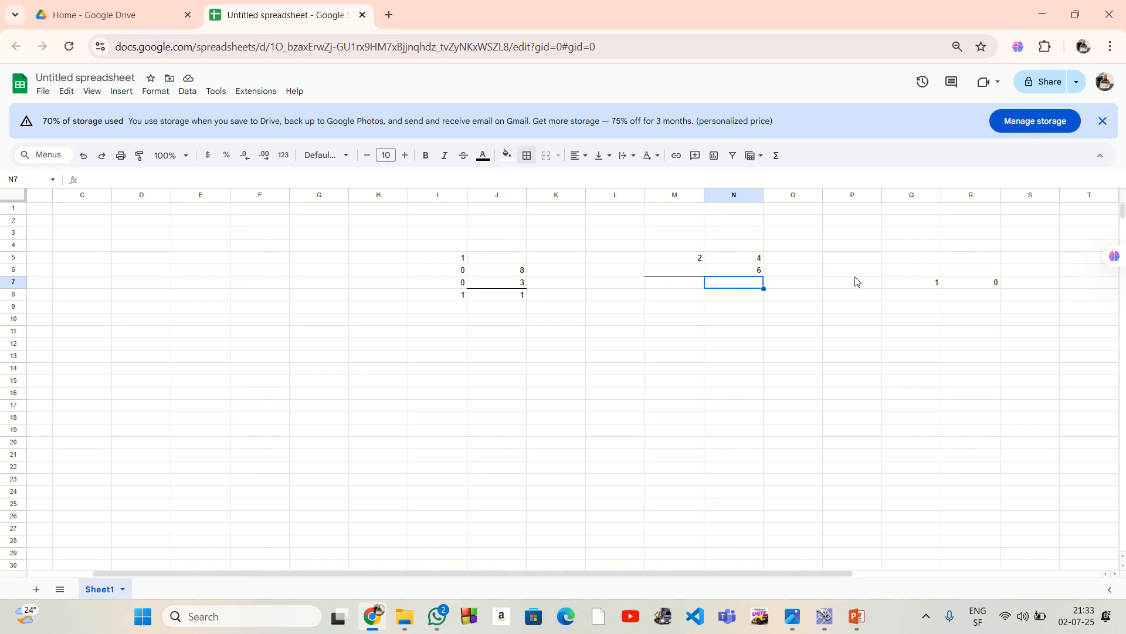
{"action": "type", "text": "0"}
{"action": "left_click", "coordinate": [924, 286]}
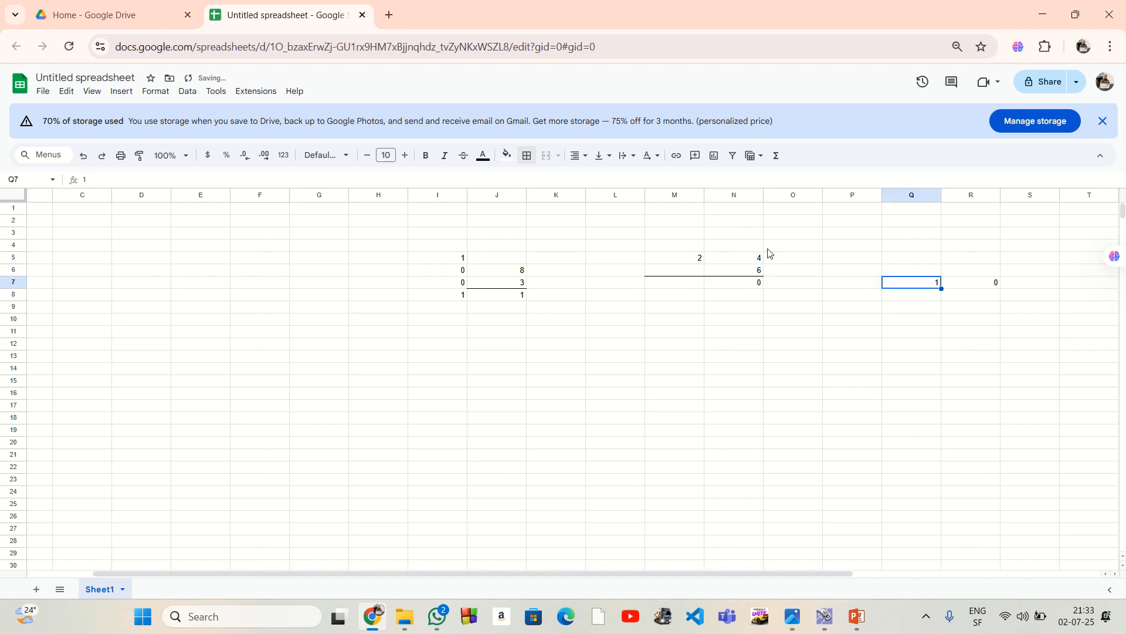
{"action": "left_click", "coordinate": [697, 246]}
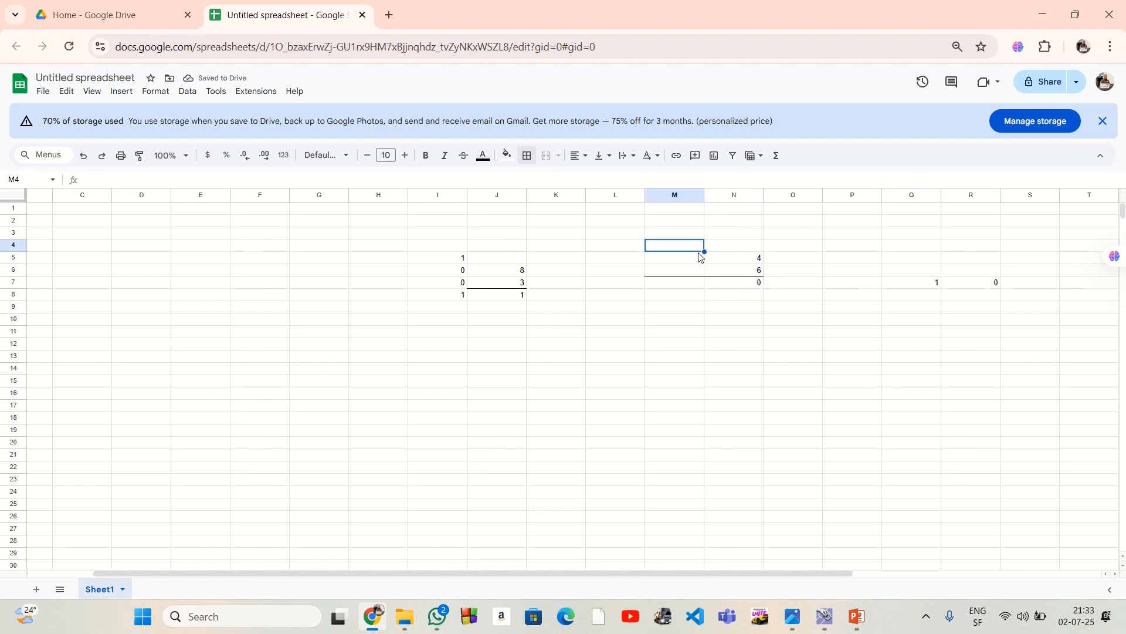
{"action": "type", "text": "1"}
{"action": "left_click", "coordinate": [698, 288]}
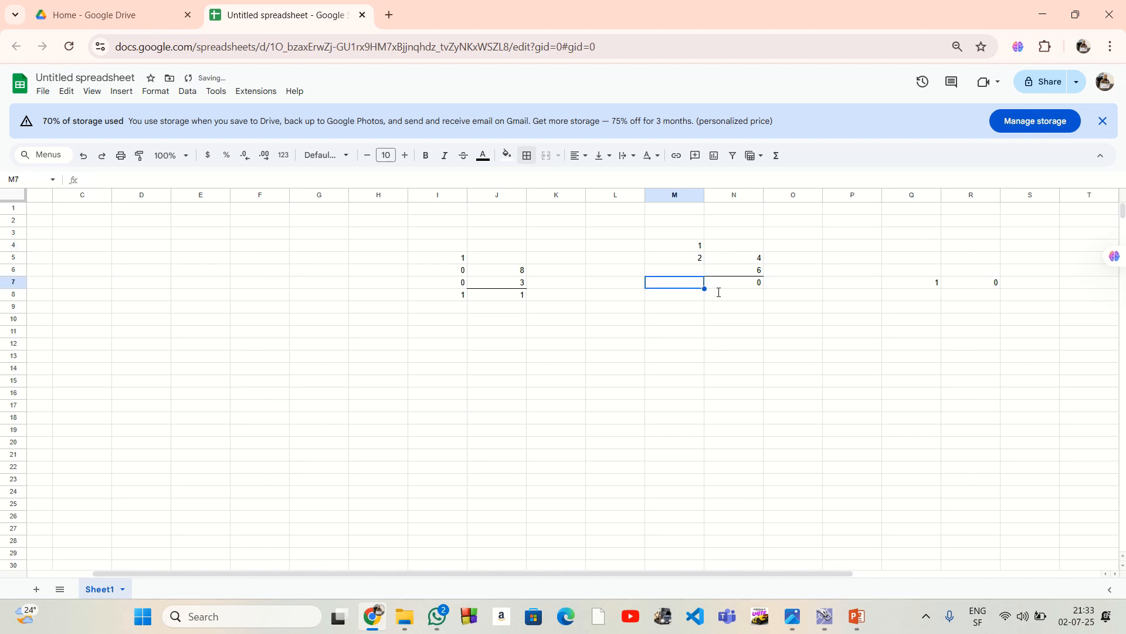
{"action": "type", "text": "3"}
{"action": "left_click", "coordinate": [738, 311]}
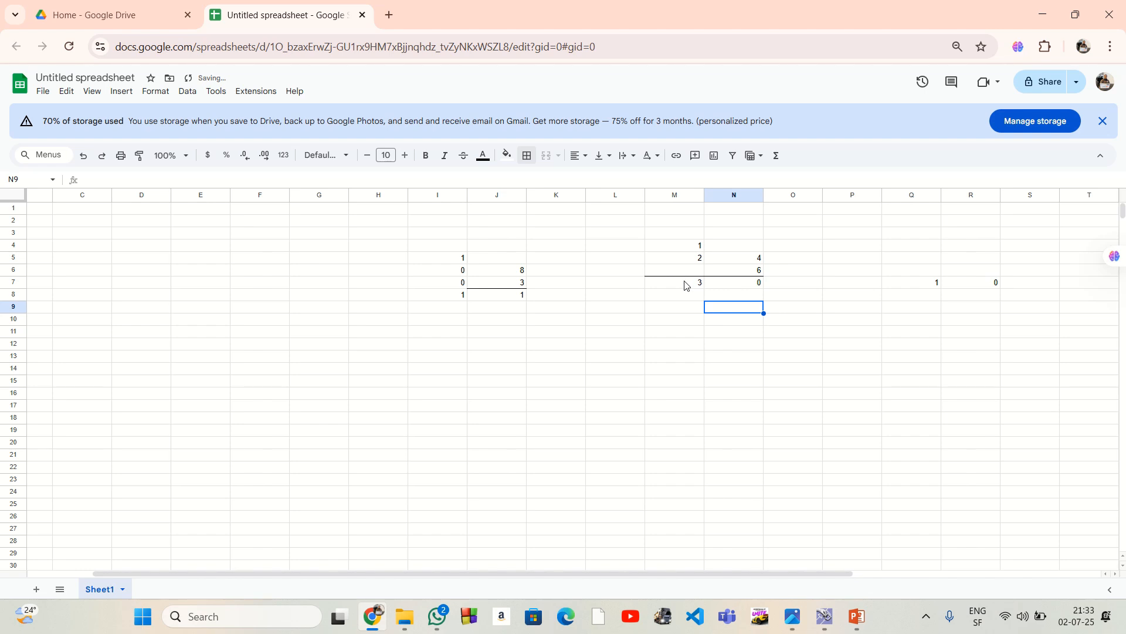
{"action": "left_click_drag", "start_coordinate": [693, 287], "coordinate": [746, 289]}
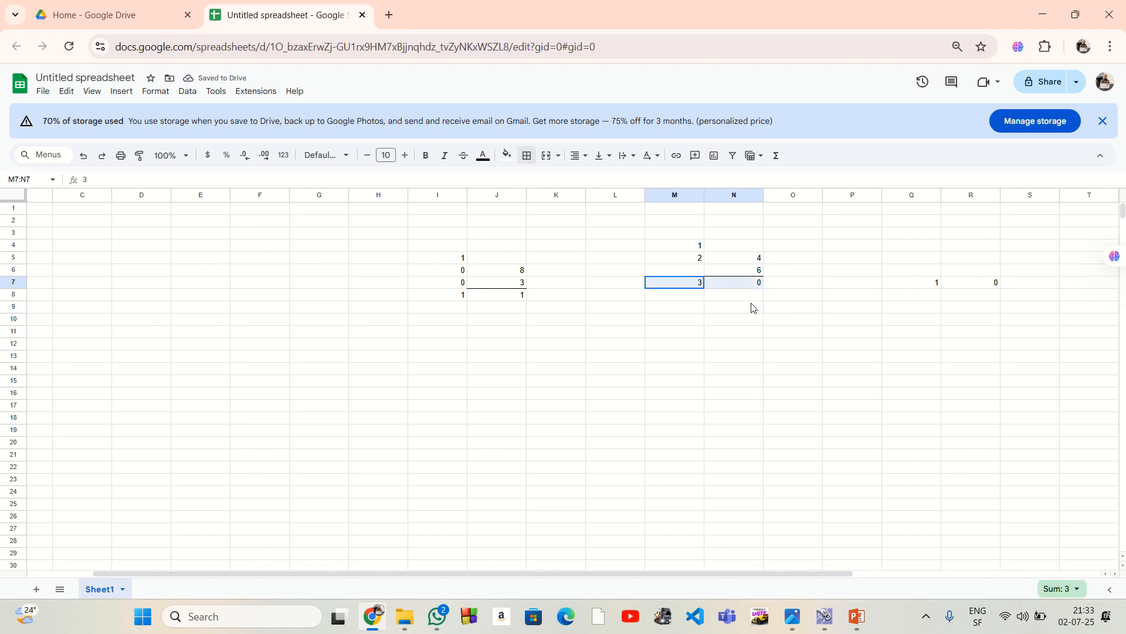
{"action": "left_click", "coordinate": [812, 311]}
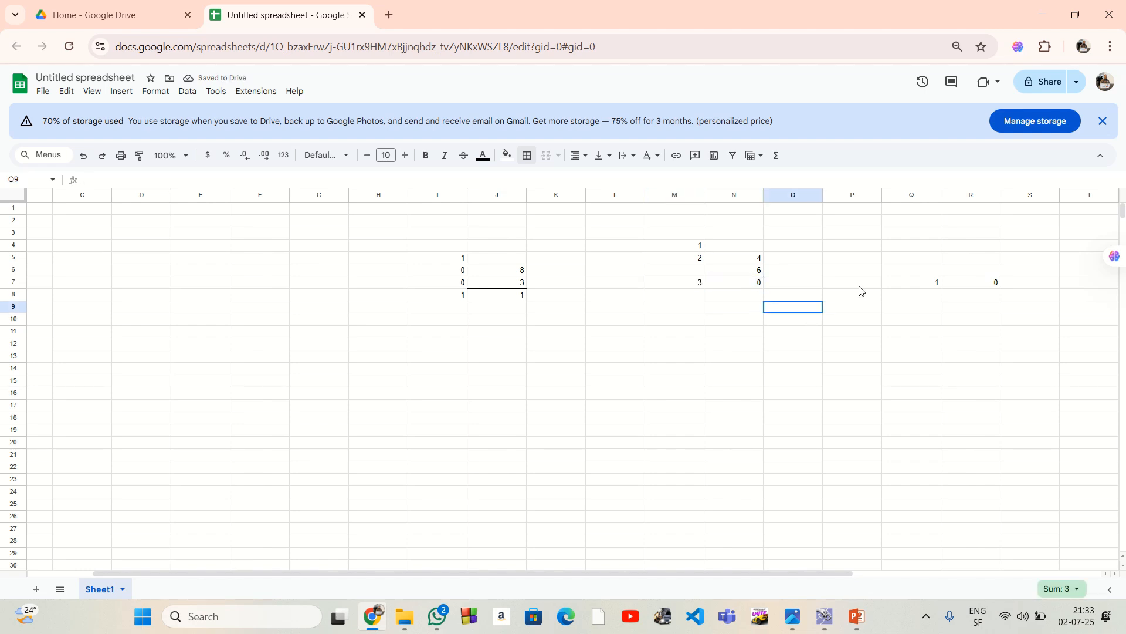
{"action": "left_click_drag", "start_coordinate": [920, 287], "coordinate": [1009, 286]}
{"action": "left_click", "coordinate": [979, 296]}
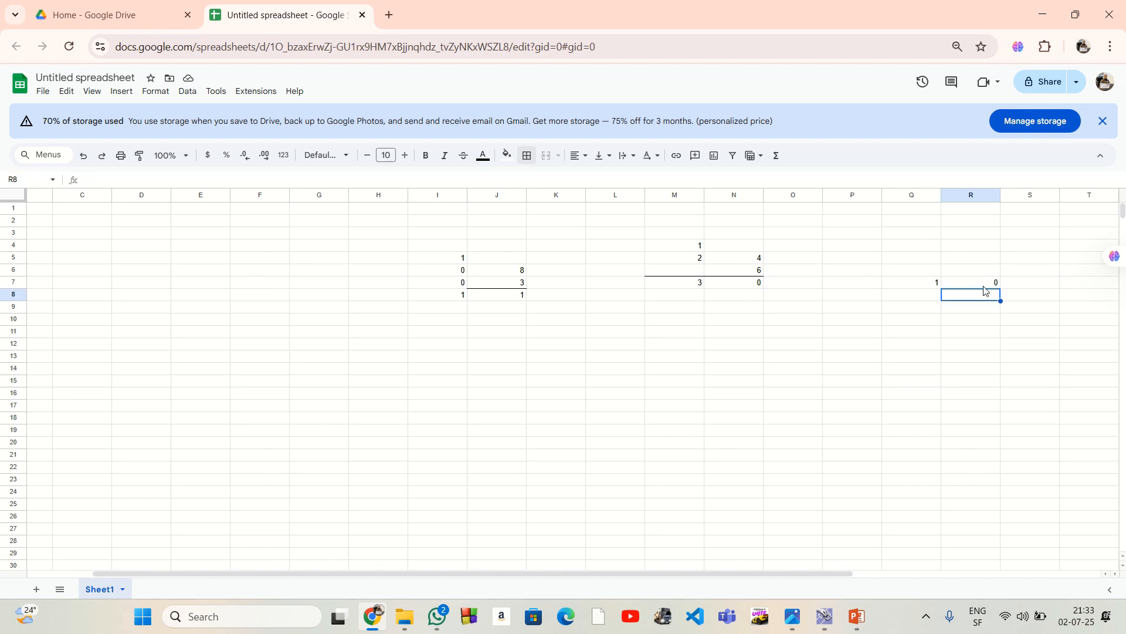
{"action": "left_click", "coordinate": [985, 285]}
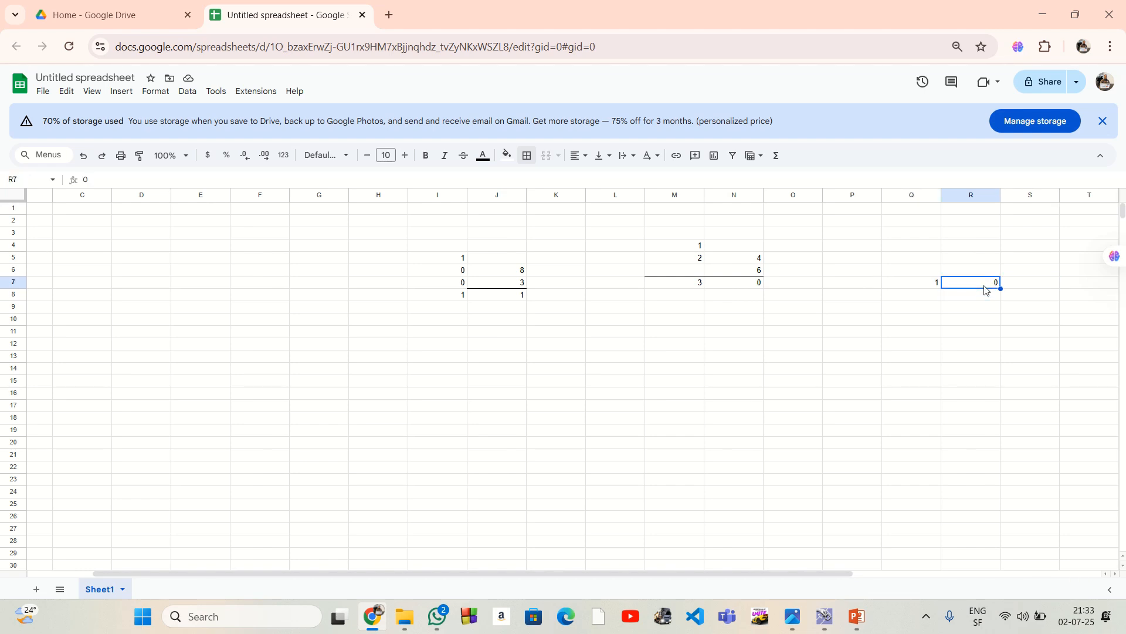
{"action": "left_click", "coordinate": [927, 285]}
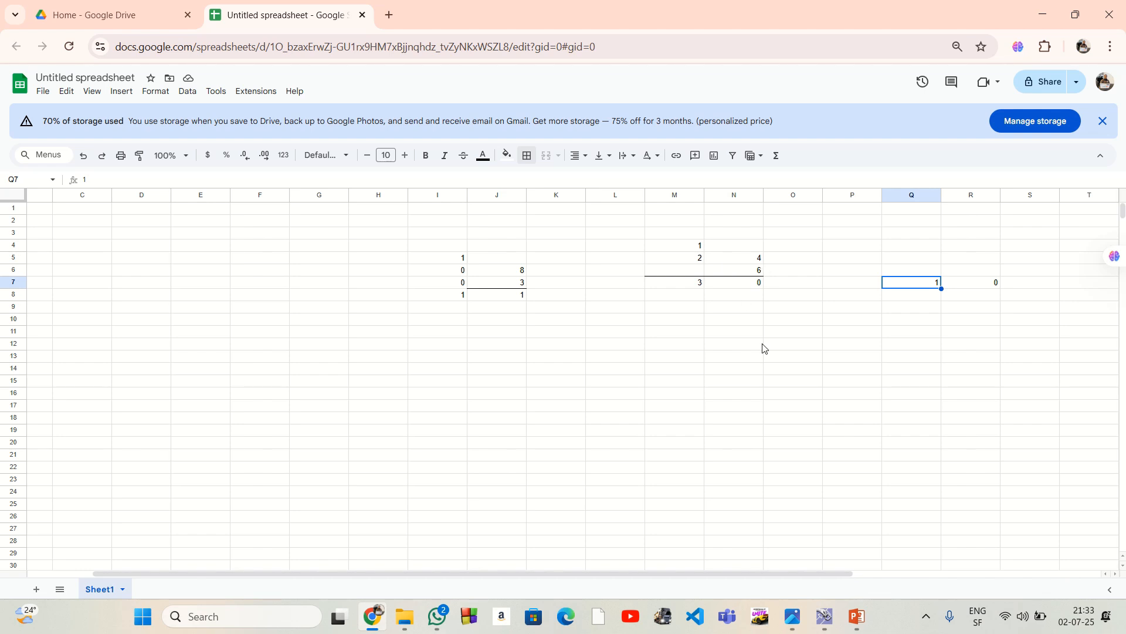
Lay out the long division of 10 by 10, with dividend digits 1 and 0 in P13:Q13 and divisor 10 in O13.
{"action": "left_click", "coordinate": [842, 363]}
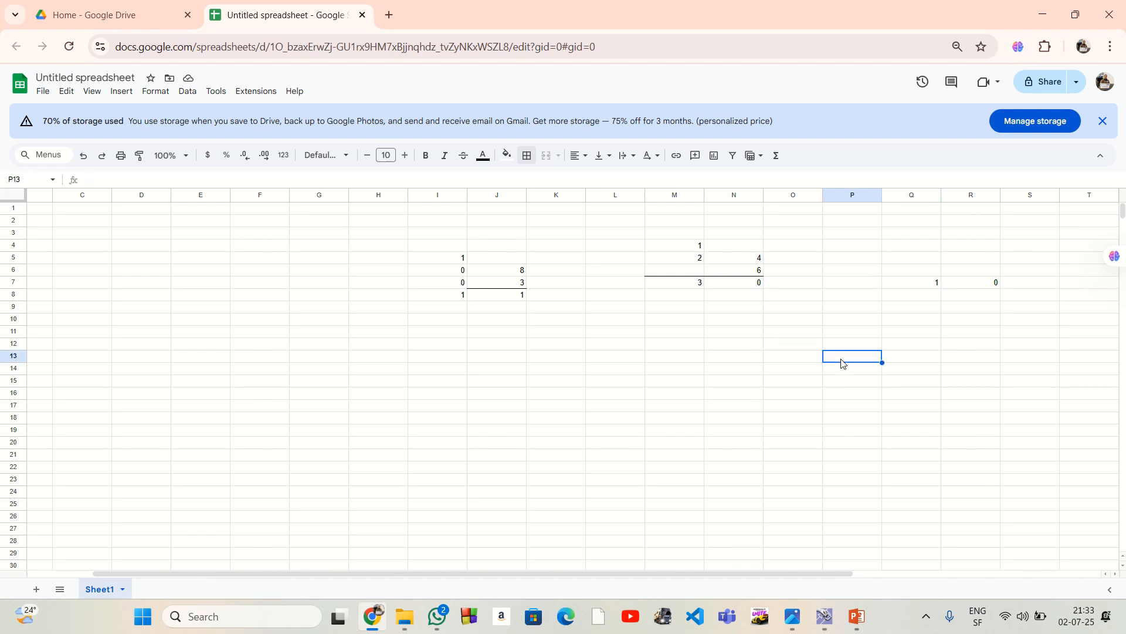
{"action": "type", "text": "1"}
{"action": "key", "text": "Tab"}
{"action": "type", "text": "0"}
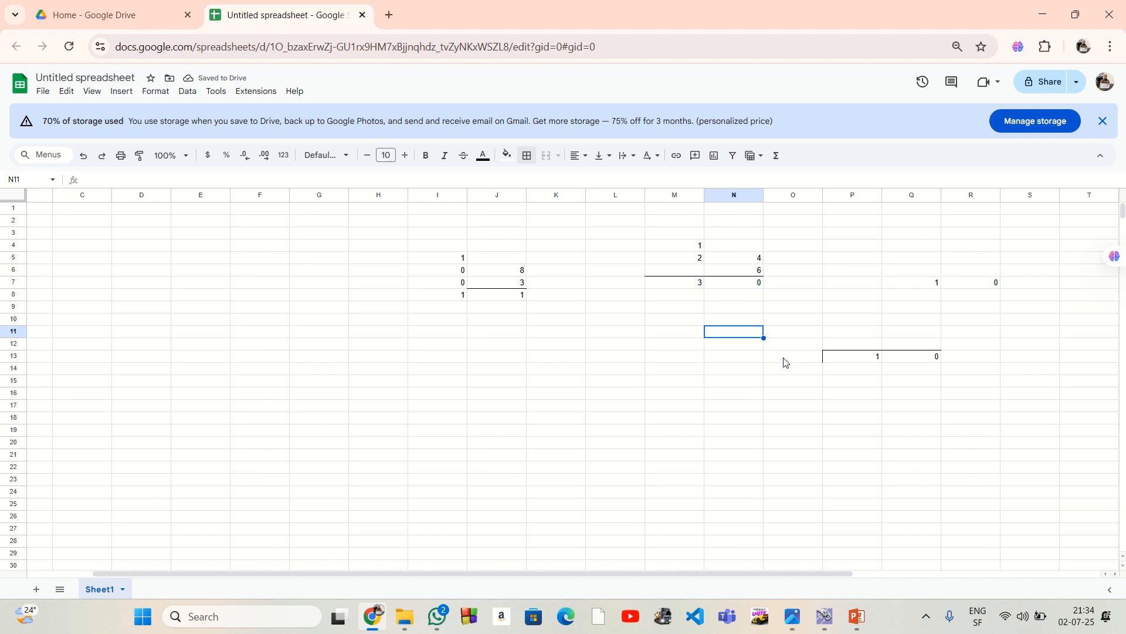
{"action": "left_click", "coordinate": [784, 358]}
{"action": "type", "text": "1"}
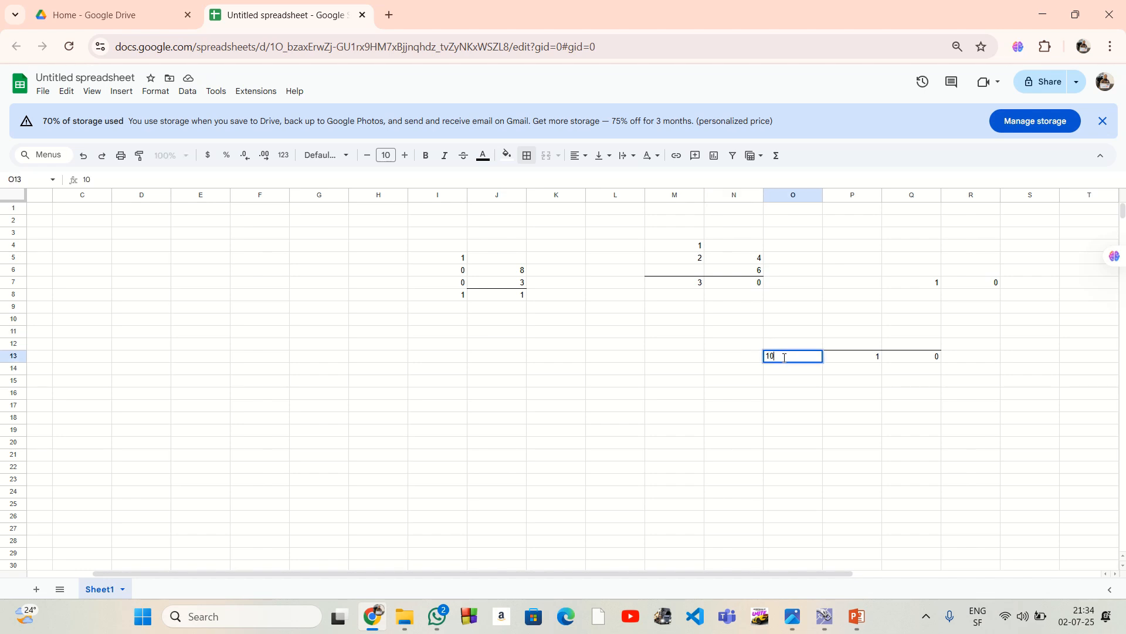
{"action": "type", "text": "0"}
{"action": "left_click", "coordinate": [851, 392]}
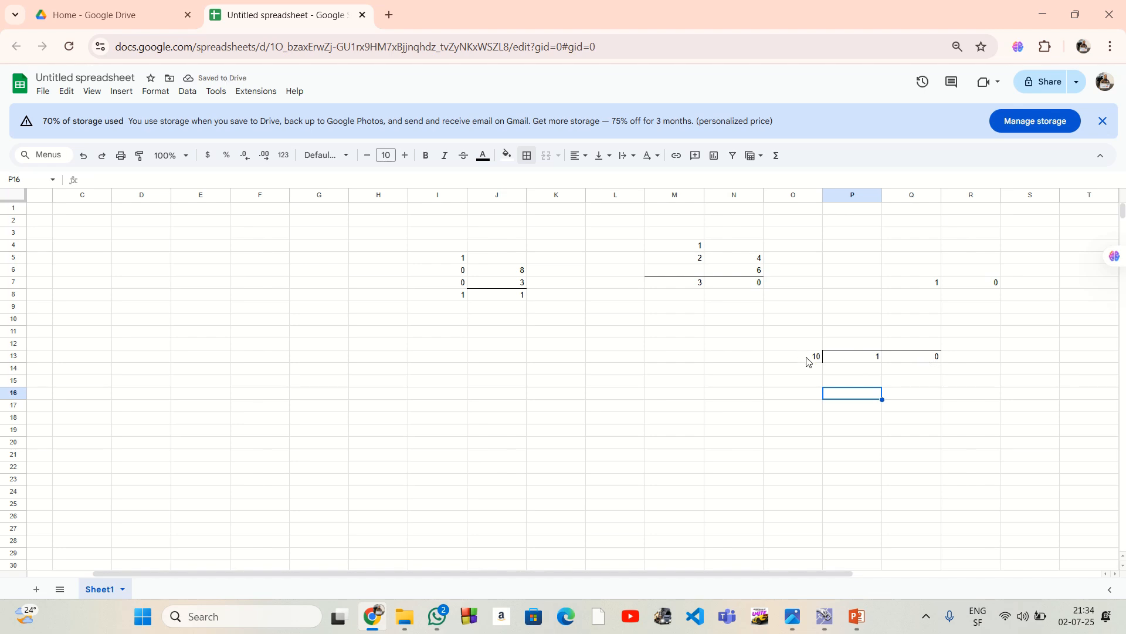
Work out the division with quotient 1 in P12, the product digits 1 and 0 in P14:Q14 and remainder zeros in P15:Q15.
{"action": "left_click", "coordinate": [867, 345]}
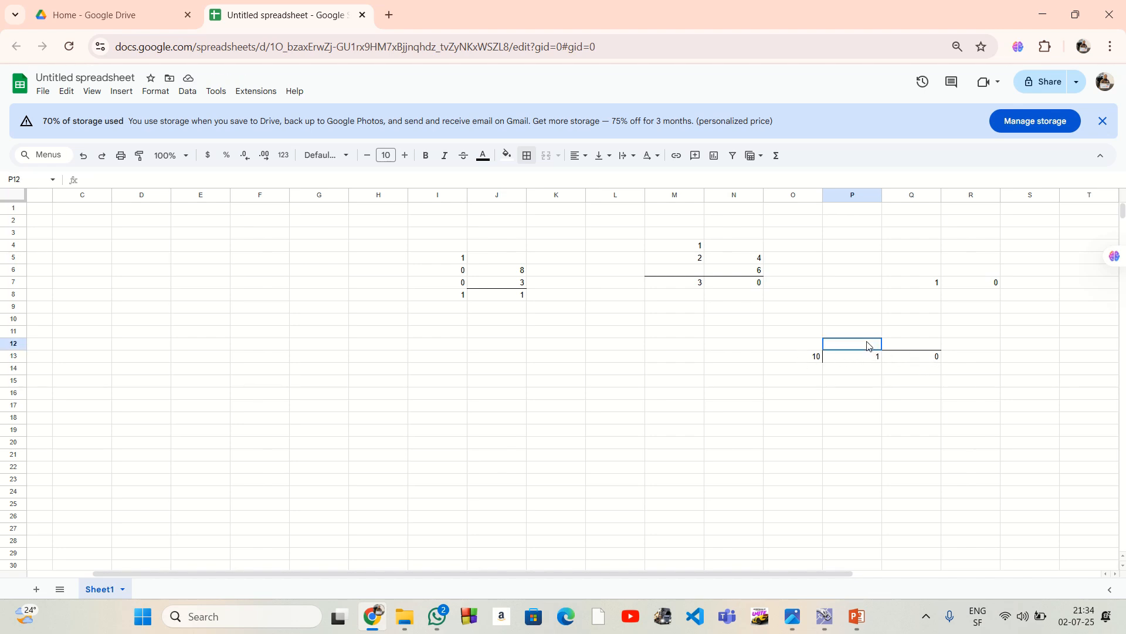
{"action": "type", "text": "1"}
{"action": "left_click", "coordinate": [859, 374]}
{"action": "type", "text": "1"}
{"action": "key", "text": "Tab"}
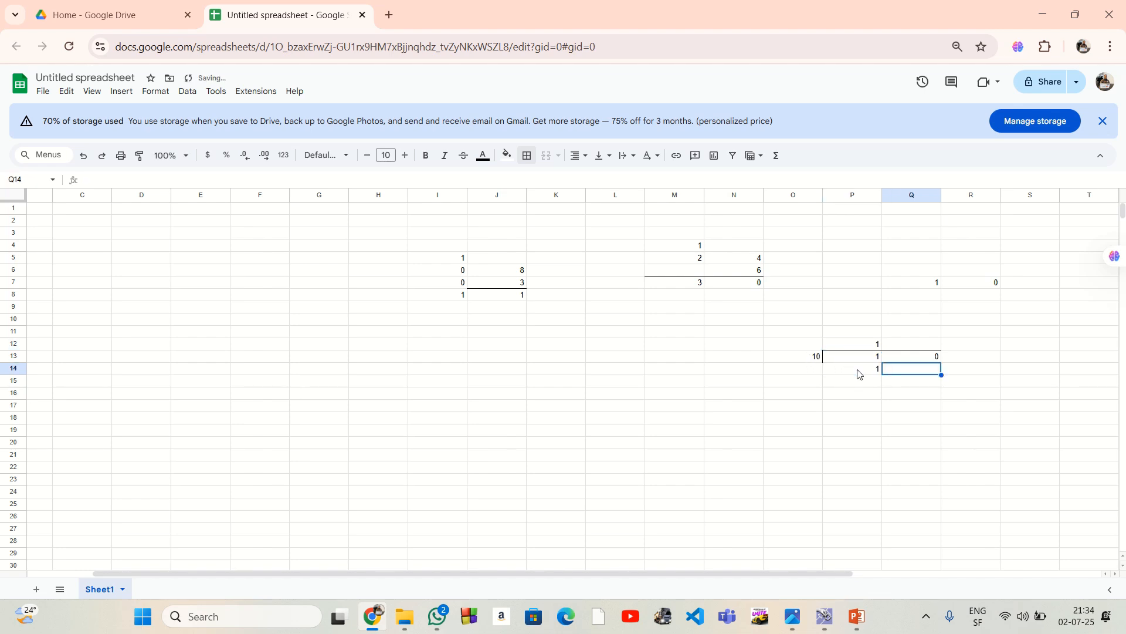
{"action": "type", "text": "0"}
{"action": "left_click_drag", "start_coordinate": [873, 372], "coordinate": [935, 373]}
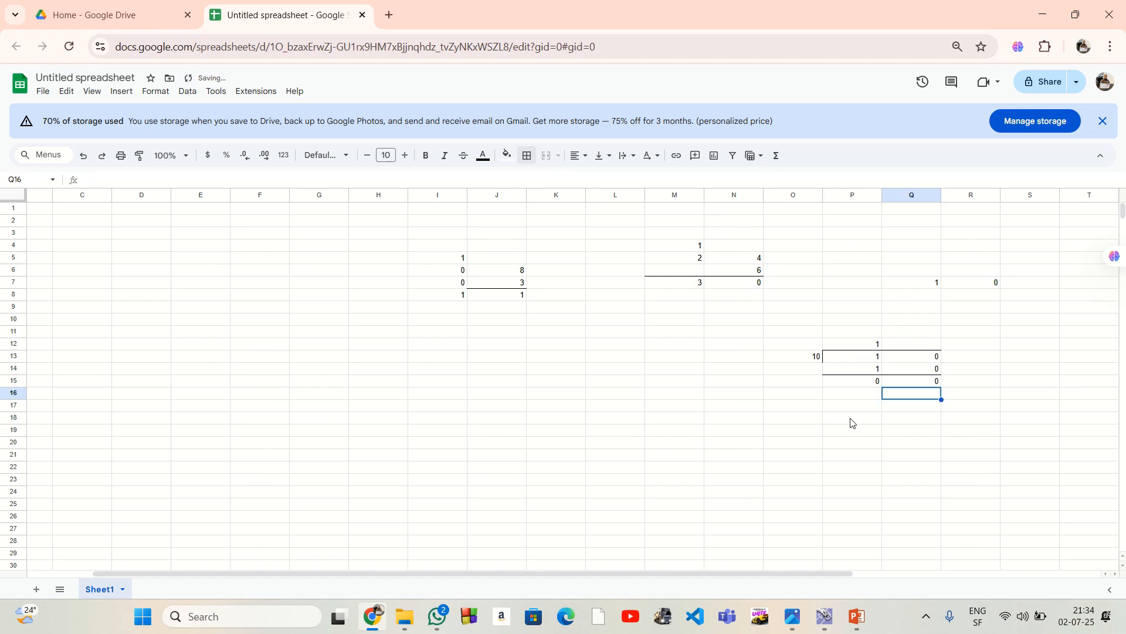
{"action": "left_click", "coordinate": [850, 418]}
Compare the division's quotient and remainder with the carry and ones digit of the 24 + 6 addition.
{"action": "left_click_drag", "start_coordinate": [792, 345], "coordinate": [945, 396]}
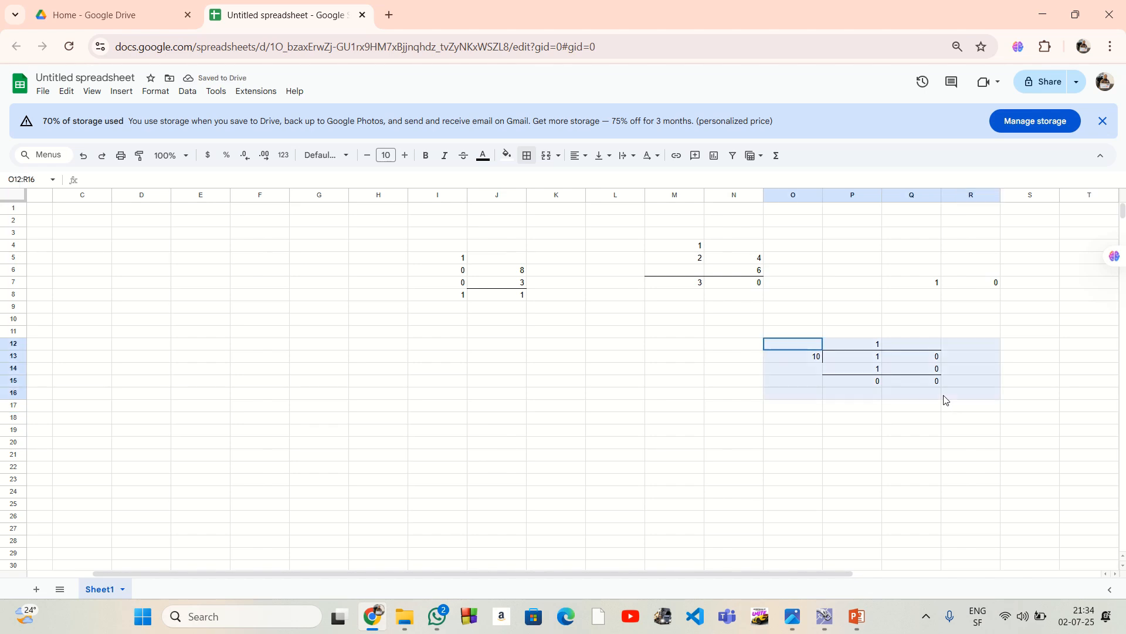
{"action": "left_click", "coordinate": [887, 429]}
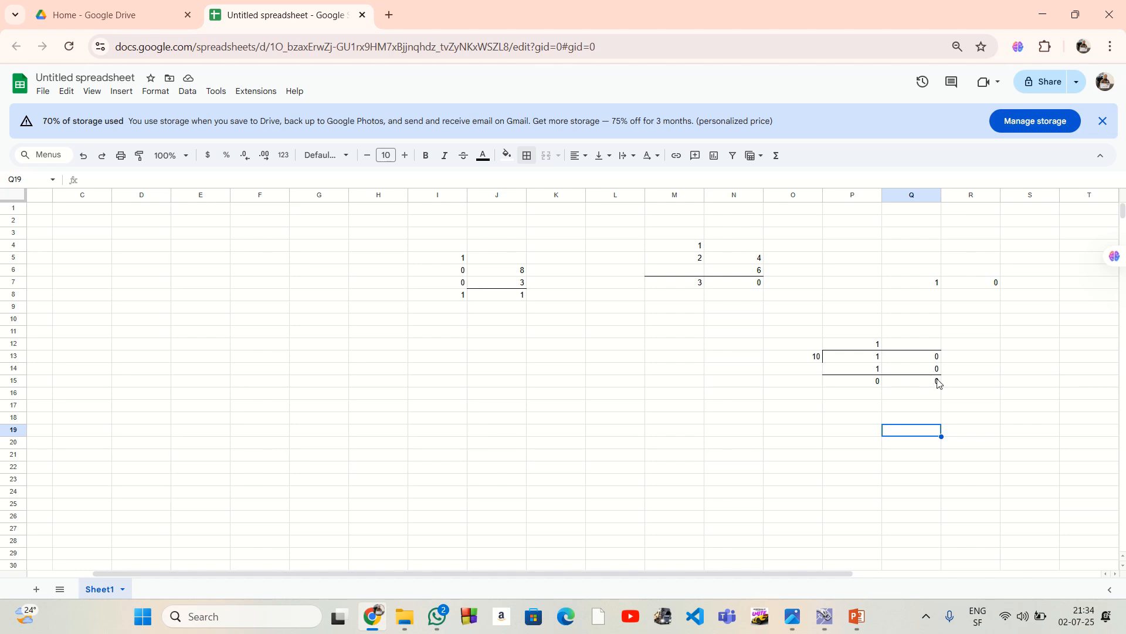
{"action": "mouse_move", "coordinate": [870, 382]}
{"action": "left_mouse_down"}
{"action": "mouse_move", "coordinate": [957, 386]}
{"action": "mouse_move", "coordinate": [887, 388]}
{"action": "left_mouse_up"}
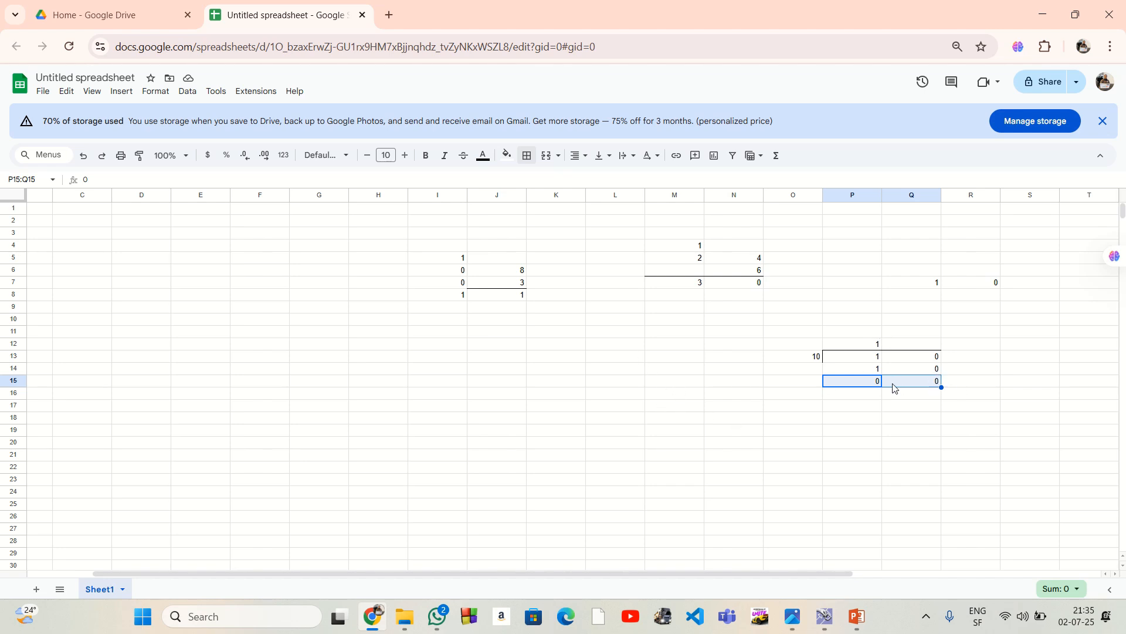
{"action": "left_click", "coordinate": [875, 407]}
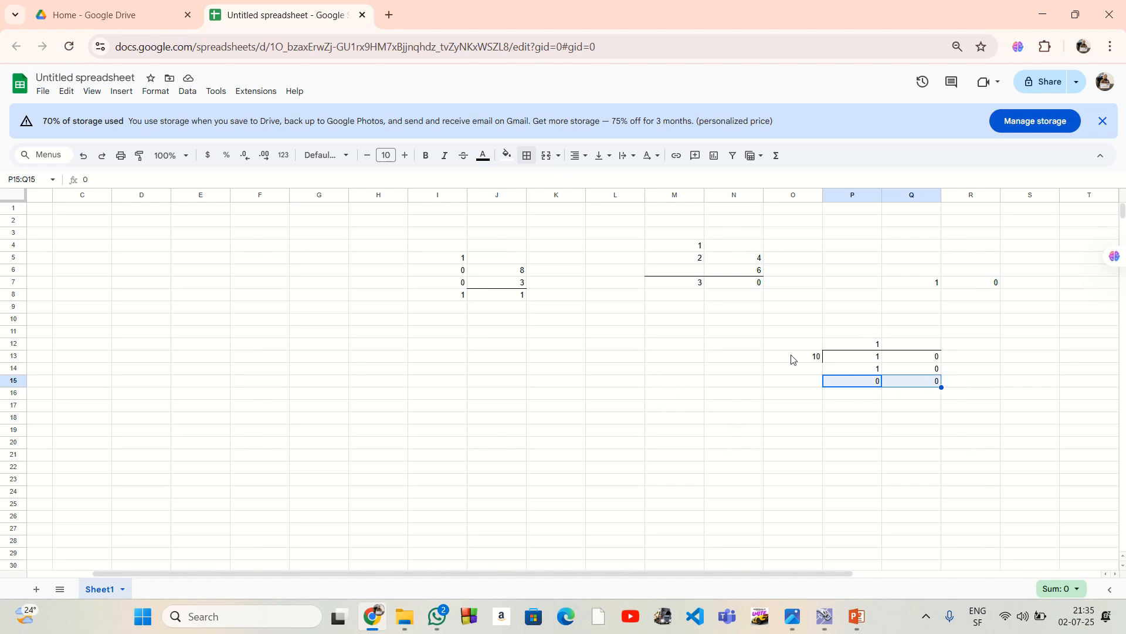
{"action": "left_click", "coordinate": [758, 285]}
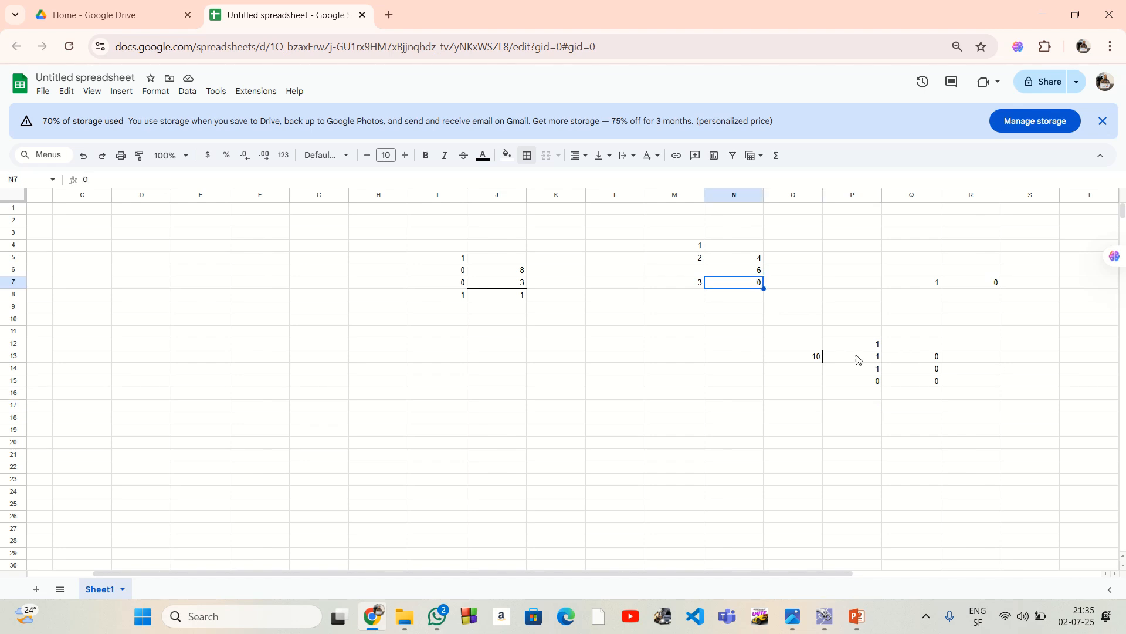
{"action": "left_click", "coordinate": [876, 347]}
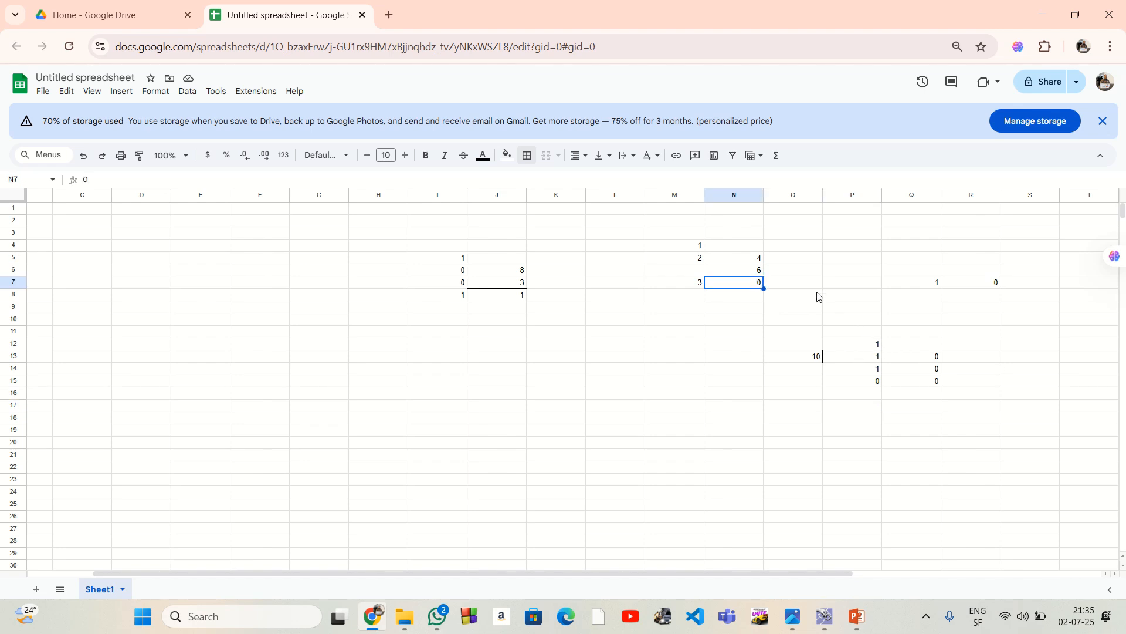
{"action": "left_click", "coordinate": [695, 245]}
{"action": "left_click", "coordinate": [871, 369]}
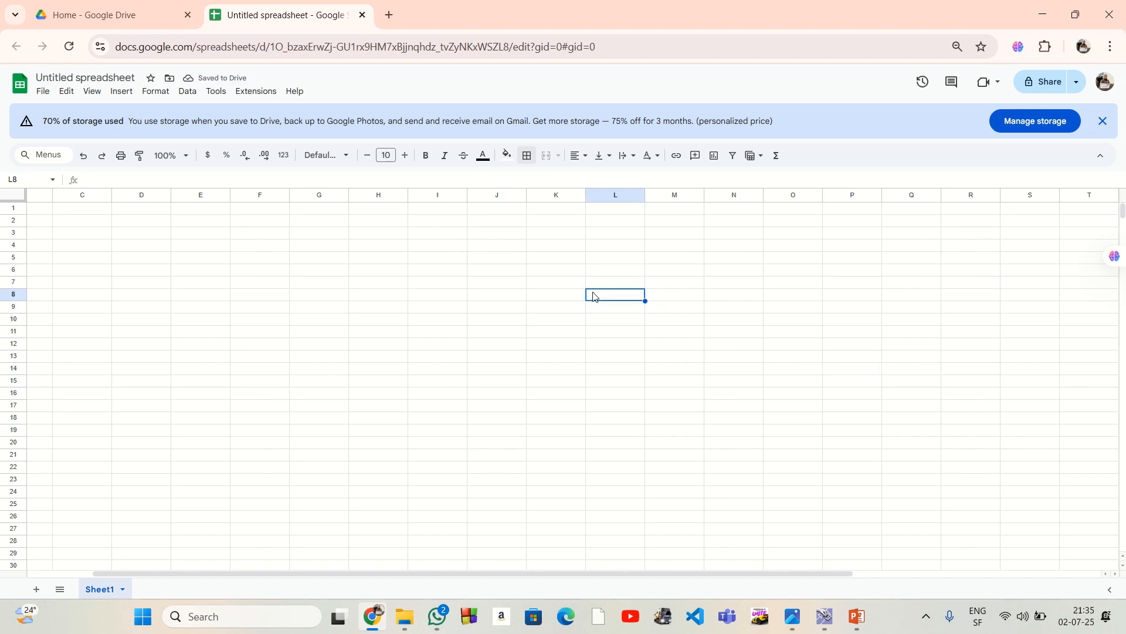
Set up the binary addition with 1 in L5 and 1 in L6, with a bottom border under L6.
{"action": "left_click", "coordinate": [612, 267]}
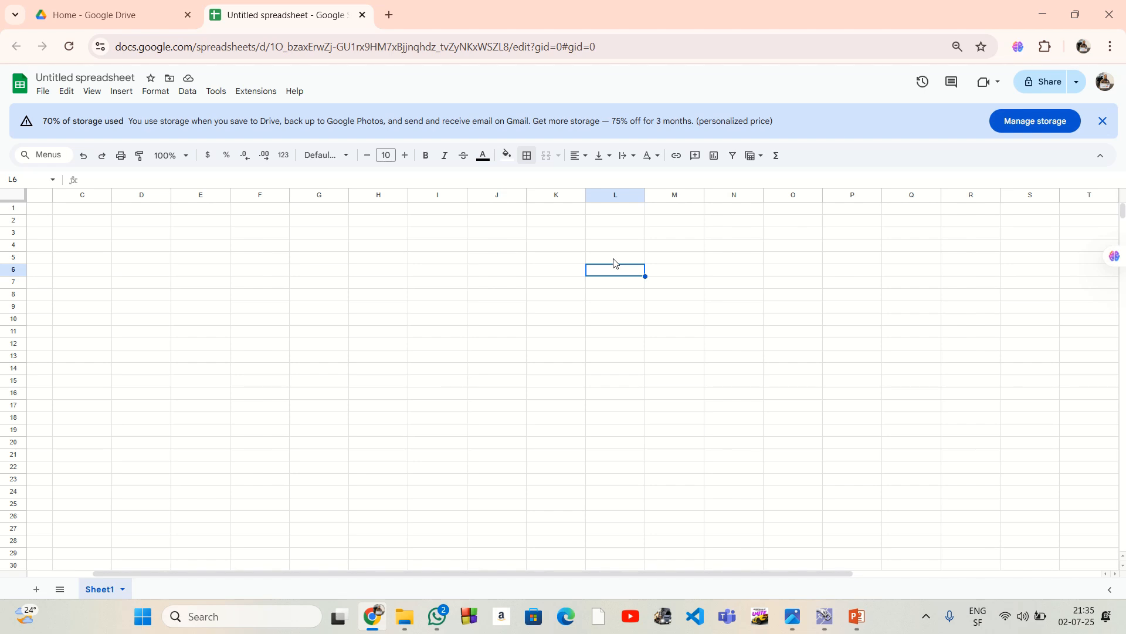
{"action": "left_click", "coordinate": [614, 262]}
{"action": "type", "text": "1"}
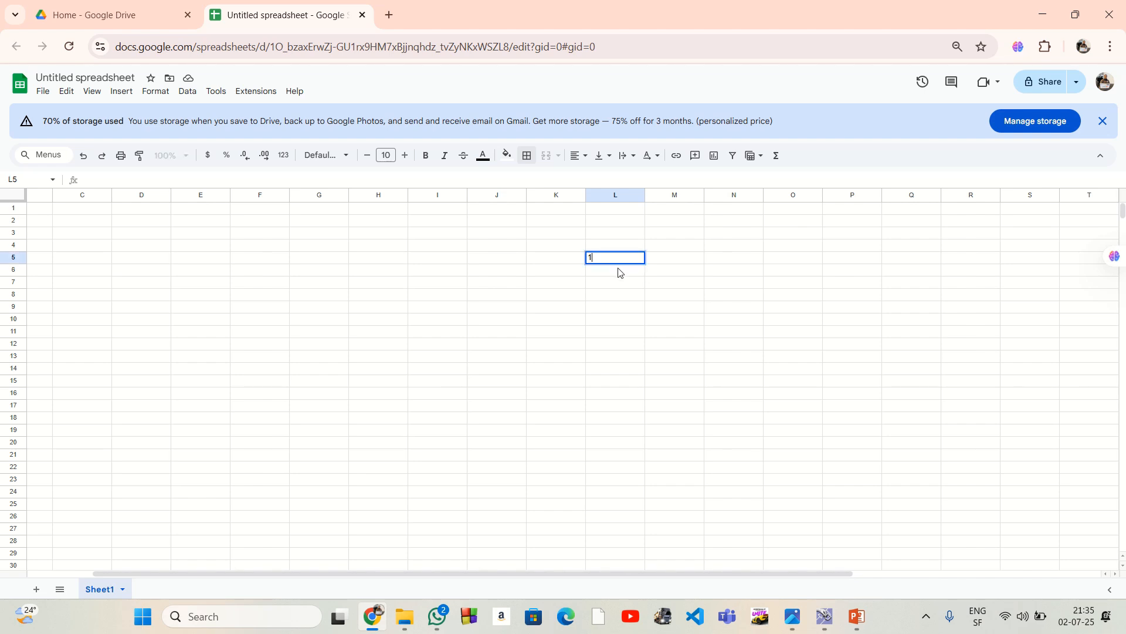
{"action": "key", "text": "Return"}
{"action": "type", "text": "1"}
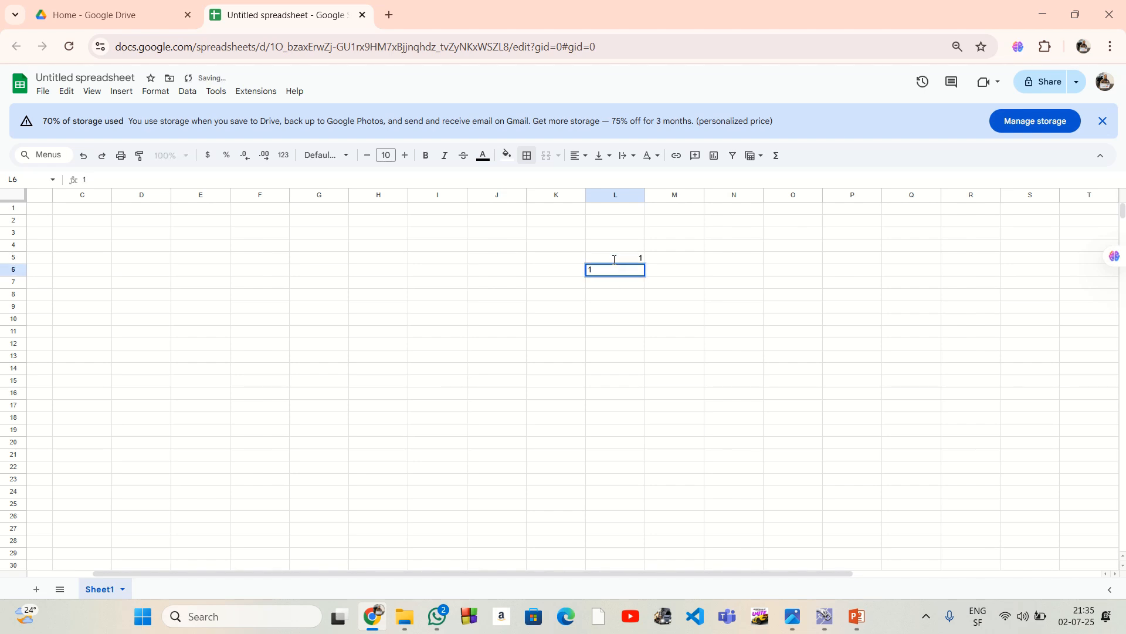
{"action": "key", "text": "Return"}
{"action": "left_click", "coordinate": [717, 274]}
{"action": "left_click", "coordinate": [710, 320]}
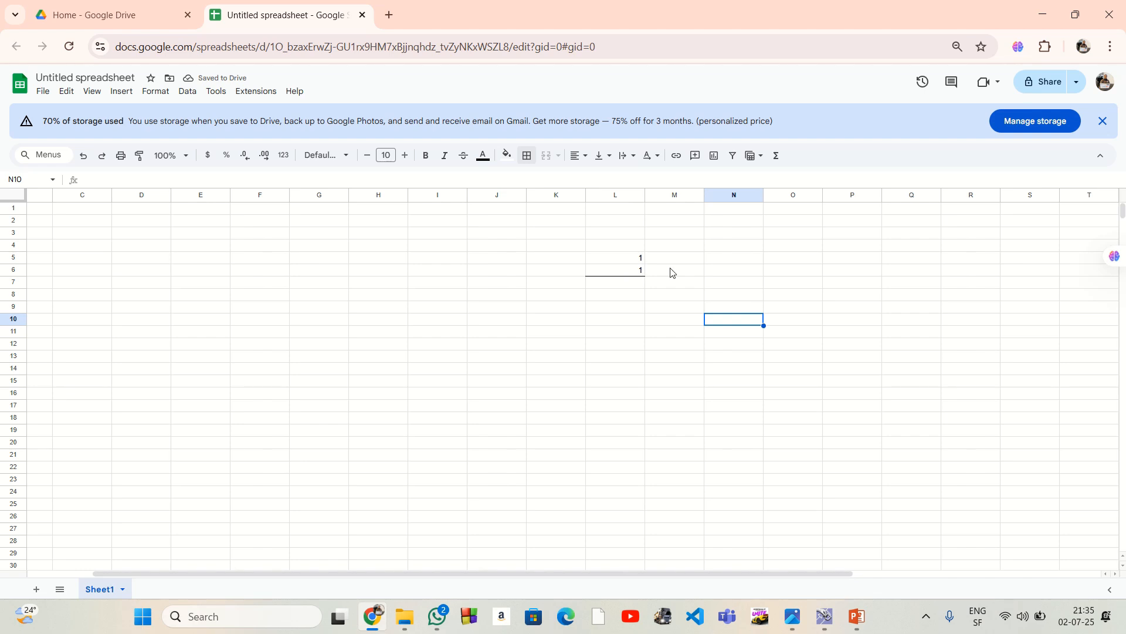
Lay out the long division of 2 by 2, with dividend 2 in R6 bordered above and at its left, and divisor 2 in Q6.
{"action": "left_click", "coordinate": [959, 271]}
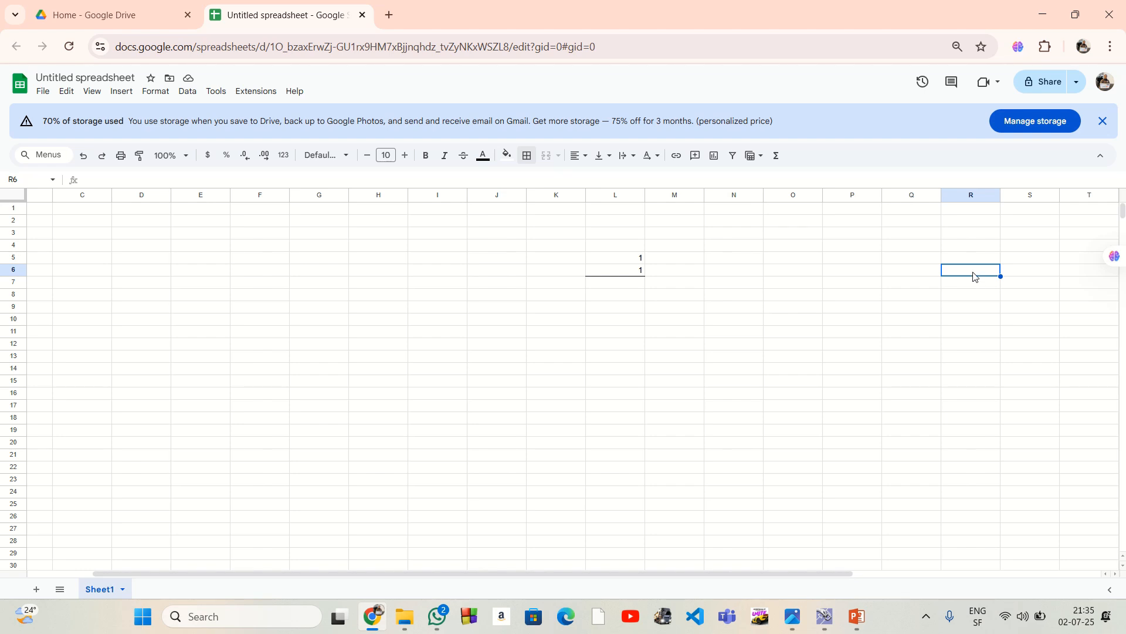
{"action": "type", "text": "2"}
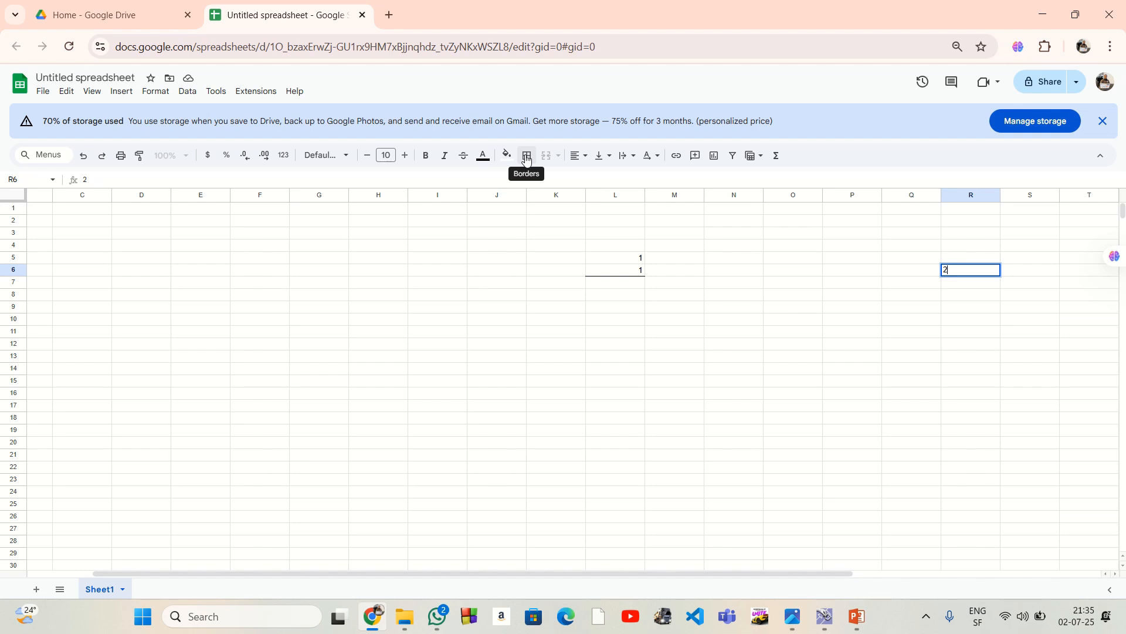
{"action": "left_click", "coordinate": [930, 269]}
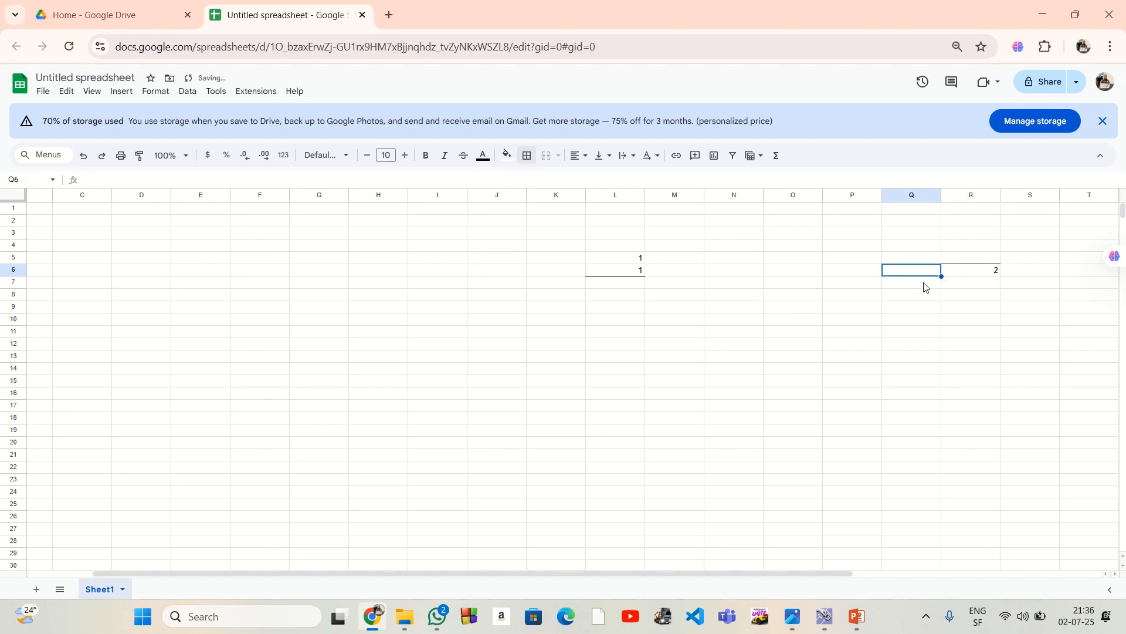
{"action": "type", "text": "2"}
{"action": "key", "text": "Return"}
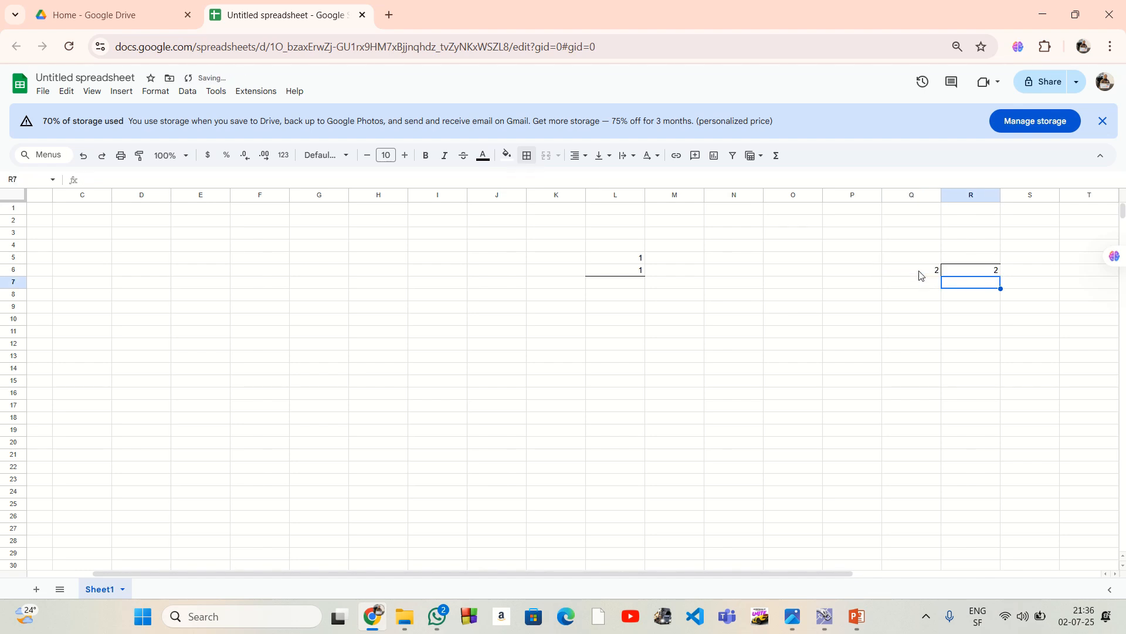
Work out the division with quotient 1 in R5, product 2 in R7 with a bottom border, and remainder 0 in R8.
{"action": "left_click", "coordinate": [973, 260]}
{"action": "type", "text": "1"}
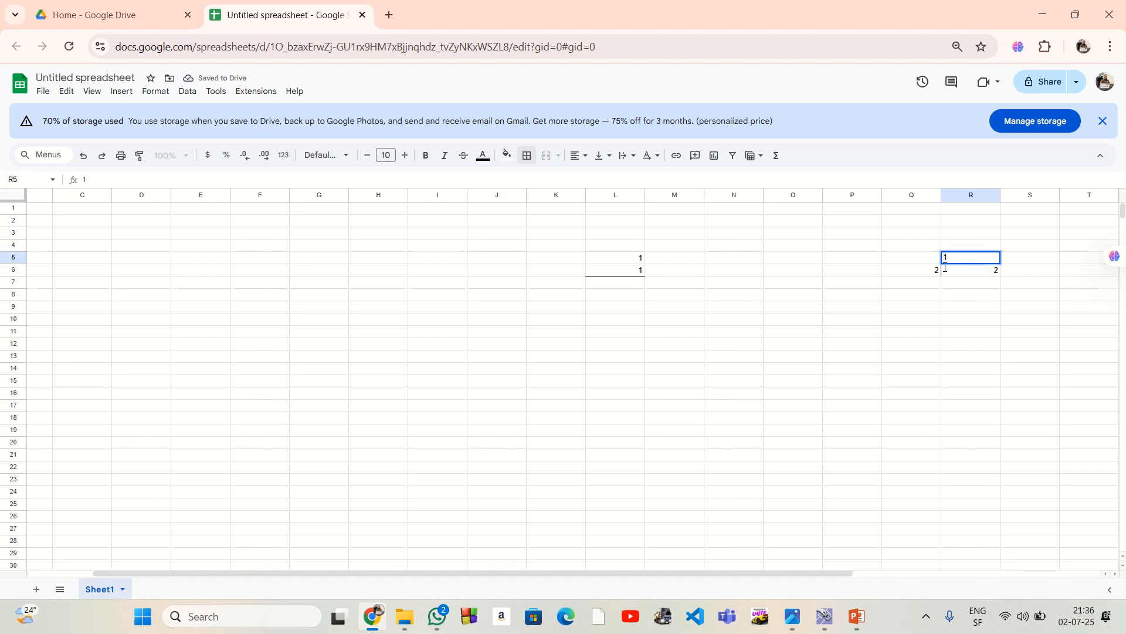
{"action": "left_click", "coordinate": [980, 285]}
{"action": "type", "text": "2"}
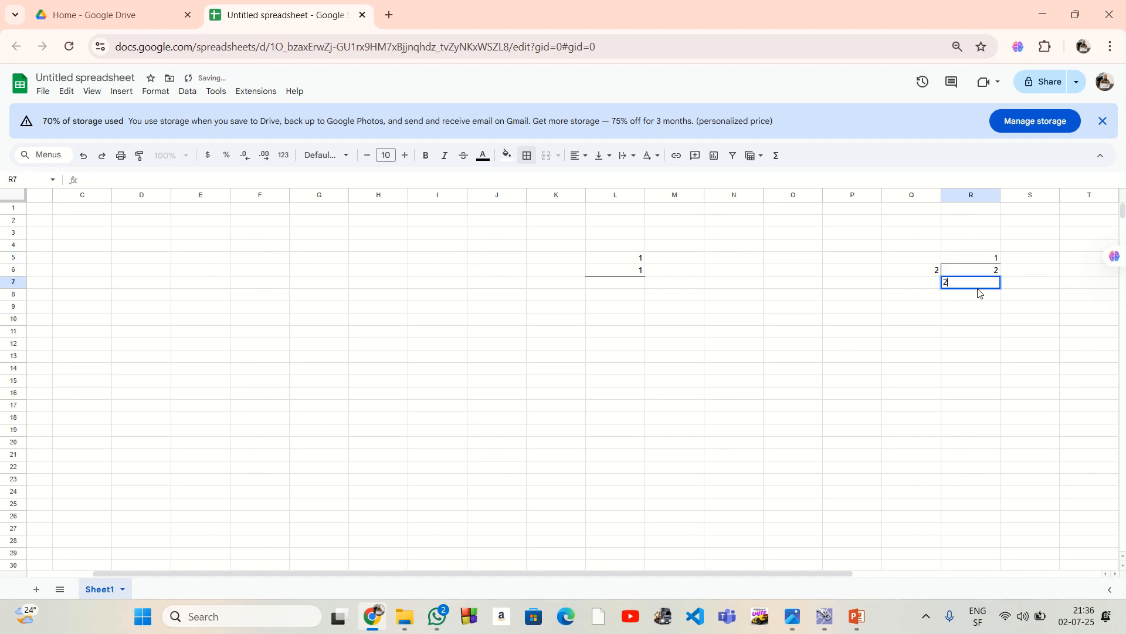
{"action": "left_click", "coordinate": [527, 155]}
{"action": "left_click", "coordinate": [594, 203]}
{"action": "left_click", "coordinate": [971, 297]}
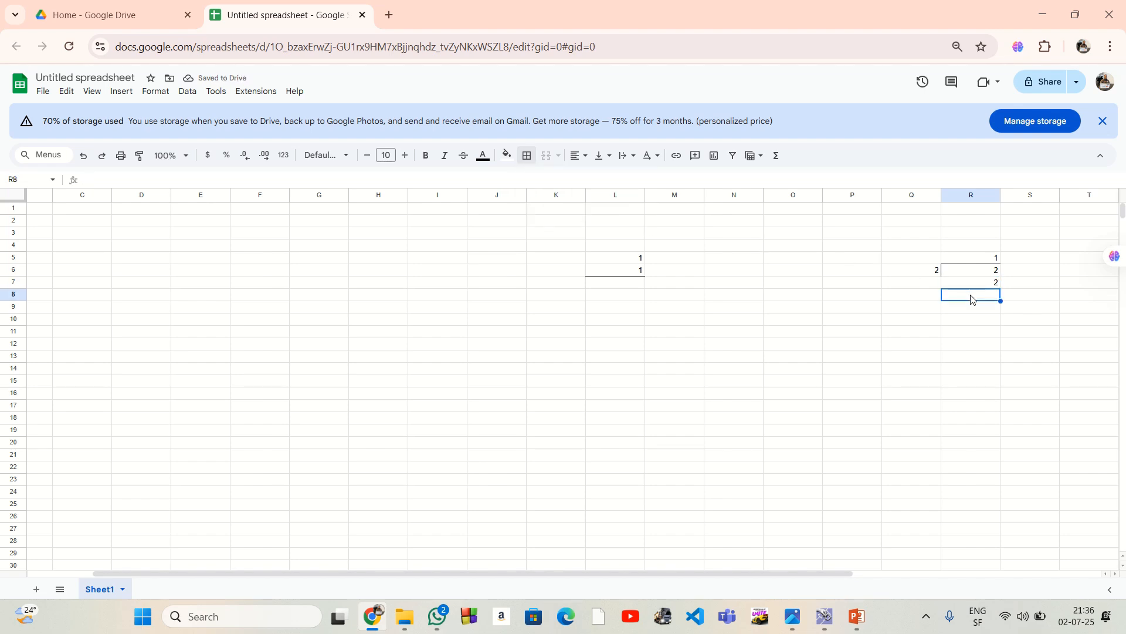
{"action": "type", "text": "0"}
{"action": "left_click", "coordinate": [944, 317]}
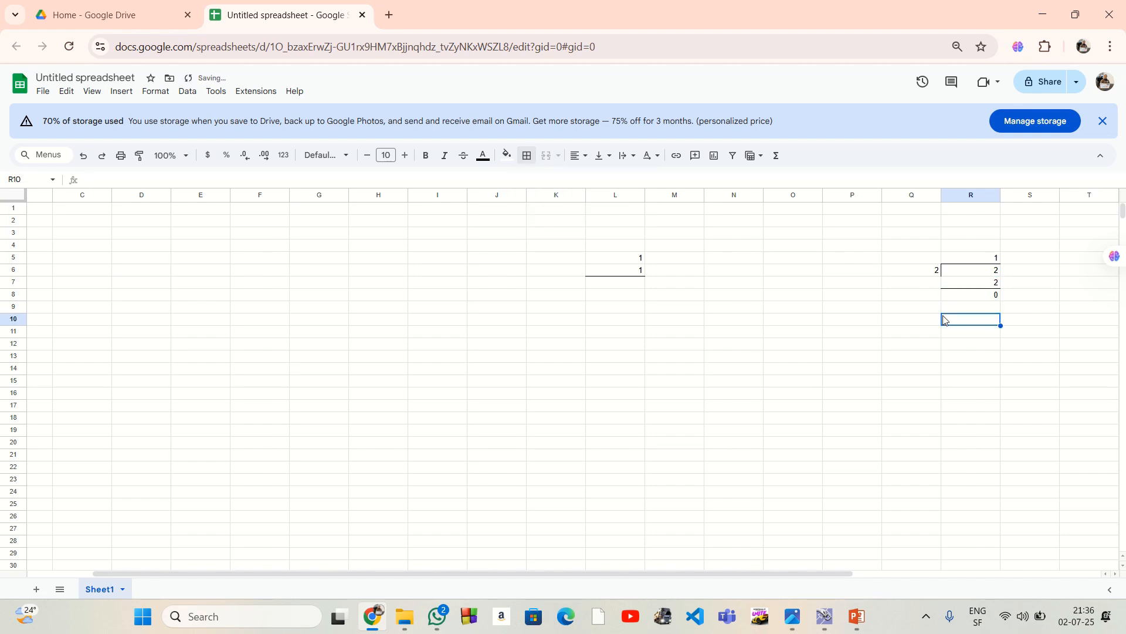
Transfer the division's remainder 0 to L7 as the sum digit and its quotient 1 to K4 as the carry.
{"action": "left_click", "coordinate": [985, 298]}
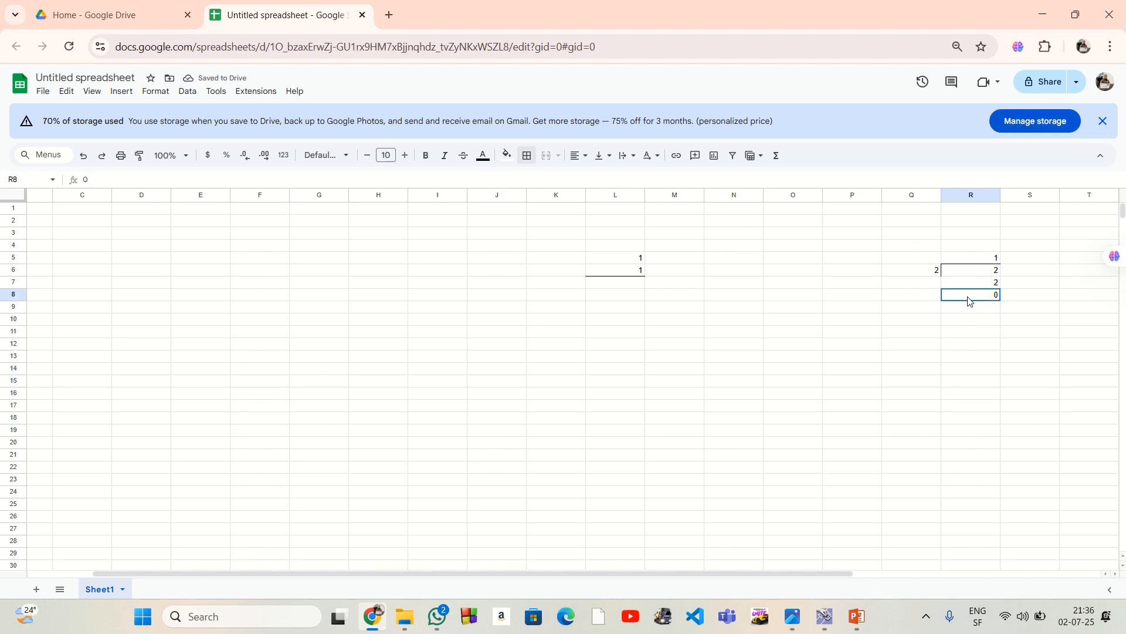
{"action": "left_click", "coordinate": [633, 286]}
{"action": "type", "text": "0"}
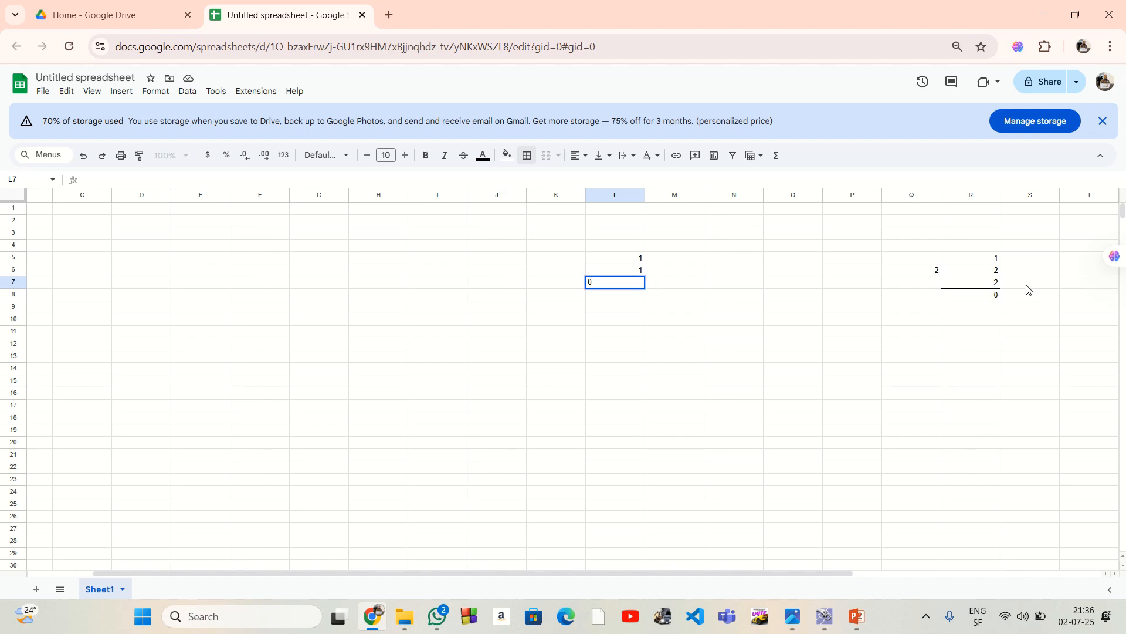
{"action": "left_click", "coordinate": [994, 261]}
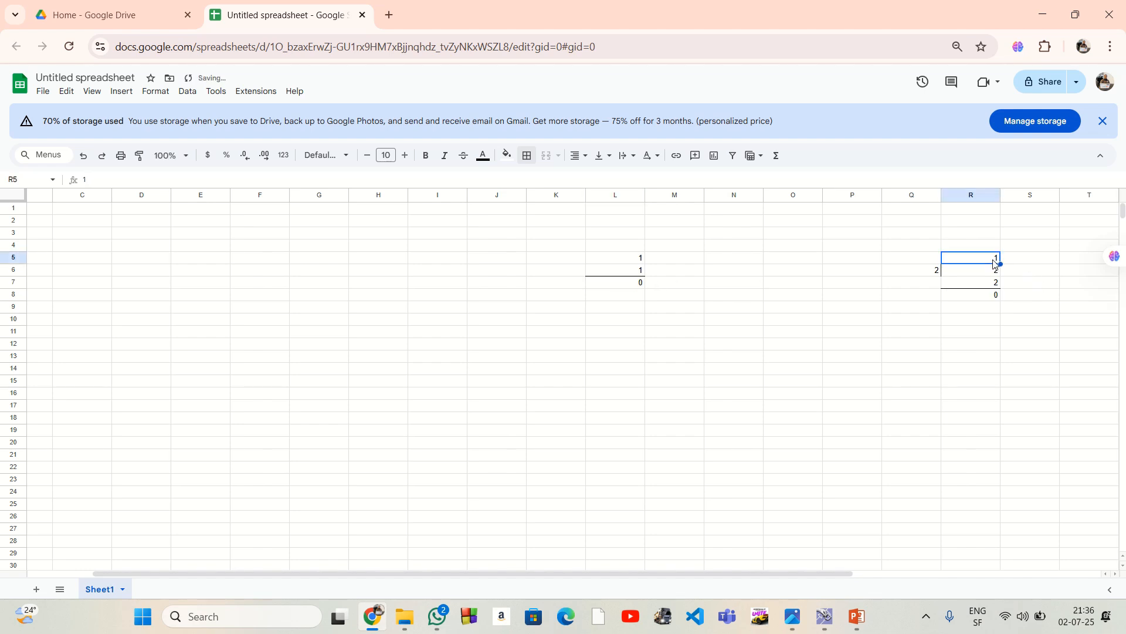
{"action": "left_click", "coordinate": [575, 244]}
{"action": "type", "text": "1"}
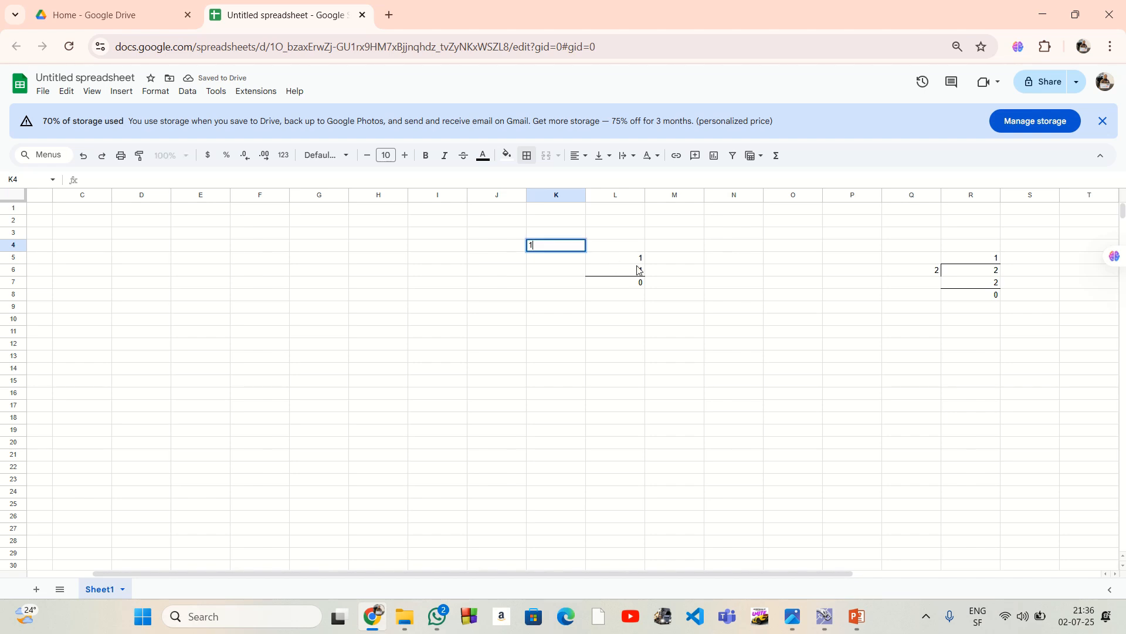
{"action": "key", "text": "Return"}
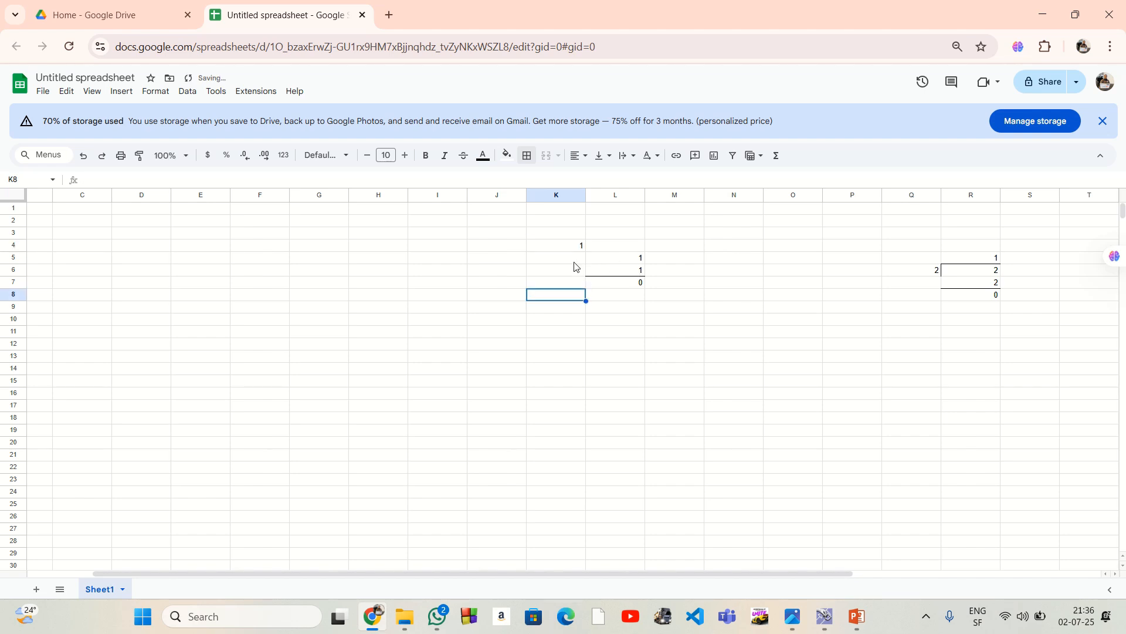
Complete the carry column with 0 in K5, 0 in K6 and the result 1 in K7.
{"action": "left_click", "coordinate": [575, 263]}
{"action": "type", "text": "0"}
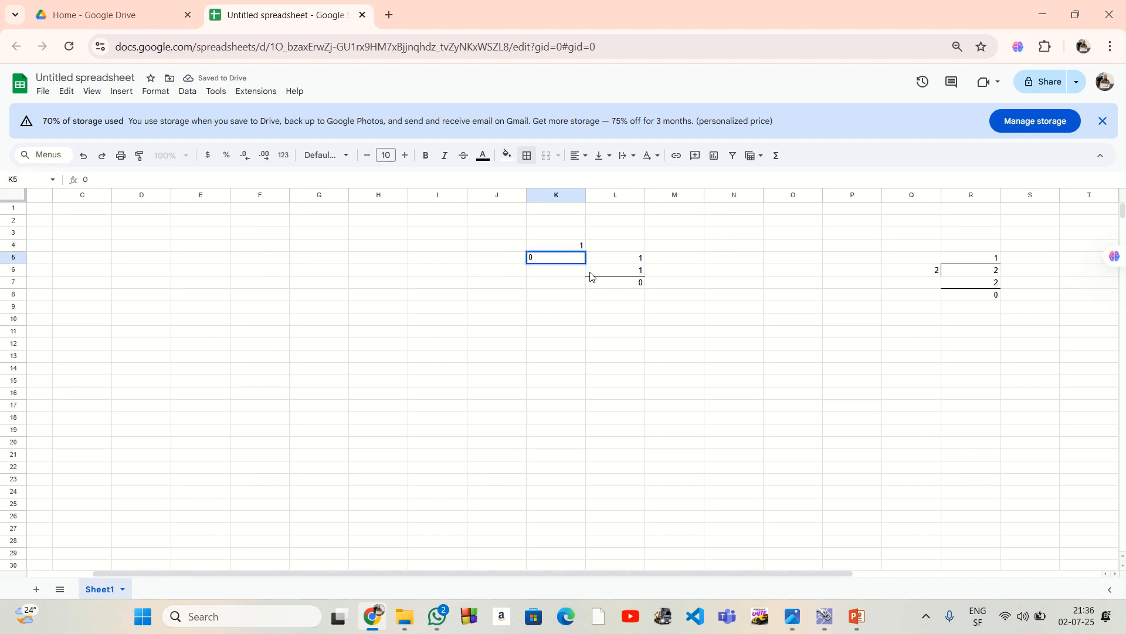
{"action": "key", "text": "Return"}
{"action": "type", "text": "0"}
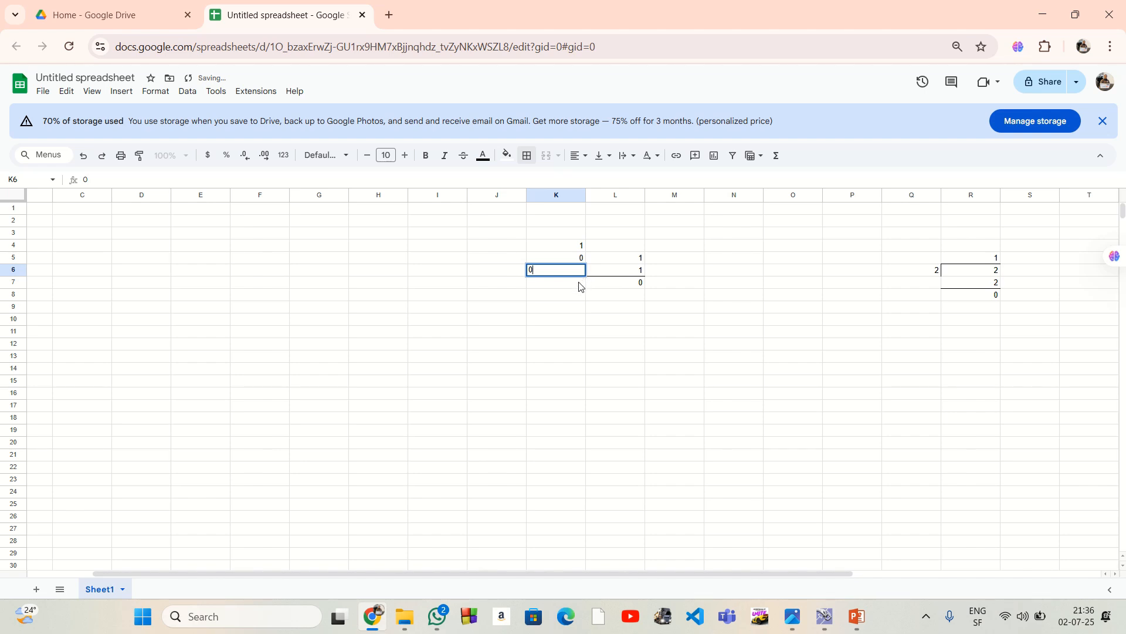
{"action": "key", "text": "Return"}
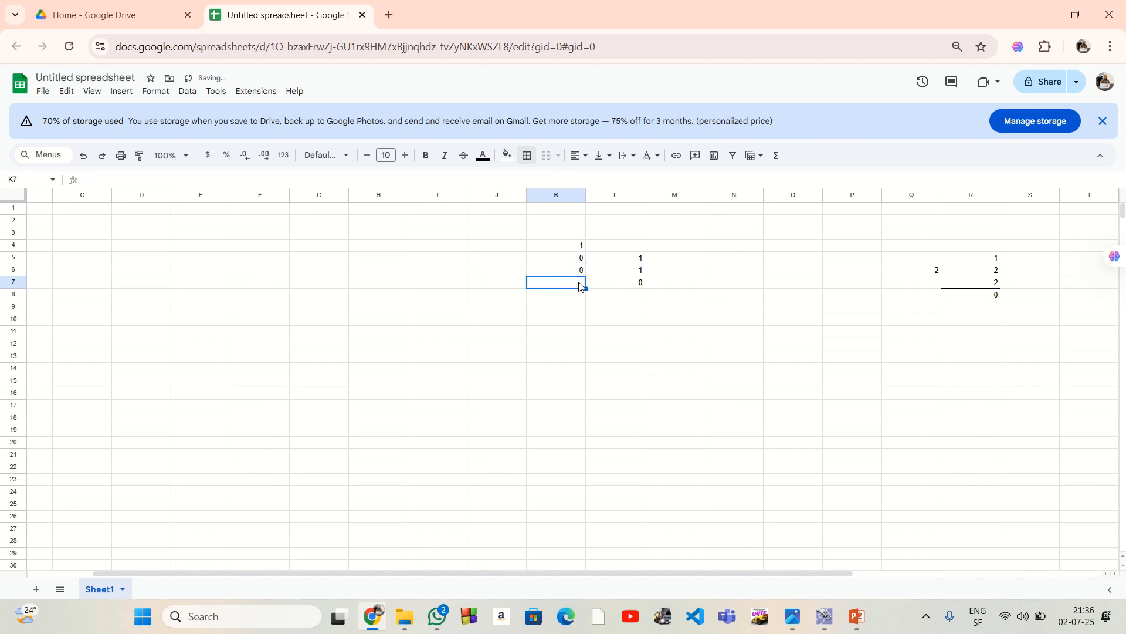
{"action": "type", "text": "1"}
{"action": "left_click", "coordinate": [648, 310]}
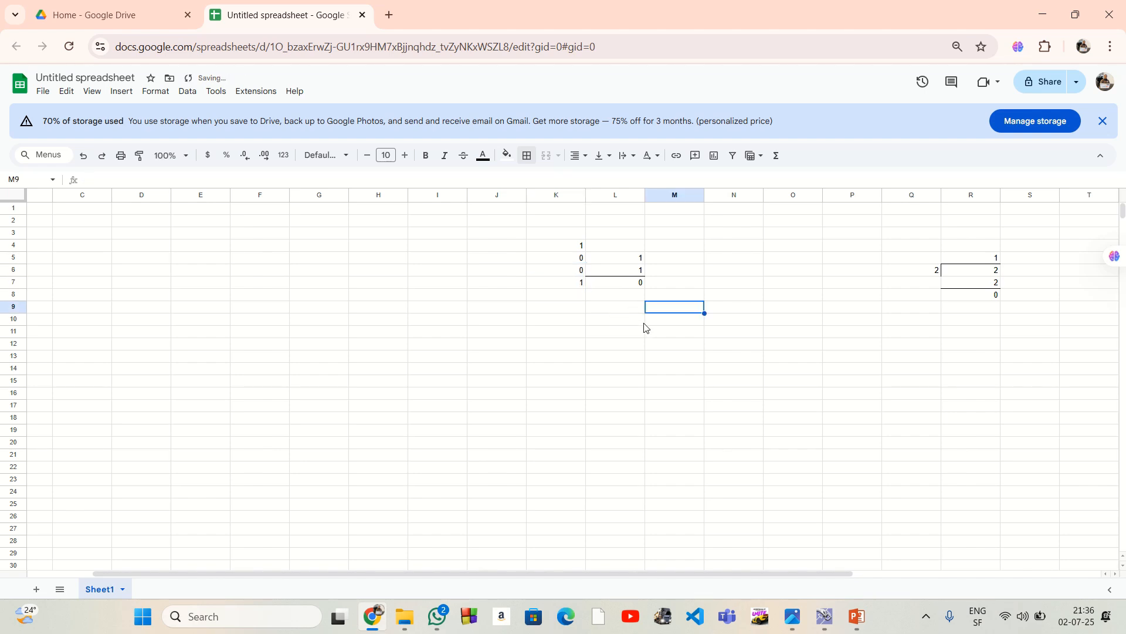
Compare the two addends in L5:L6 with the binary result in K7:L7.
{"action": "left_click", "coordinate": [639, 261]}
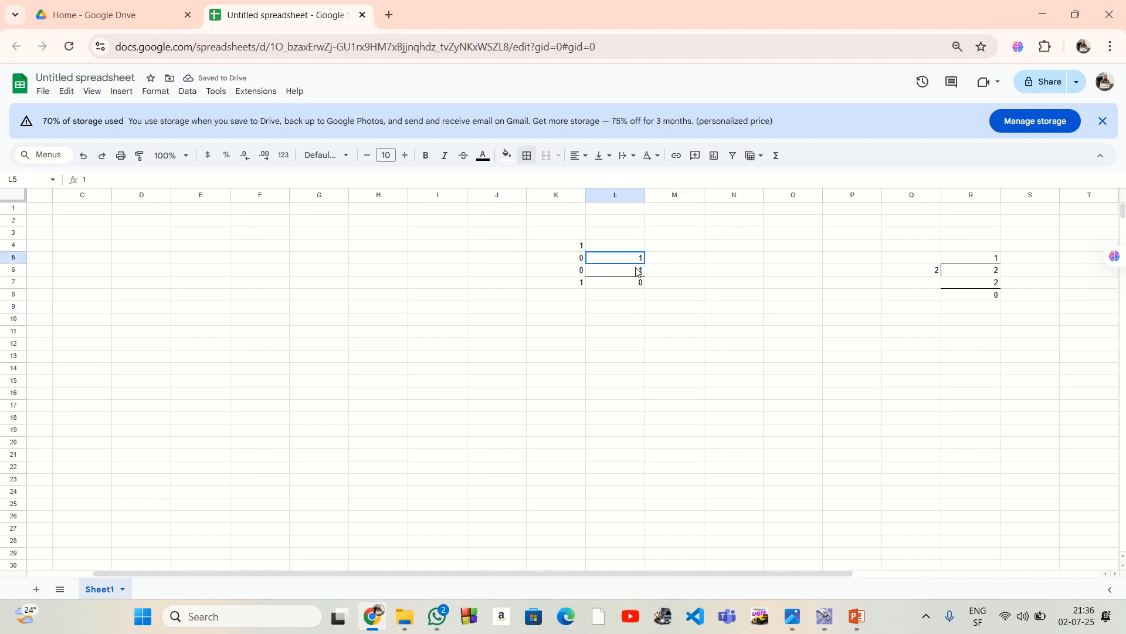
{"action": "left_click", "coordinate": [638, 271], "text": "shift"}
{"action": "left_click", "coordinate": [573, 284]}
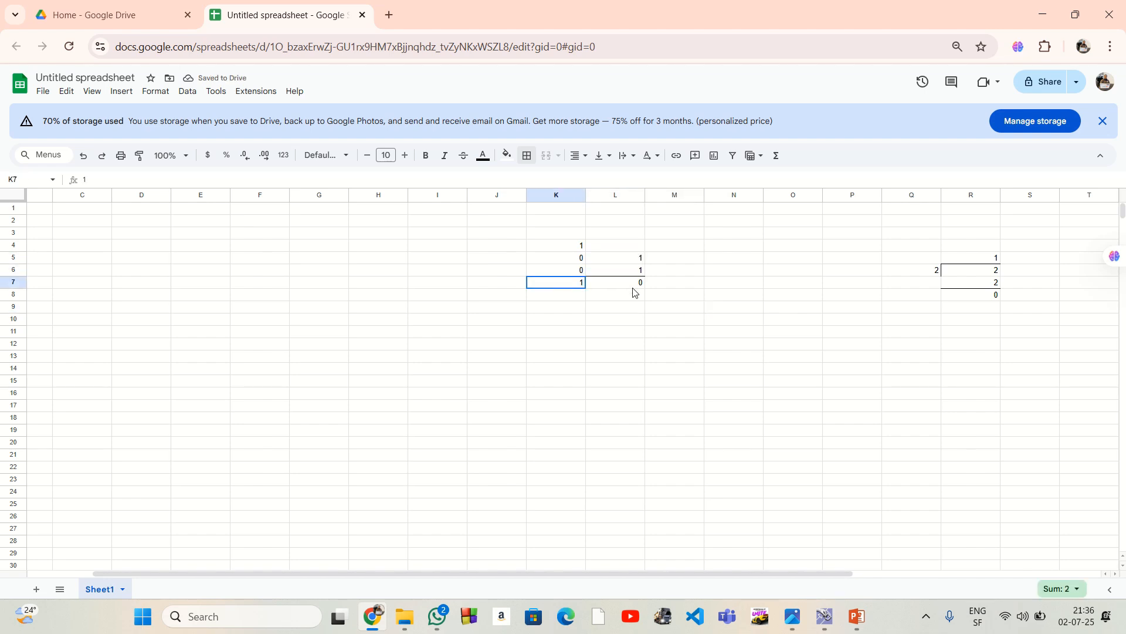
{"action": "left_click", "coordinate": [634, 285], "text": "shift"}
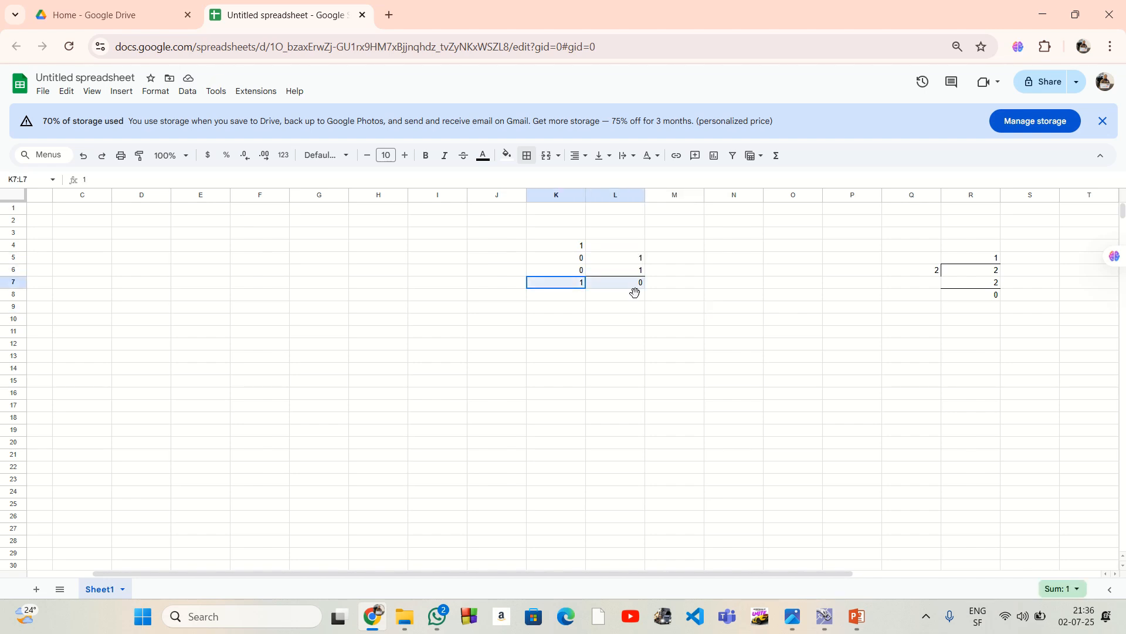
Work out the addition of 1 and 0 in N5:N6 with result 1 in N7, and compare it with the 1 + 1 addition.
{"action": "left_click", "coordinate": [730, 287]}
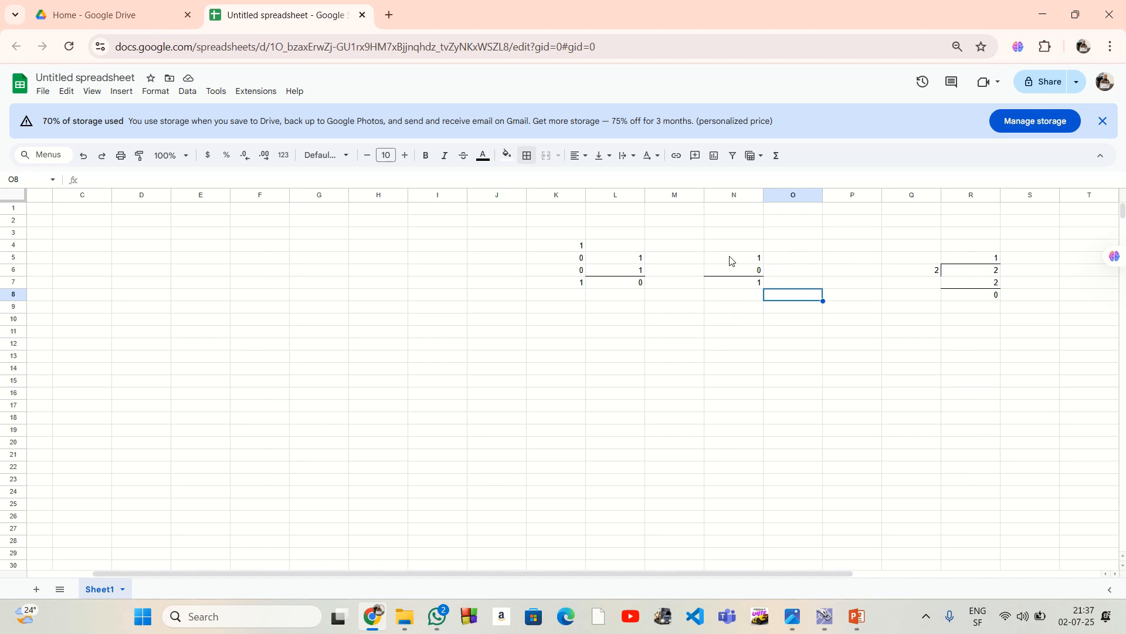
{"action": "left_click_drag", "start_coordinate": [731, 261], "coordinate": [741, 287]}
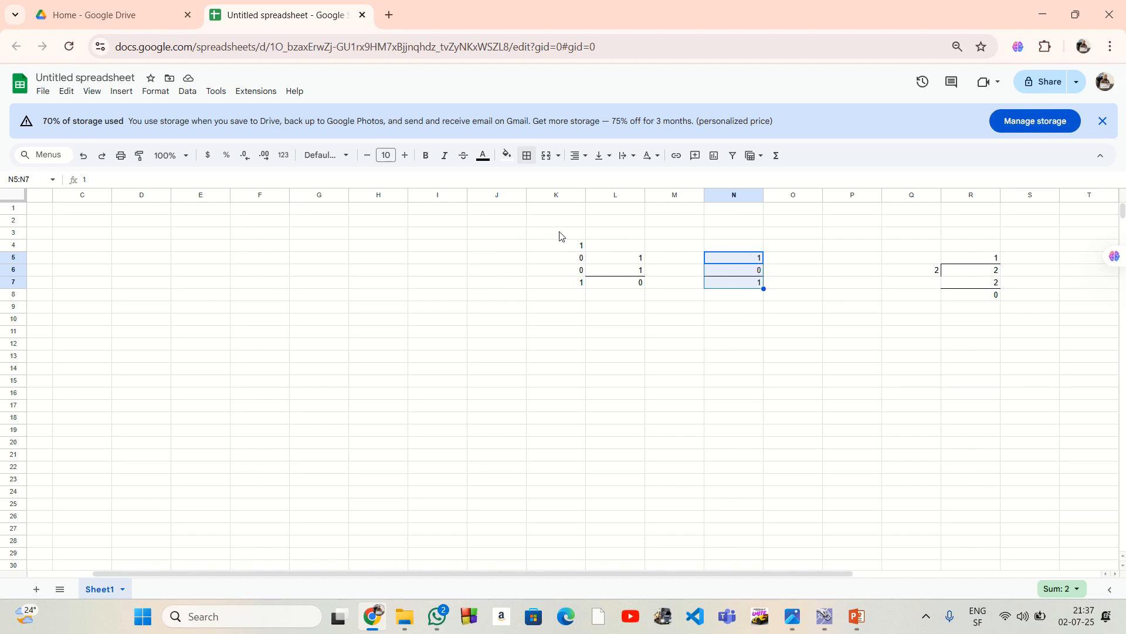
{"action": "left_click_drag", "start_coordinate": [560, 232], "coordinate": [802, 326]}
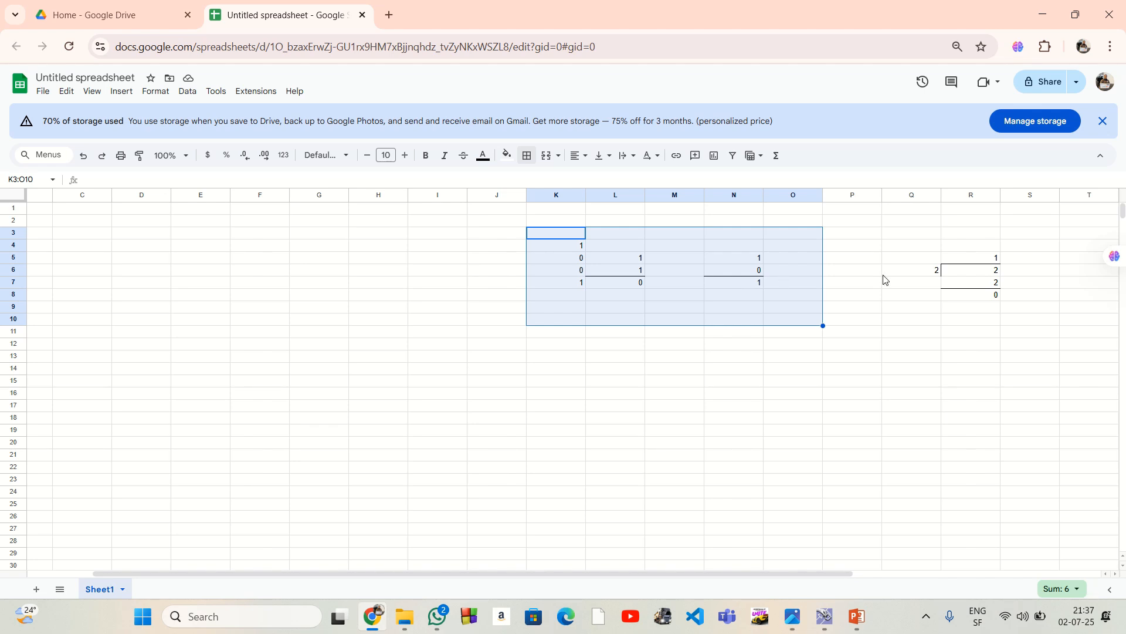
Enter the truth table headers A, B and Sum in D4:F4.
{"action": "left_click", "coordinate": [200, 269]}
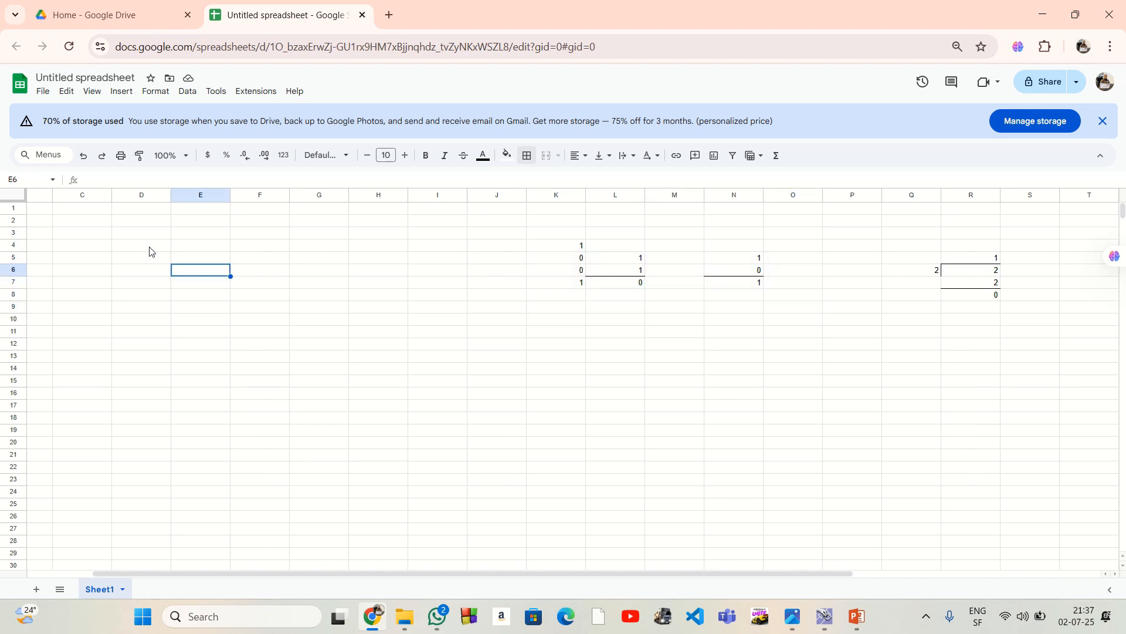
{"action": "left_click", "coordinate": [151, 252]}
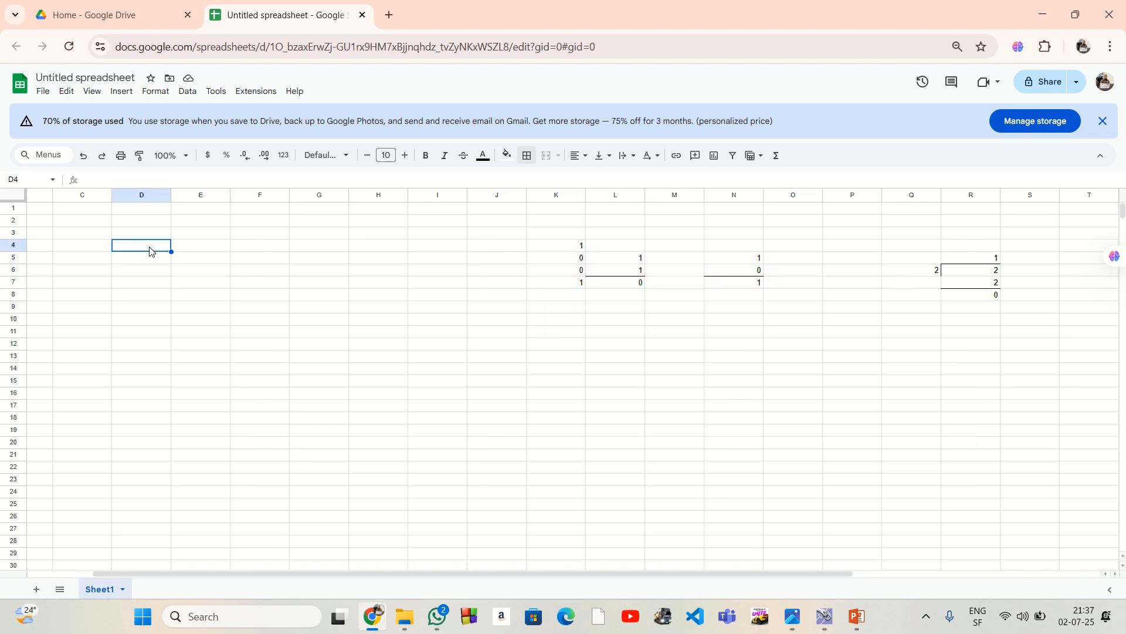
{"action": "type", "text": "A"}
{"action": "key", "text": "Tab"}
{"action": "type", "text": "B"}
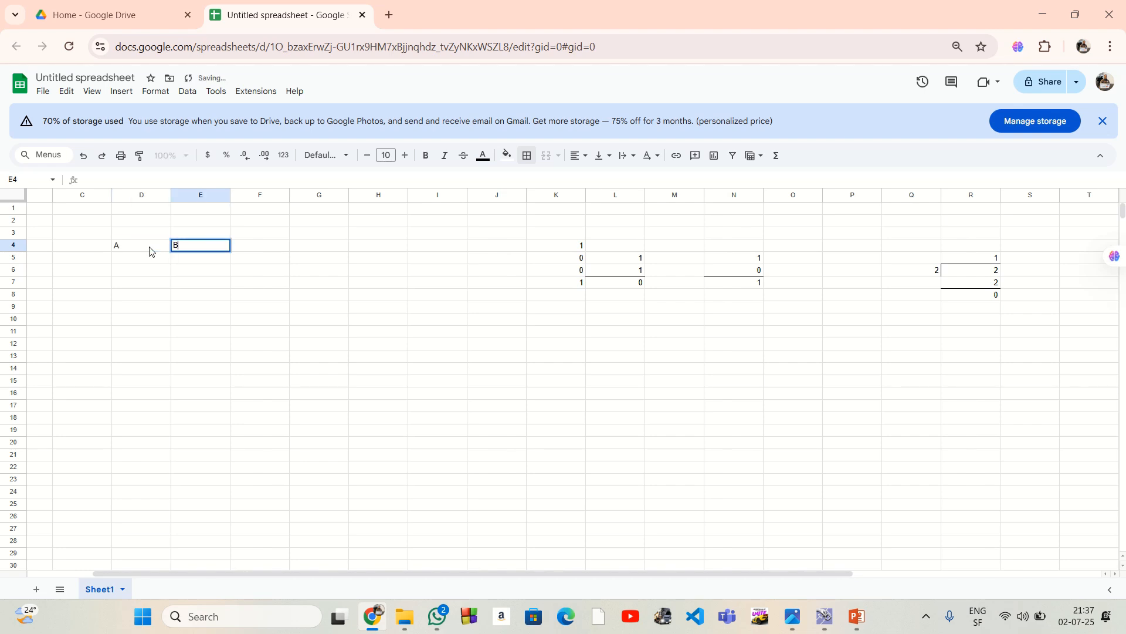
{"action": "key", "text": "Tab"}
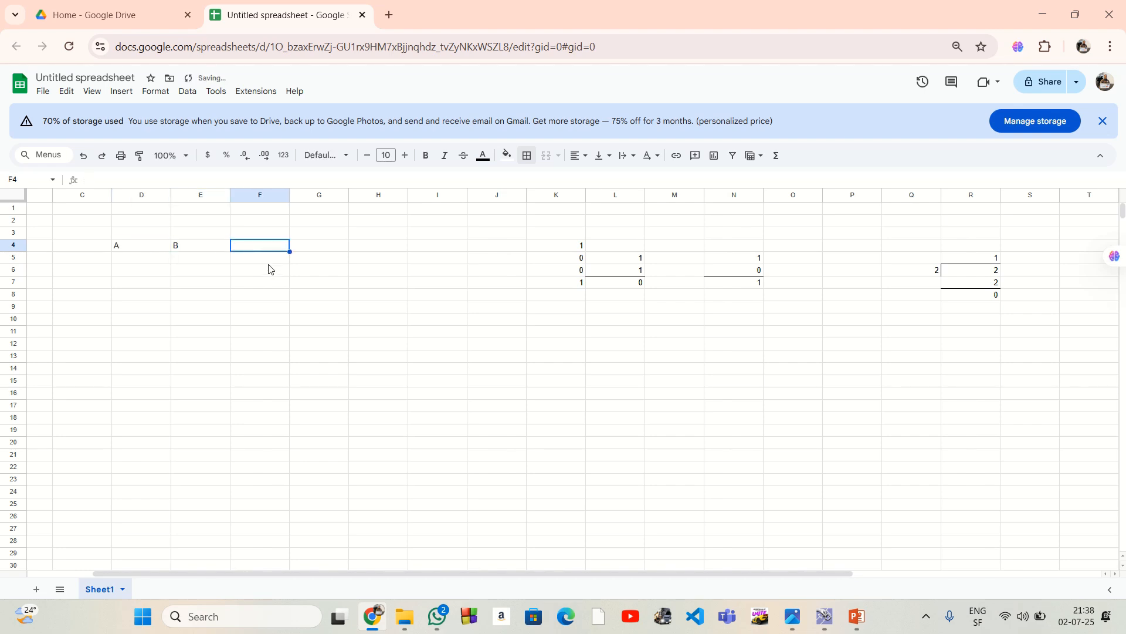
{"action": "type", "text": "Y"}
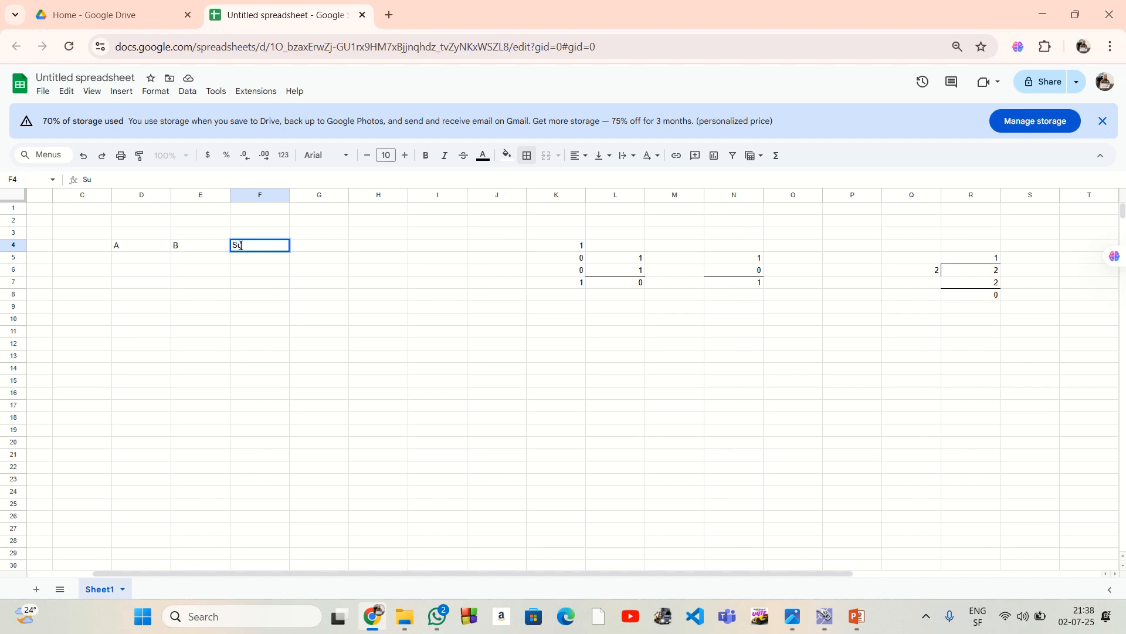
Enter the first input combination of the truth table, with 0 in D5 and 0 in E5.
{"action": "left_click", "coordinate": [135, 263]}
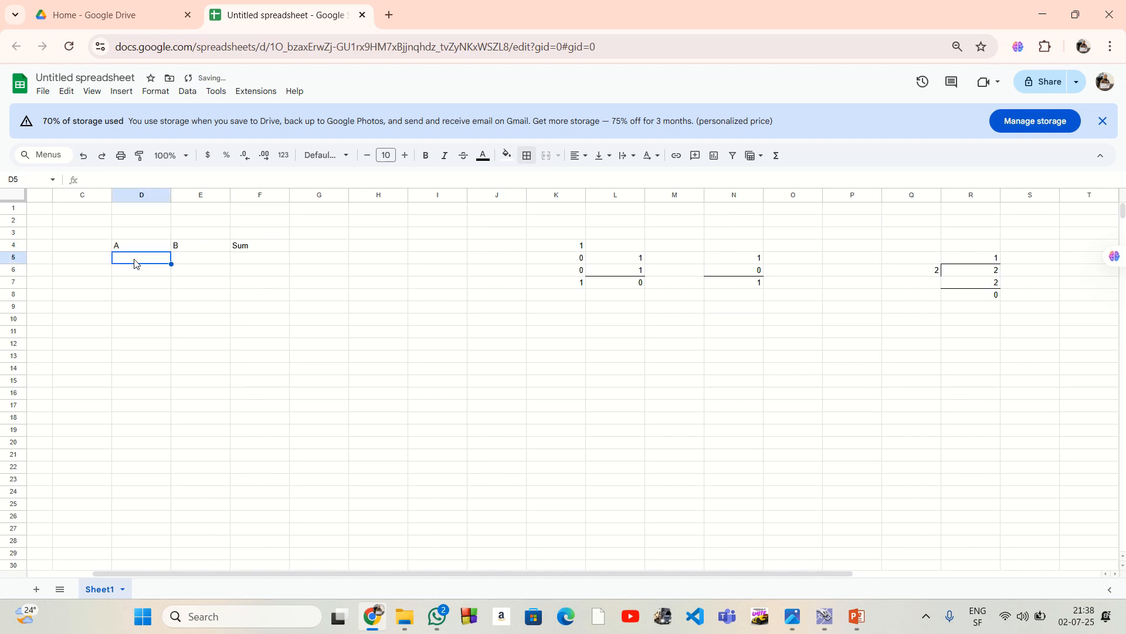
{"action": "type", "text": "0"}
{"action": "key", "text": "Tab"}
{"action": "type", "text": "0"}
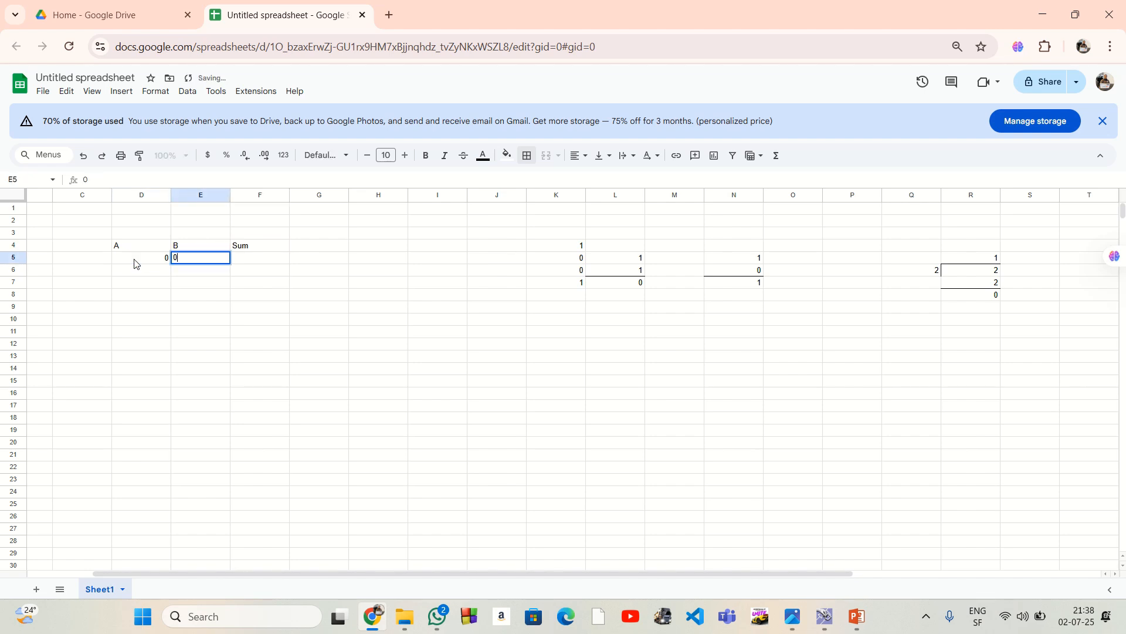
{"action": "key", "text": "Return"}
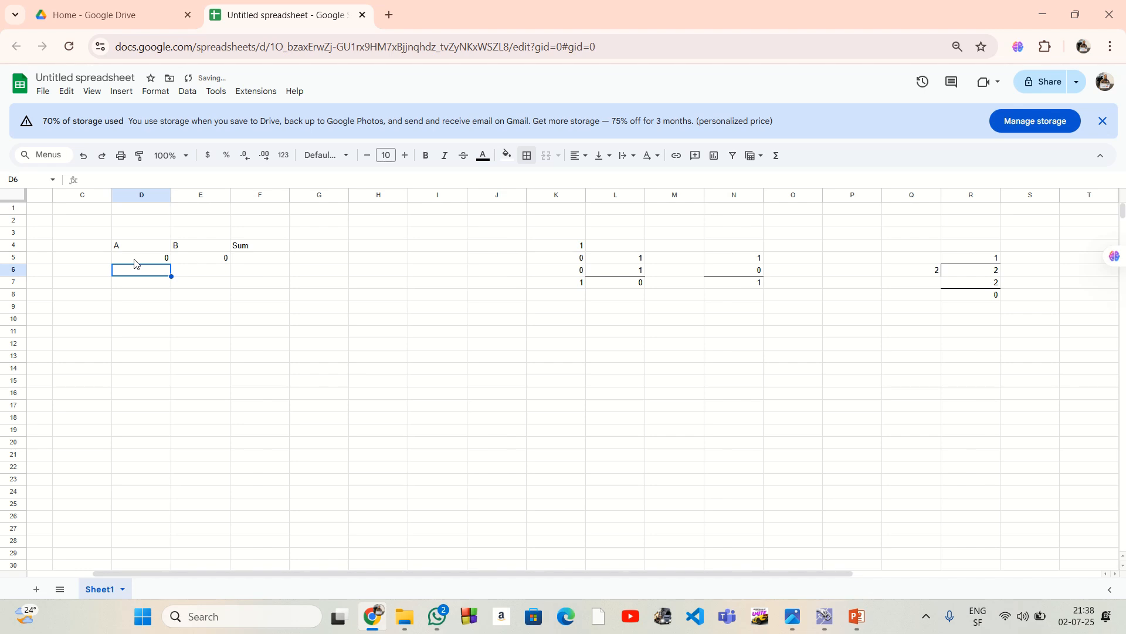
Enter the second and third input combinations of the truth table: 0 and 1 in D6:E6, 1 and 0 in D7:E7.
{"action": "type", "text": "0"}
{"action": "key", "text": "Tab"}
{"action": "type", "text": "1"}
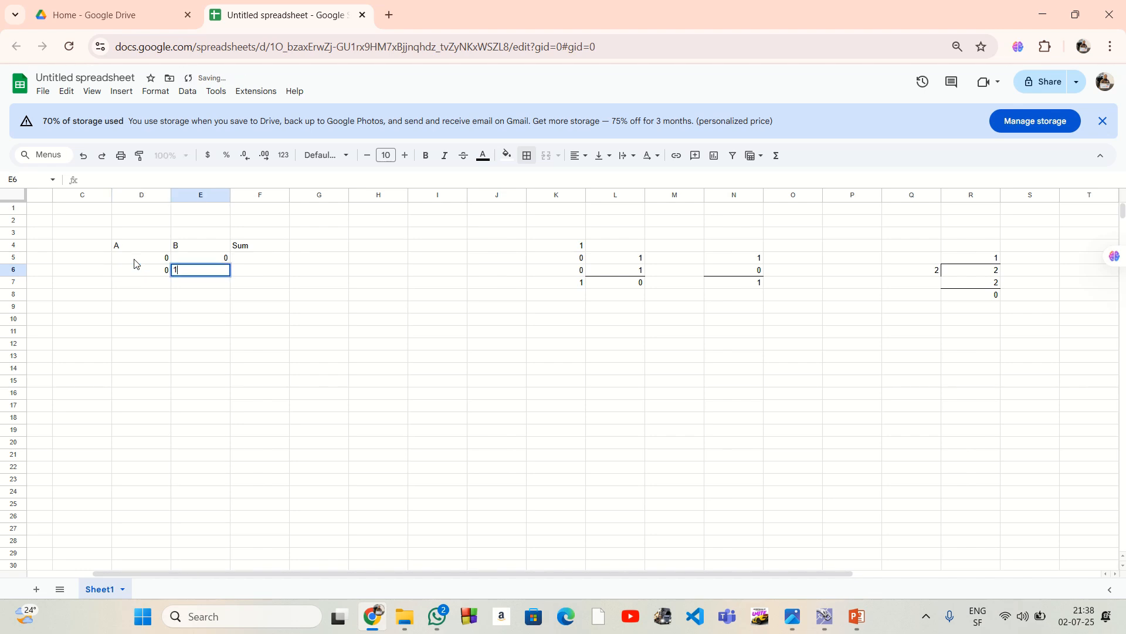
{"action": "key", "text": "Return"}
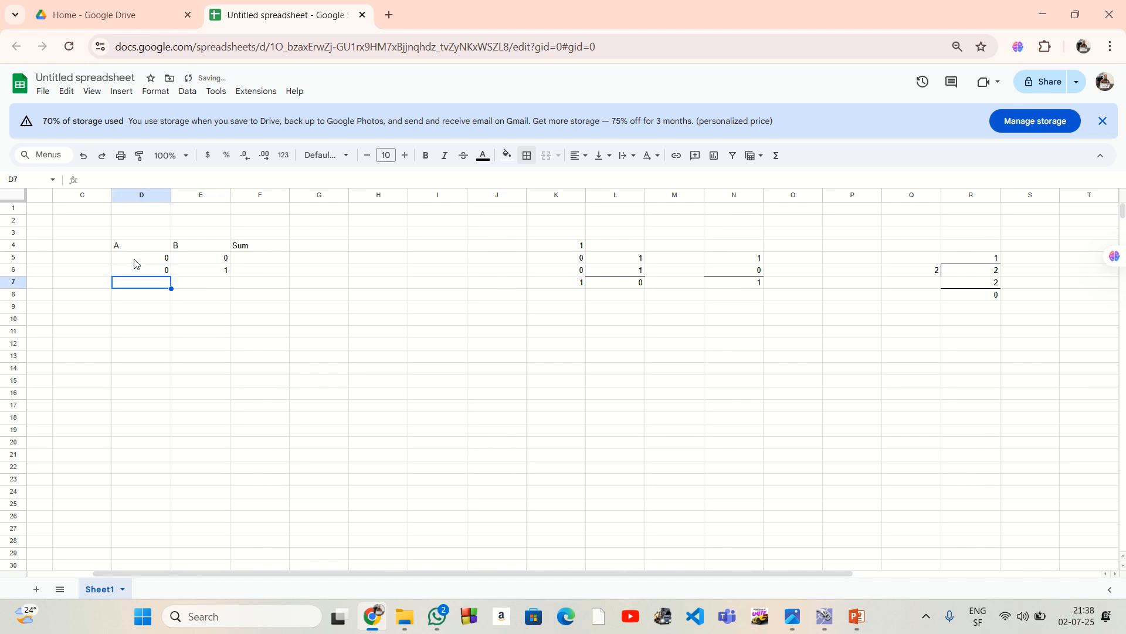
{"action": "type", "text": "1"}
{"action": "key", "text": "Tab"}
{"action": "type", "text": "0"}
{"action": "key", "text": "Tab"}
Enter the last input combination, 1 and 1 in D8:E8, and centre the truth table entries in columns D to F.
{"action": "key", "text": "Down"}
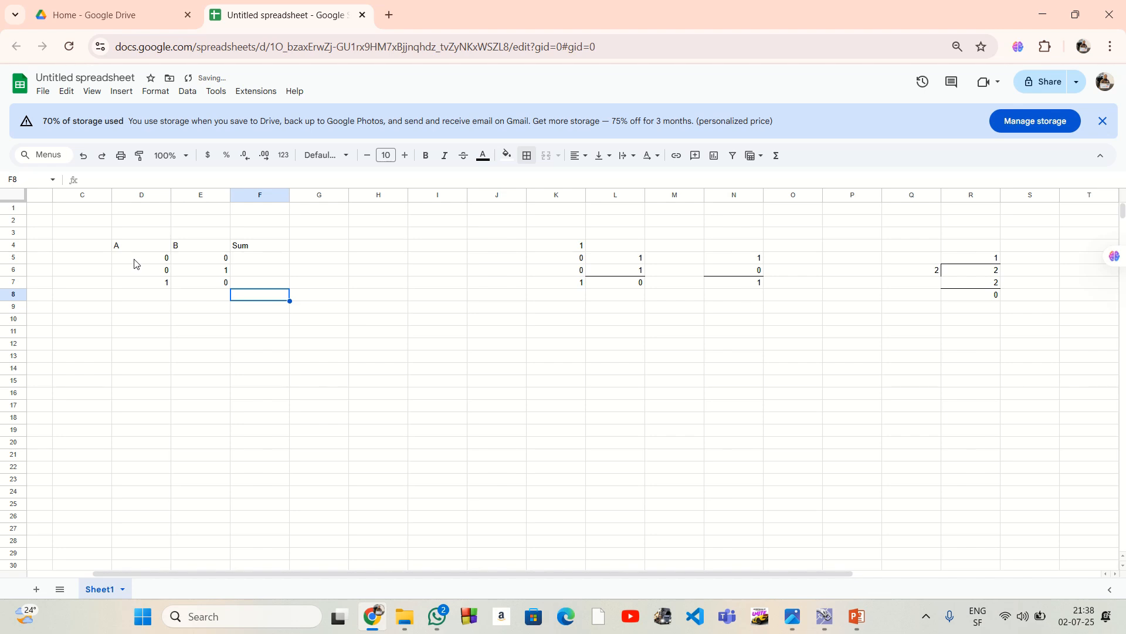
{"action": "key", "text": "Left"}
{"action": "type", "text": "1"}
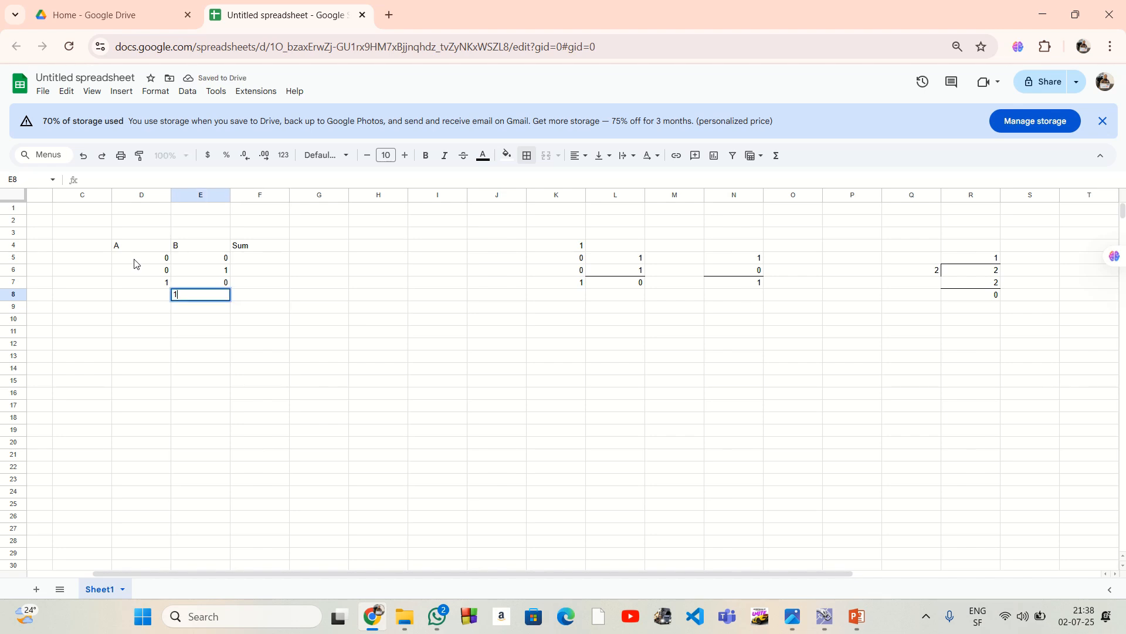
{"action": "key", "text": "Tab"}
{"action": "key", "text": "Left"}
{"action": "key", "text": "Left"}
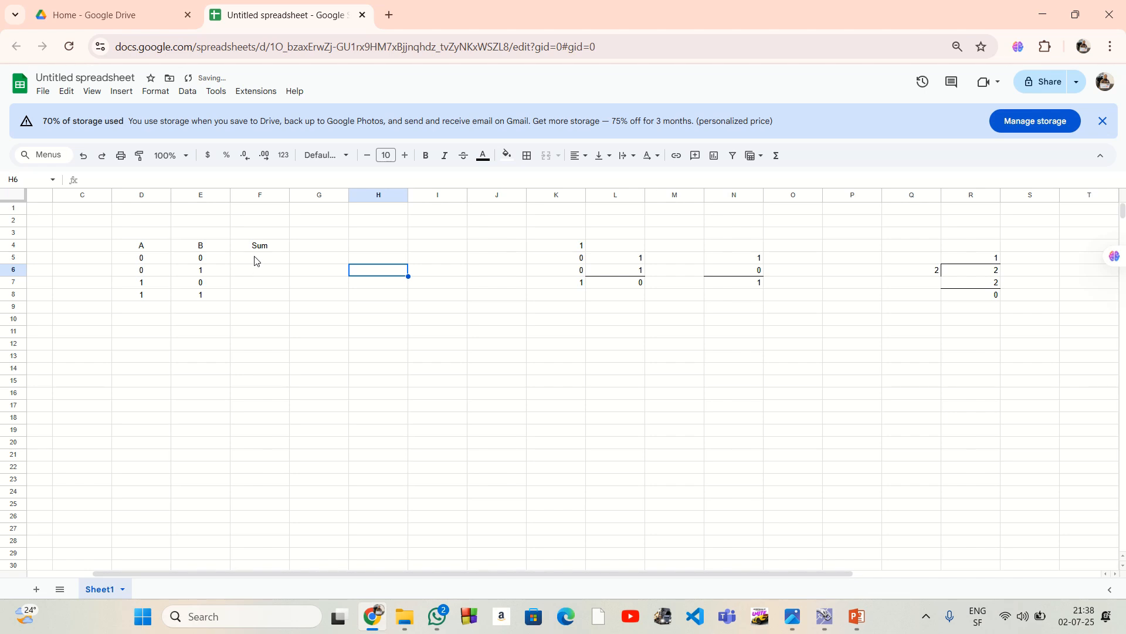
Add the header Carry out in G4 and fill the first row's results with 0 in F5 and 0 in G5.
{"action": "left_click", "coordinate": [261, 261]}
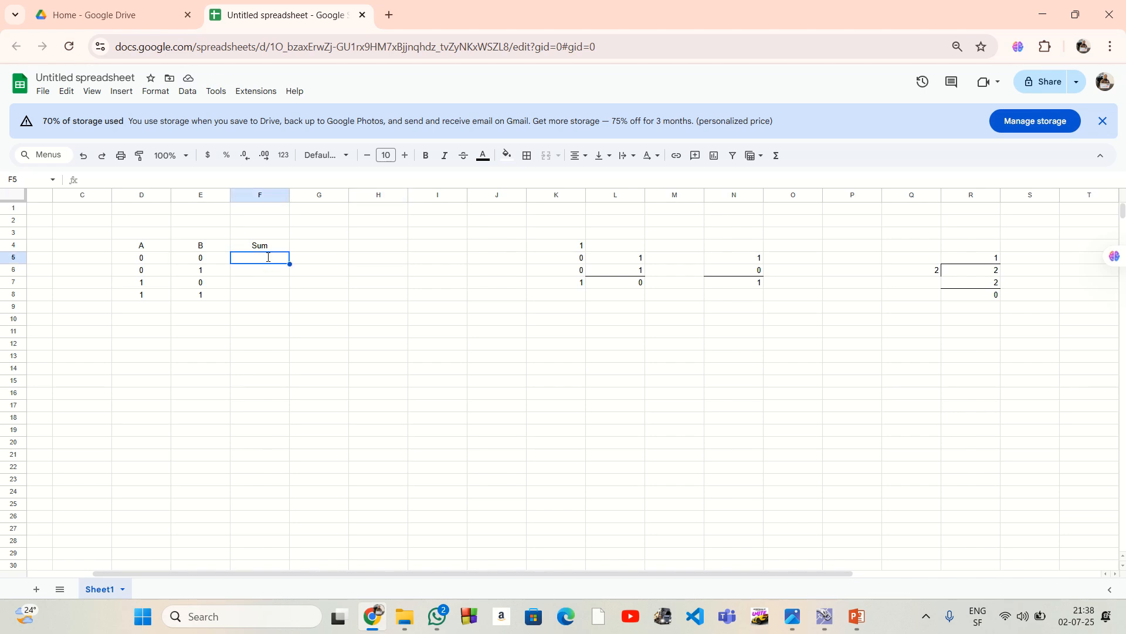
{"action": "type", "text": "0"}
{"action": "left_click", "coordinate": [327, 248]}
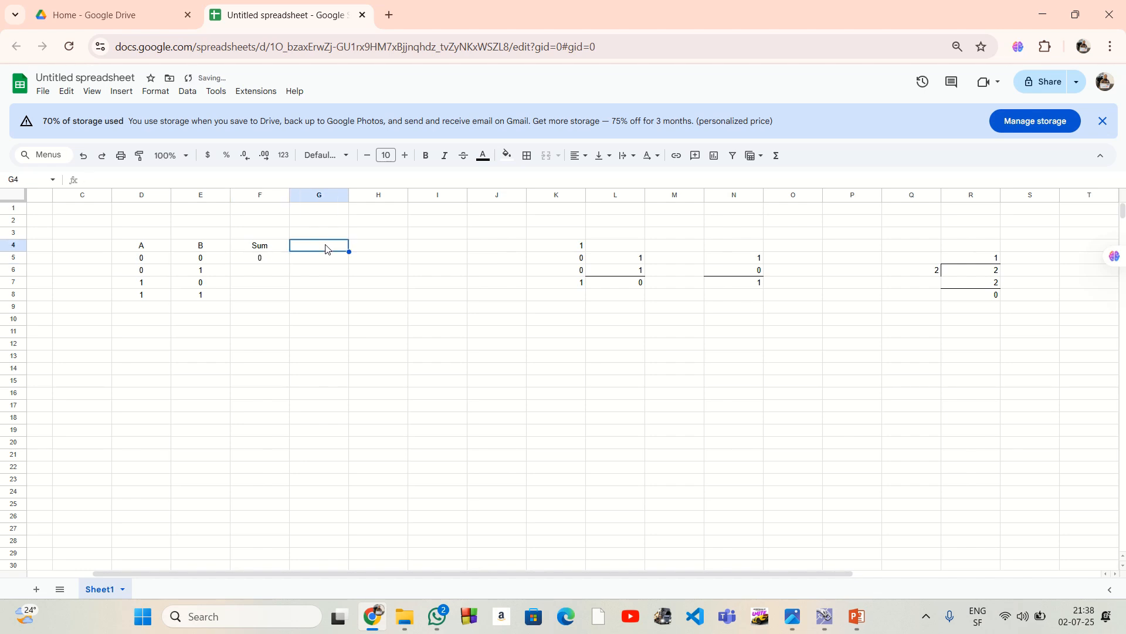
{"action": "type", "text": "Carry"}
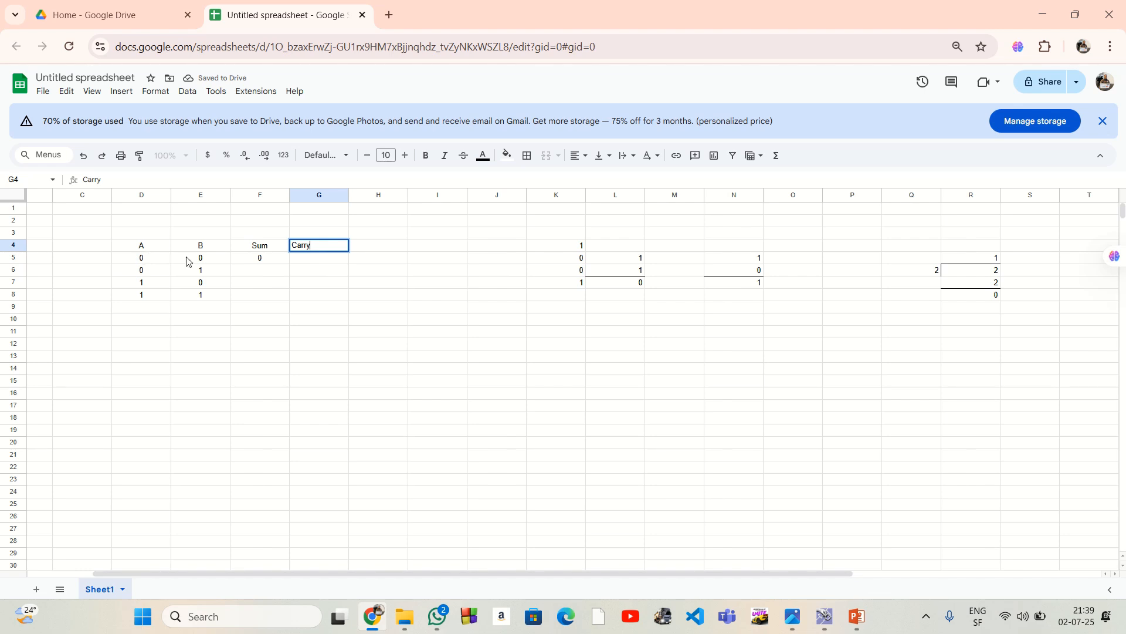
{"action": "type", "text": "out"}
{"action": "key", "text": "Return"}
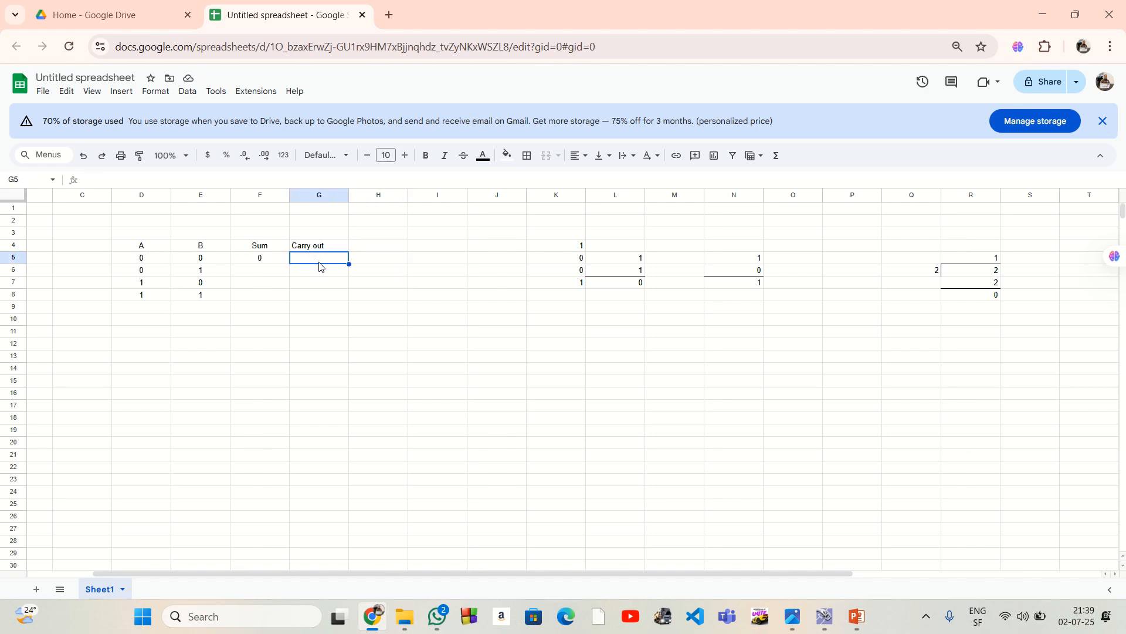
{"action": "type", "text": "0"}
Fill in the results for rows 6 and 7 with Sum 1 and Carry out 0 in each.
{"action": "left_click", "coordinate": [270, 271]}
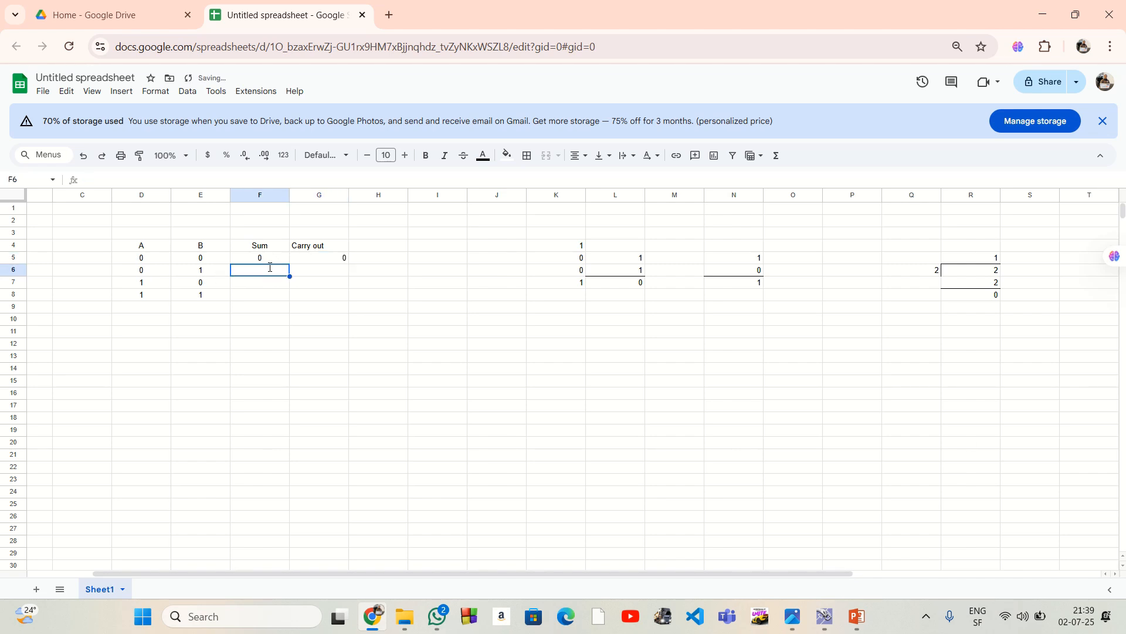
{"action": "type", "text": "1"}
{"action": "left_click", "coordinate": [332, 276]}
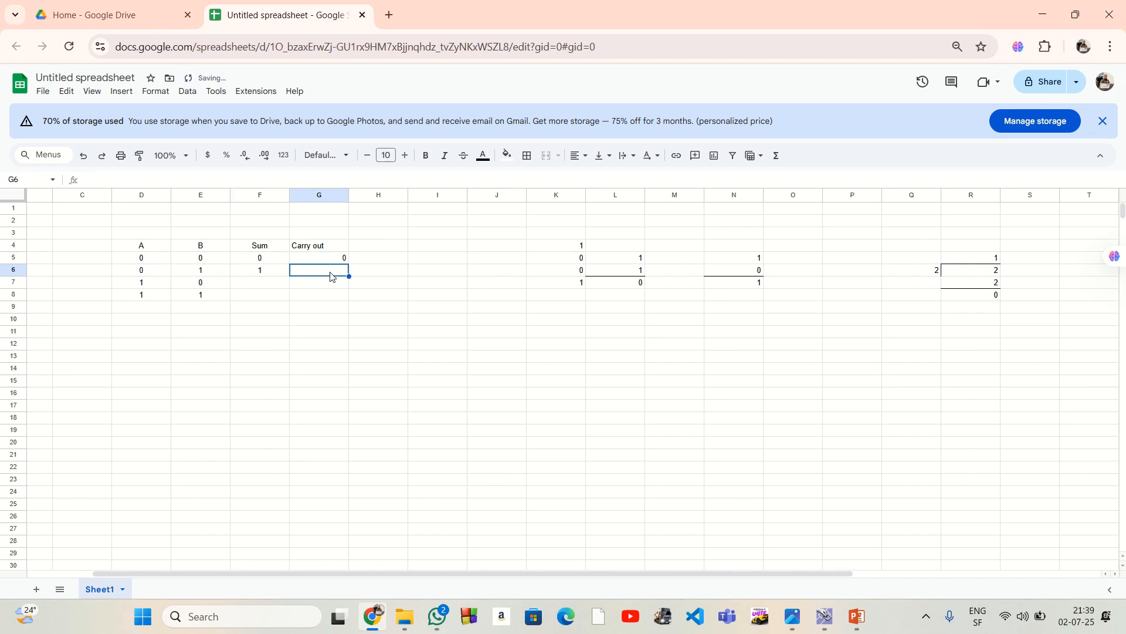
{"action": "type", "text": "0"}
{"action": "left_click", "coordinate": [256, 290]}
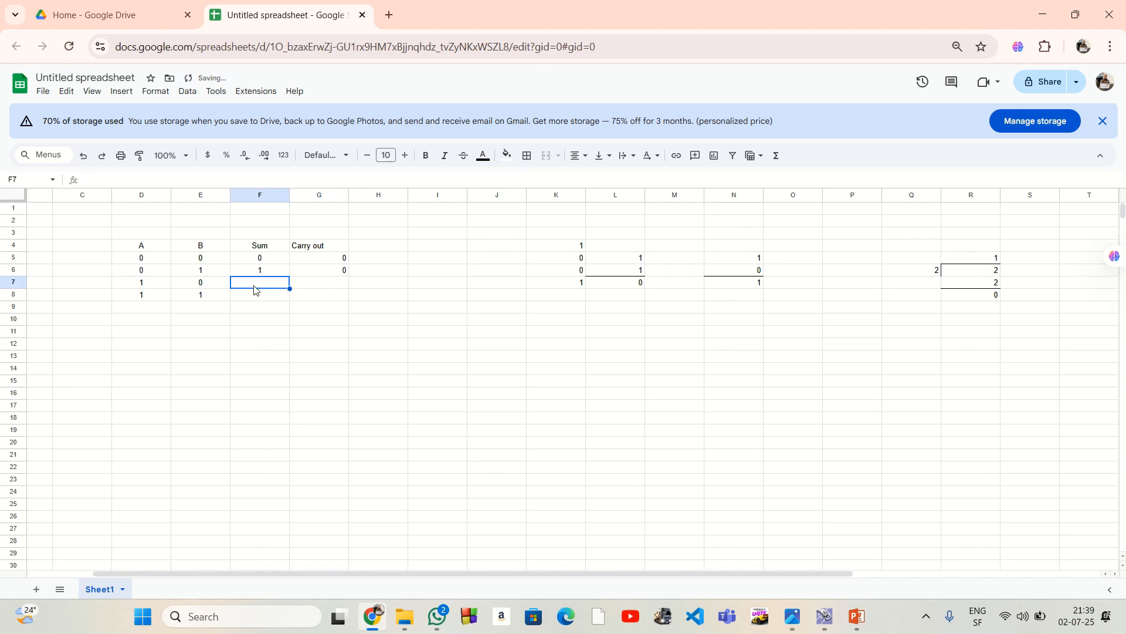
{"action": "type", "text": "1"}
{"action": "left_click", "coordinate": [338, 286]}
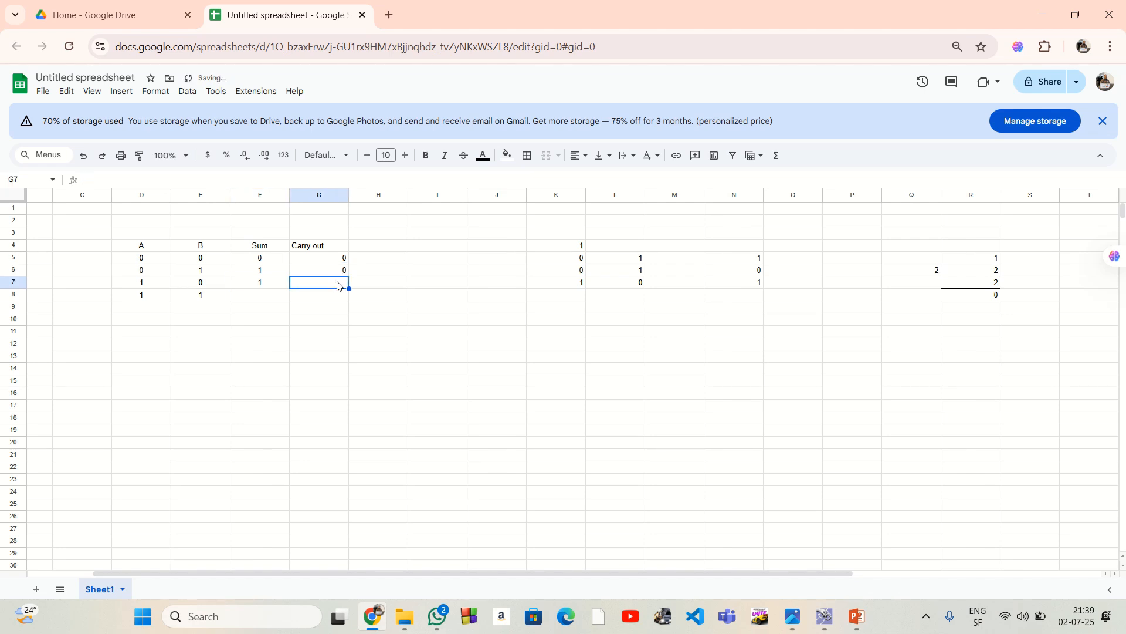
{"action": "type", "text": "0"}
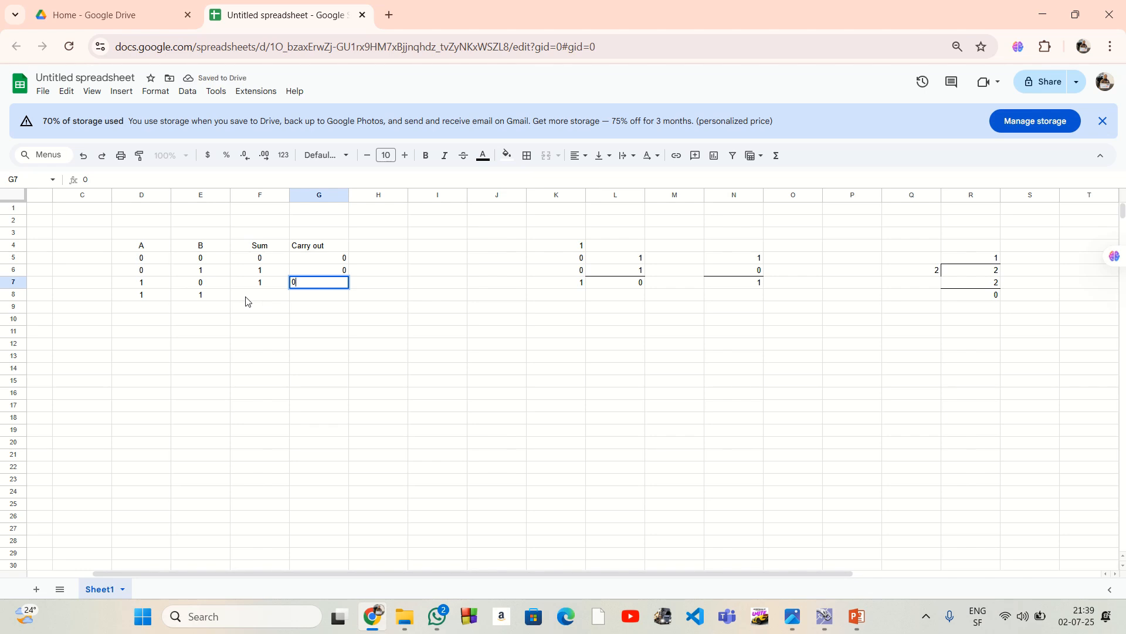
Fill in the results for the 1 and 1 combination with 0 in F8 and 1 in G8.
{"action": "left_click", "coordinate": [246, 301]}
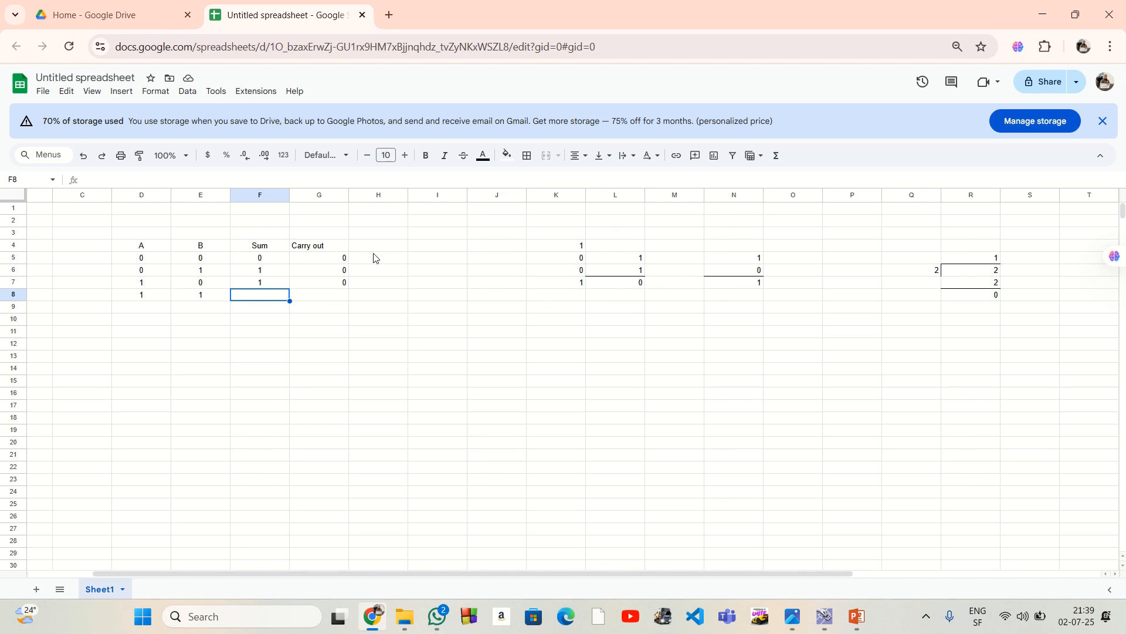
{"action": "type", "text": "0"}
{"action": "left_click", "coordinate": [334, 298]}
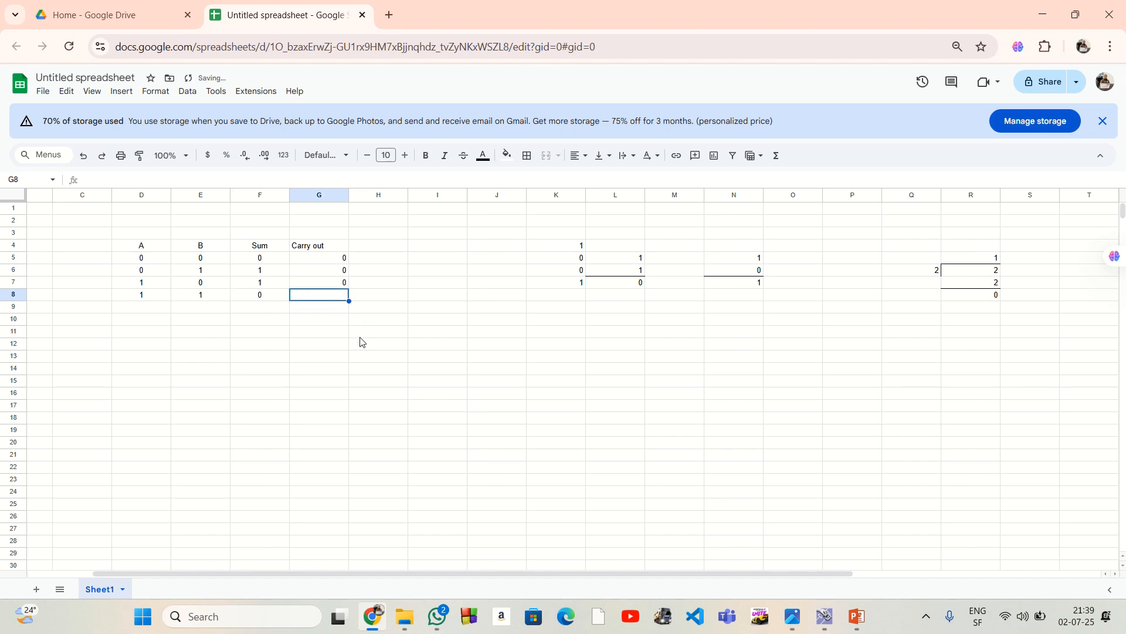
{"action": "type", "text": "1"}
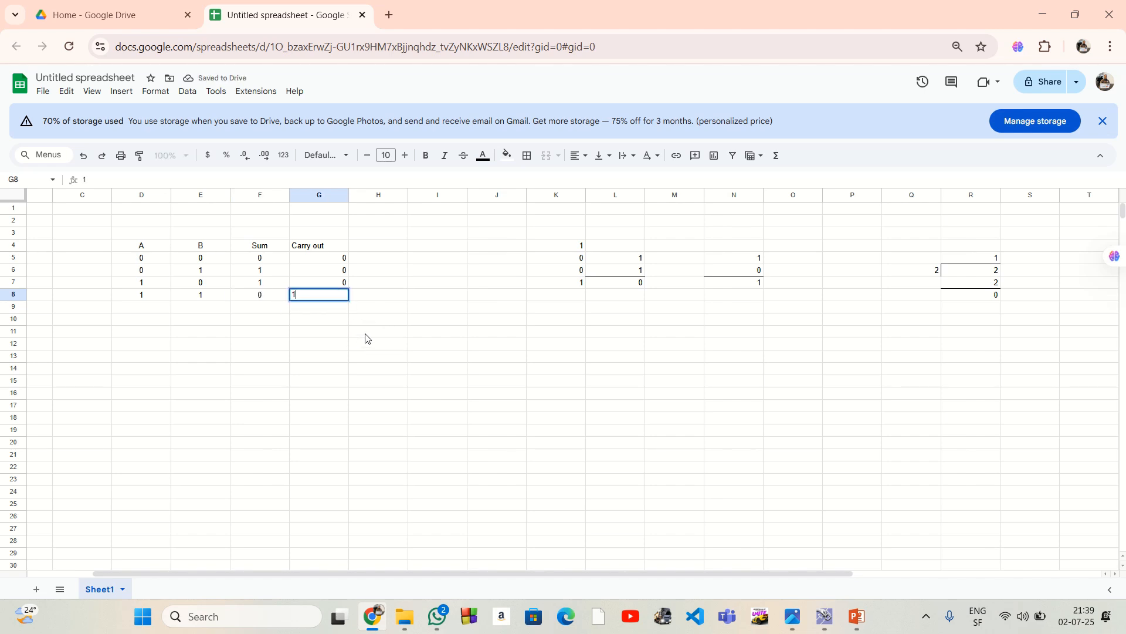
{"action": "left_click", "coordinate": [414, 309]}
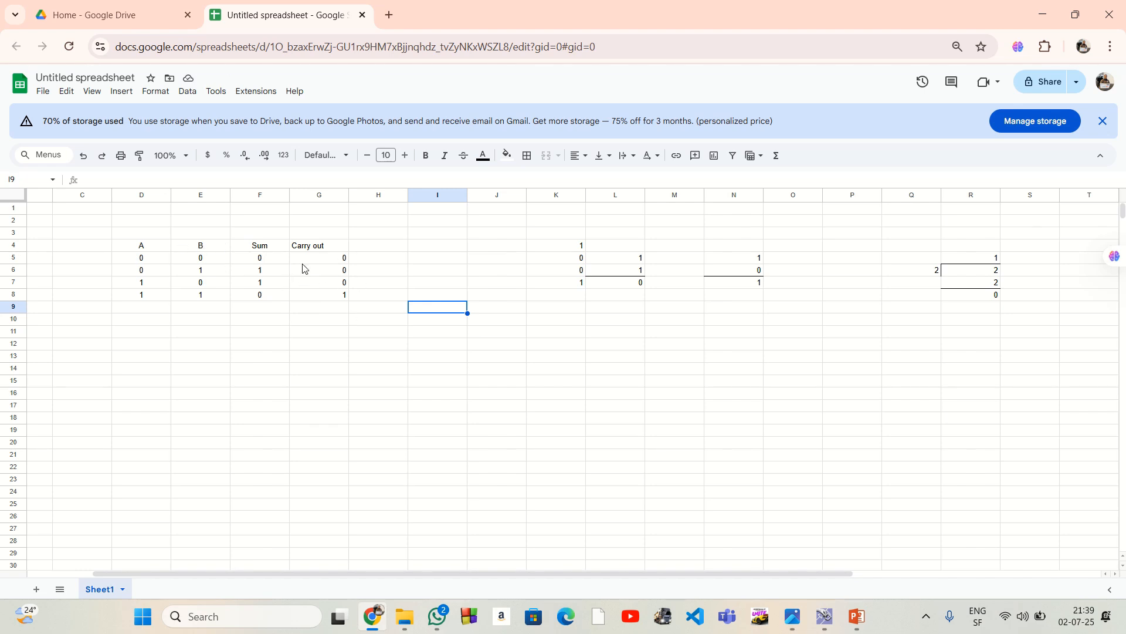
Apply all borders to the truth table in D4:G8.
{"action": "left_click_drag", "start_coordinate": [123, 245], "coordinate": [321, 295]}
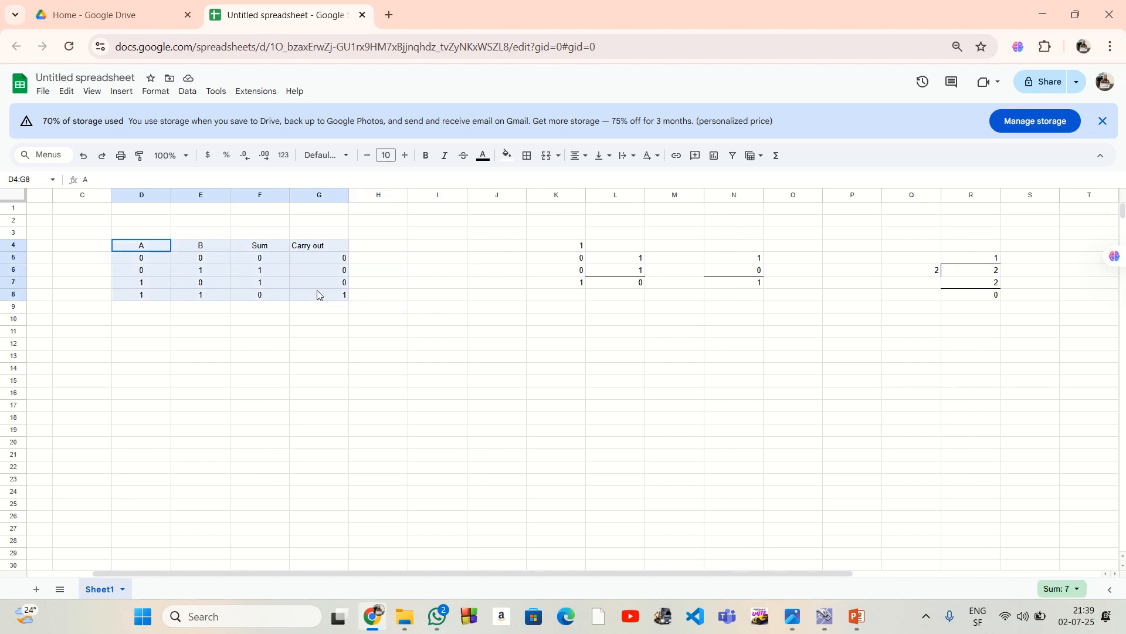
{"action": "left_click", "coordinate": [530, 158]}
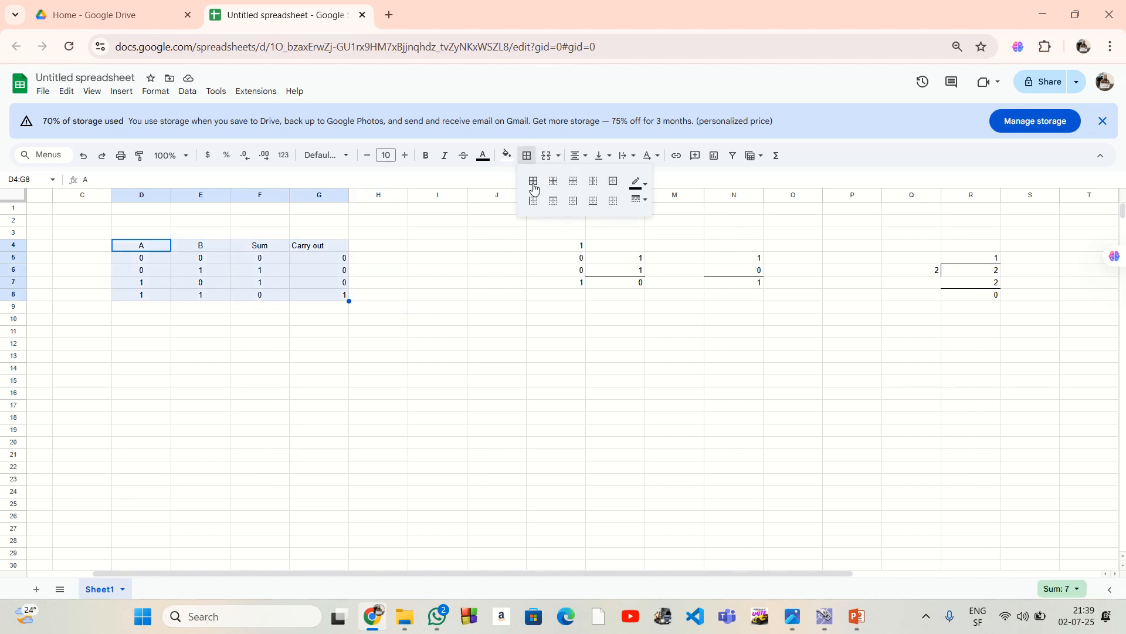
{"action": "left_click", "coordinate": [534, 182]}
{"action": "left_click", "coordinate": [508, 261]}
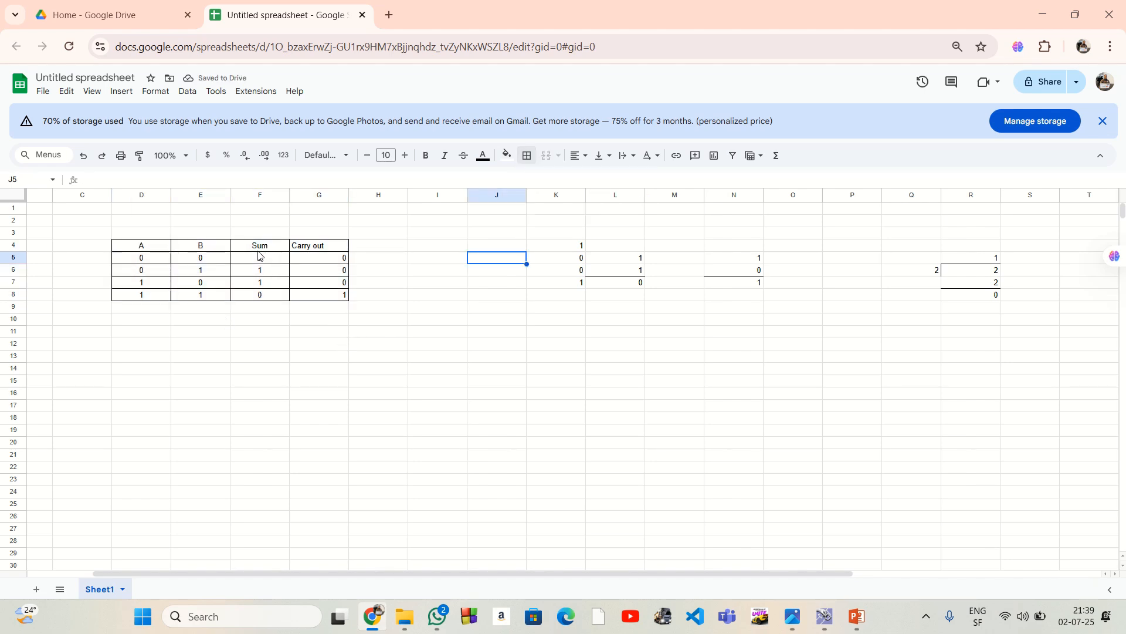
Compare the Sum column in F5:F8 with the A and B inputs of each row to identify the matching logic gate.
{"action": "left_click_drag", "start_coordinate": [261, 260], "coordinate": [260, 296]}
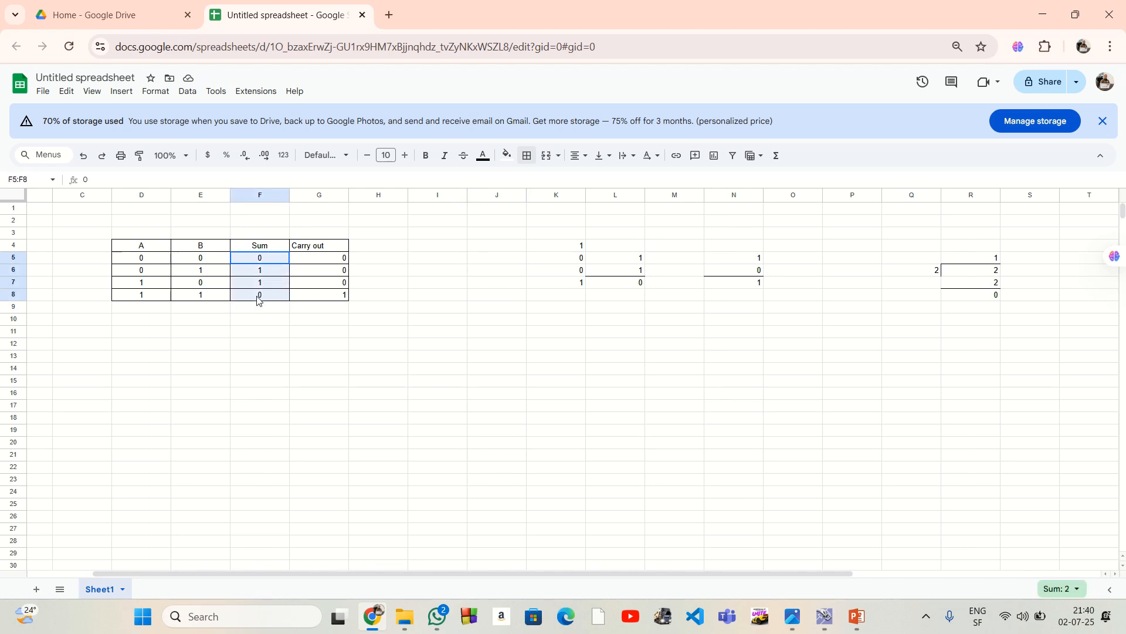
{"action": "left_click", "coordinate": [154, 261]}
{"action": "left_click", "coordinate": [210, 261]}
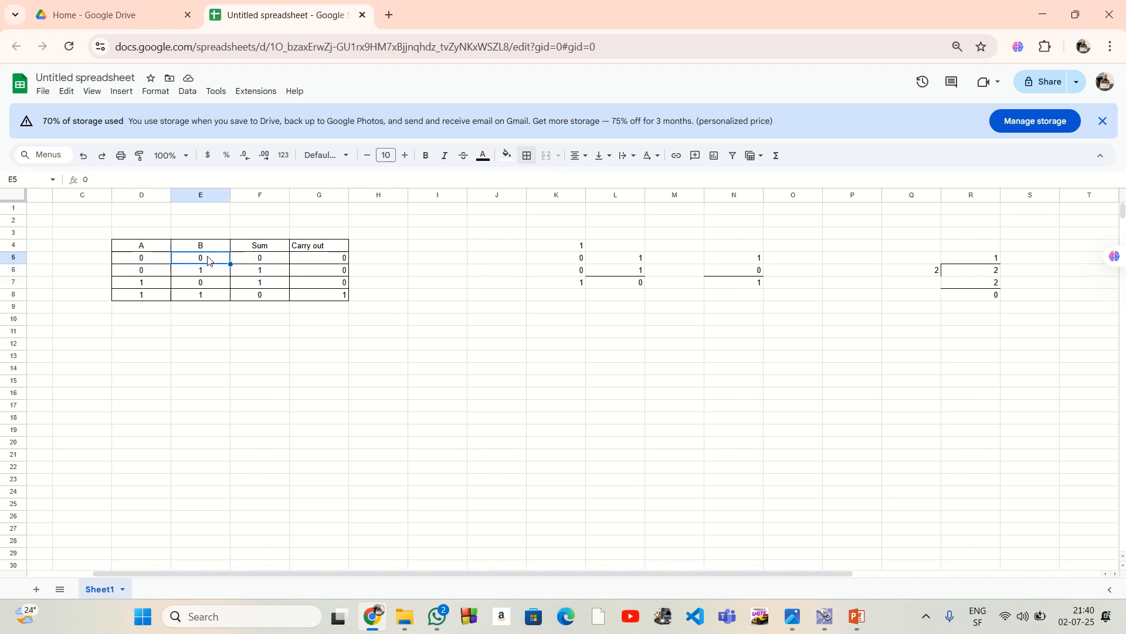
{"action": "left_click", "coordinate": [270, 259]}
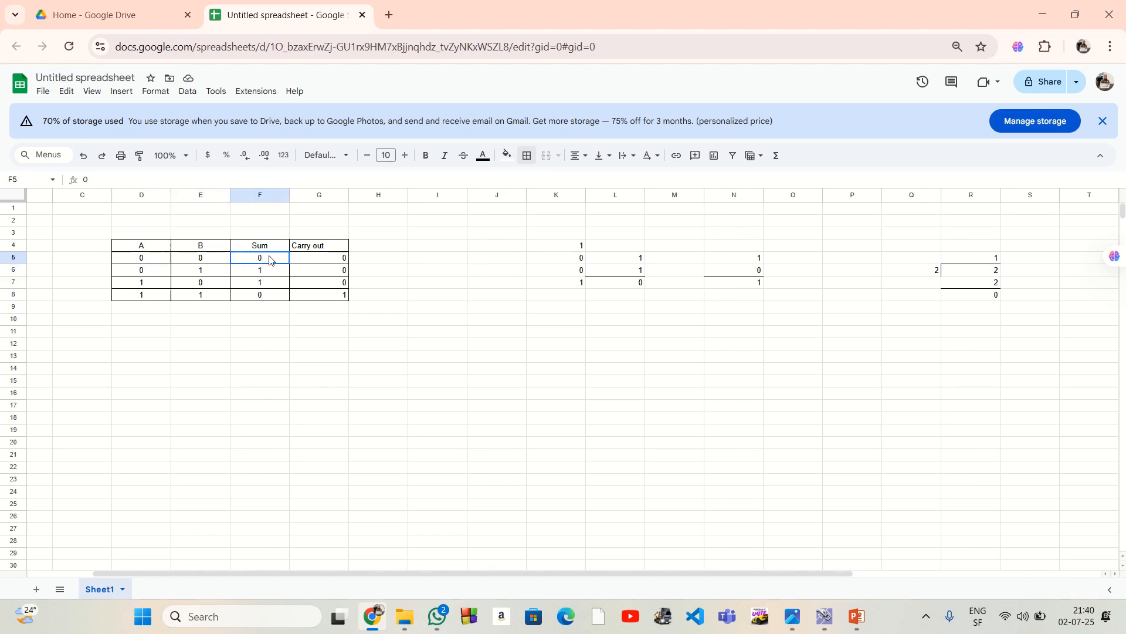
{"action": "left_click_drag", "start_coordinate": [271, 249], "coordinate": [272, 301]}
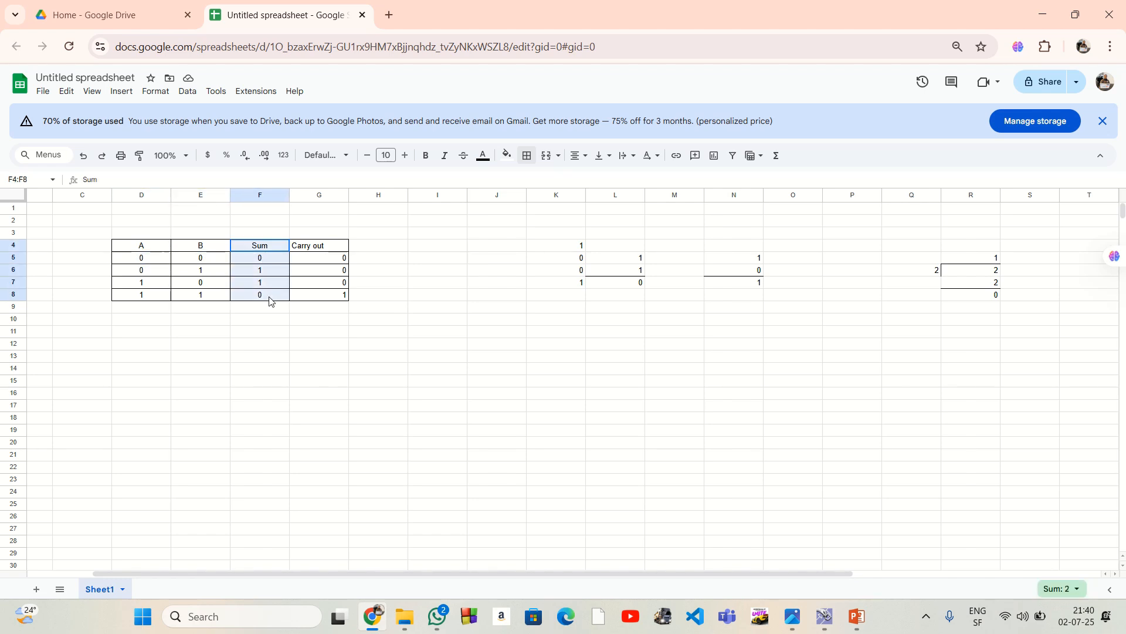
{"action": "left_click", "coordinate": [269, 311]}
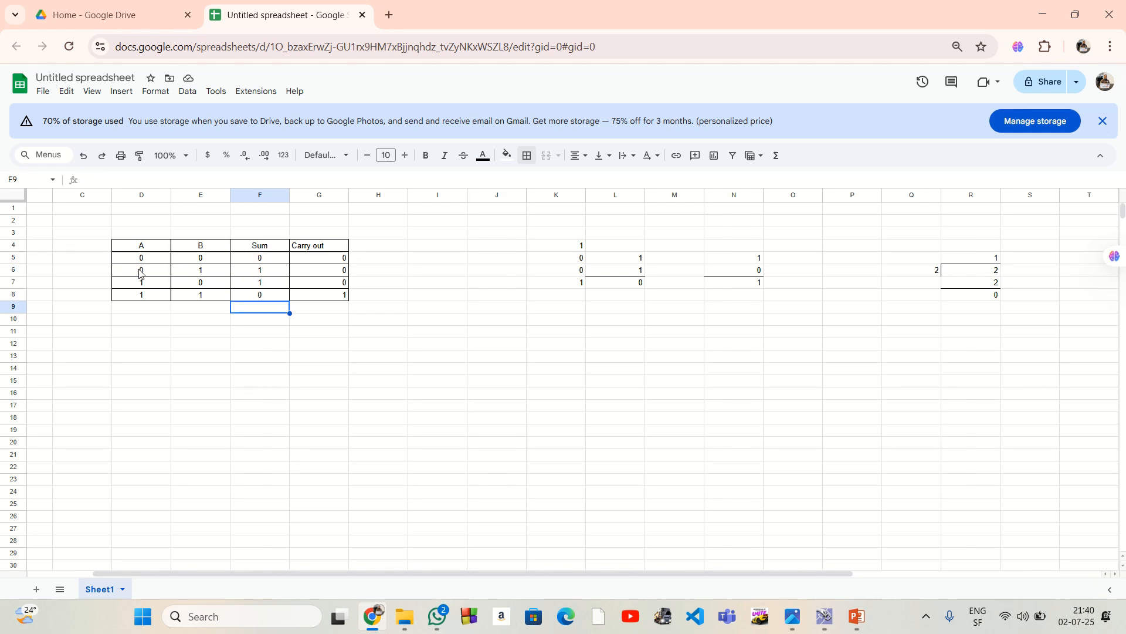
{"action": "left_click_drag", "start_coordinate": [136, 273], "coordinate": [203, 288]}
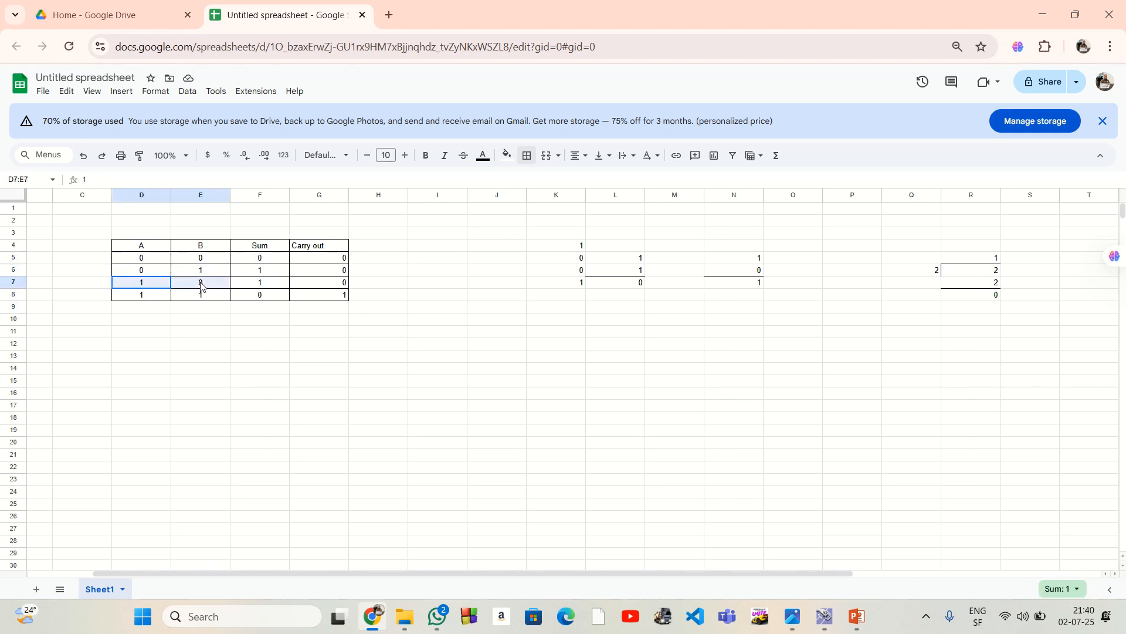
{"action": "left_click", "coordinate": [272, 276]}
{"action": "left_click", "coordinate": [268, 283]}
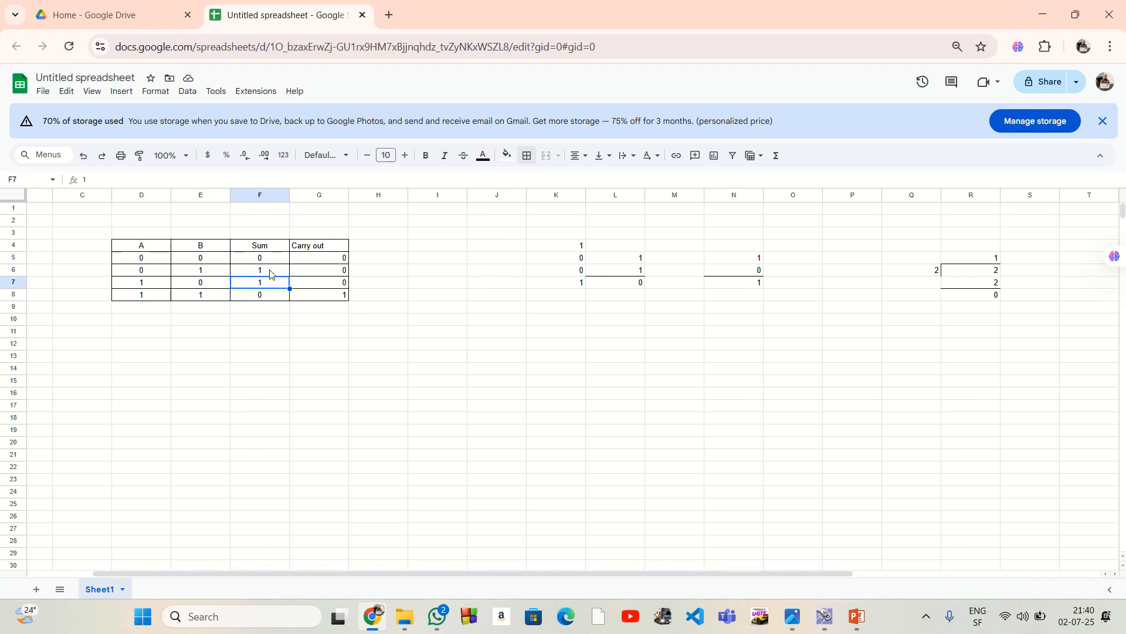
{"action": "left_click_drag", "start_coordinate": [270, 273], "coordinate": [267, 286]}
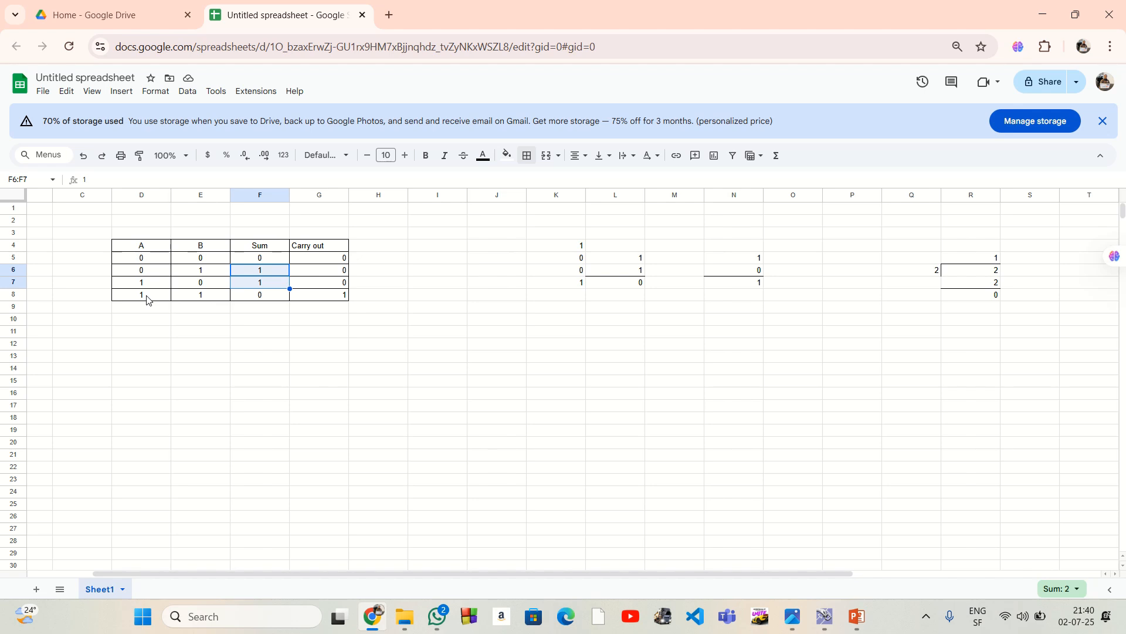
{"action": "left_click_drag", "start_coordinate": [141, 298], "coordinate": [226, 297]}
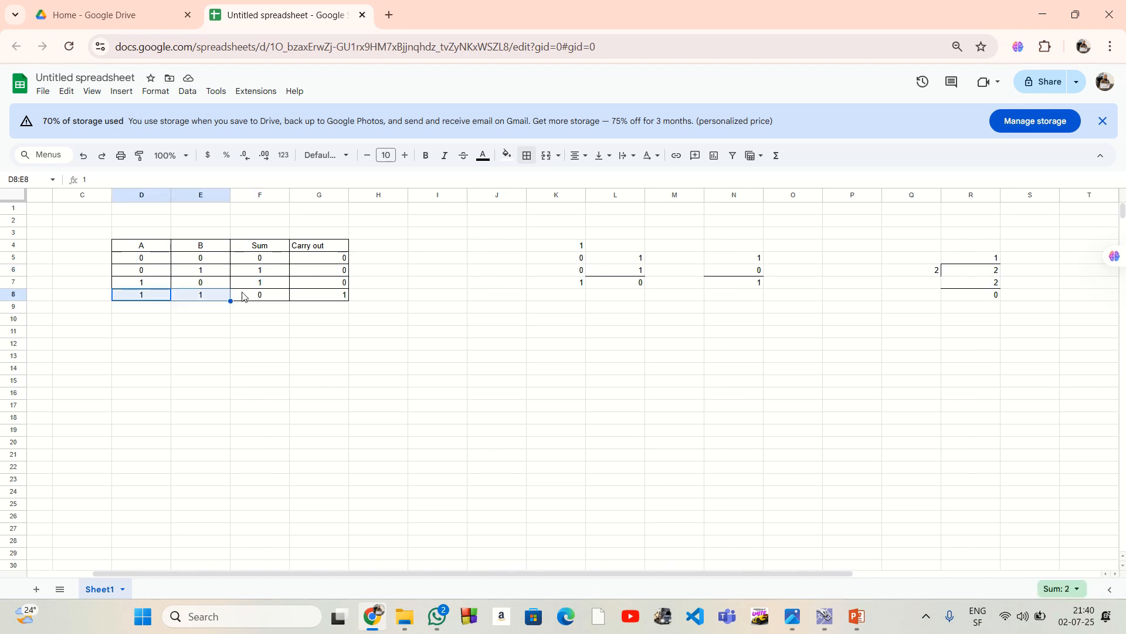
{"action": "left_click", "coordinate": [263, 297]}
{"action": "left_click", "coordinate": [268, 310]}
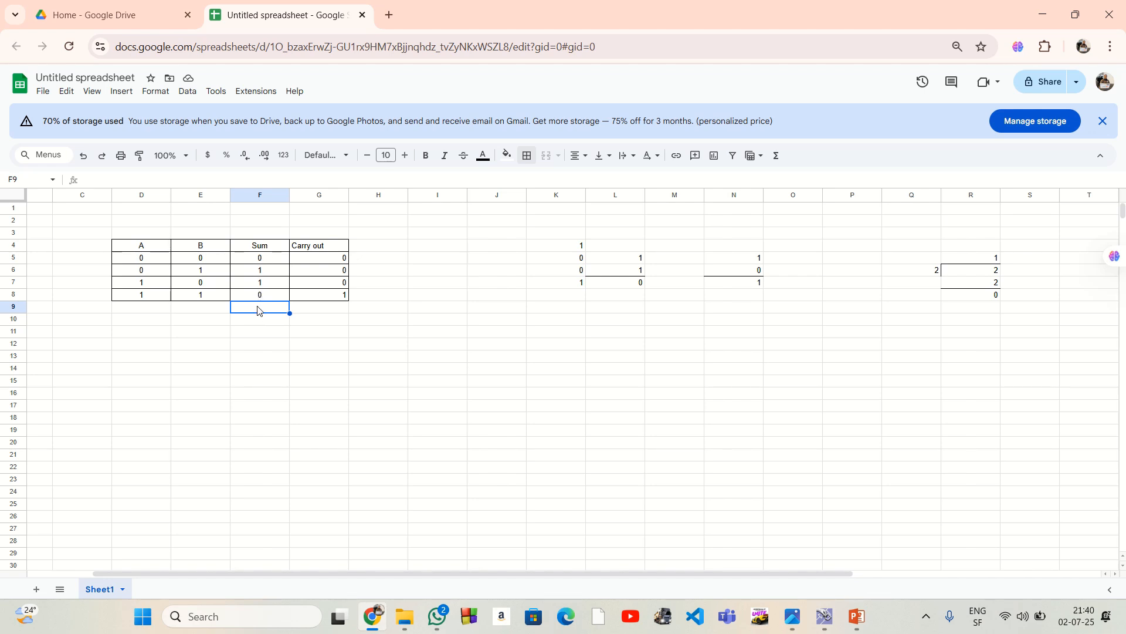
Label the Sum column with its logic gate by entering XOR in F9.
{"action": "left_click", "coordinate": [260, 233]}
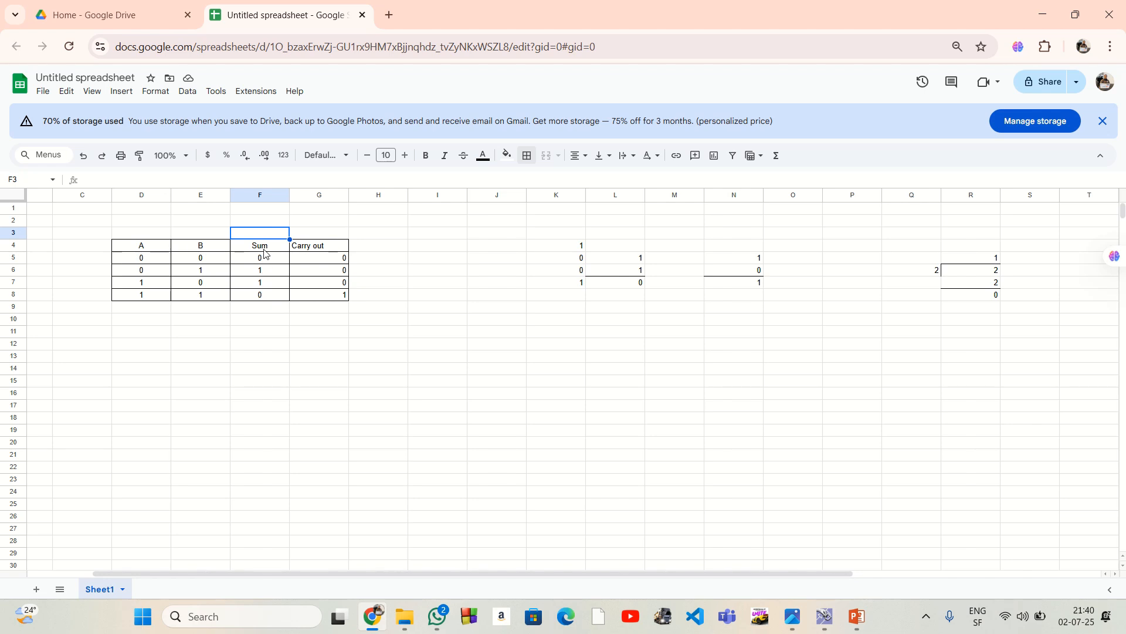
{"action": "left_click", "coordinate": [263, 308]}
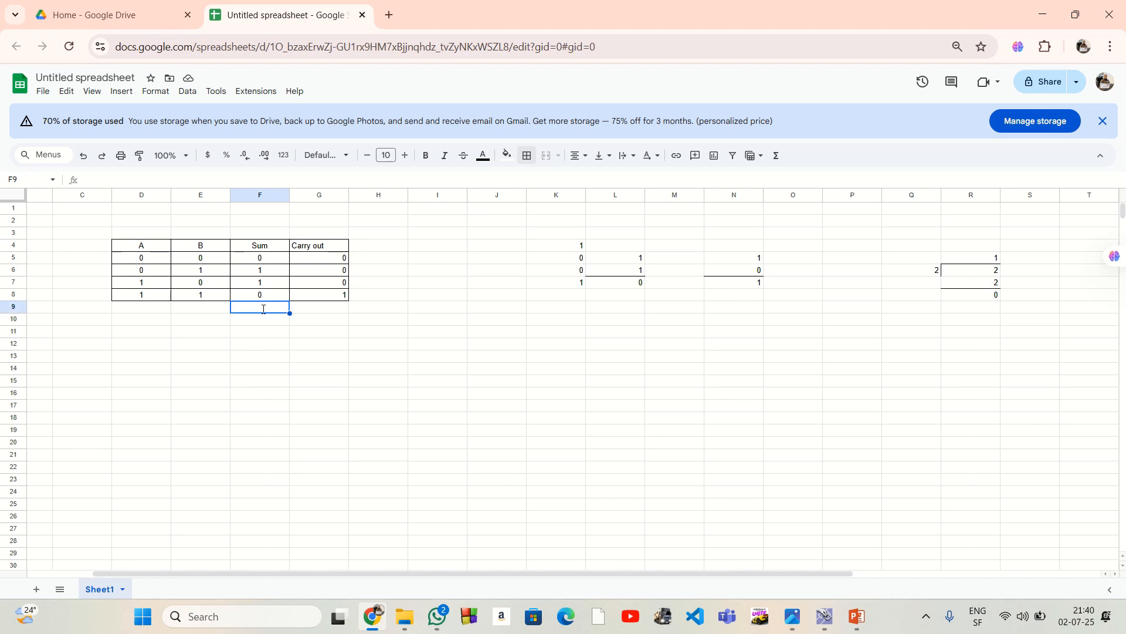
{"action": "type", "text": "XO"}
{"action": "type", "text": "R"}
{"action": "key", "text": "Tab"}
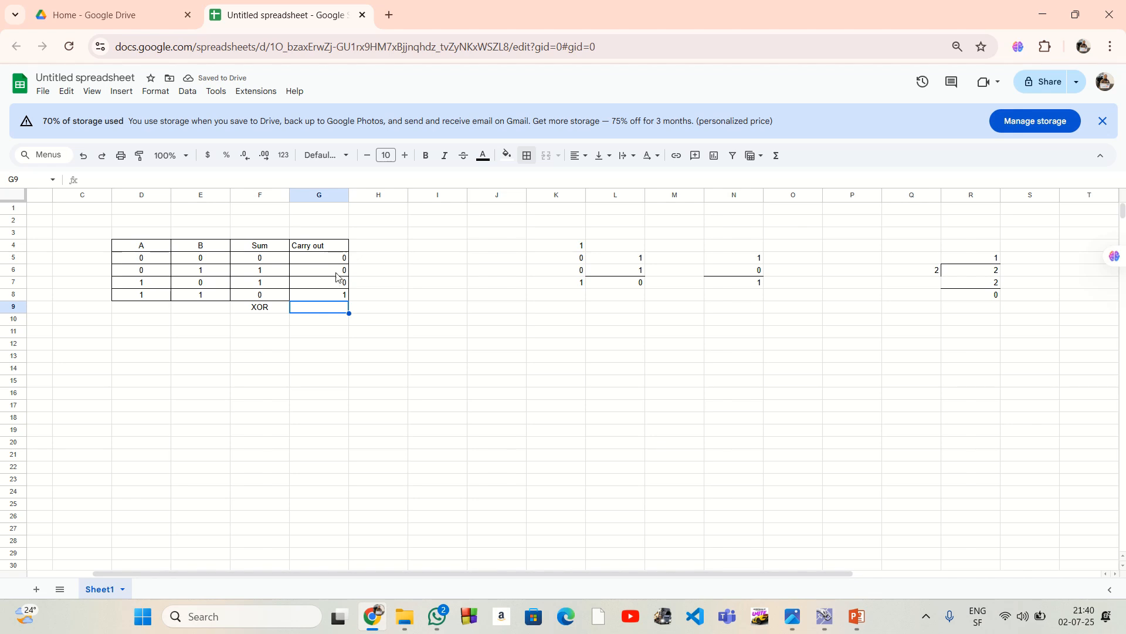
{"action": "left_click", "coordinate": [368, 270]}
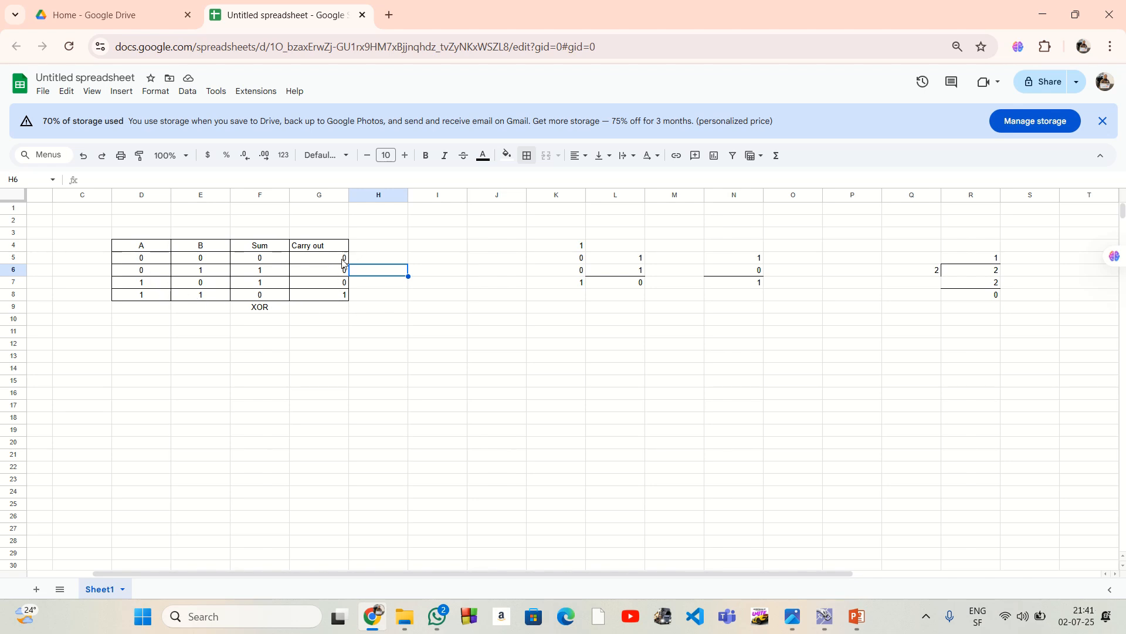
Label the Carry out column with its logic gate by entering AND in G9.
{"action": "left_click_drag", "start_coordinate": [327, 260], "coordinate": [327, 300]}
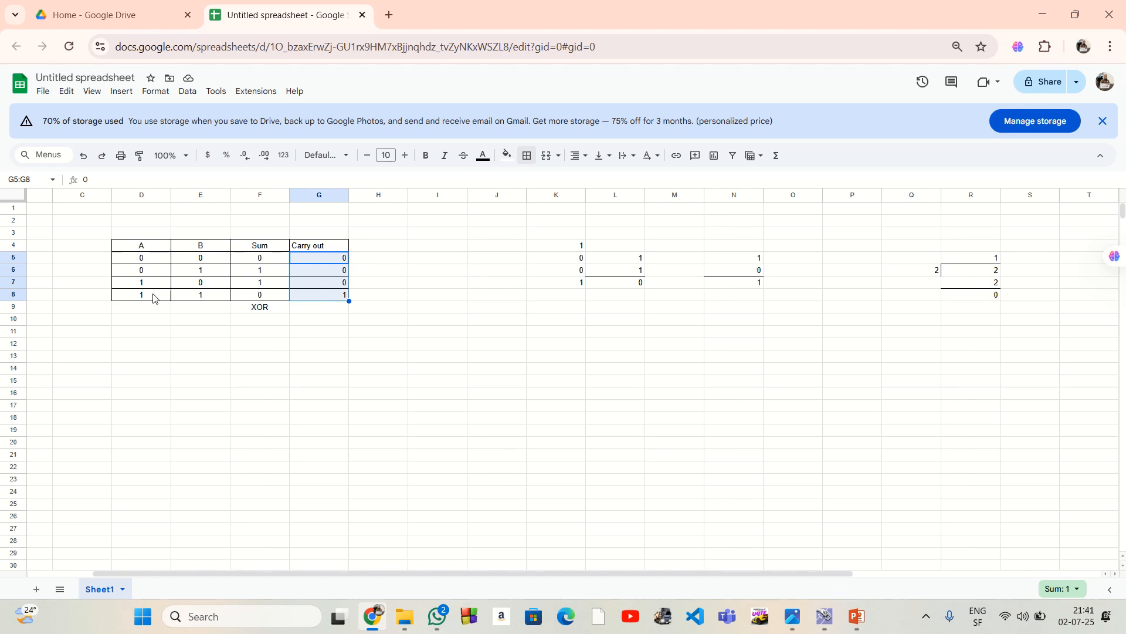
{"action": "left_click", "coordinate": [320, 306]}
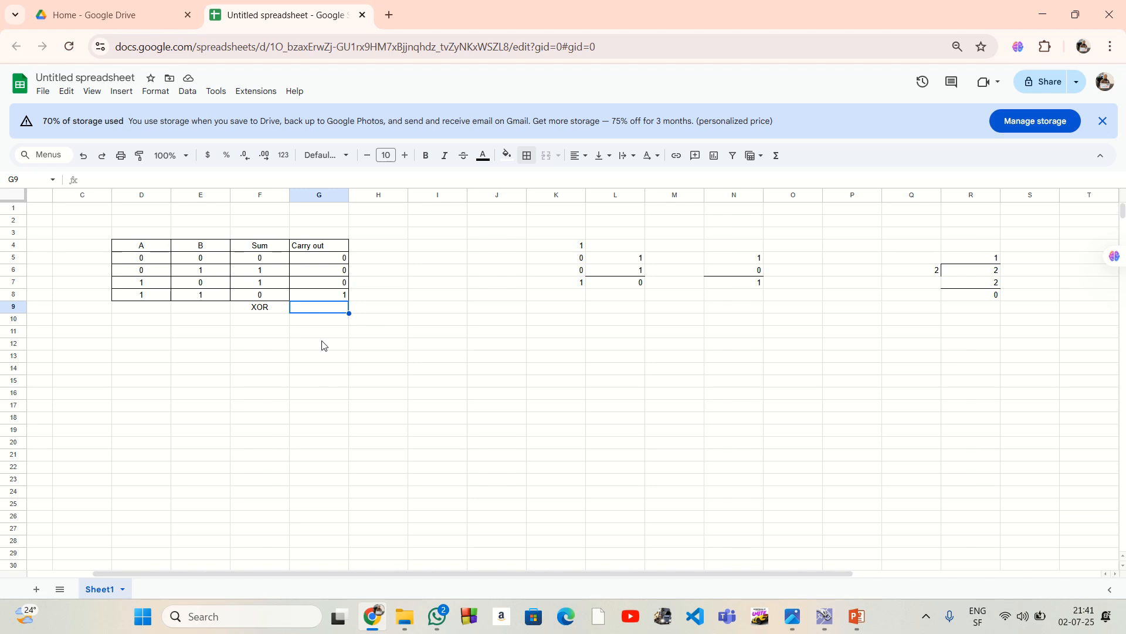
{"action": "type", "text": "AND"}
{"action": "left_click", "coordinate": [357, 320]}
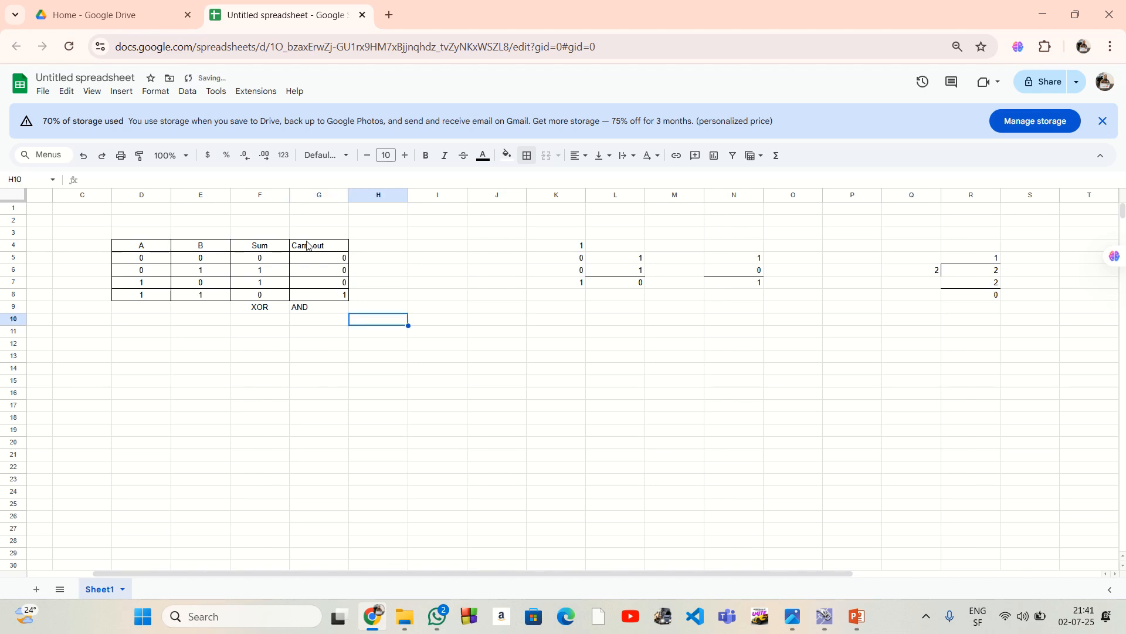
Review the Carry out and Sum columns with their gate labels, as well as the whole truth table in D4:G9.
{"action": "left_click_drag", "start_coordinate": [315, 246], "coordinate": [314, 310]}
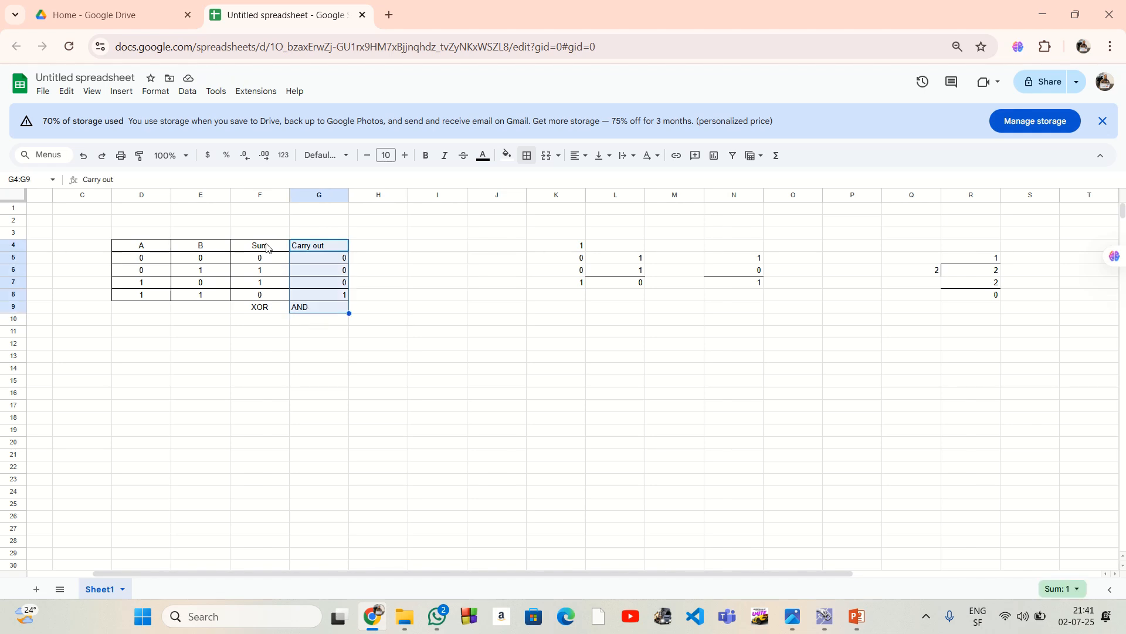
{"action": "left_click_drag", "start_coordinate": [269, 247], "coordinate": [265, 314]}
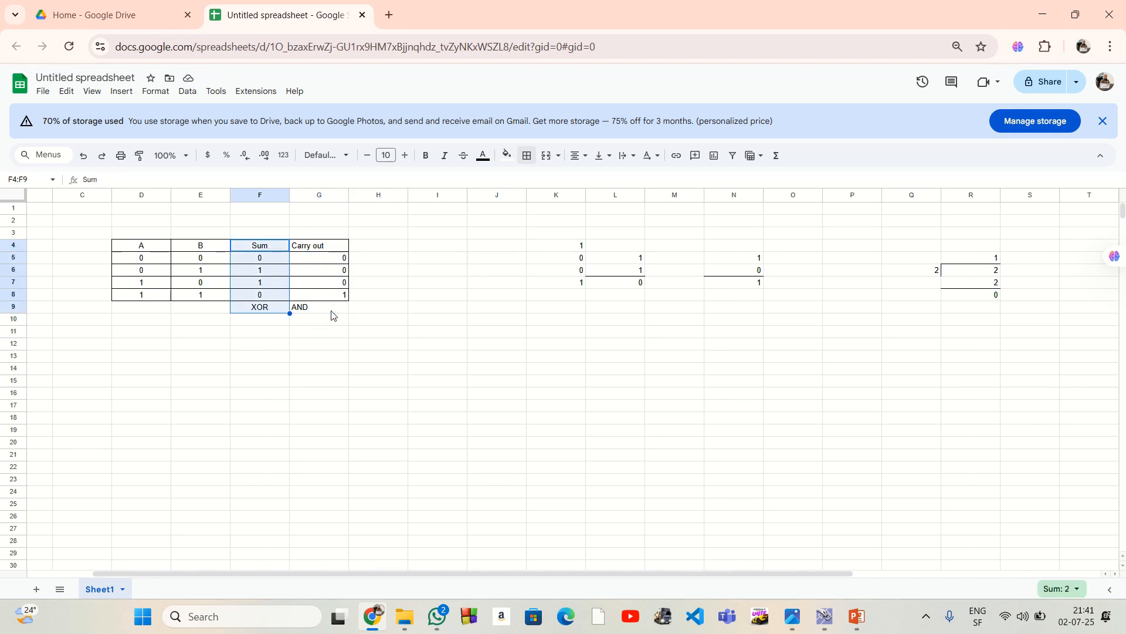
{"action": "left_click", "coordinate": [103, 234]}
{"action": "key", "text": "shift+Down"}
{"action": "key", "text": "shift+Down"}
{"action": "left_click_drag", "start_coordinate": [362, 319], "coordinate": [357, 314]}
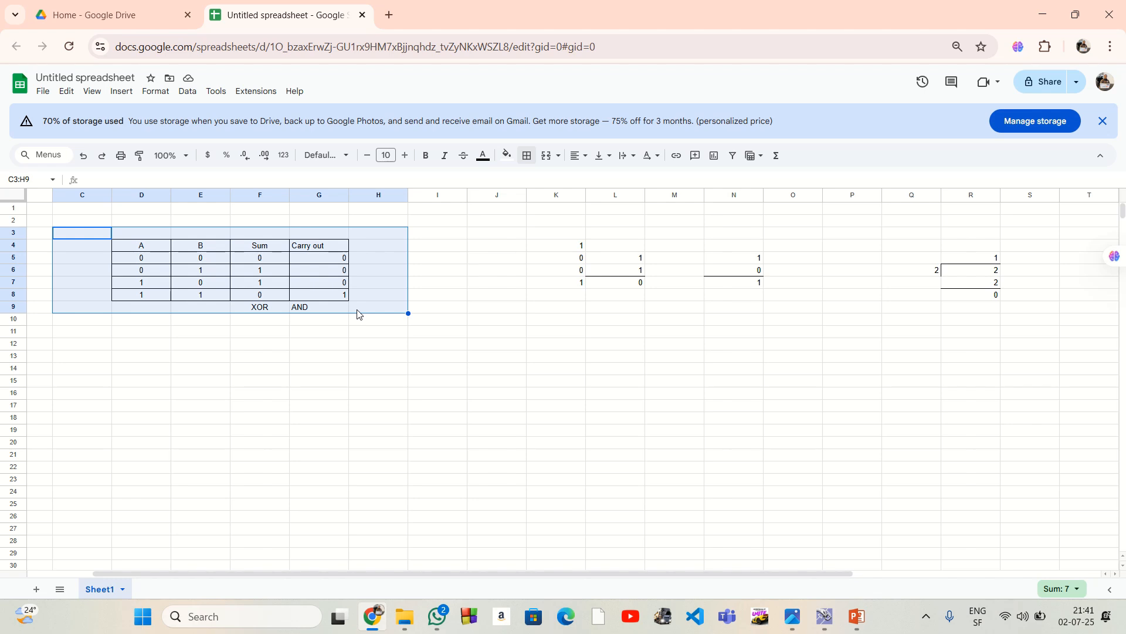
{"action": "left_click", "coordinate": [402, 326]}
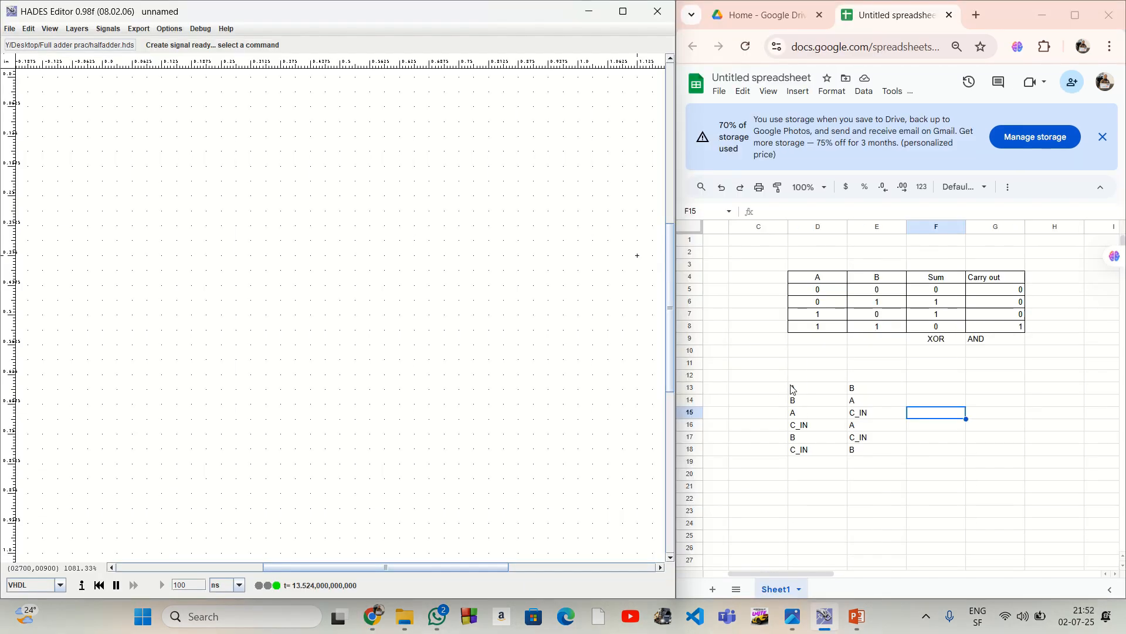
Delete the A, B and C_IN pair entries in D13:E18 below the truth table.
{"action": "left_click_drag", "start_coordinate": [792, 389], "coordinate": [860, 455]}
{"action": "key", "text": "Delete"}
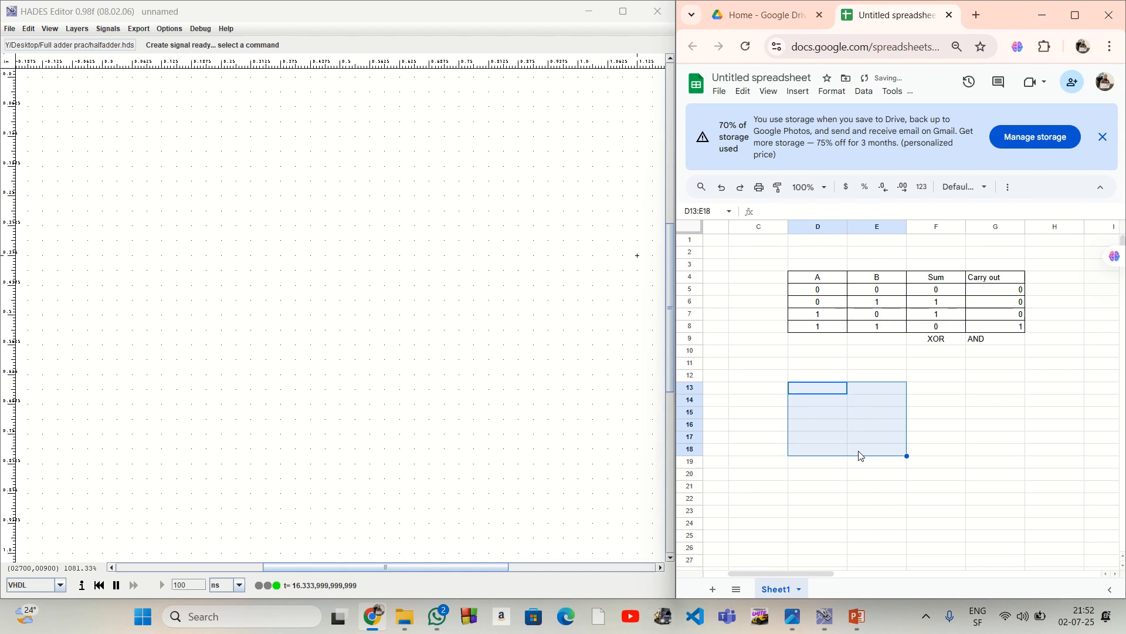
{"action": "left_click", "coordinate": [939, 438]}
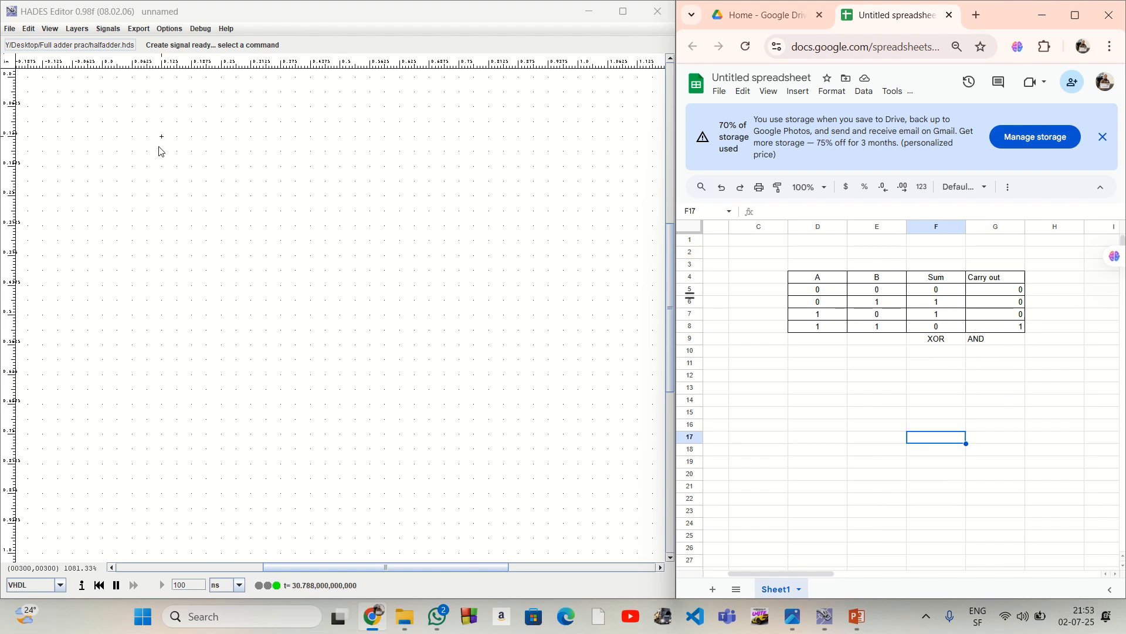
{"action": "left_click", "coordinate": [81, 31]}
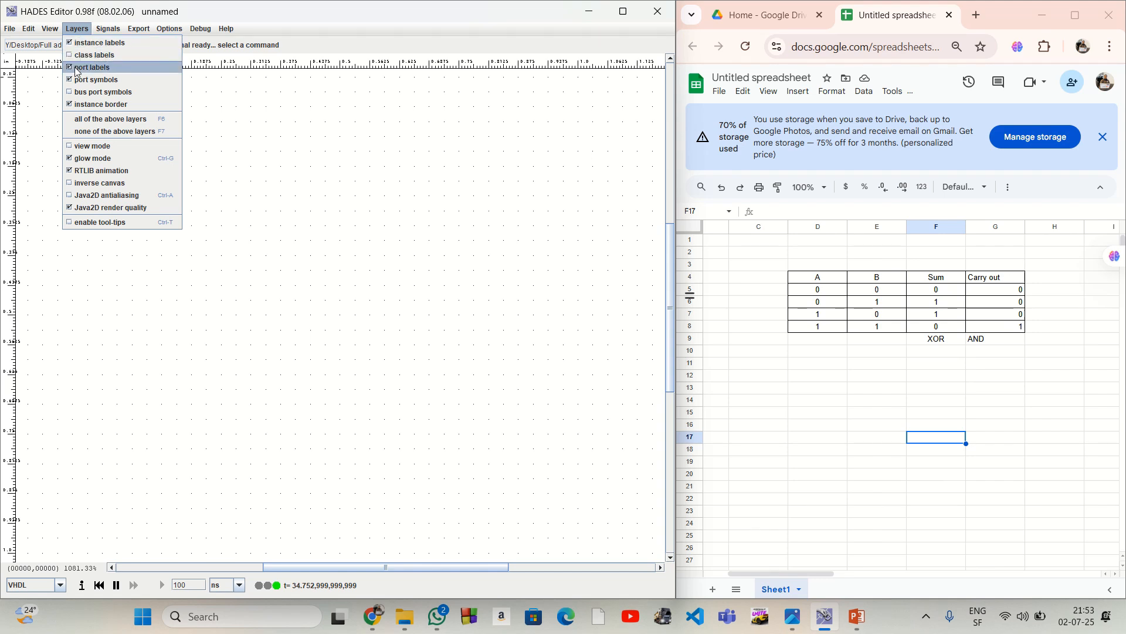
{"action": "left_click", "coordinate": [47, 114]}
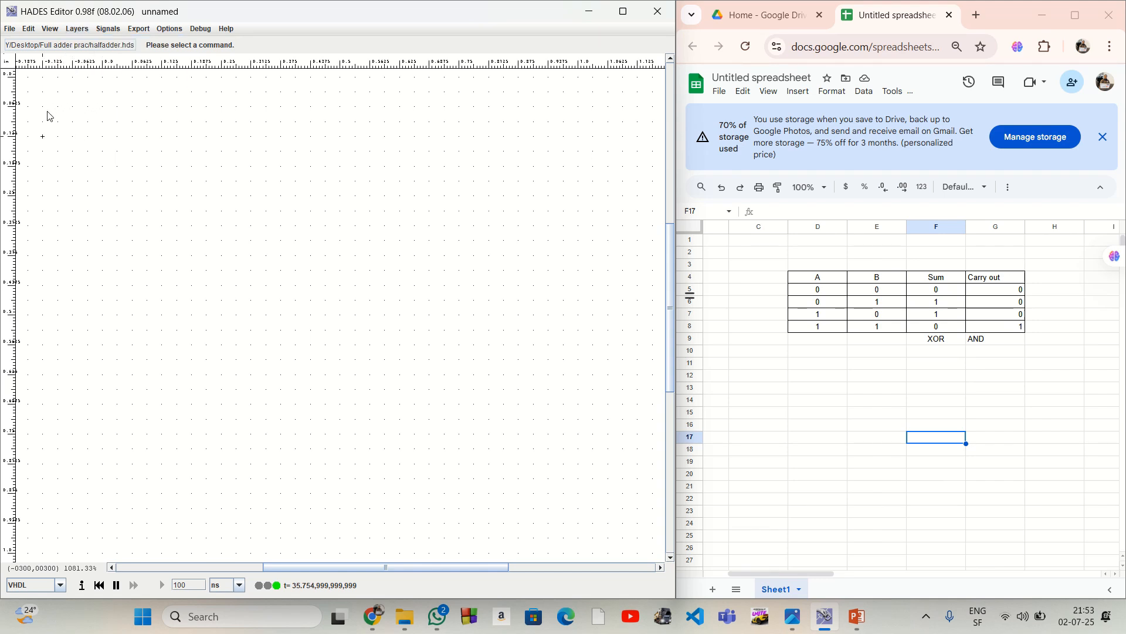
{"action": "left_click", "coordinate": [55, 31]}
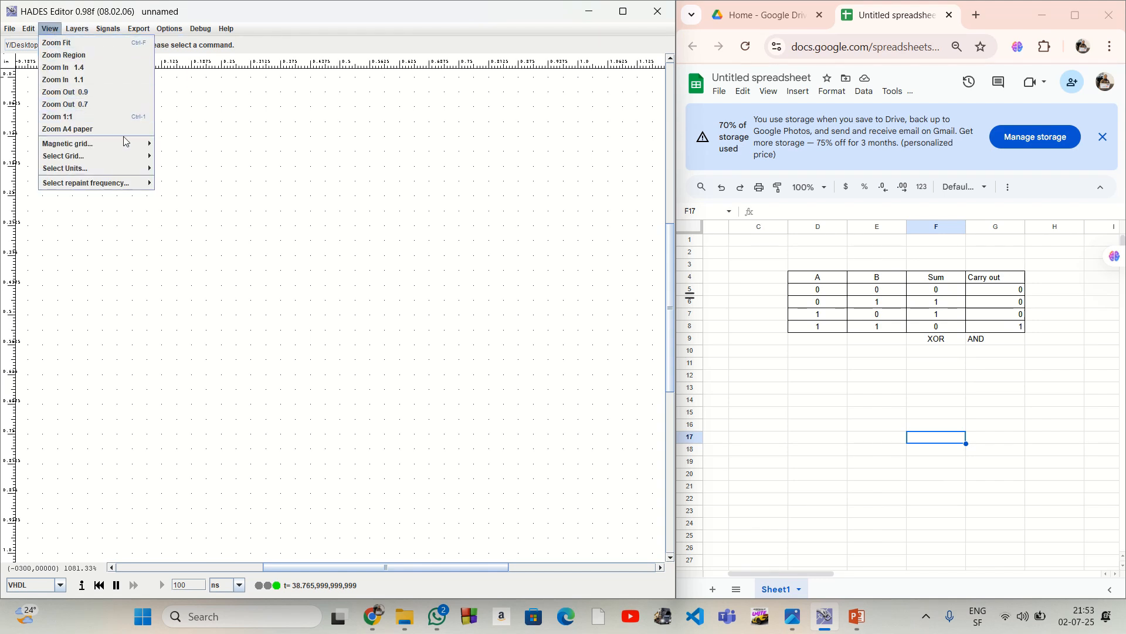
{"action": "mouse_move", "coordinate": [126, 144]}
{"action": "left_click", "coordinate": [179, 169]}
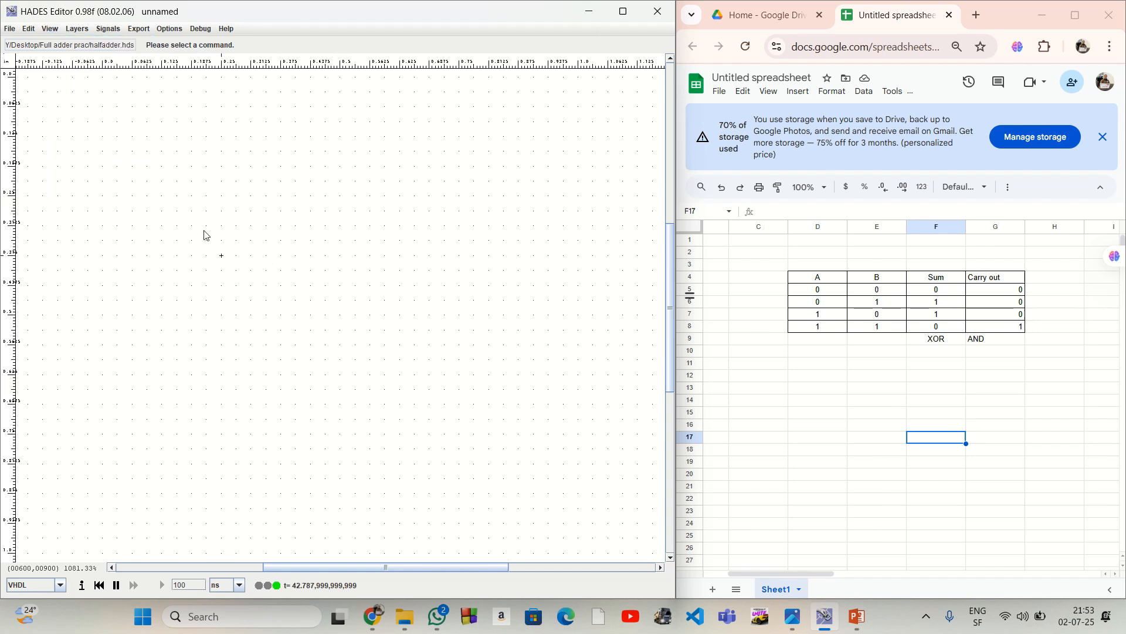
Place three Ipin (switch) inputs stacked vertically on the empty HADES Editor canvas.
{"action": "right_click", "coordinate": [103, 141]}
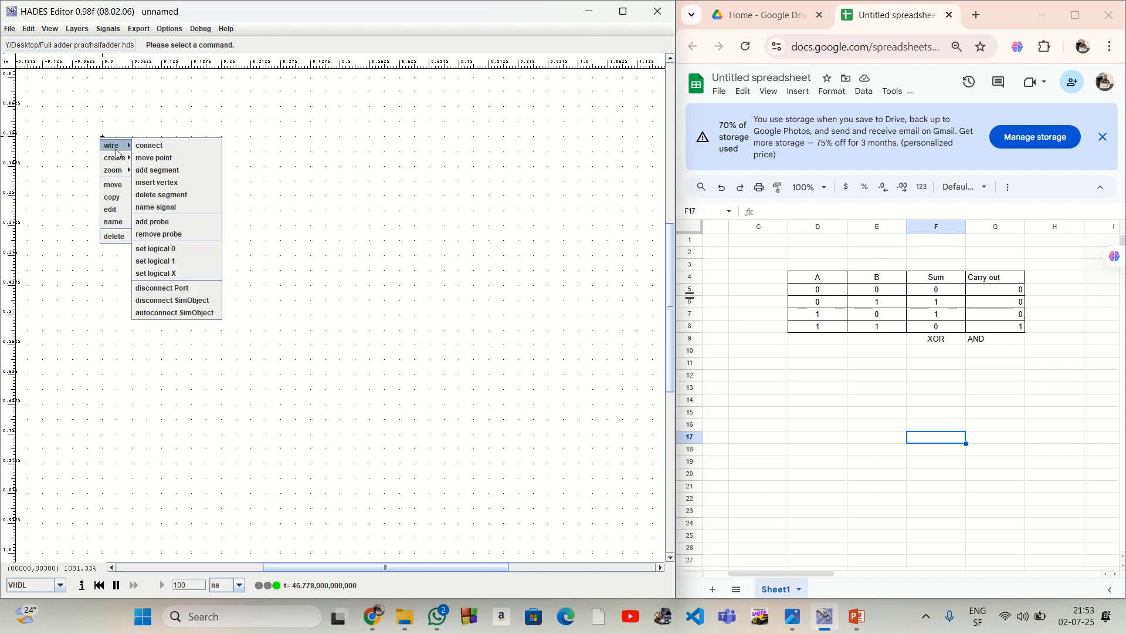
{"action": "mouse_move", "coordinate": [115, 158]}
{"action": "mouse_move", "coordinate": [169, 175]}
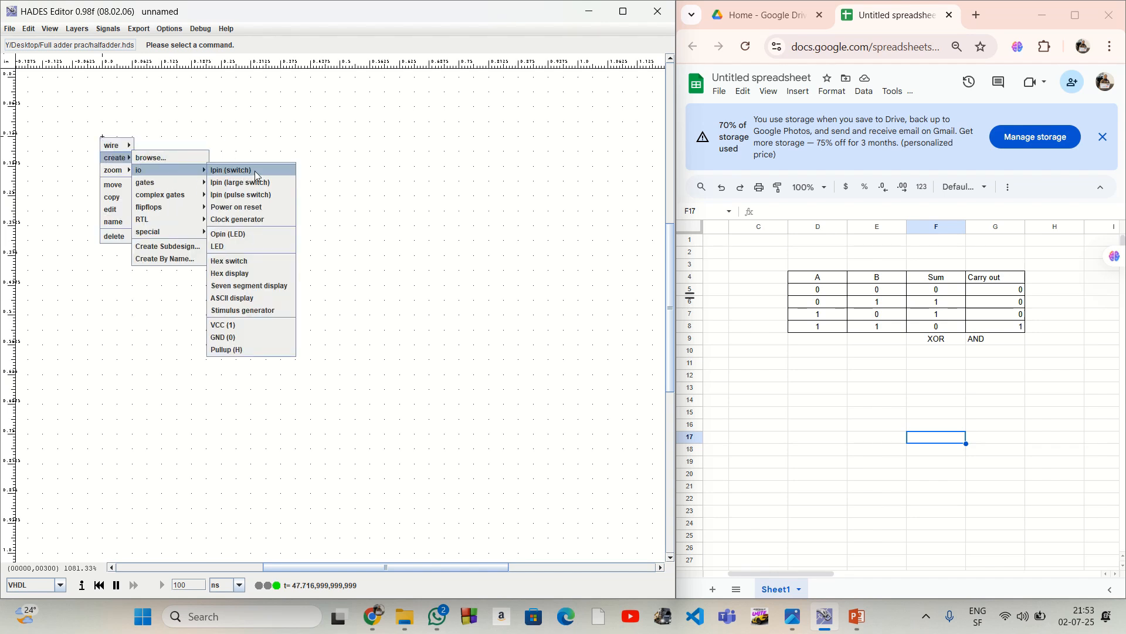
{"action": "left_click", "coordinate": [256, 176]}
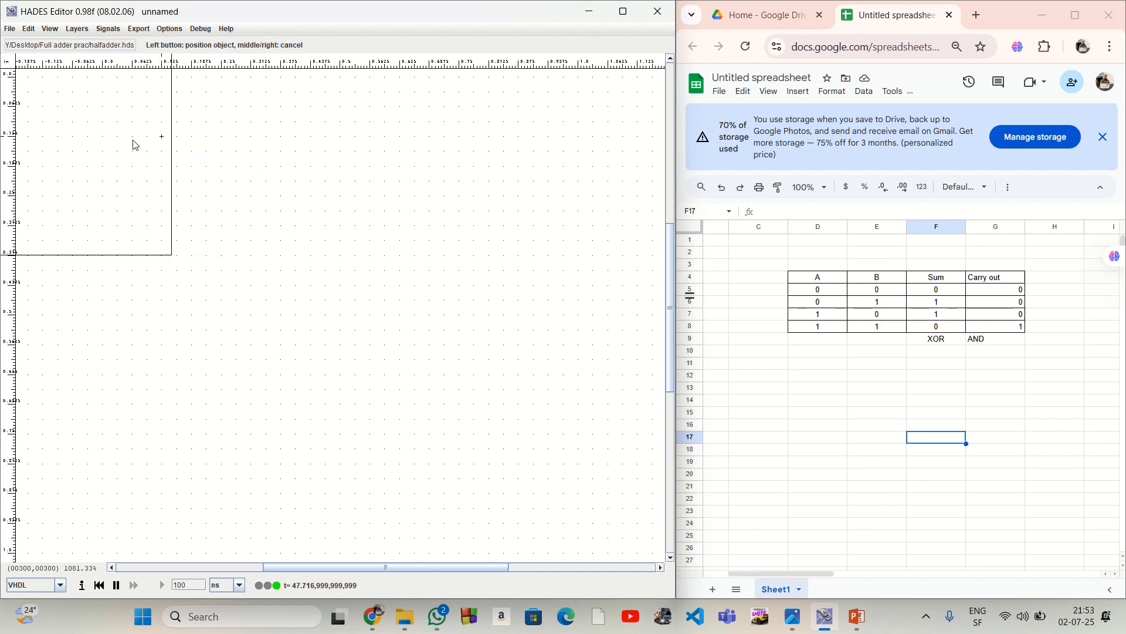
{"action": "left_click", "coordinate": [318, 192]}
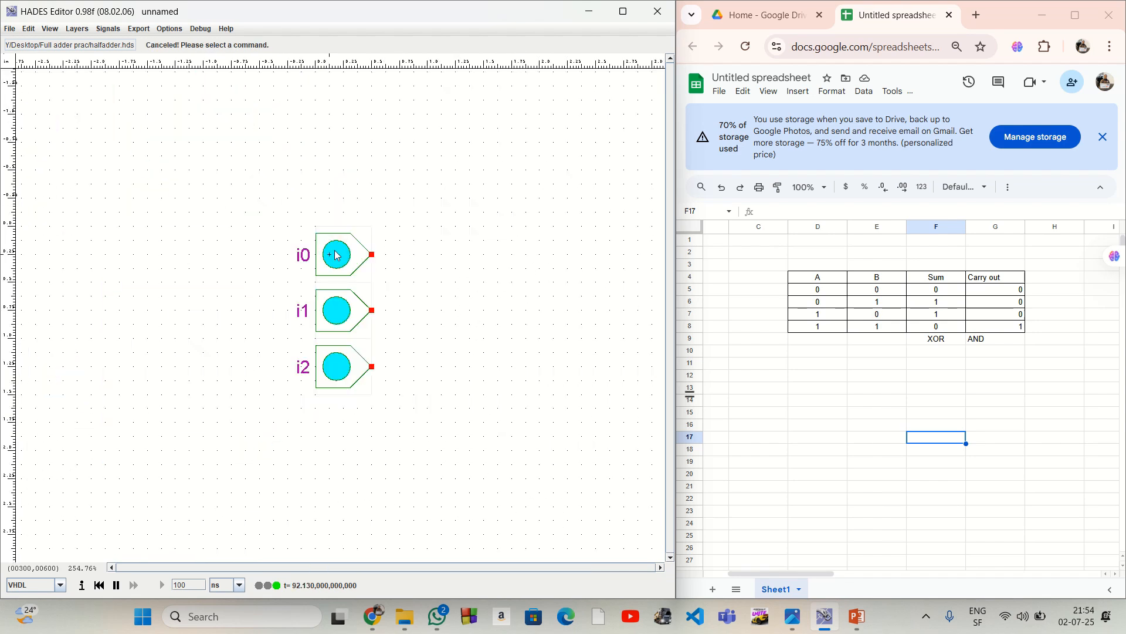
Name the uppermost input switch A and the middle one B.
{"action": "right_click", "coordinate": [338, 251]}
{"action": "left_click", "coordinate": [362, 338]}
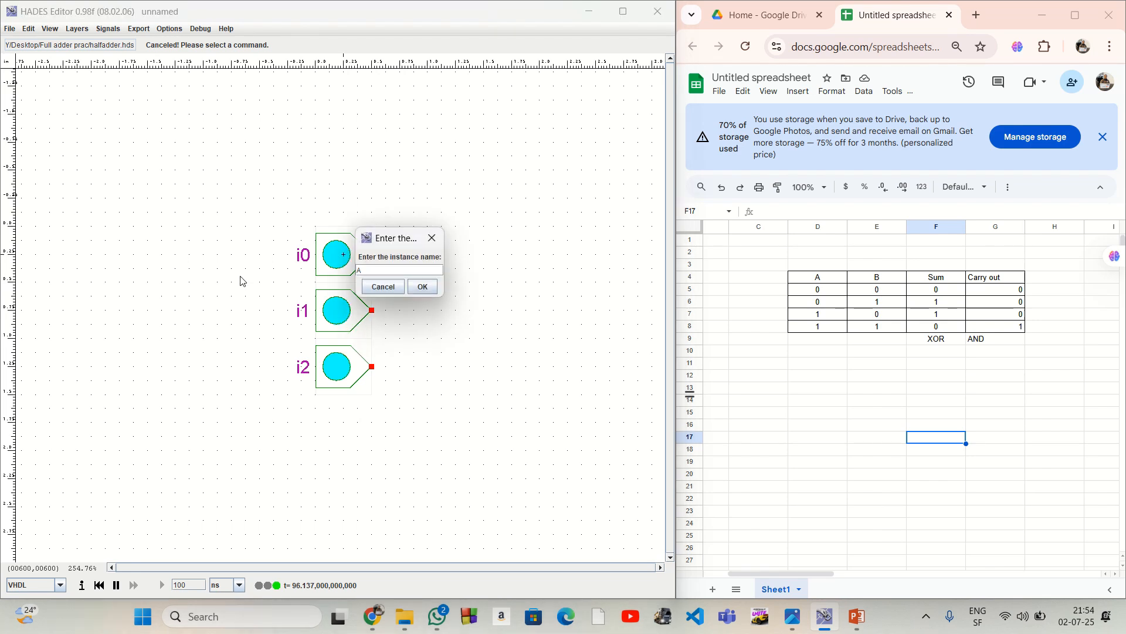
{"action": "type", "text": "A"}
{"action": "key", "text": "Return"}
{"action": "right_click", "coordinate": [346, 312]}
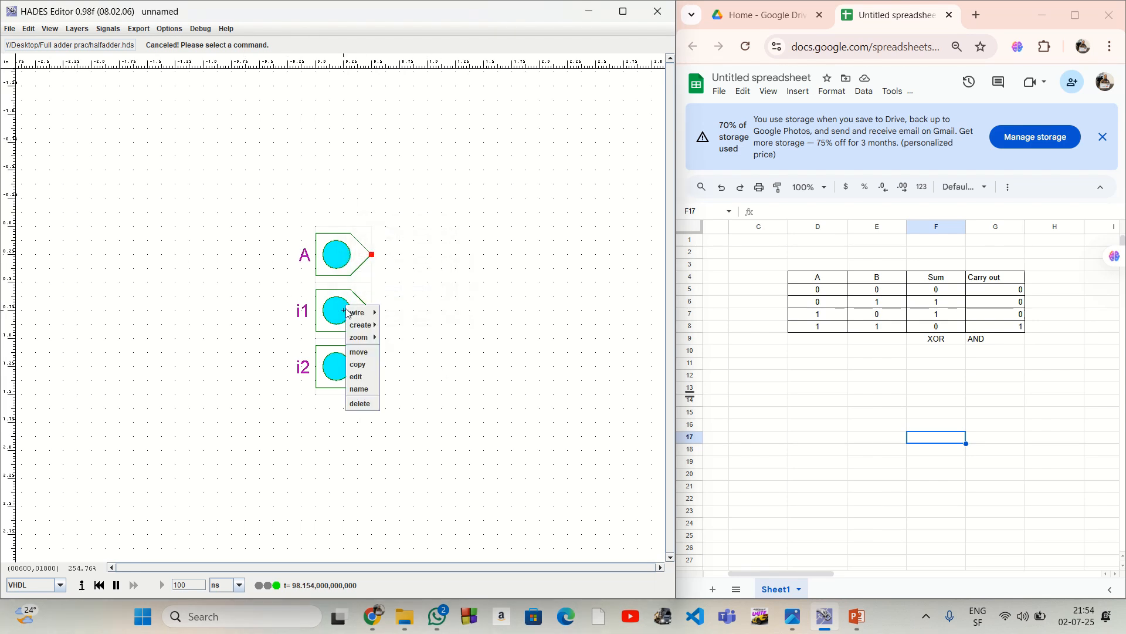
{"action": "left_click", "coordinate": [359, 389]}
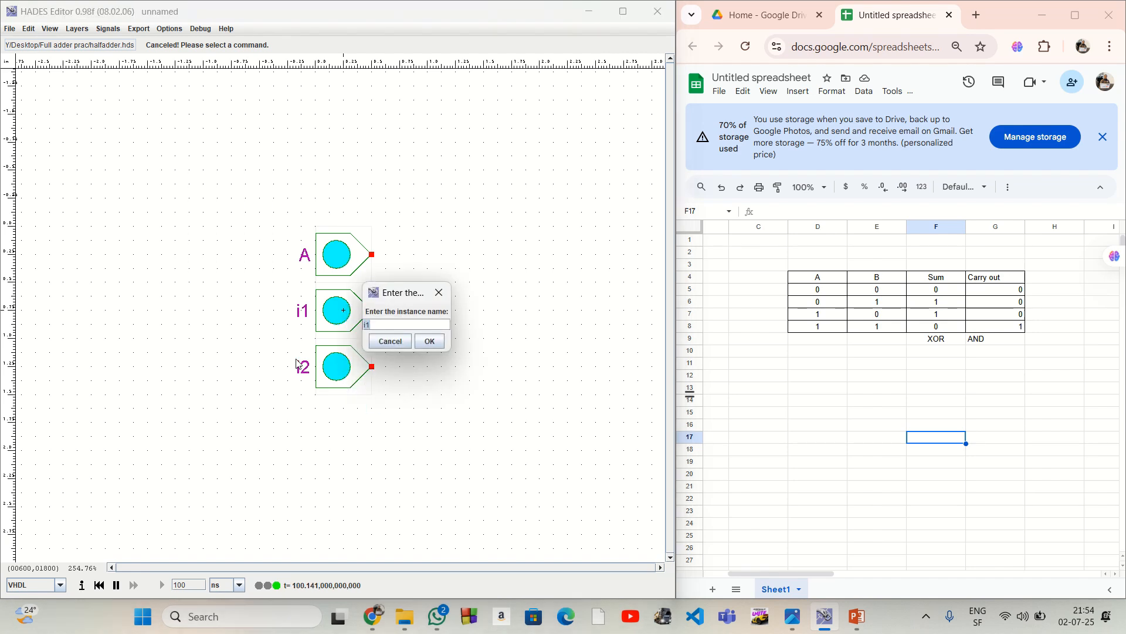
{"action": "type", "text": "B"}
{"action": "left_click", "coordinate": [427, 341]}
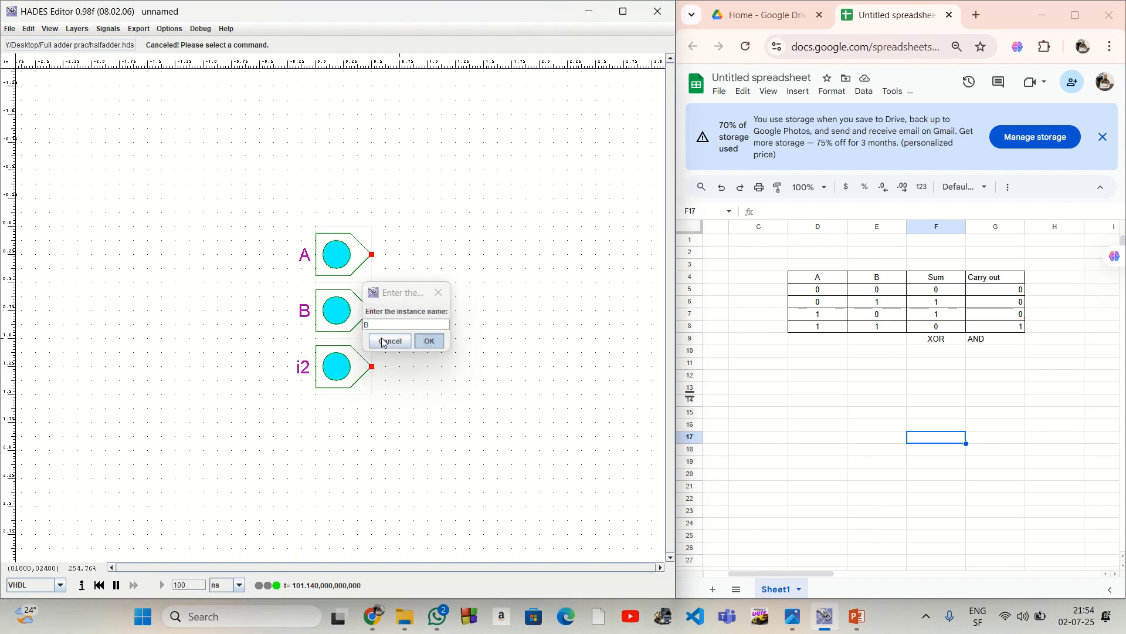
Name the lowest input switch C_IN.
{"action": "right_click", "coordinate": [336, 367]}
{"action": "left_click", "coordinate": [352, 444]}
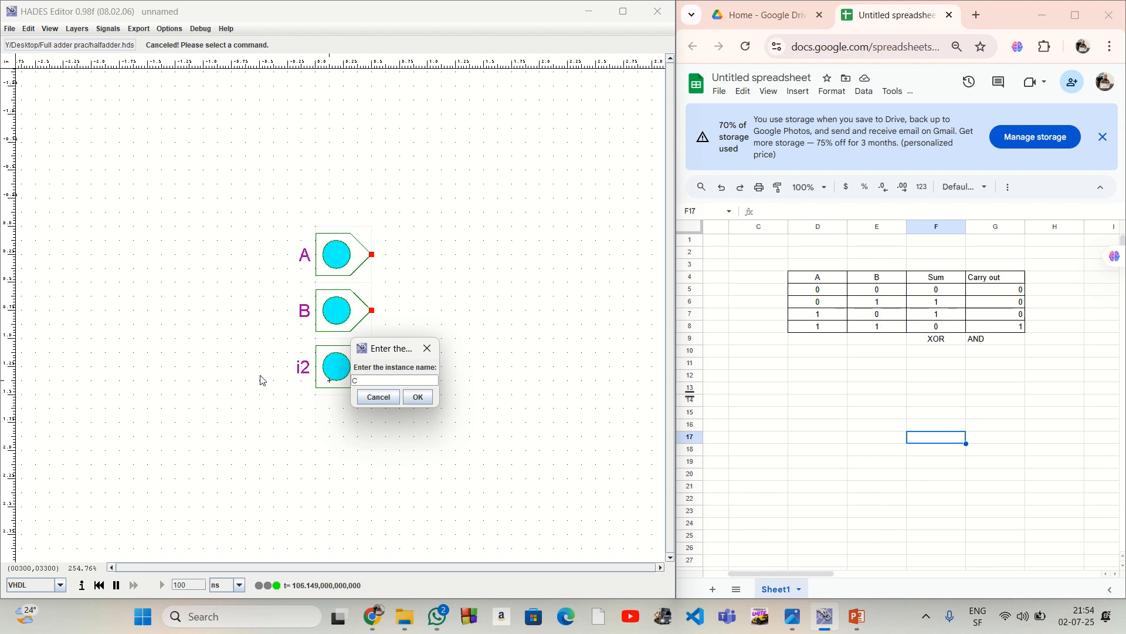
{"action": "type", "text": "C_IN"}
{"action": "key", "text": "Return"}
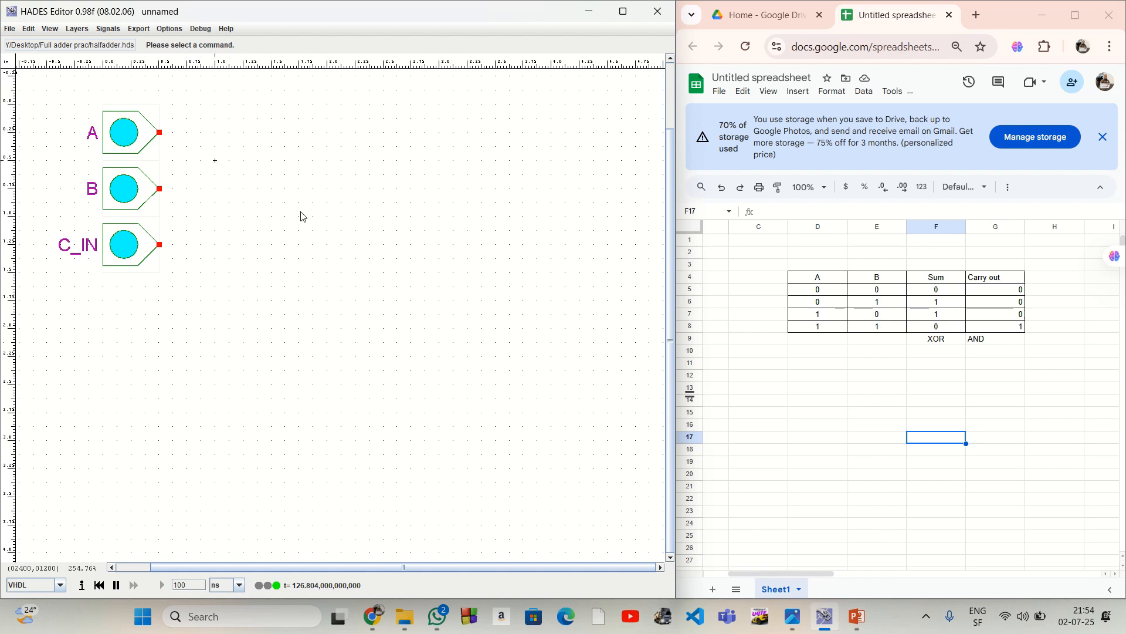
Following the Sum column's XOR label, place an XOR2 gate beside switches A and B and a second one diagonally below it.
{"action": "left_click_drag", "start_coordinate": [937, 278], "coordinate": [942, 301]}
{"action": "left_click_drag", "start_coordinate": [943, 302], "coordinate": [946, 351]}
{"action": "right_click", "coordinate": [296, 139]}
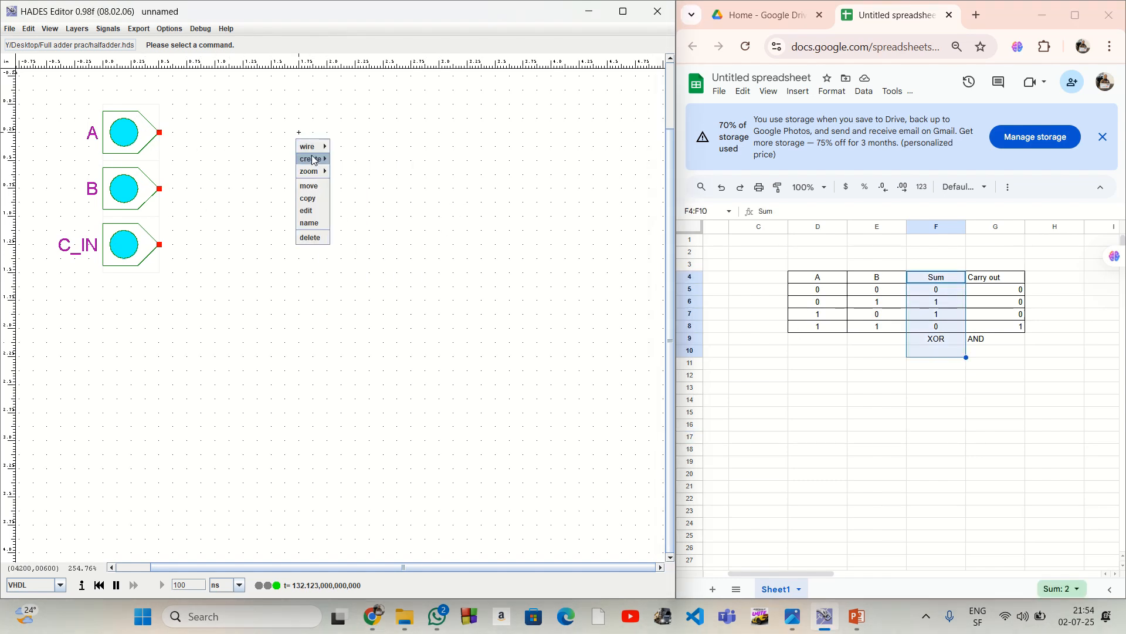
{"action": "mouse_move", "coordinate": [314, 159]}
{"action": "mouse_move", "coordinate": [380, 184]}
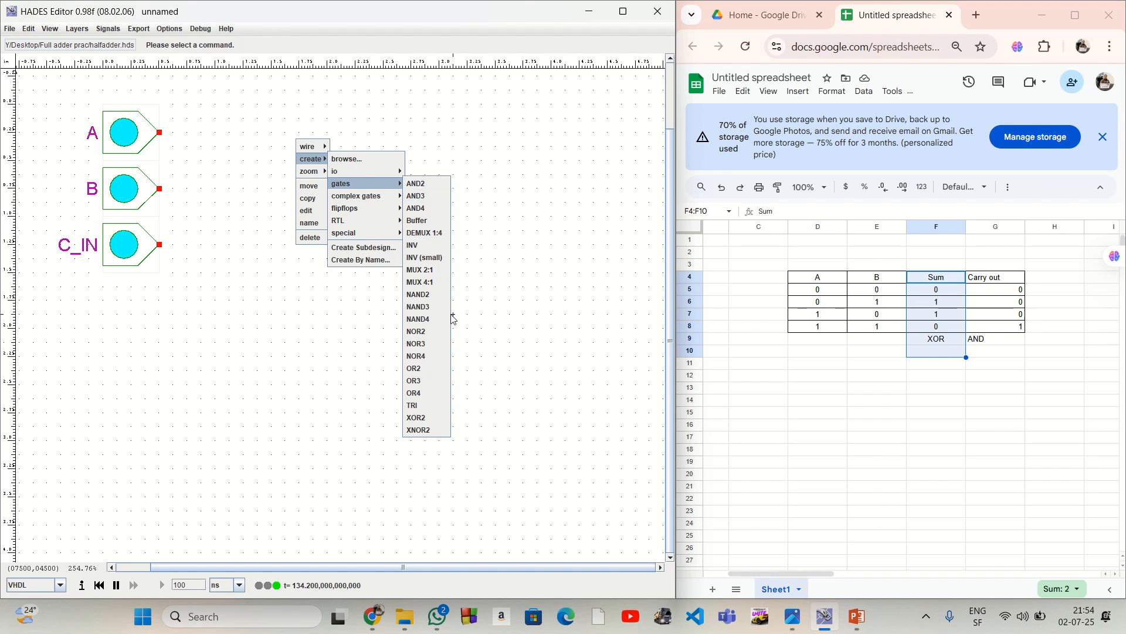
{"action": "left_click", "coordinate": [437, 418]}
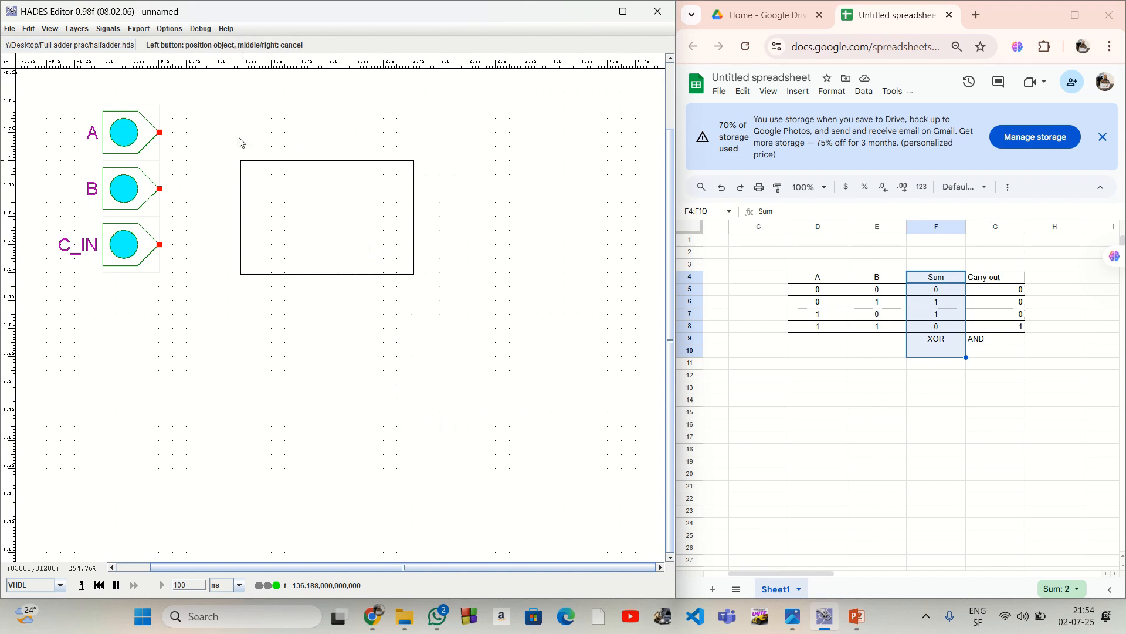
{"action": "left_click", "coordinate": [273, 93]}
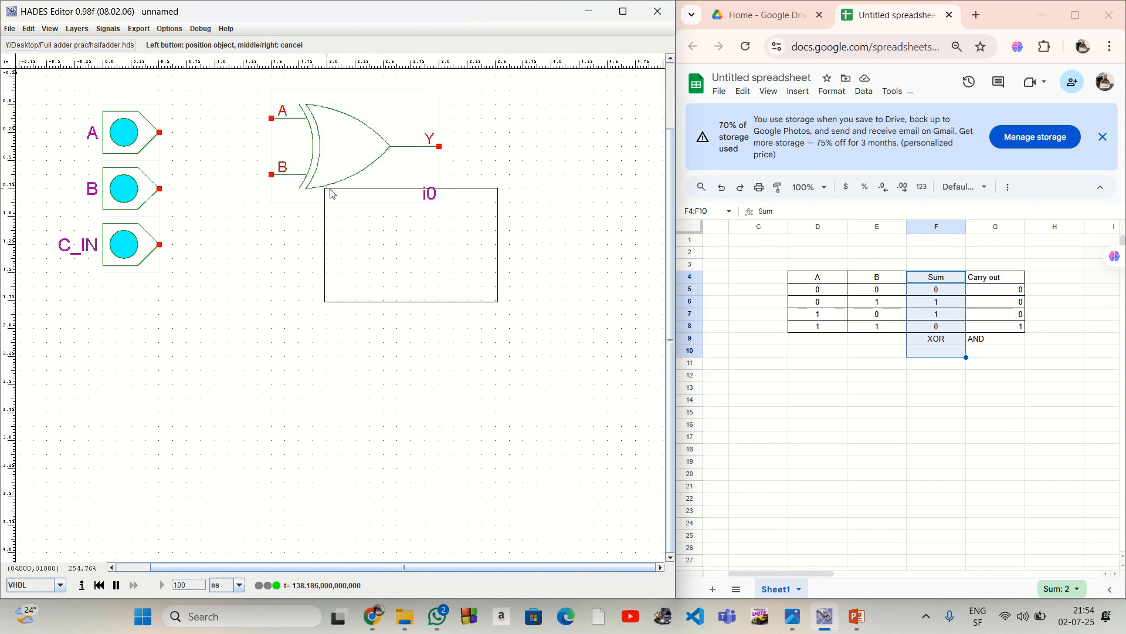
{"action": "left_click", "coordinate": [481, 204]}
{"action": "right_click", "coordinate": [267, 271]}
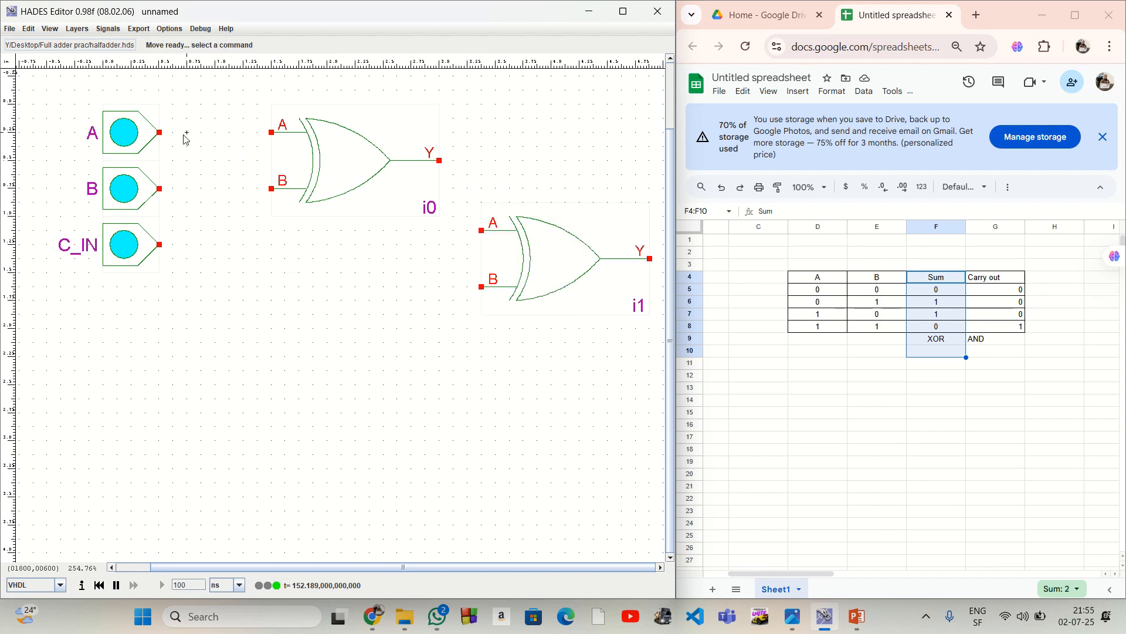
Wire switches A and B to inputs A and B of the first XOR gate.
{"action": "left_click", "coordinate": [159, 133]}
{"action": "left_click", "coordinate": [270, 135]}
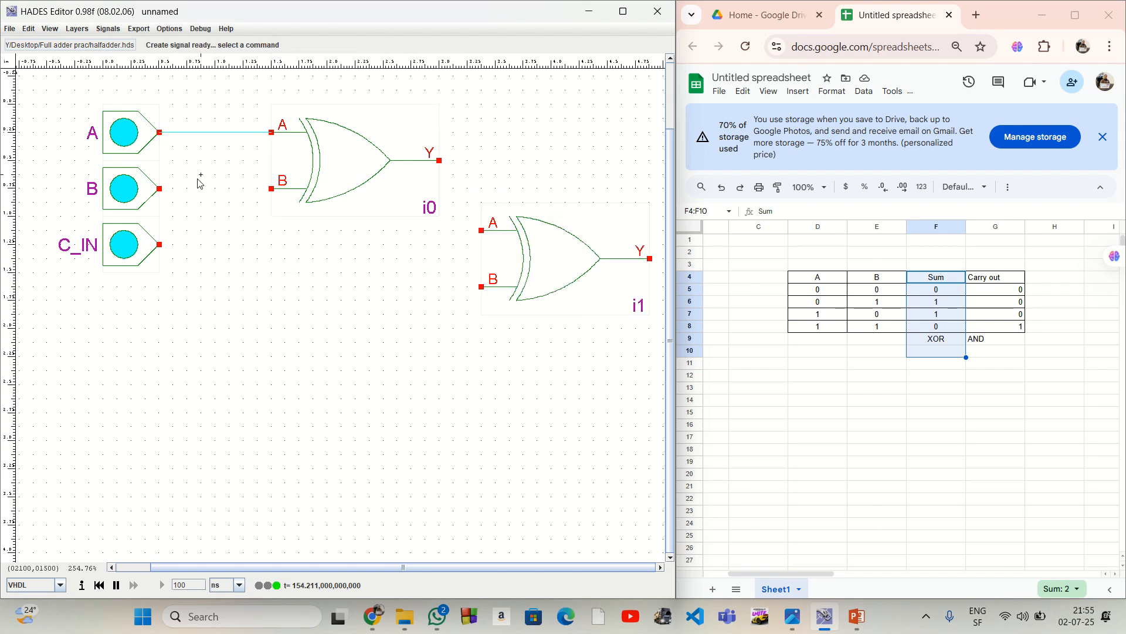
{"action": "left_click", "coordinate": [160, 188]}
{"action": "left_click", "coordinate": [279, 190]}
Name the first XOR gate A^B.
{"action": "right_click", "coordinate": [379, 188]}
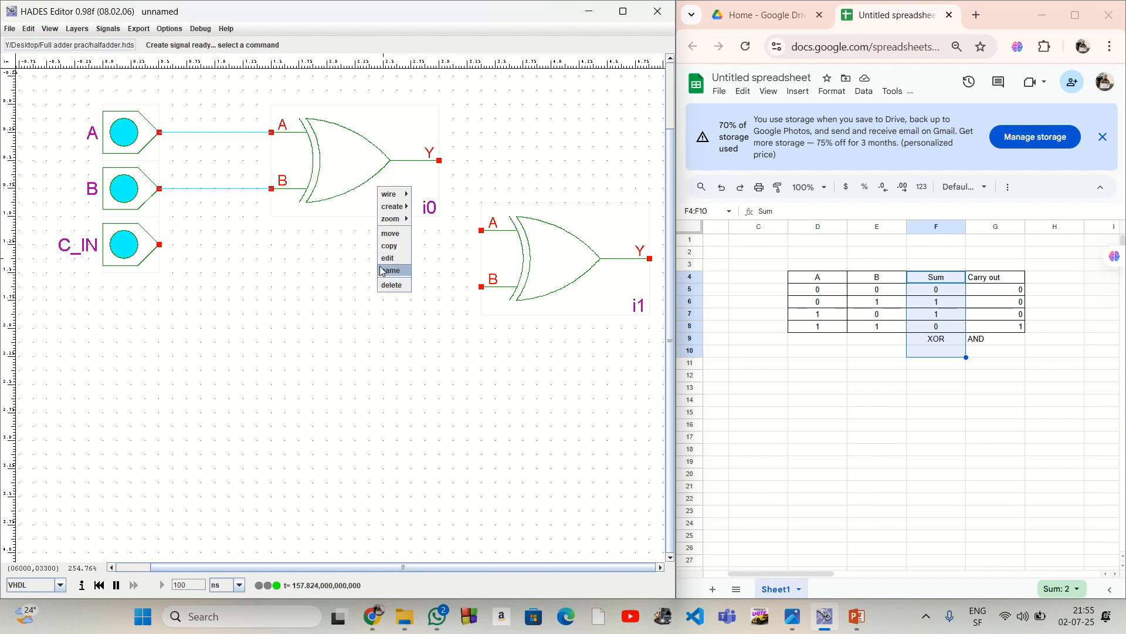
{"action": "left_click", "coordinate": [388, 271]}
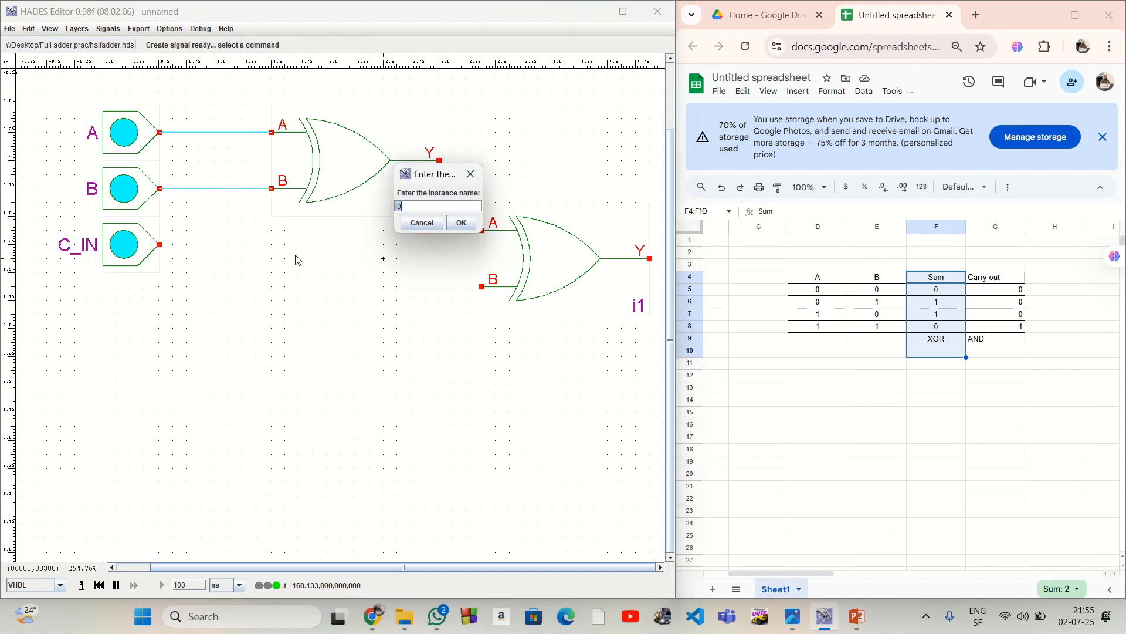
{"action": "key", "text": "Return"}
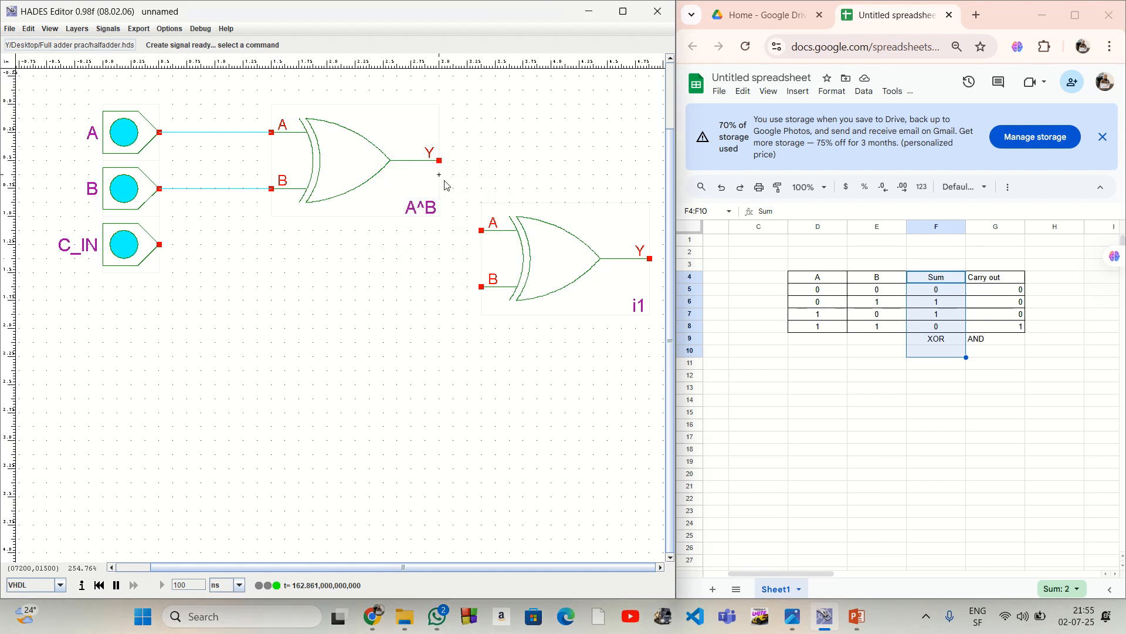
{"action": "left_click", "coordinate": [439, 161]}
{"action": "left_click", "coordinate": [482, 160]}
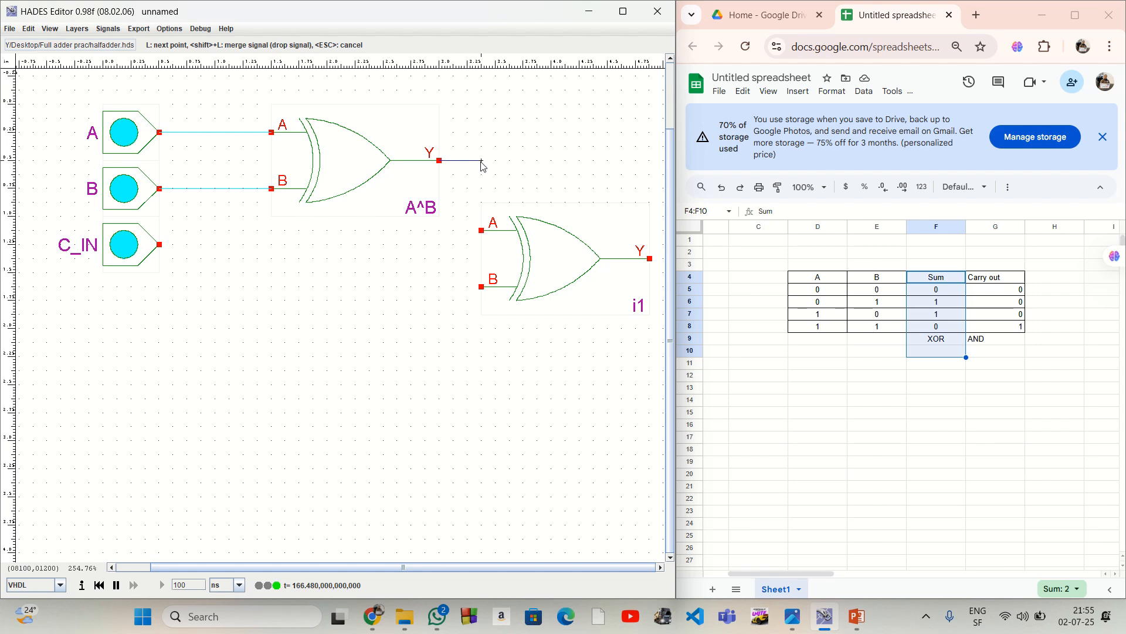
{"action": "key", "text": "Escape"}
Wire output Y of the A^B gate to input A of the second XOR gate with a right-angled path.
{"action": "left_click", "coordinate": [439, 161]}
{"action": "left_click", "coordinate": [468, 161]}
{"action": "left_click", "coordinate": [467, 229]}
{"action": "left_click", "coordinate": [482, 230]}
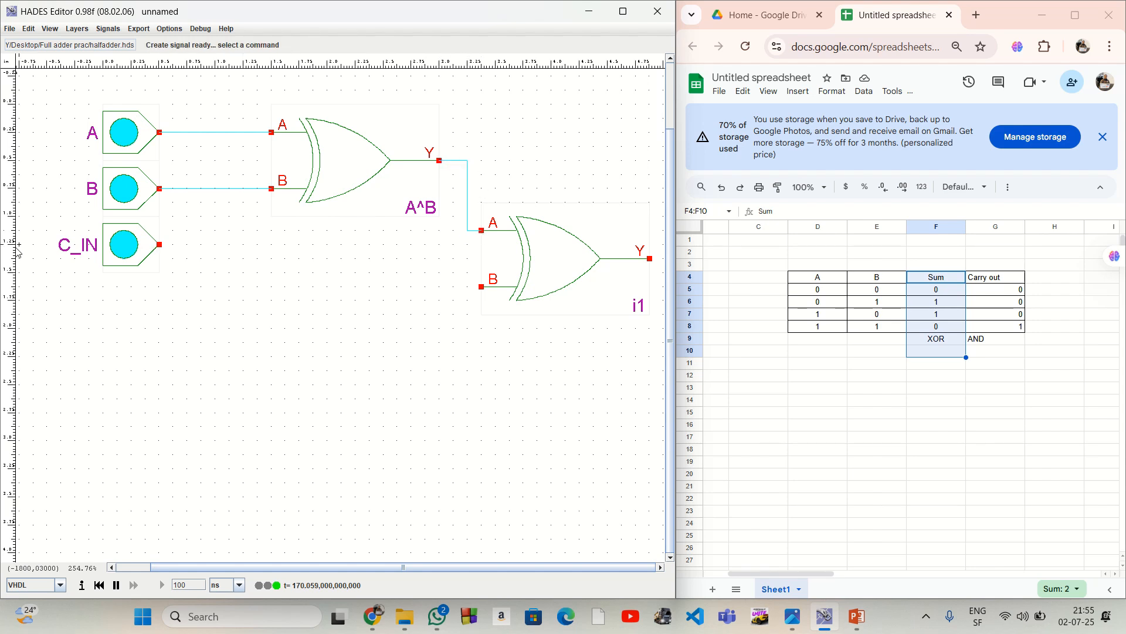
Wire switch C_IN to input B of the second XOR gate with a right-angled path.
{"action": "left_click", "coordinate": [159, 244]}
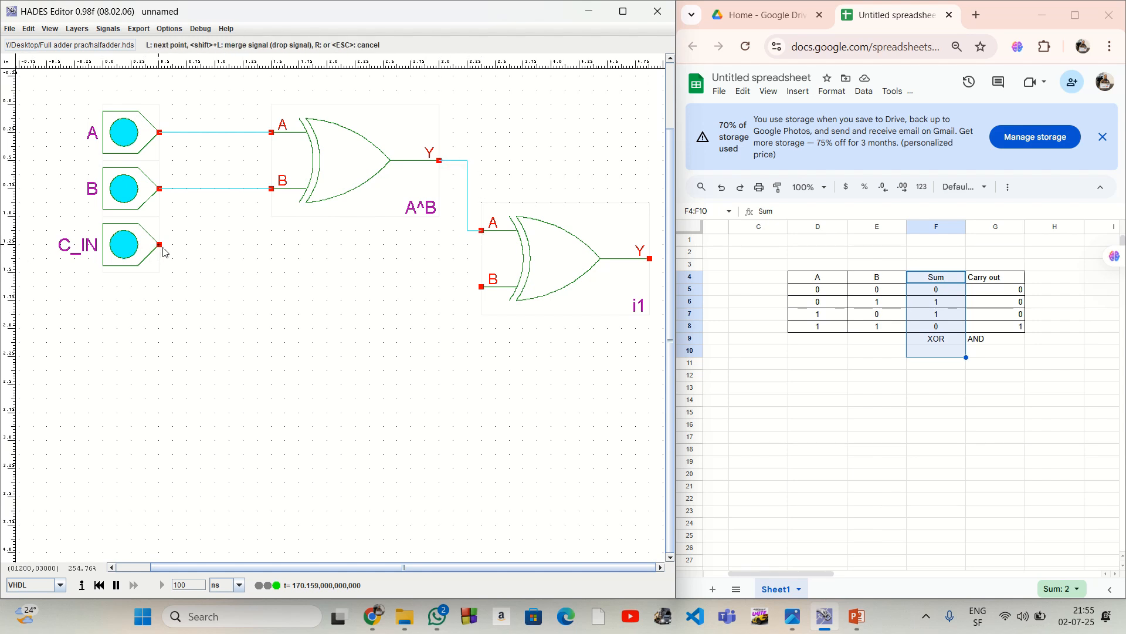
{"action": "left_click", "coordinate": [453, 245]}
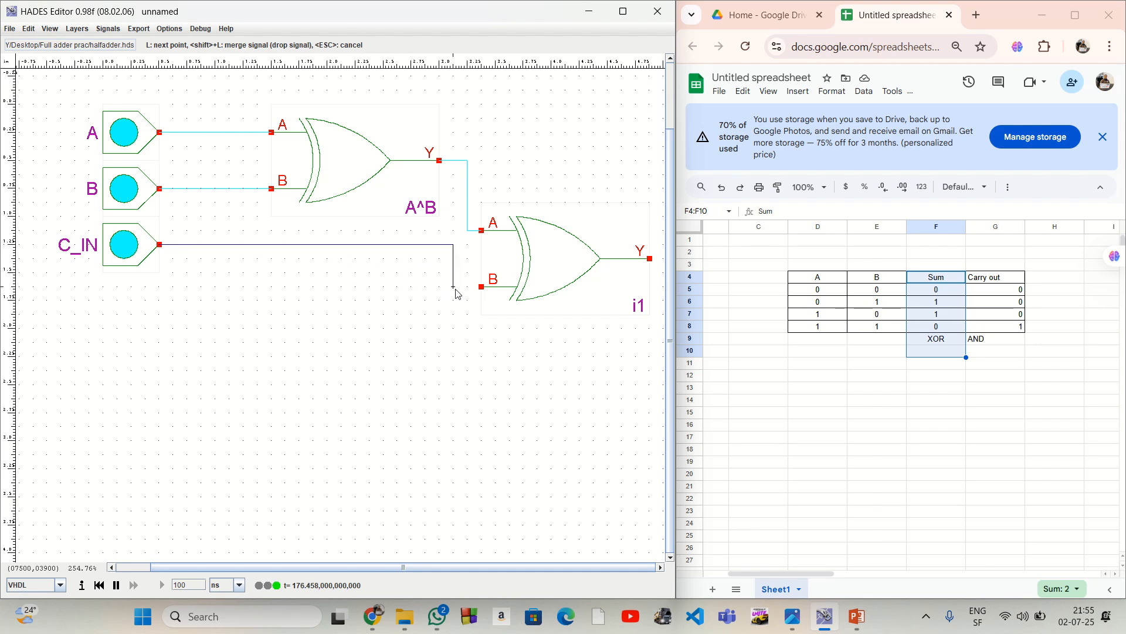
{"action": "left_click", "coordinate": [453, 286]}
{"action": "left_click", "coordinate": [481, 287]}
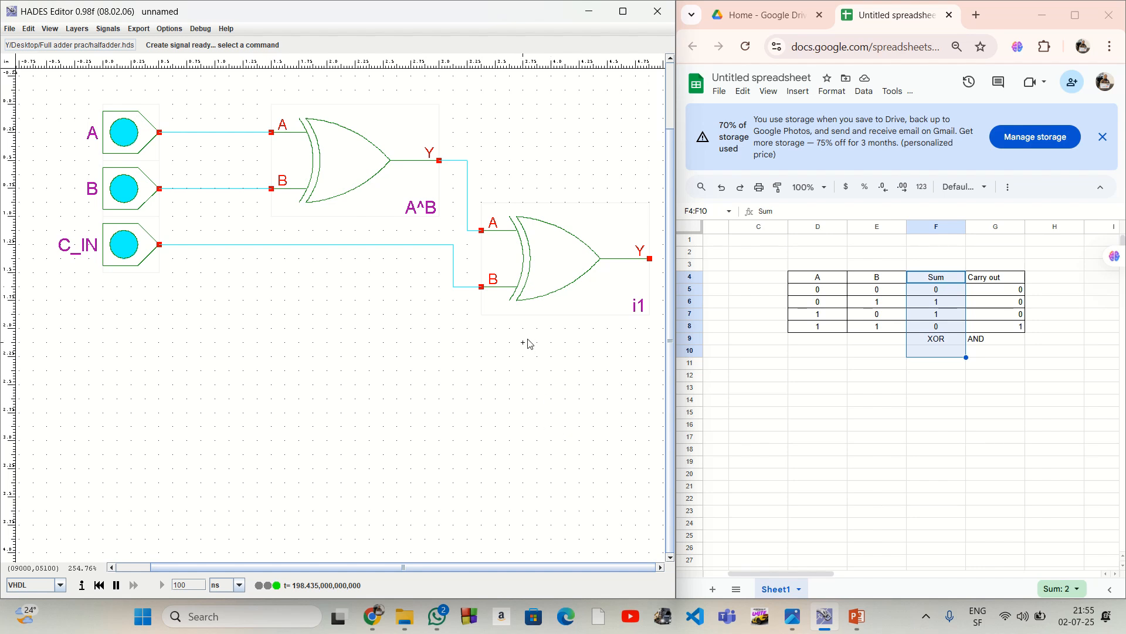
Name the second XOR gate A^B^C_IN.
{"action": "right_click", "coordinate": [564, 317]}
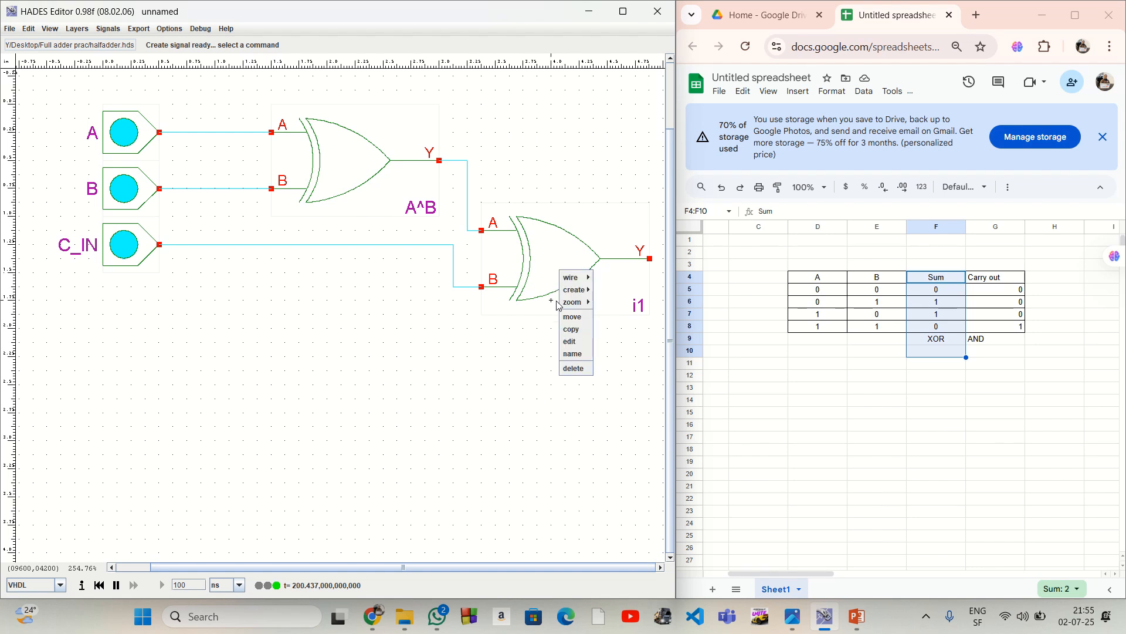
{"action": "left_click", "coordinate": [577, 355]}
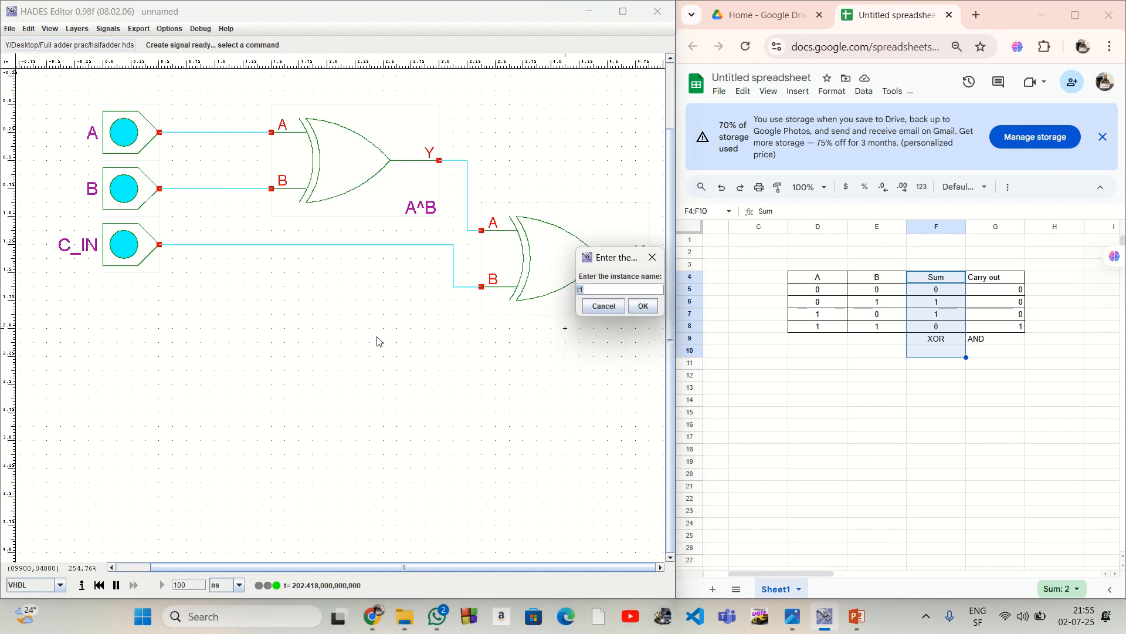
{"action": "type", "text": "A^B^C_IN"}
{"action": "key", "text": "Return"}
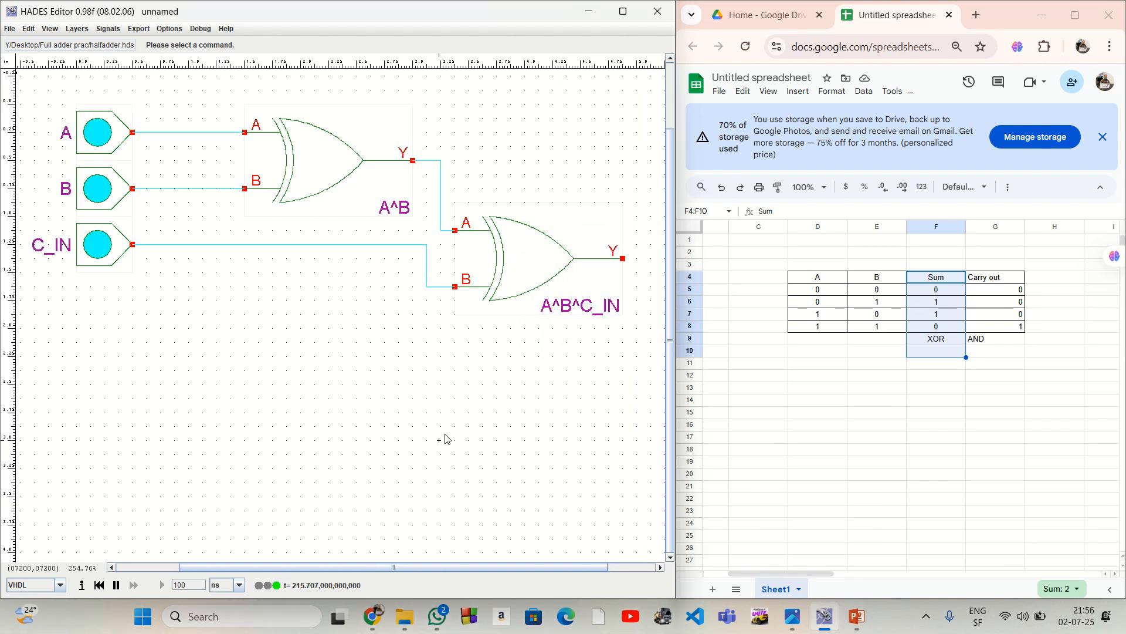
Place a single Opin (LED) output to the right of the A^B^C_IN gate, level with its output Y.
{"action": "key", "text": "Right"}
{"action": "key", "text": "Right"}
{"action": "key", "text": "Right"}
{"action": "key", "text": "Right"}
{"action": "key", "text": "Right"}
{"action": "key", "text": "Right"}
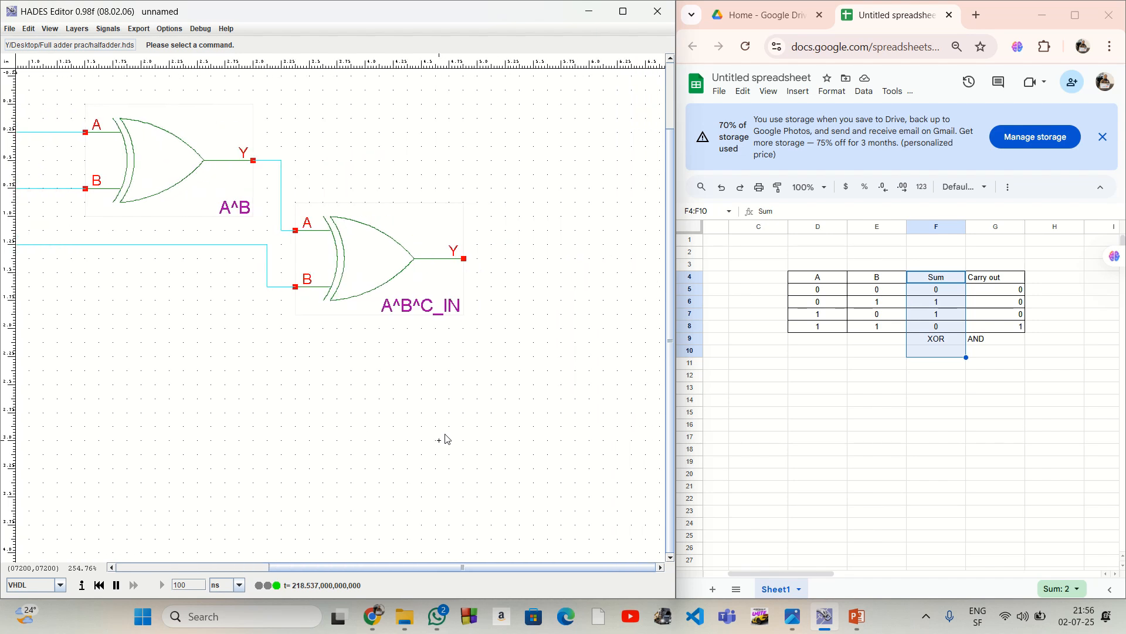
{"action": "right_click", "coordinate": [565, 247]}
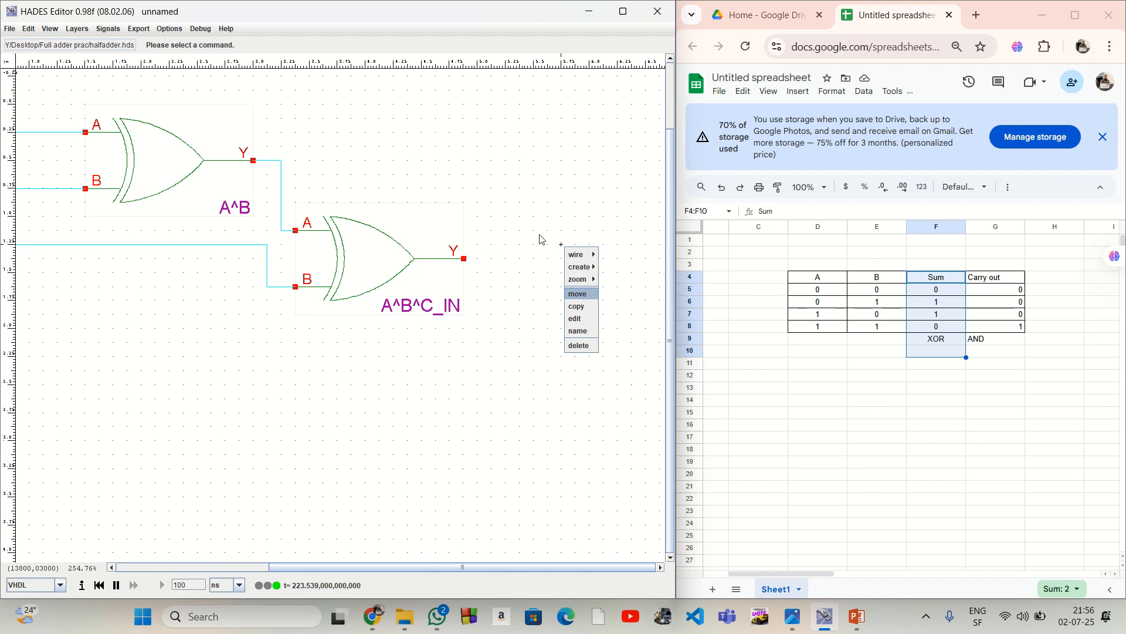
{"action": "mouse_move", "coordinate": [579, 266]}
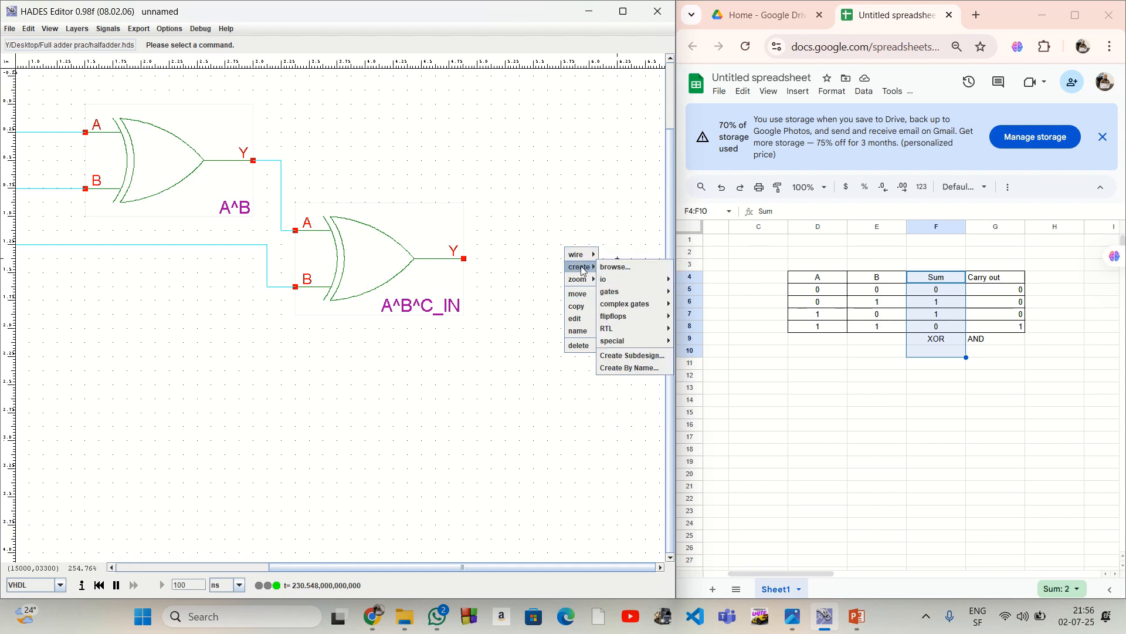
{"action": "mouse_move", "coordinate": [620, 281]}
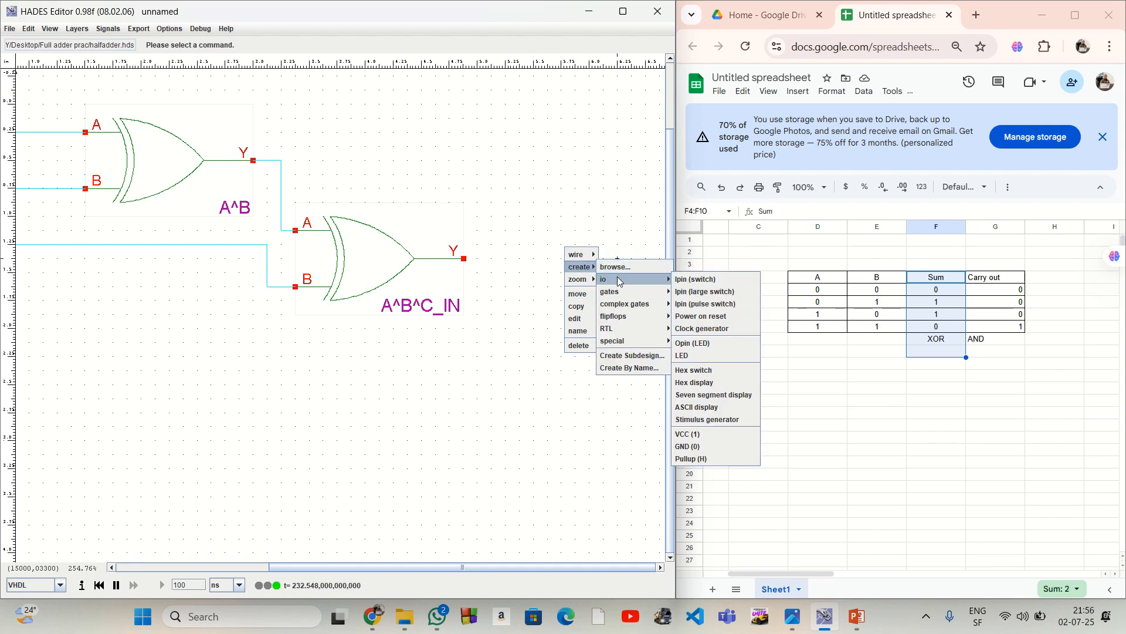
{"action": "left_click", "coordinate": [709, 345]}
{"action": "left_click", "coordinate": [553, 268]}
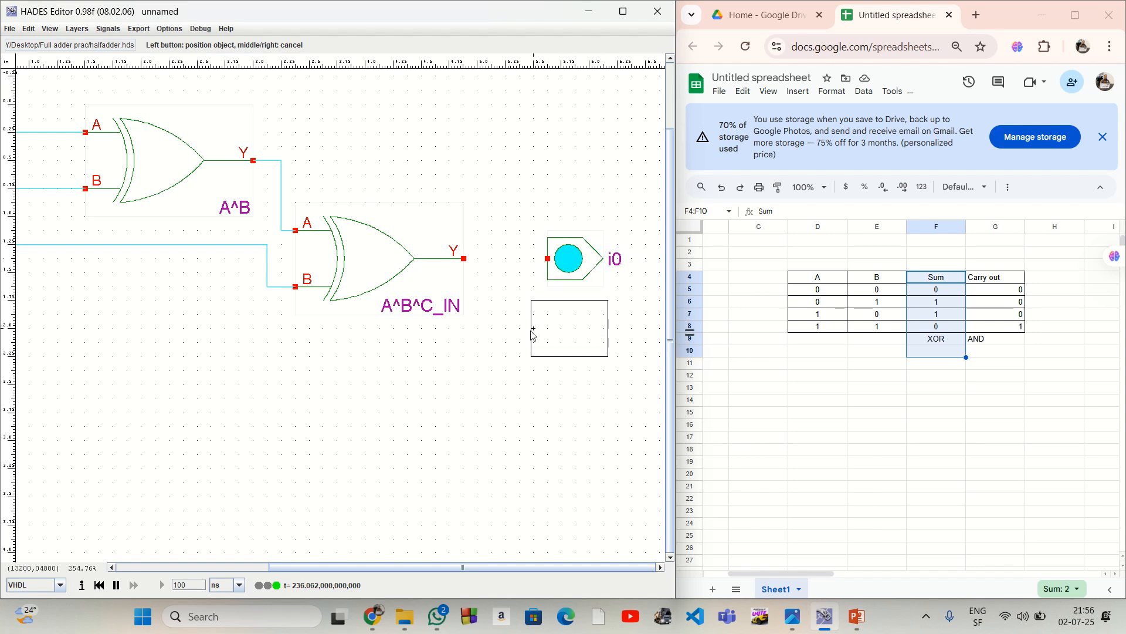
{"action": "right_click", "coordinate": [517, 388]}
Name the LED output SUM and wire output Y of the A^B^C_IN gate to it.
{"action": "right_click", "coordinate": [579, 275]}
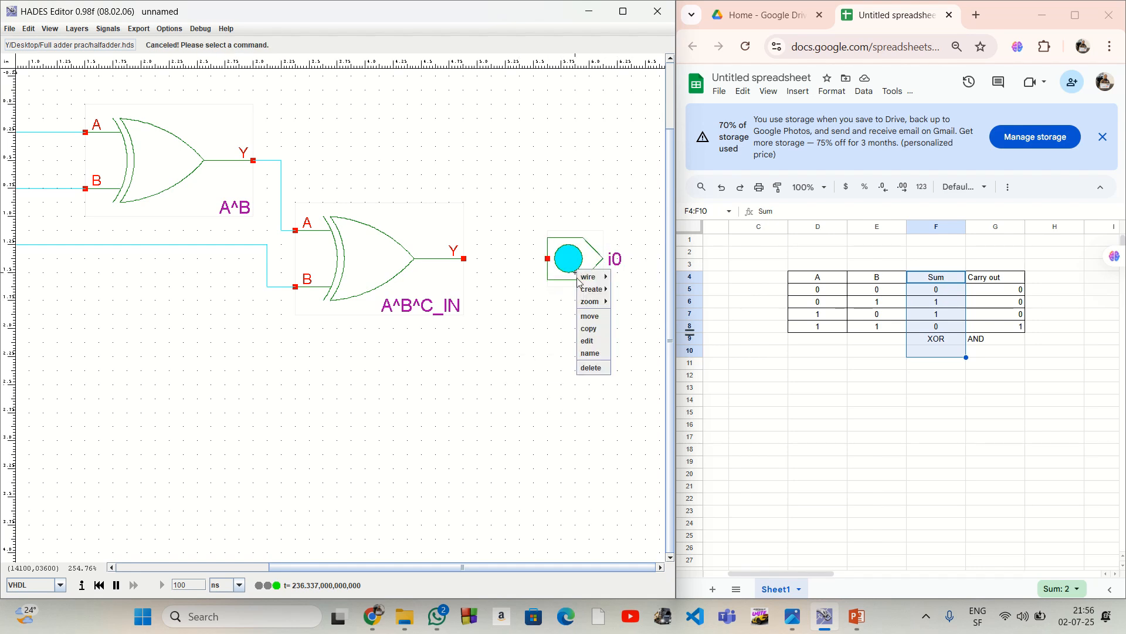
{"action": "left_click", "coordinate": [594, 354]}
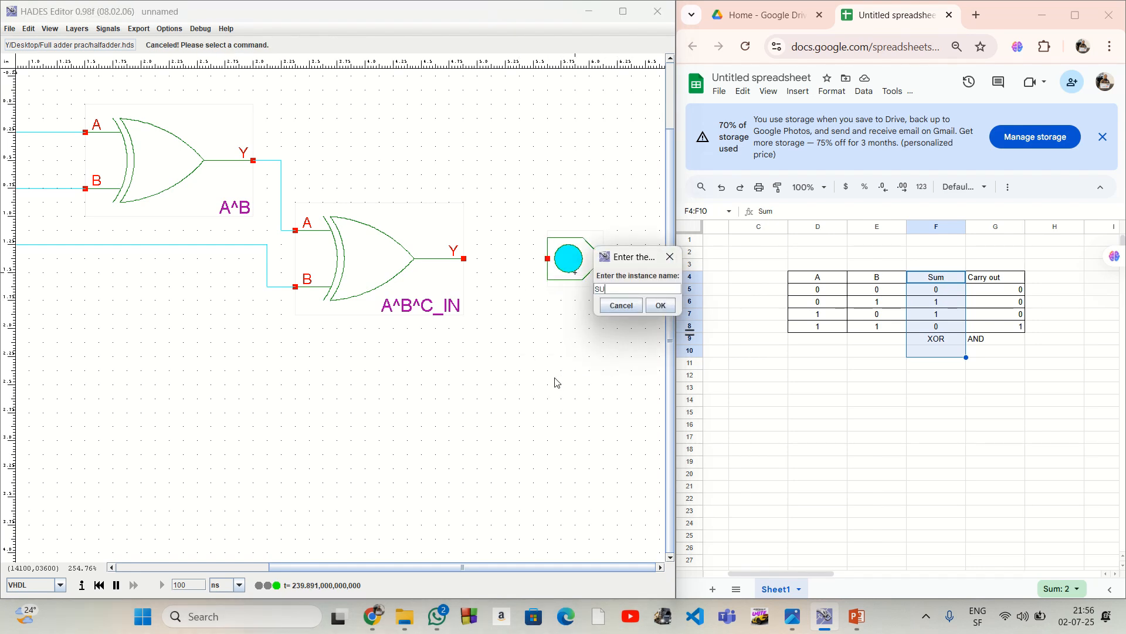
{"action": "left_click", "coordinate": [661, 305]}
{"action": "left_click", "coordinate": [463, 259]}
{"action": "left_click", "coordinate": [547, 259]}
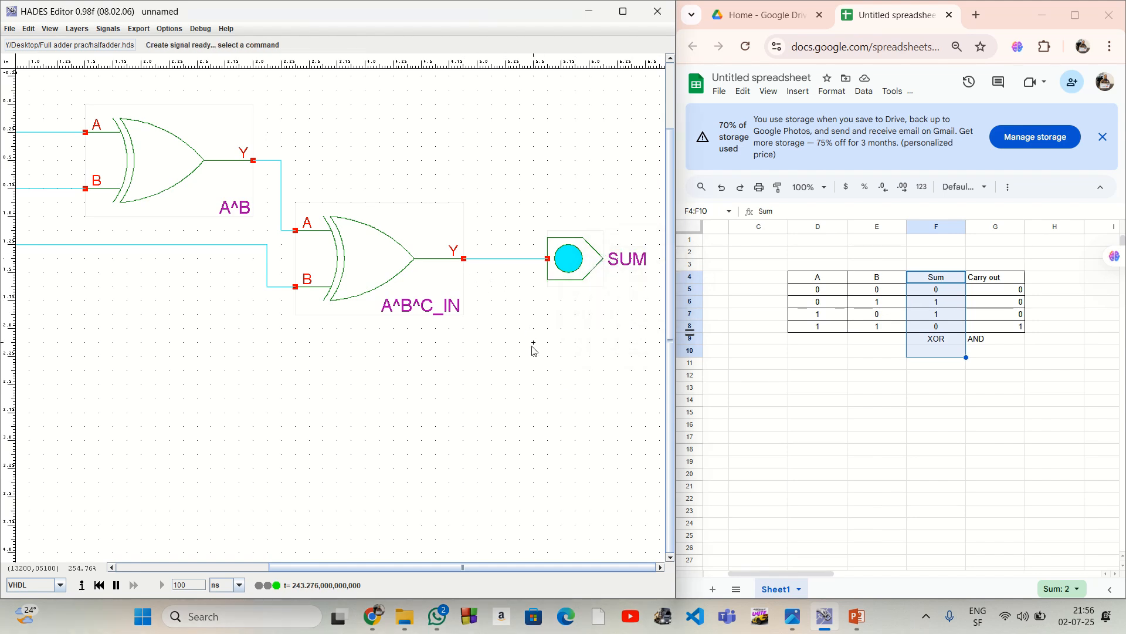
Place three AND2 gates in a vertical column below the first XOR gate.
{"action": "scroll", "coordinate": [547, 339], "scroll_direction": "left", "scroll_amount": 3}
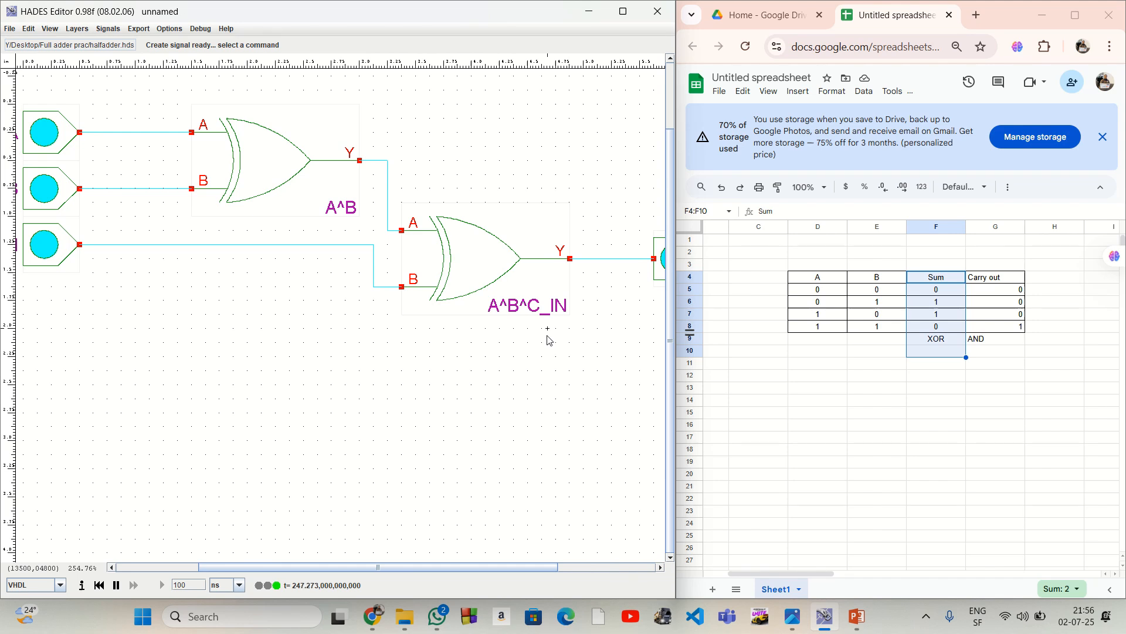
{"action": "key", "text": "f"}
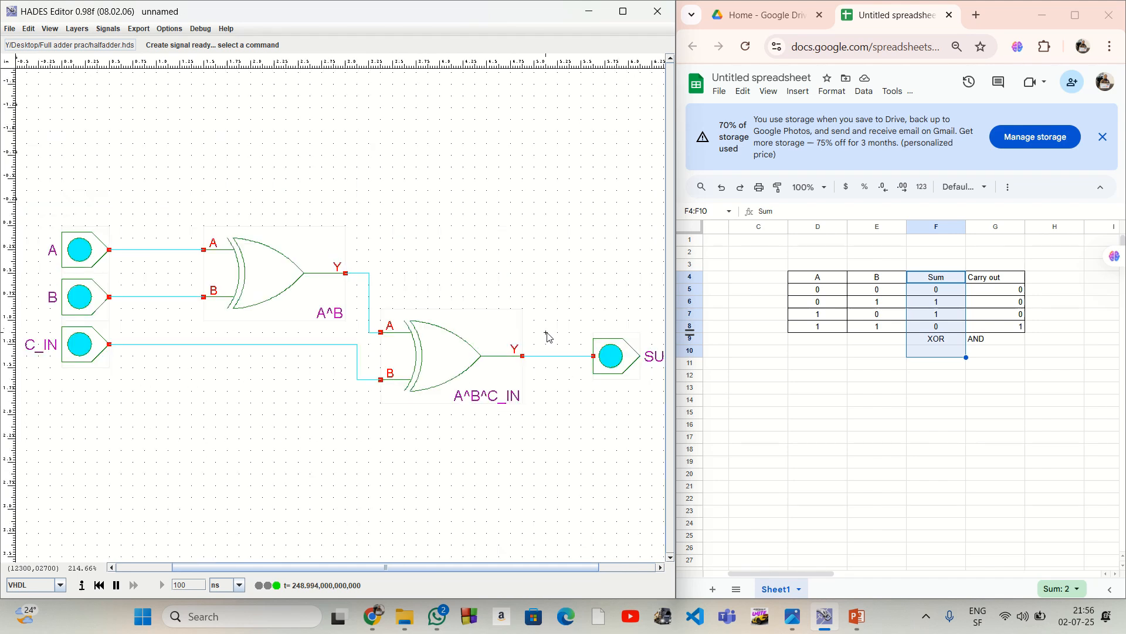
{"action": "scroll", "coordinate": [546, 330], "scroll_direction": "down", "scroll_amount": 5}
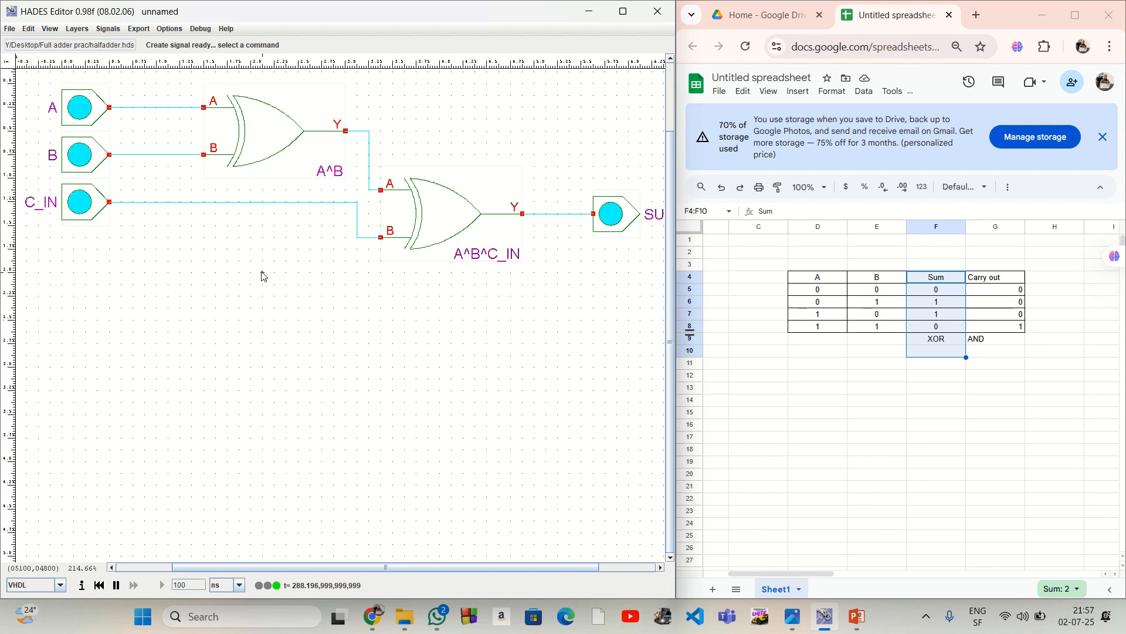
{"action": "right_click", "coordinate": [228, 302]}
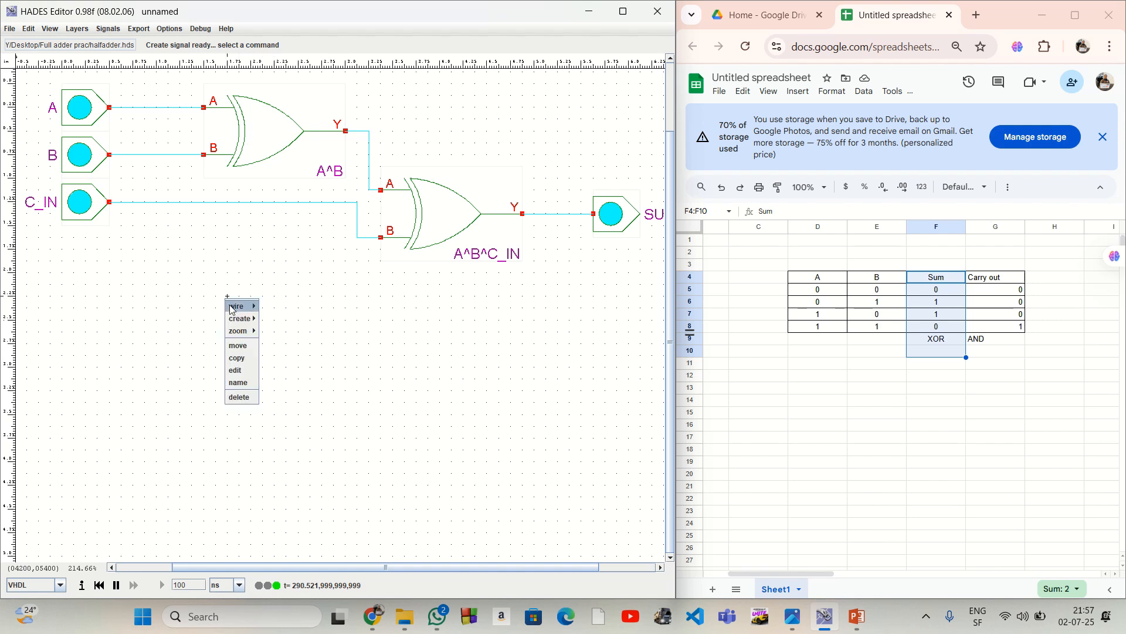
{"action": "mouse_move", "coordinate": [239, 318]}
{"action": "mouse_move", "coordinate": [300, 346]}
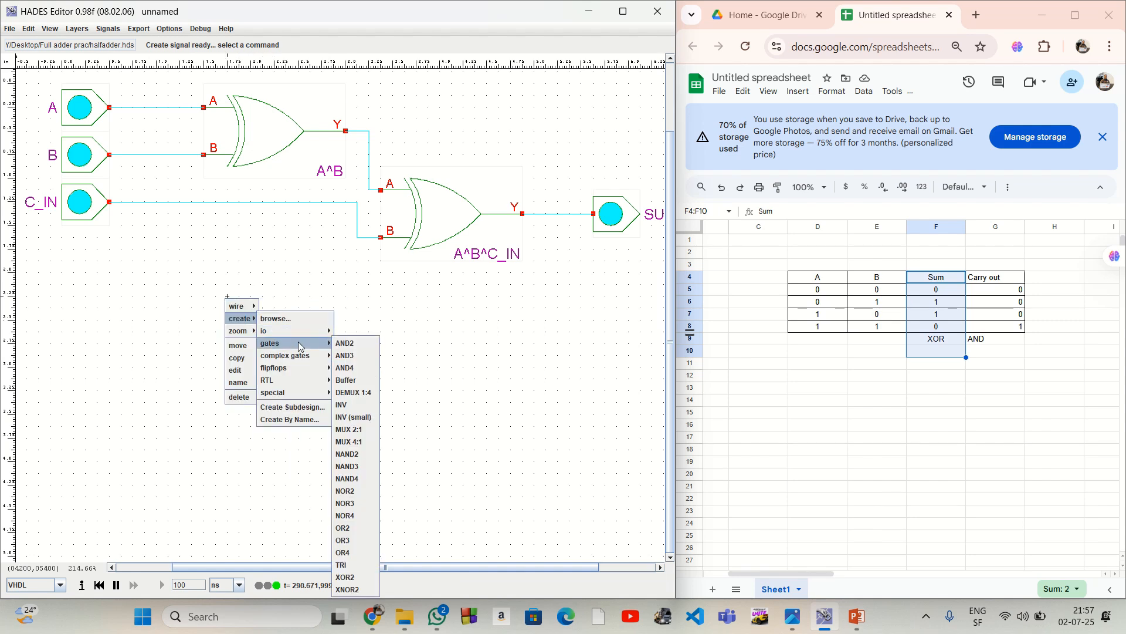
{"action": "left_click", "coordinate": [356, 346]}
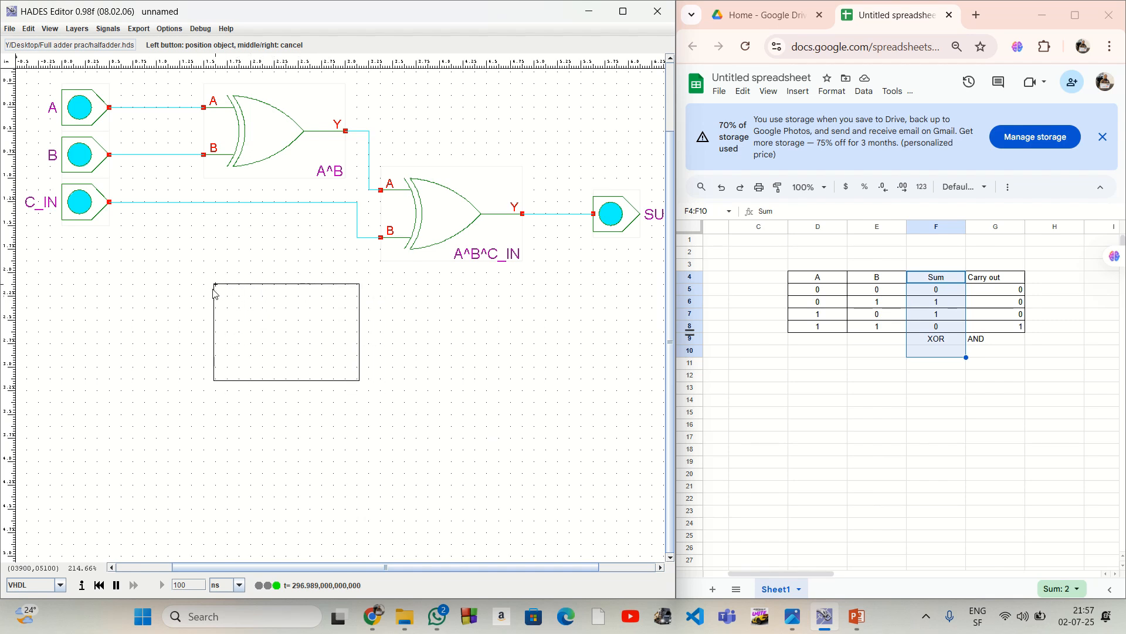
{"action": "left_click", "coordinate": [214, 293]}
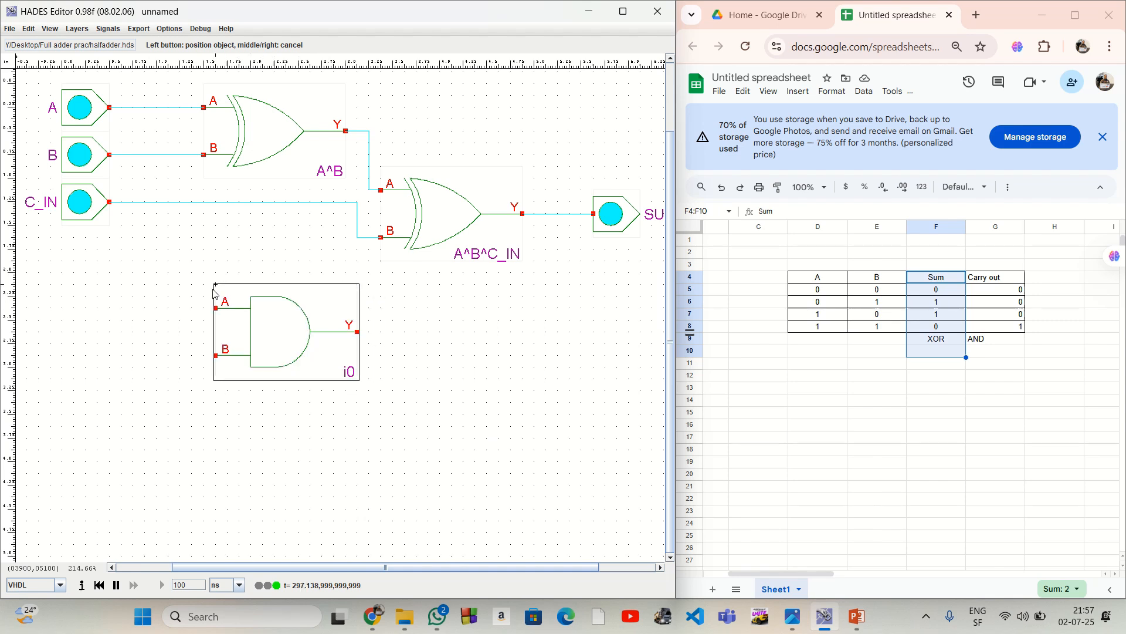
{"action": "left_click", "coordinate": [215, 389]}
{"action": "left_click", "coordinate": [213, 467]}
{"action": "right_click", "coordinate": [352, 423]}
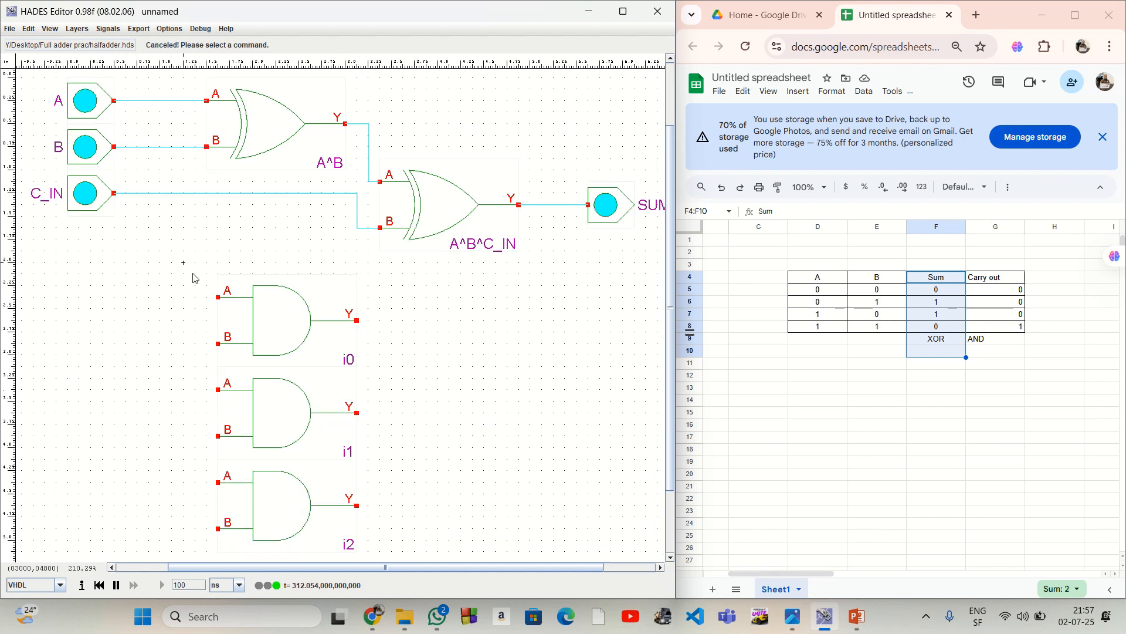
Name the three AND gates AB, BC_IN and AC_IN from top to bottom.
{"action": "right_click", "coordinate": [262, 320]}
{"action": "left_click", "coordinate": [293, 401]}
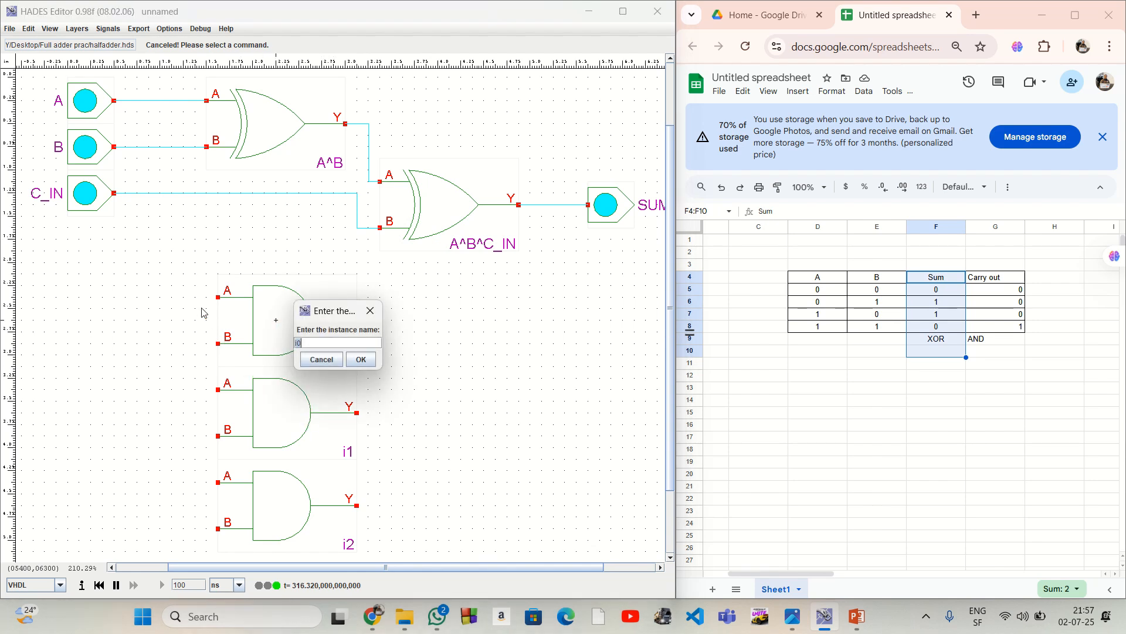
{"action": "type", "text": "AB"}
{"action": "key", "text": "Return"}
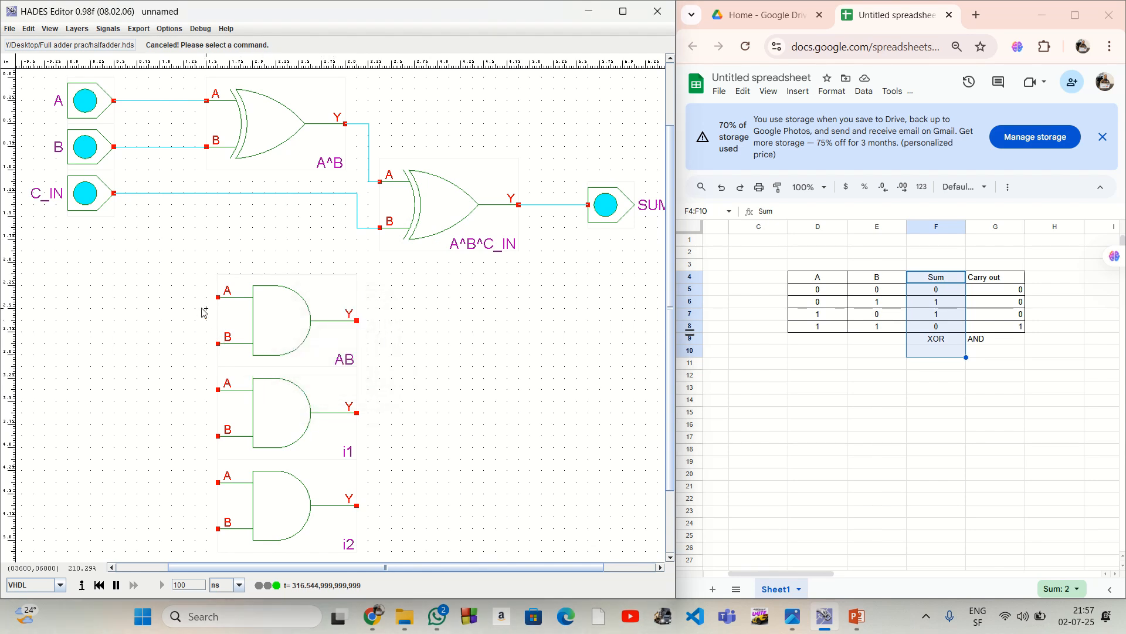
{"action": "right_click", "coordinate": [278, 415]}
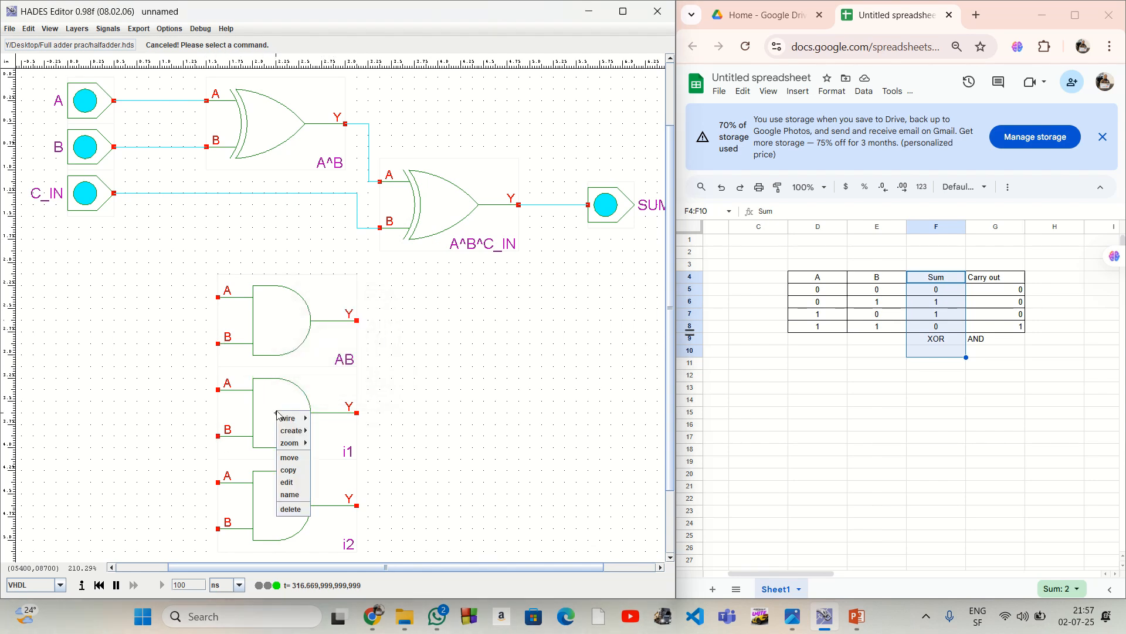
{"action": "left_click", "coordinate": [290, 494]}
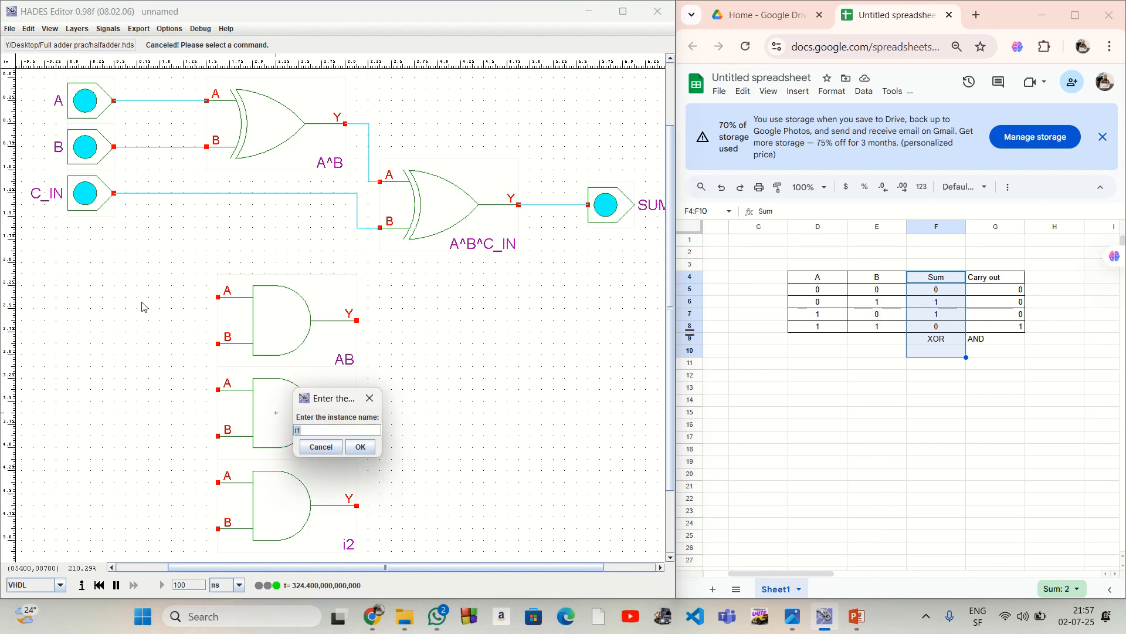
{"action": "key", "text": "Return"}
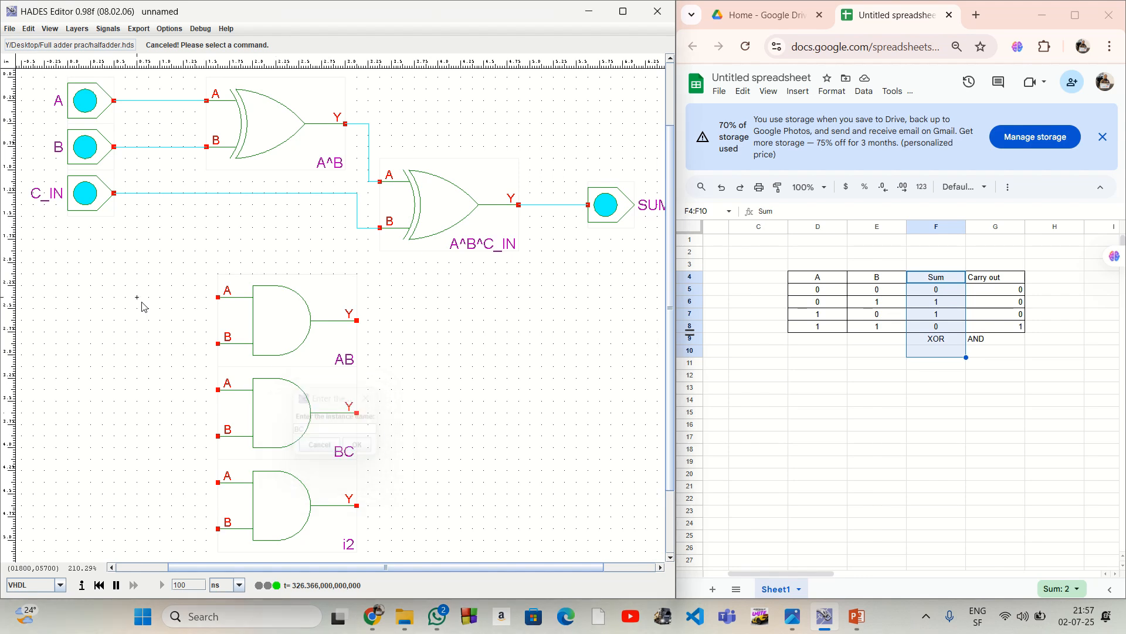
{"action": "right_click", "coordinate": [287, 512]}
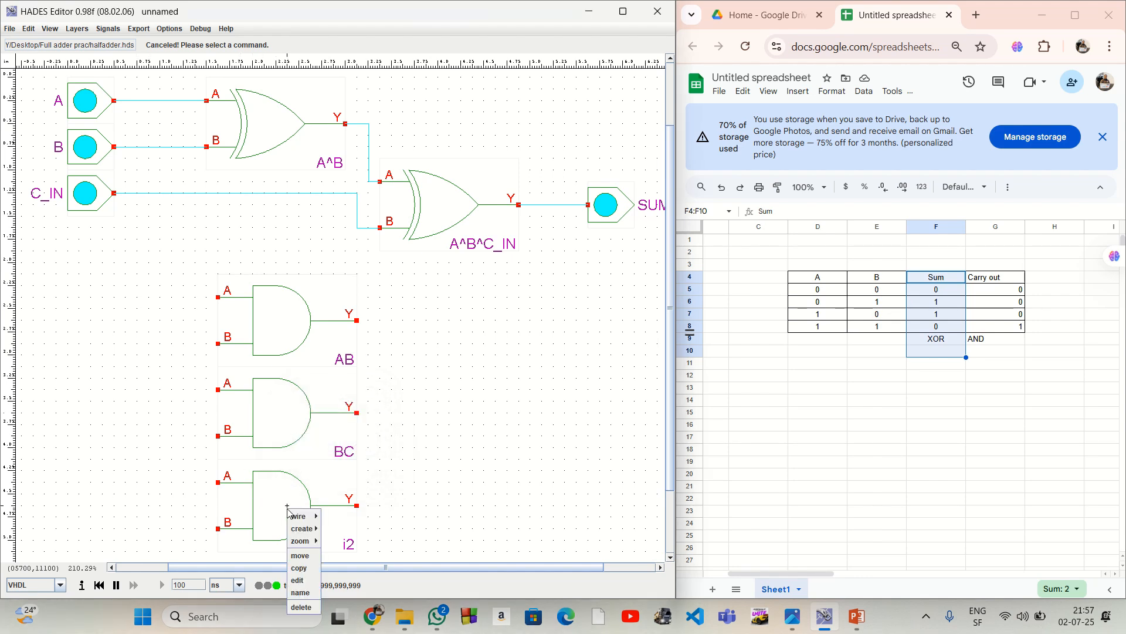
{"action": "left_click", "coordinate": [297, 517]}
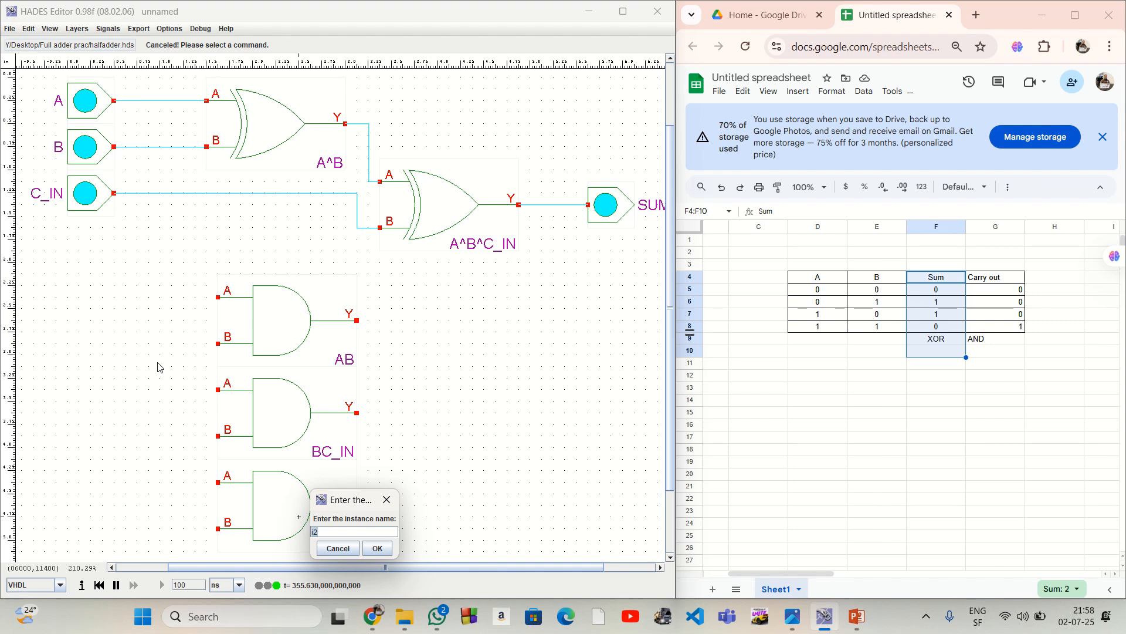
{"action": "type", "text": "AC_IN"}
{"action": "key", "text": "Return"}
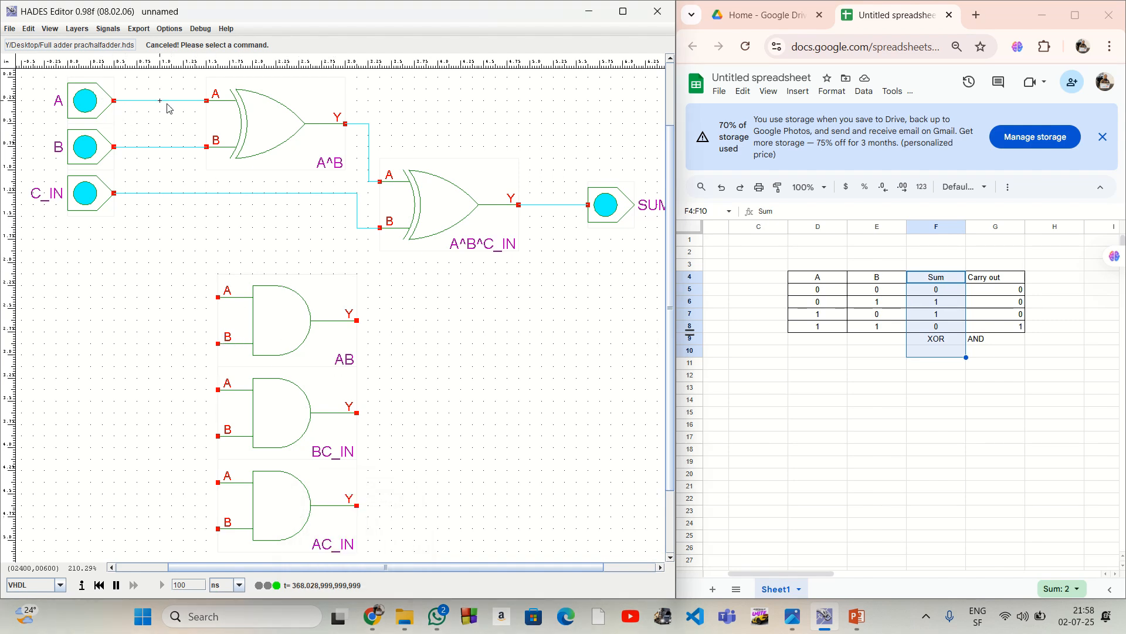
Branch right-angled wires from the A and B signal lines to inputs A and B of the AB gate.
{"action": "right_click", "coordinate": [195, 104]}
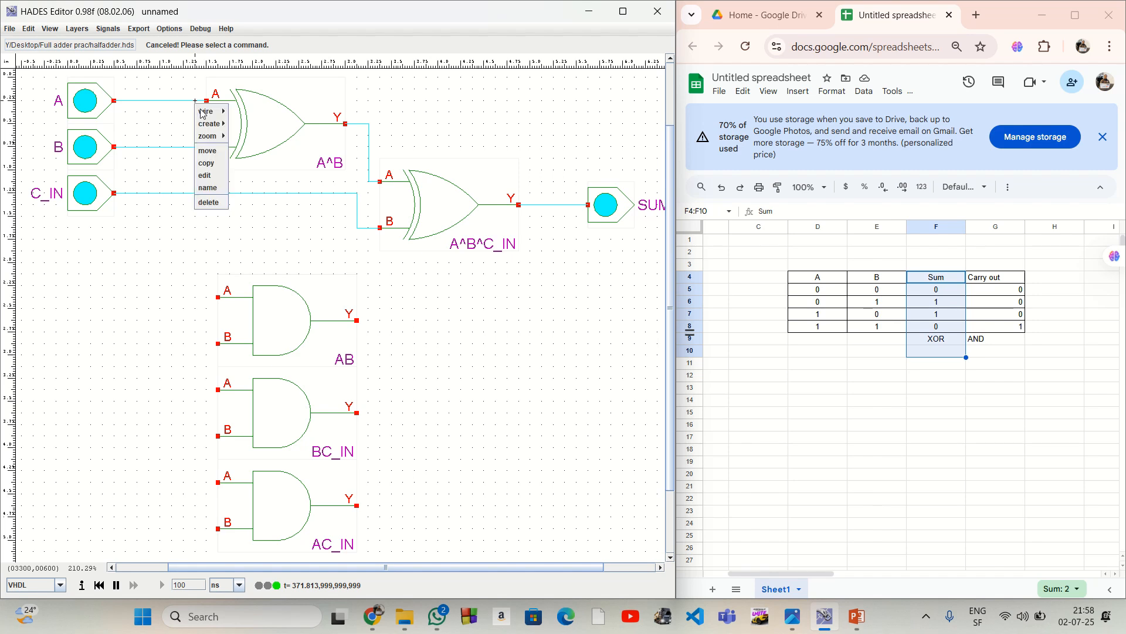
{"action": "mouse_move", "coordinate": [205, 112]}
{"action": "left_click", "coordinate": [252, 135]}
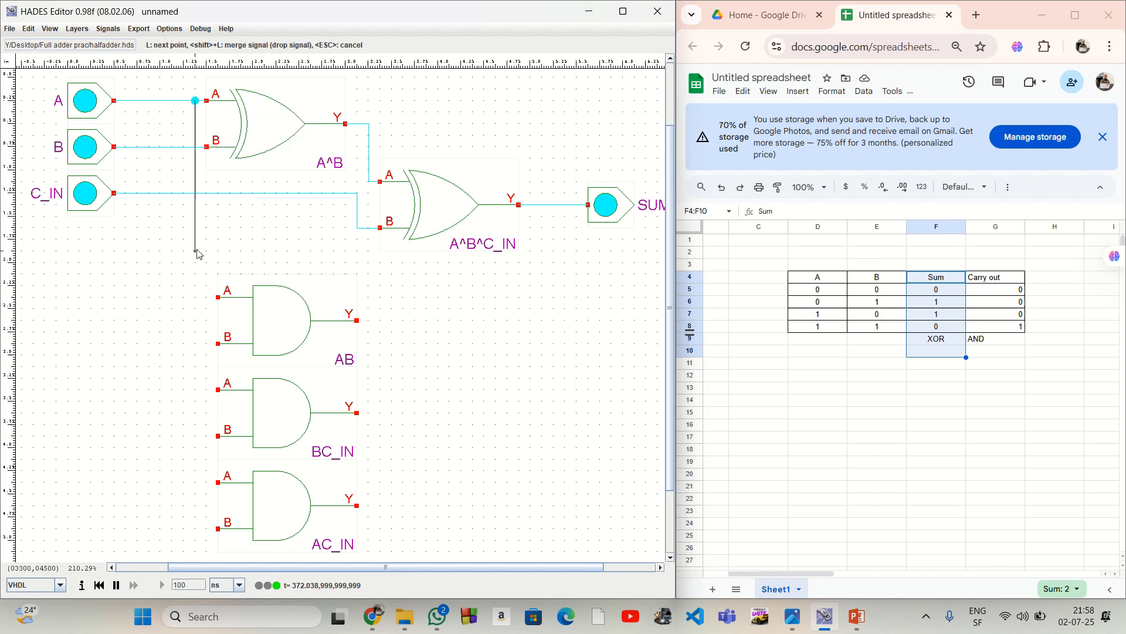
{"action": "left_click", "coordinate": [195, 297]}
{"action": "left_click", "coordinate": [217, 297]}
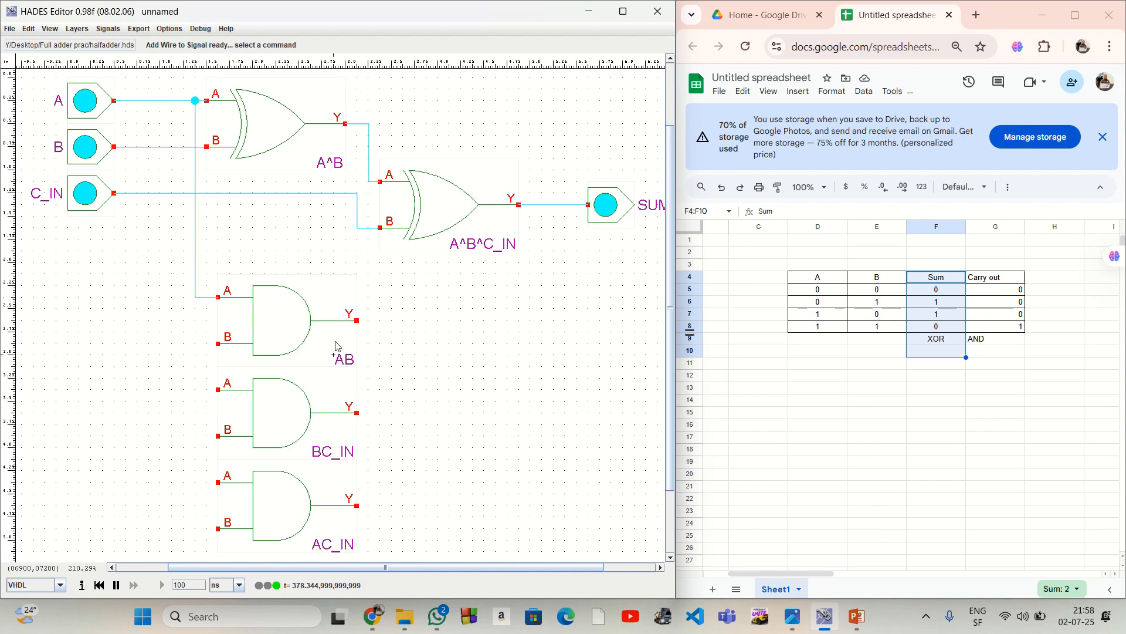
{"action": "left_click", "coordinate": [183, 146]}
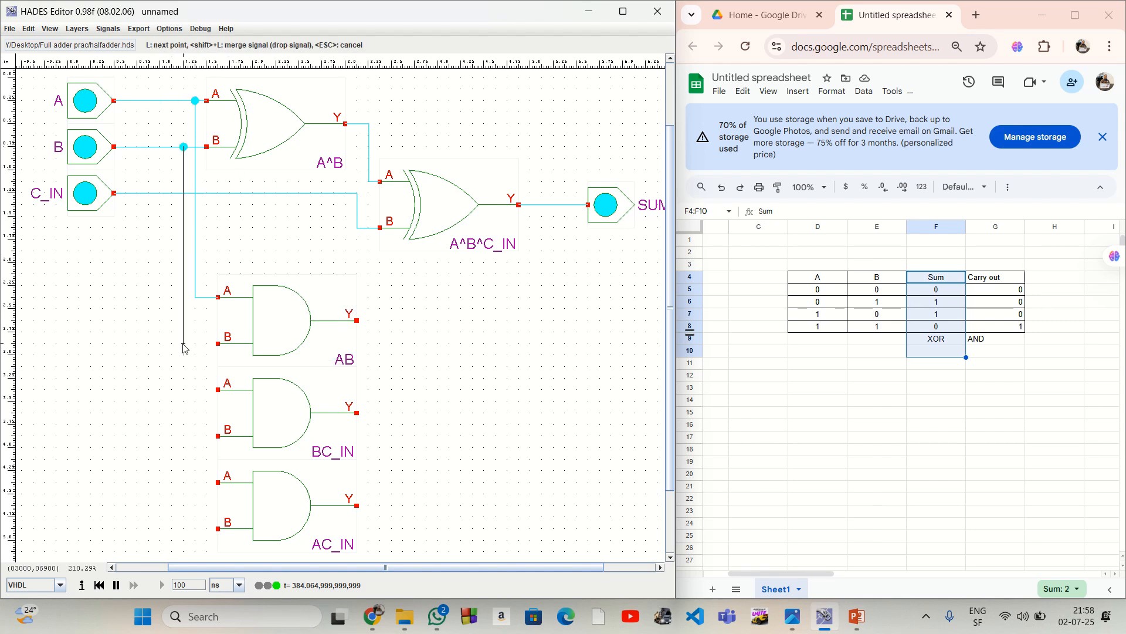
{"action": "left_click", "coordinate": [184, 343]}
{"action": "left_click", "coordinate": [218, 343]}
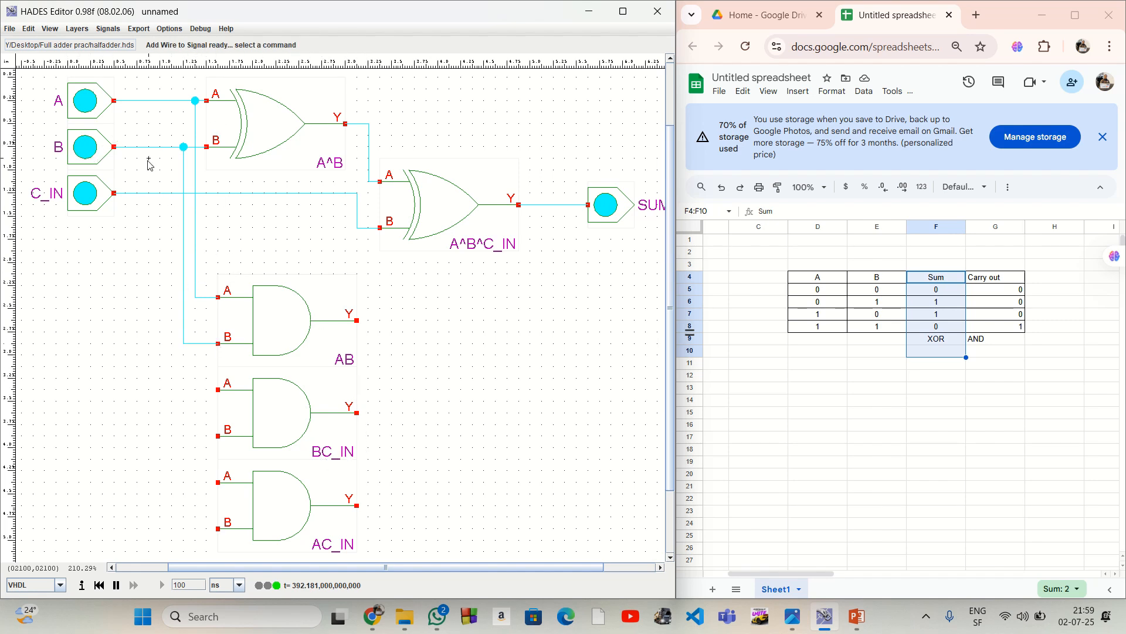
Branch right-angled wires from the B and C_IN signal lines to inputs A and B of the BC_IN gate.
{"action": "right_click", "coordinate": [184, 344]}
{"action": "mouse_move", "coordinate": [194, 353]}
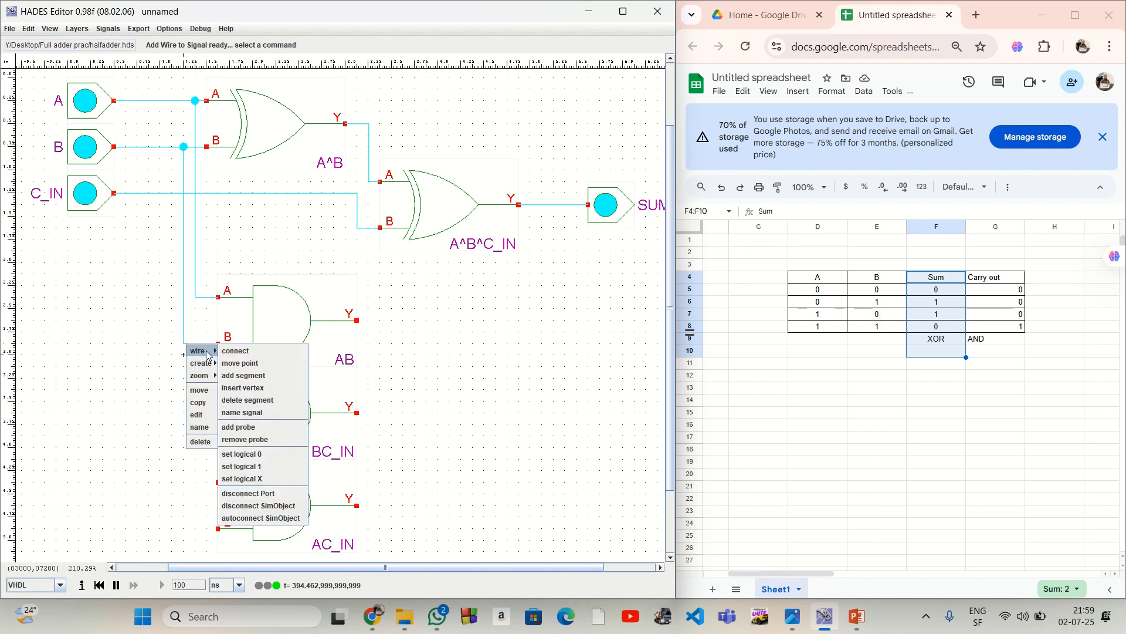
{"action": "left_click", "coordinate": [253, 374]}
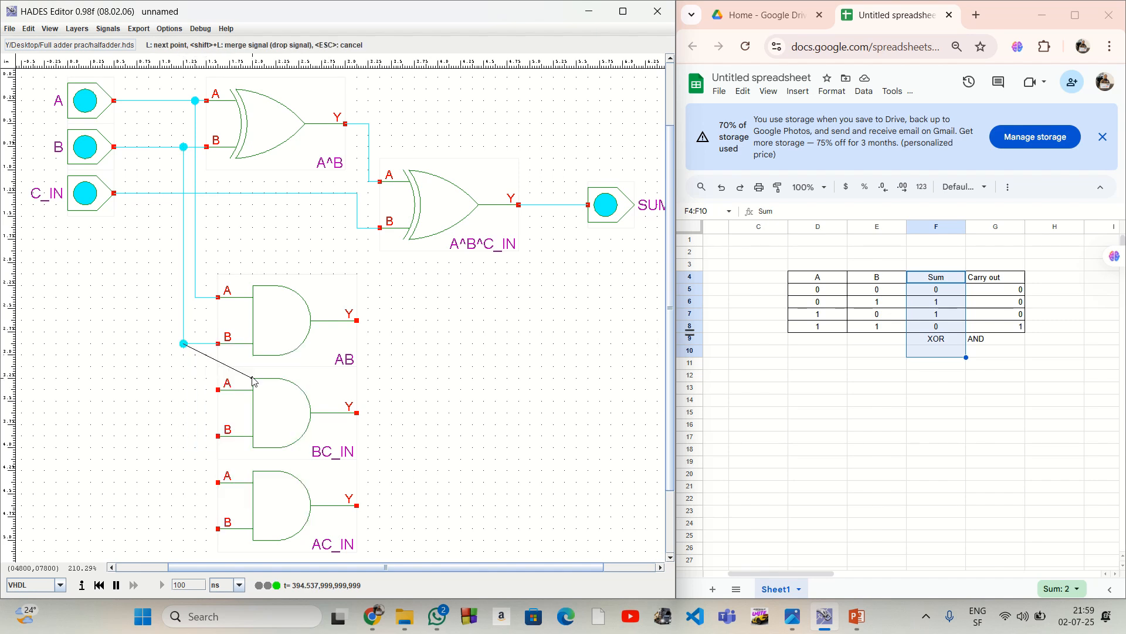
{"action": "left_click", "coordinate": [184, 390]}
{"action": "left_click", "coordinate": [218, 389]}
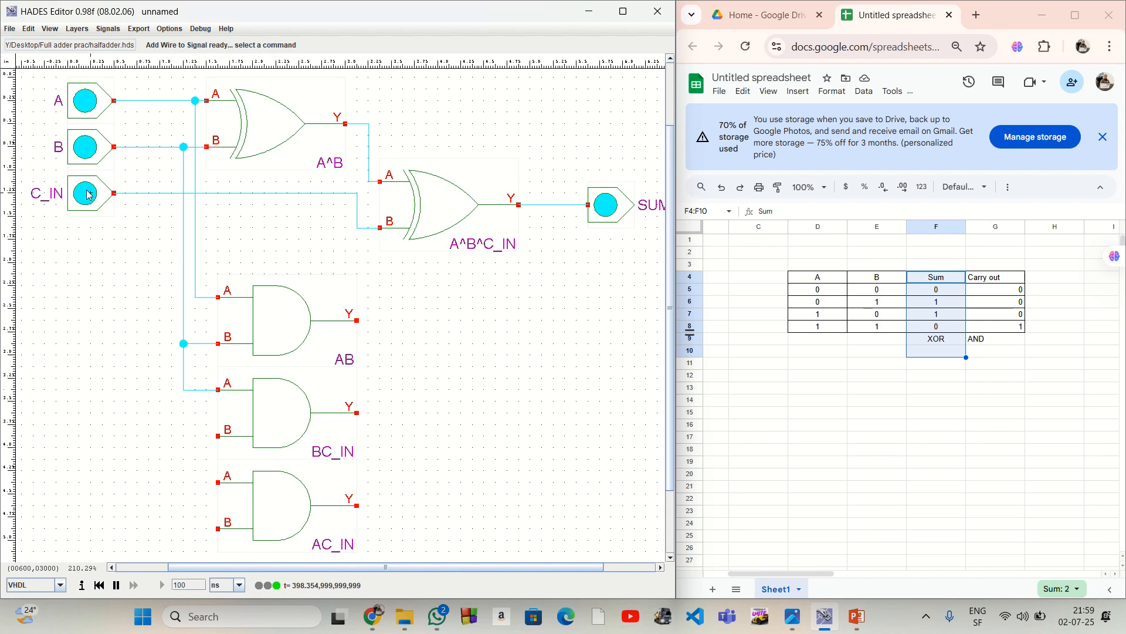
{"action": "right_click", "coordinate": [171, 193]}
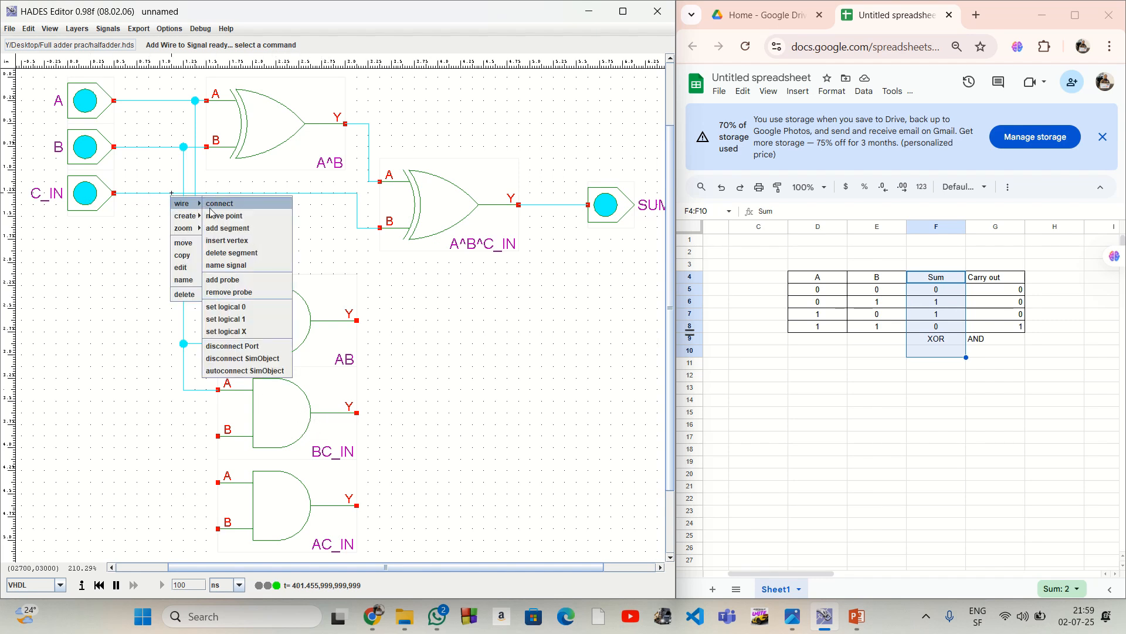
{"action": "left_click", "coordinate": [229, 228]}
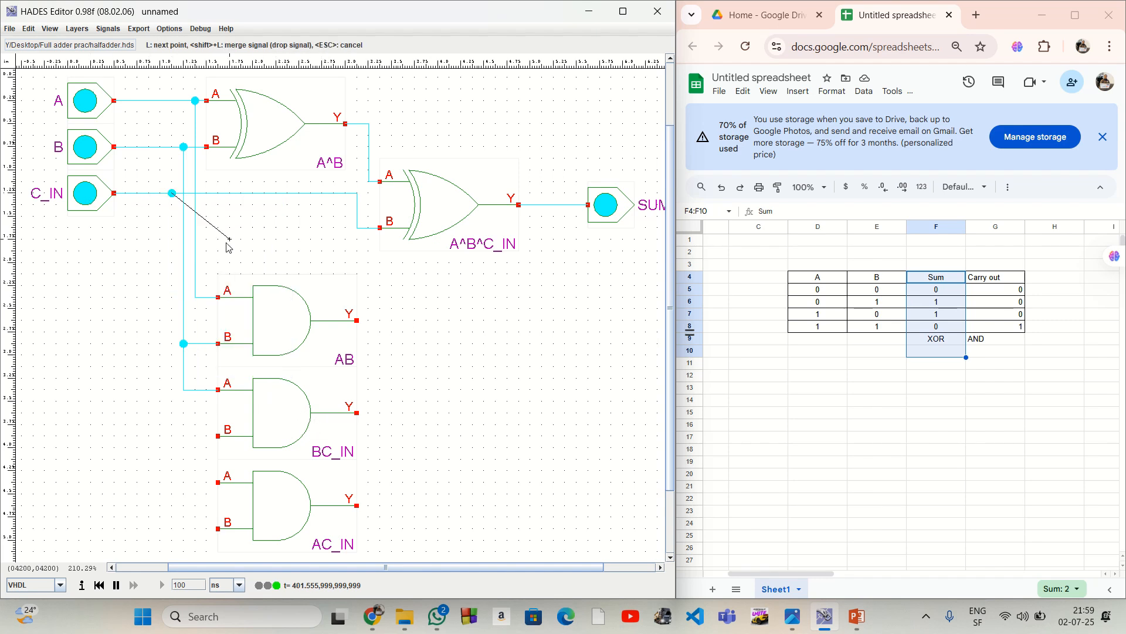
{"action": "left_click", "coordinate": [172, 436]}
{"action": "left_click", "coordinate": [218, 436]}
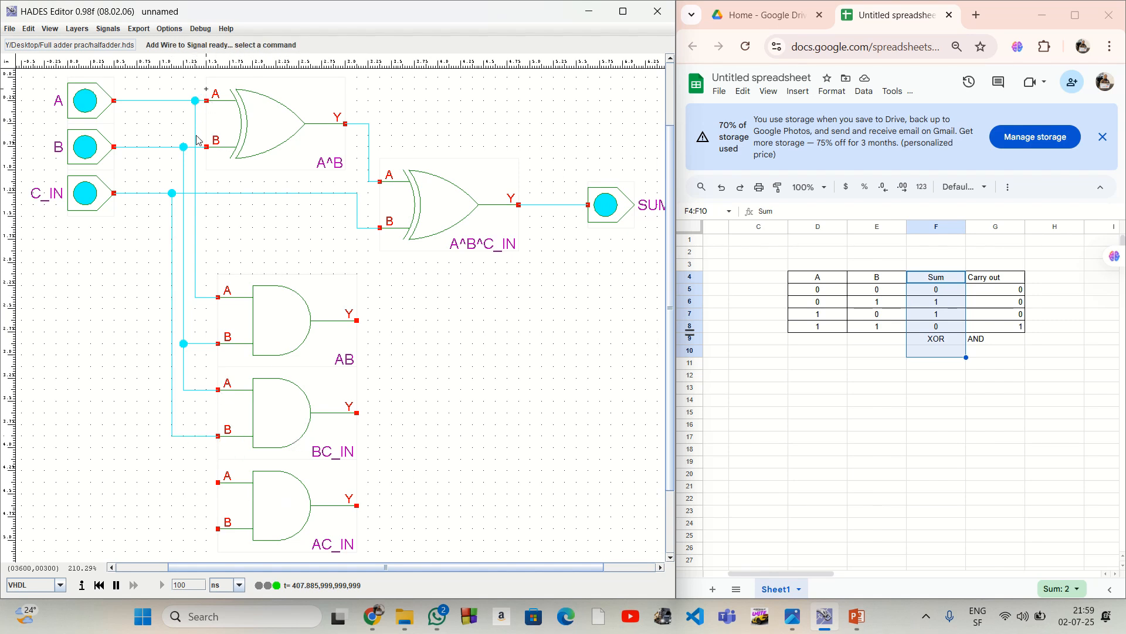
Branch right-angled wires from the A and C_IN signal lines to inputs A and B of the AC_IN gate.
{"action": "right_click", "coordinate": [193, 298]}
{"action": "mouse_move", "coordinate": [209, 303]}
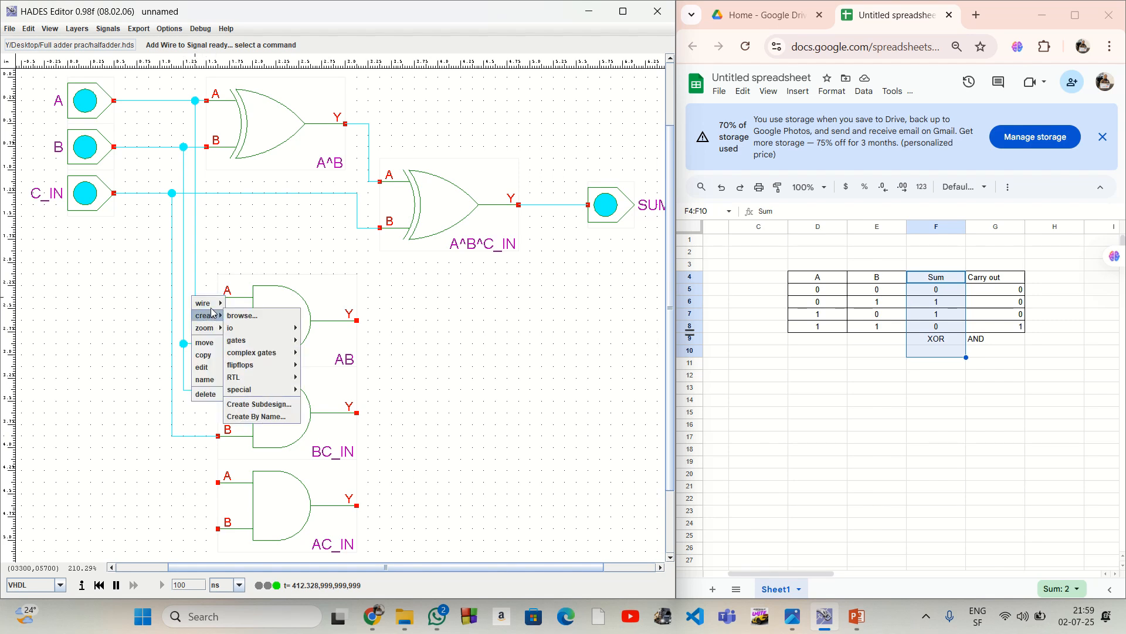
{"action": "left_click", "coordinate": [248, 327]}
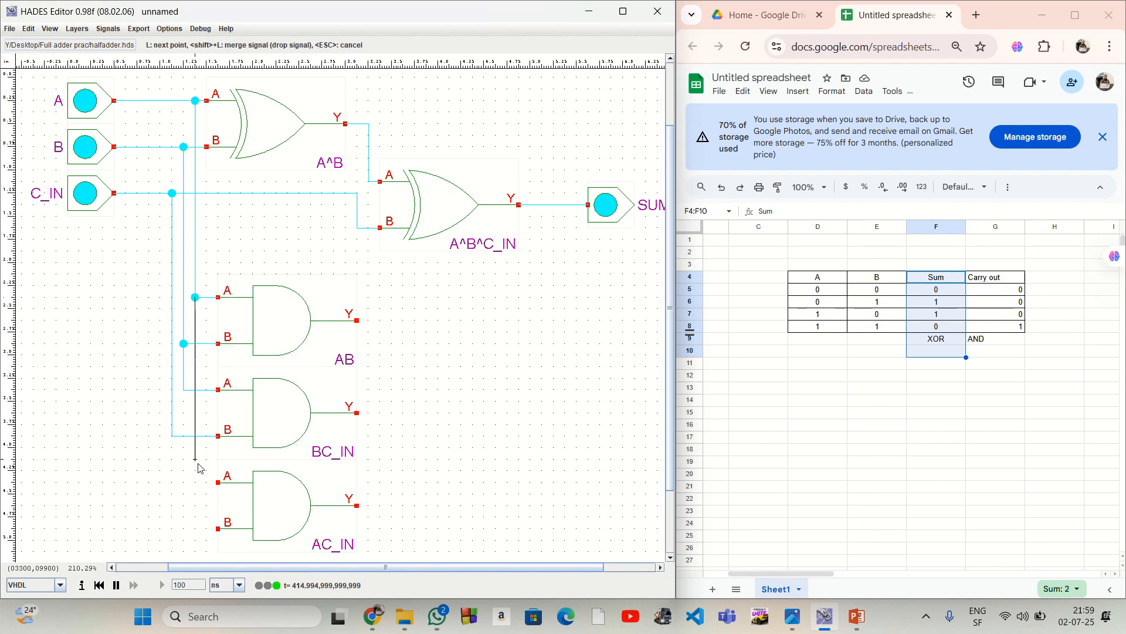
{"action": "left_click", "coordinate": [194, 482]}
{"action": "left_click", "coordinate": [219, 483]}
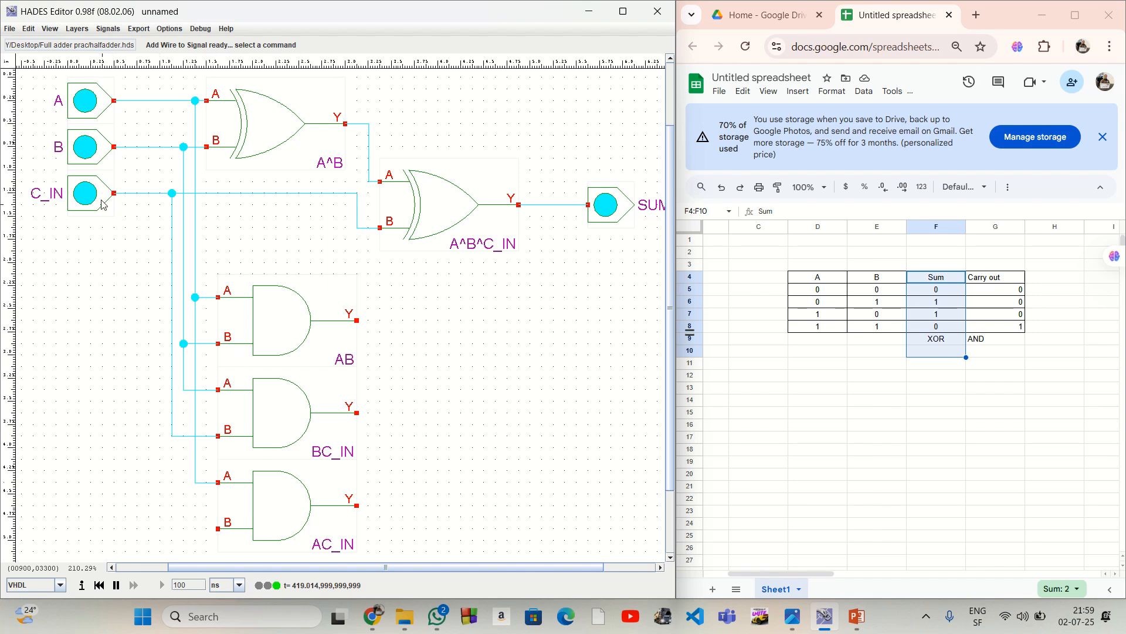
{"action": "left_click", "coordinate": [172, 436]}
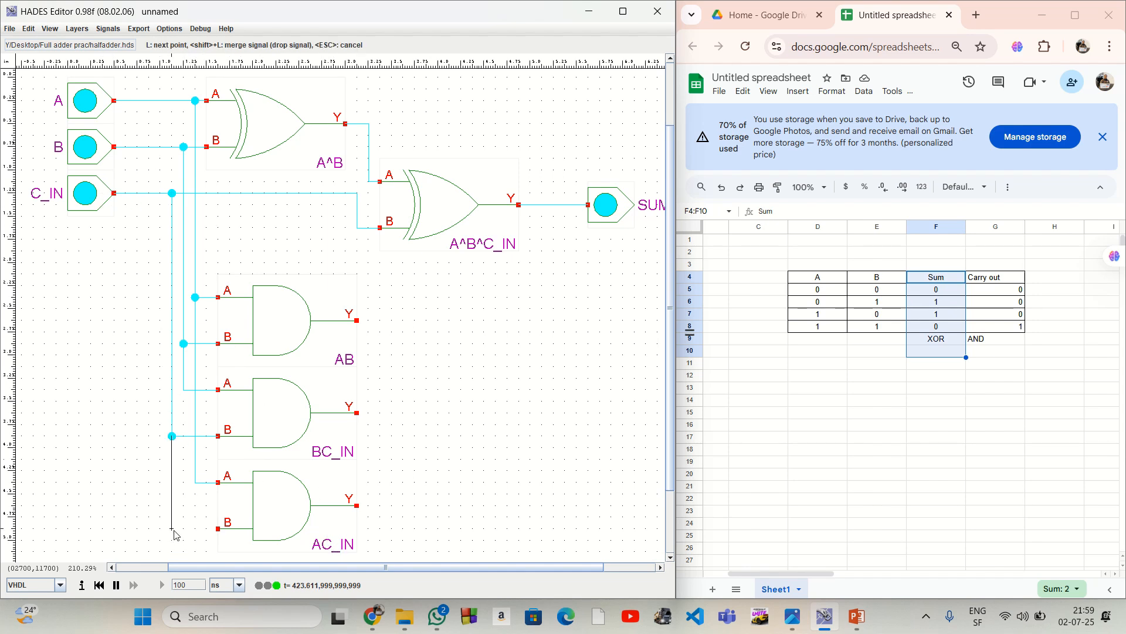
{"action": "left_click", "coordinate": [172, 528]}
{"action": "left_click", "coordinate": [218, 528]}
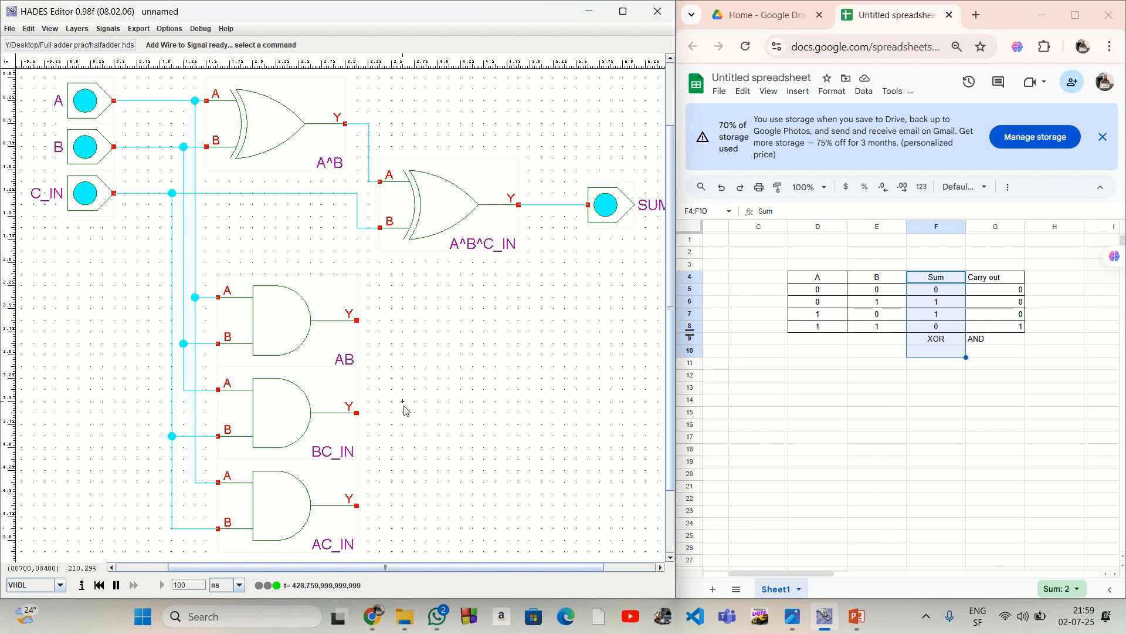
Place one OR3 gate to the right of the BC_IN gate, with input B level with that gate's output.
{"action": "right_click", "coordinate": [488, 397]}
{"action": "mouse_move", "coordinate": [503, 414]}
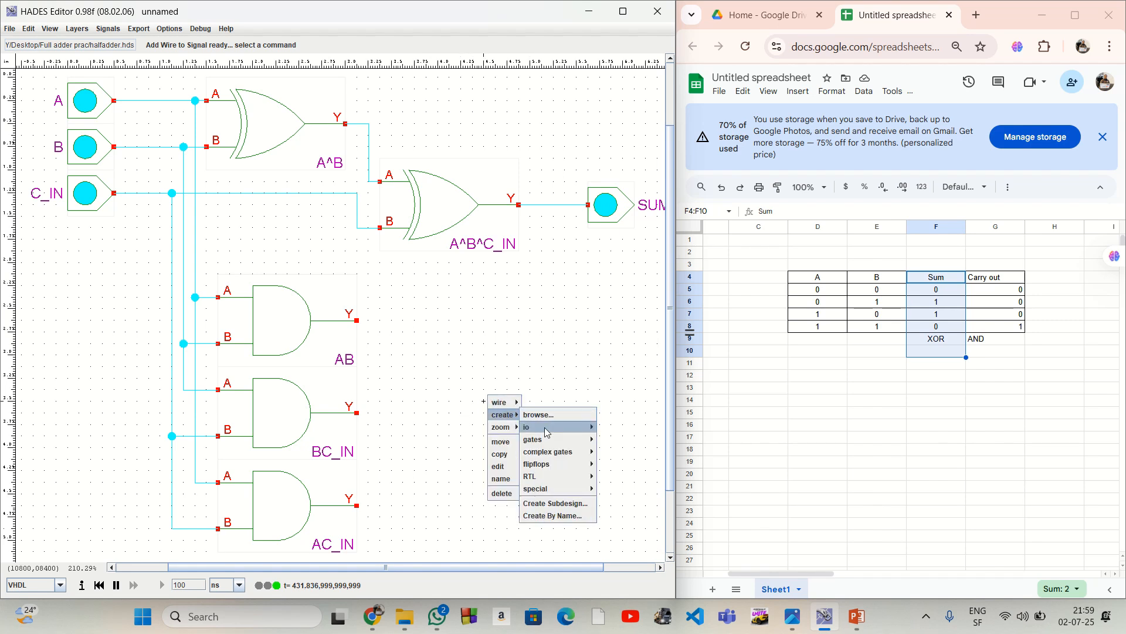
{"action": "mouse_move", "coordinate": [548, 432]}
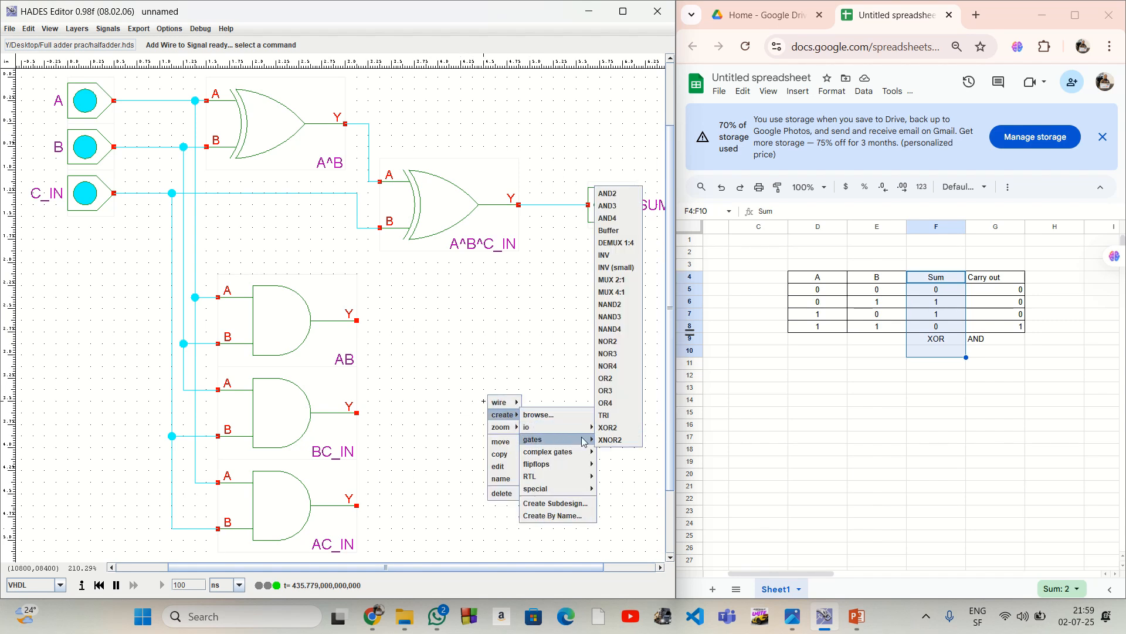
{"action": "left_click", "coordinate": [606, 390]}
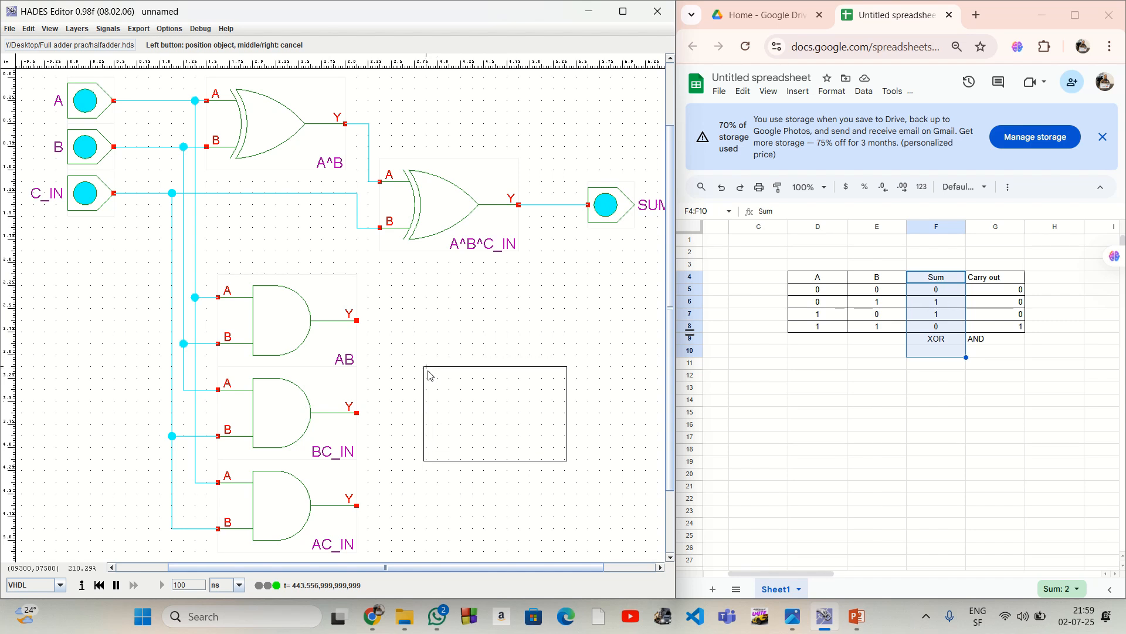
{"action": "left_click", "coordinate": [429, 372]}
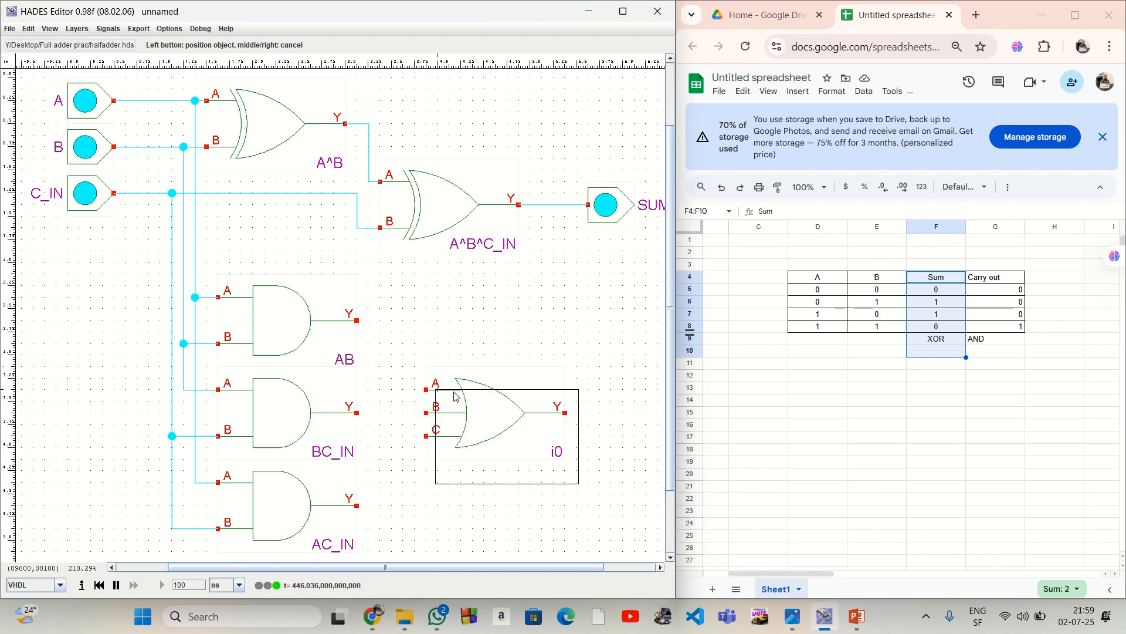
{"action": "right_click", "coordinate": [517, 398]}
Wire the outputs of the AB, BC_IN and AC_IN gates to inputs A, B and C of the OR3 gate.
{"action": "left_click", "coordinate": [357, 321]}
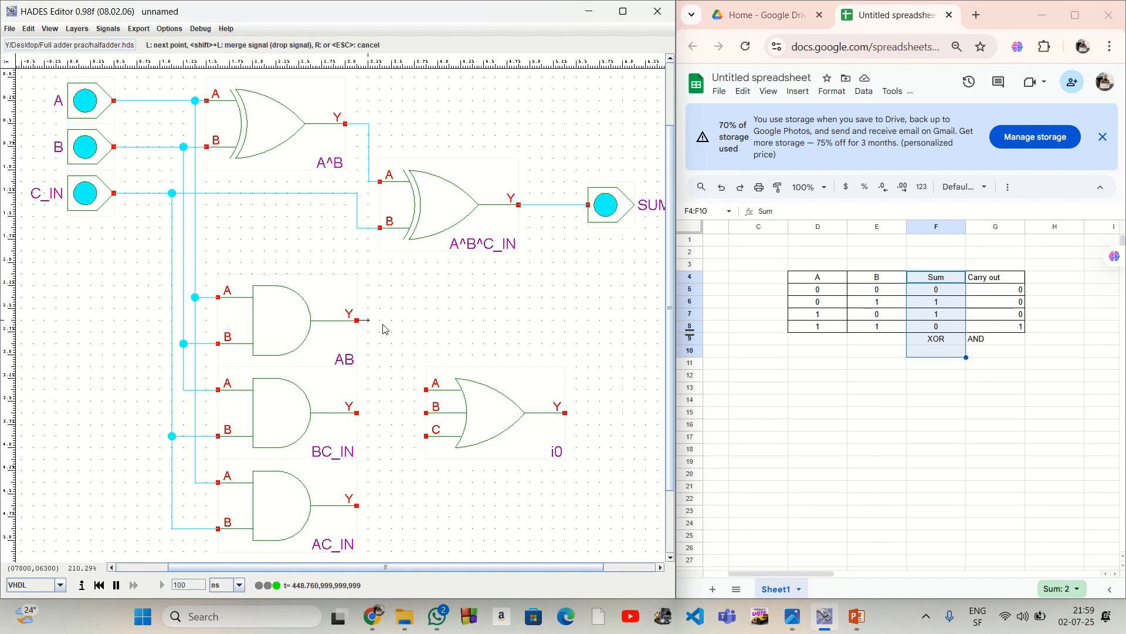
{"action": "left_click", "coordinate": [415, 320]}
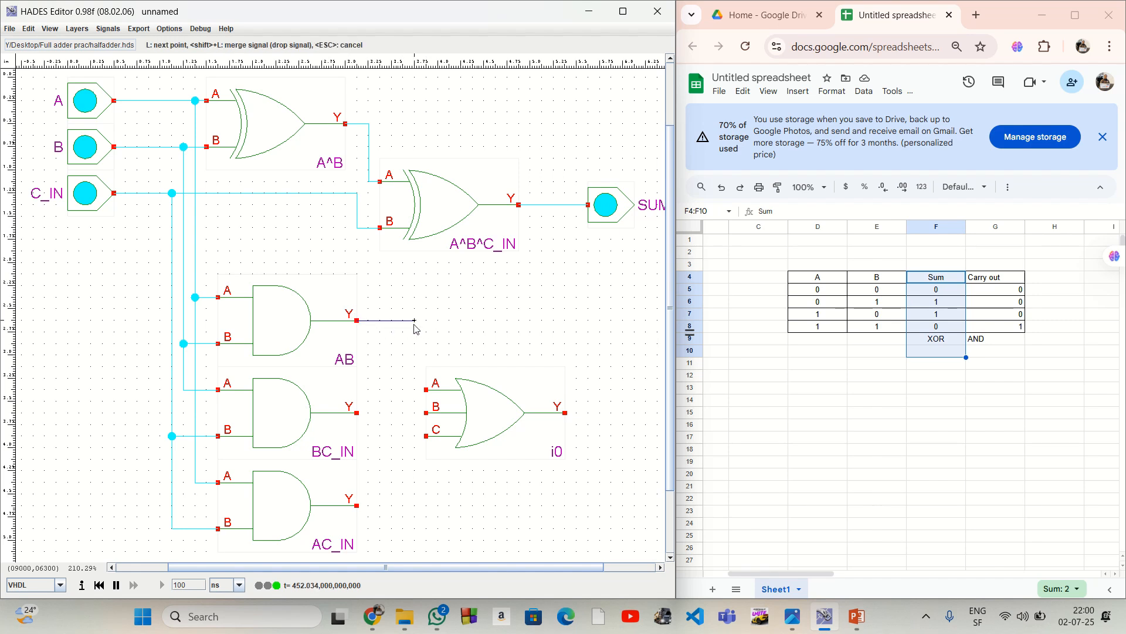
{"action": "left_click", "coordinate": [427, 389]}
{"action": "left_click", "coordinate": [357, 505]}
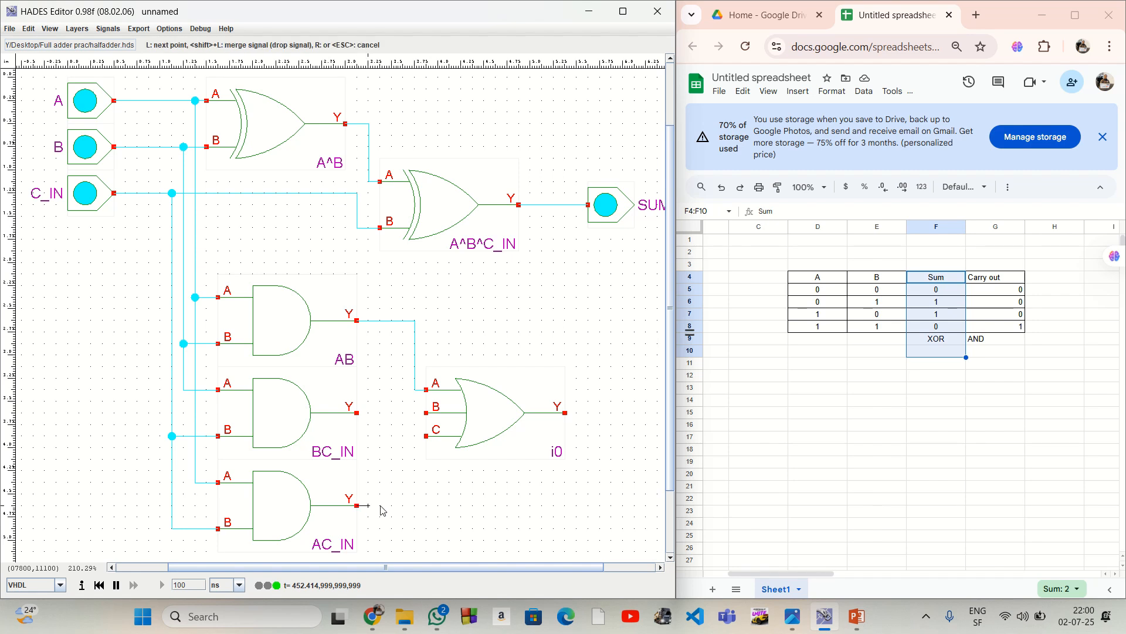
{"action": "left_click", "coordinate": [415, 505]}
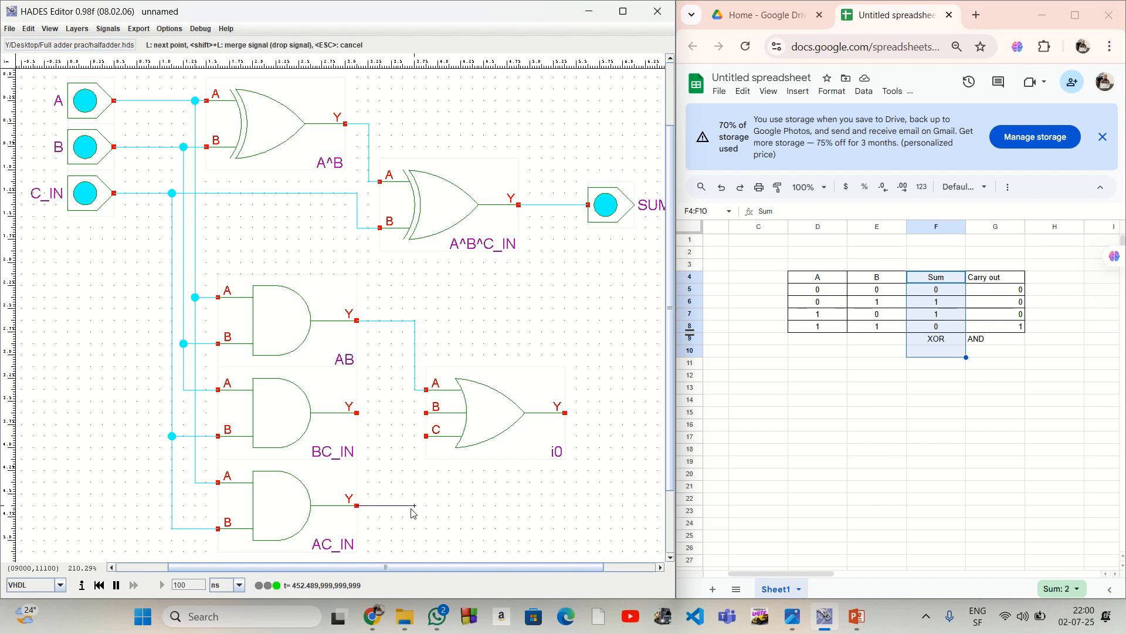
{"action": "left_click", "coordinate": [426, 436]}
{"action": "left_click", "coordinate": [356, 412]}
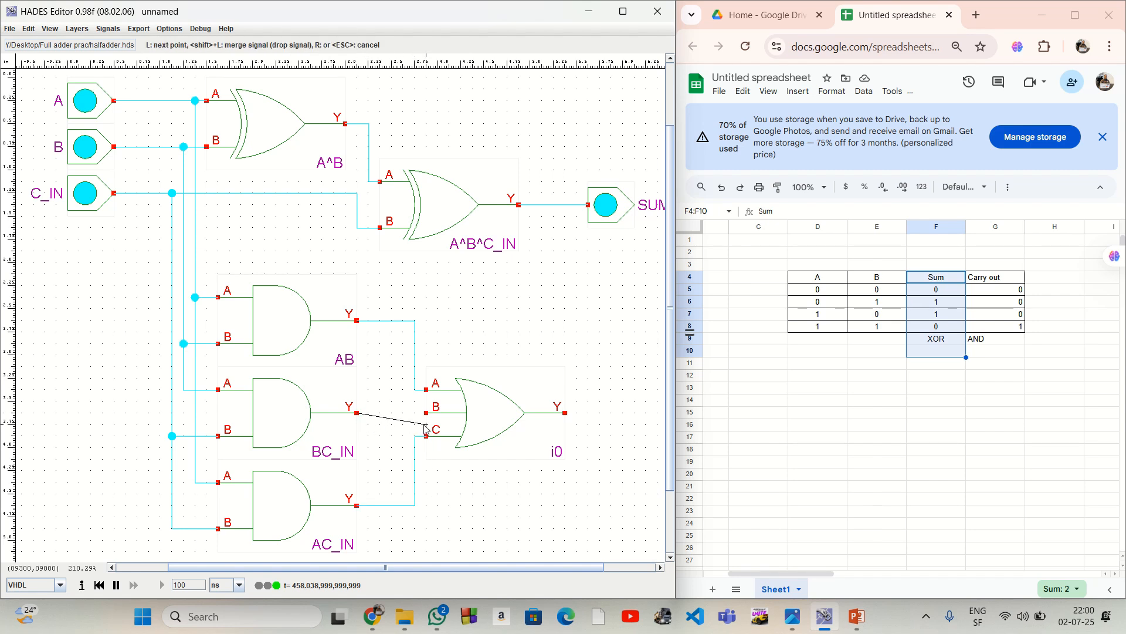
{"action": "left_click", "coordinate": [426, 414]}
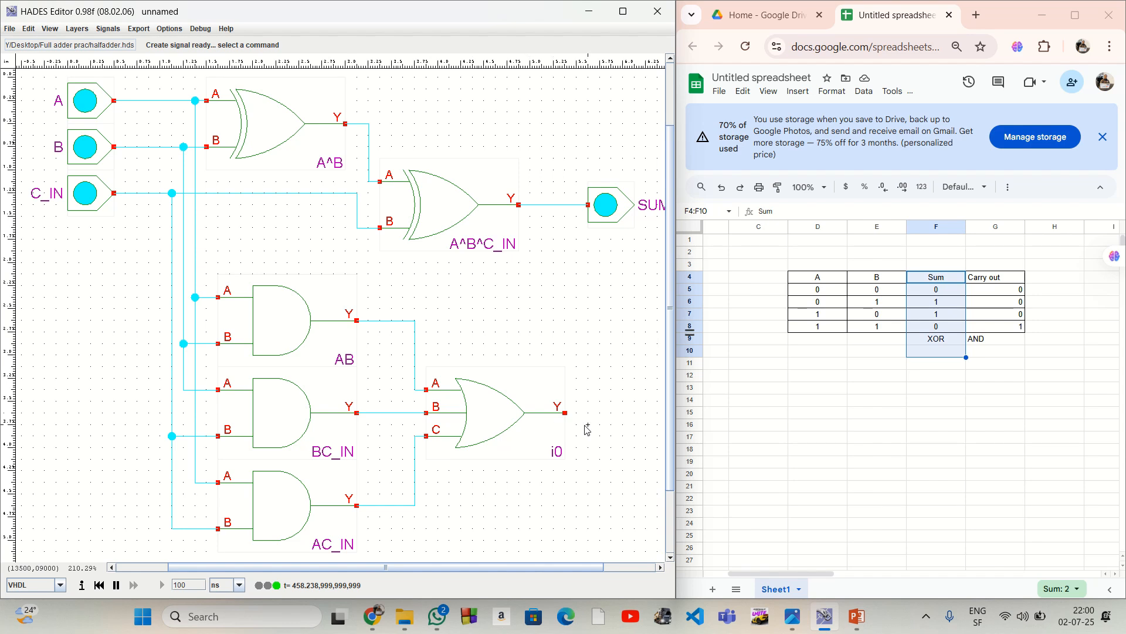
Name the three-input OR gate AB+BC_IN+AC_IN.
{"action": "scroll", "coordinate": [587, 430], "scroll_direction": "right", "scroll_amount": 6}
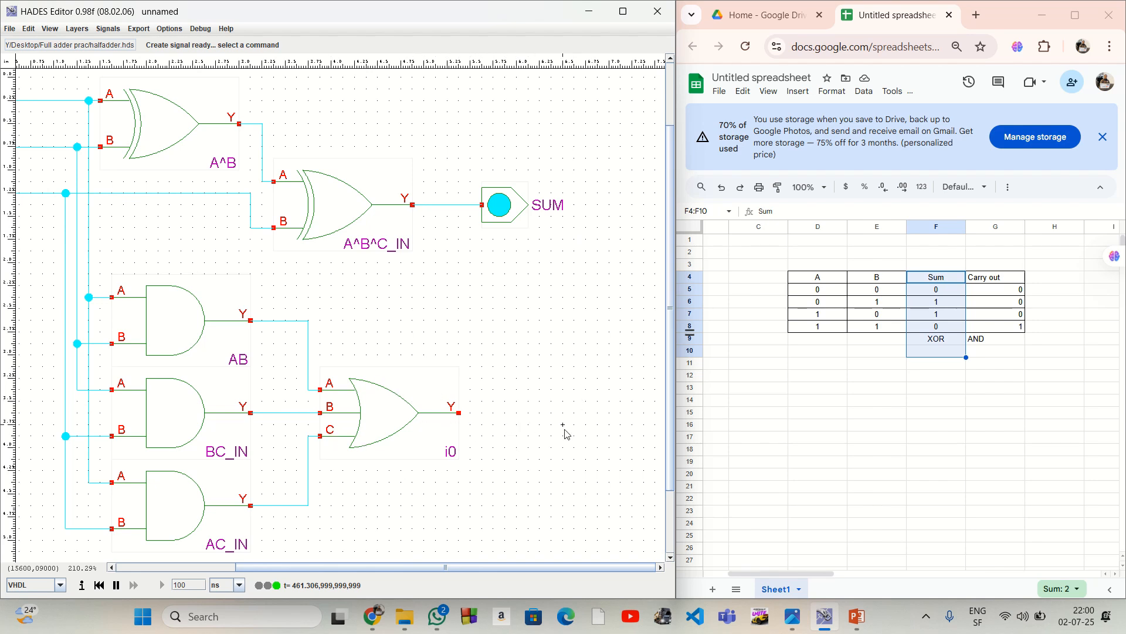
{"action": "right_click", "coordinate": [401, 435]}
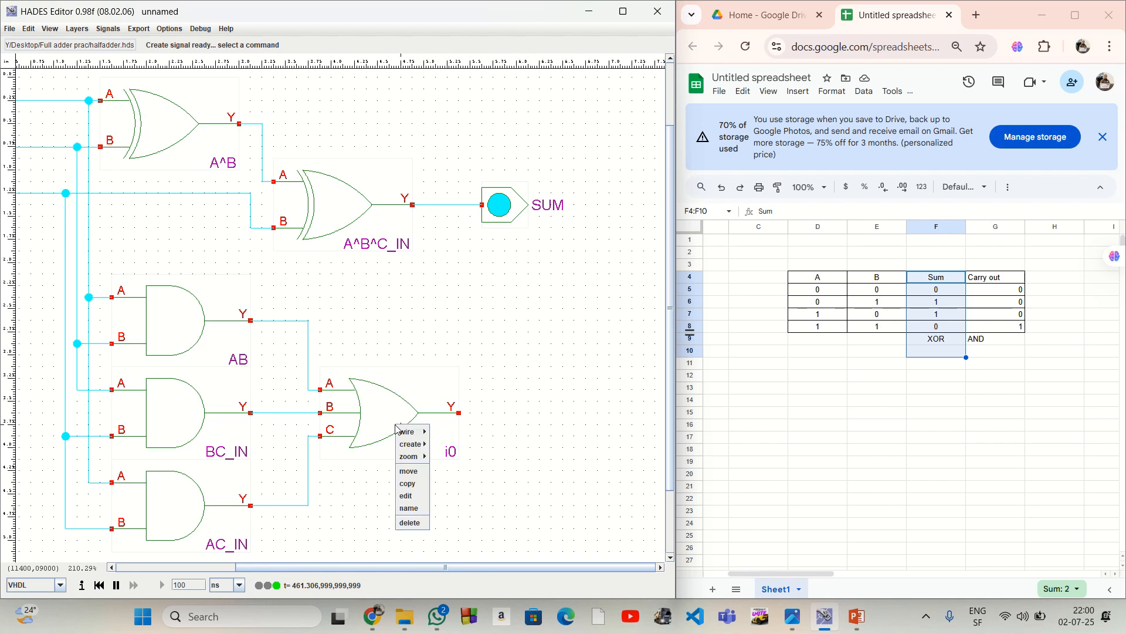
{"action": "left_click", "coordinate": [411, 507]}
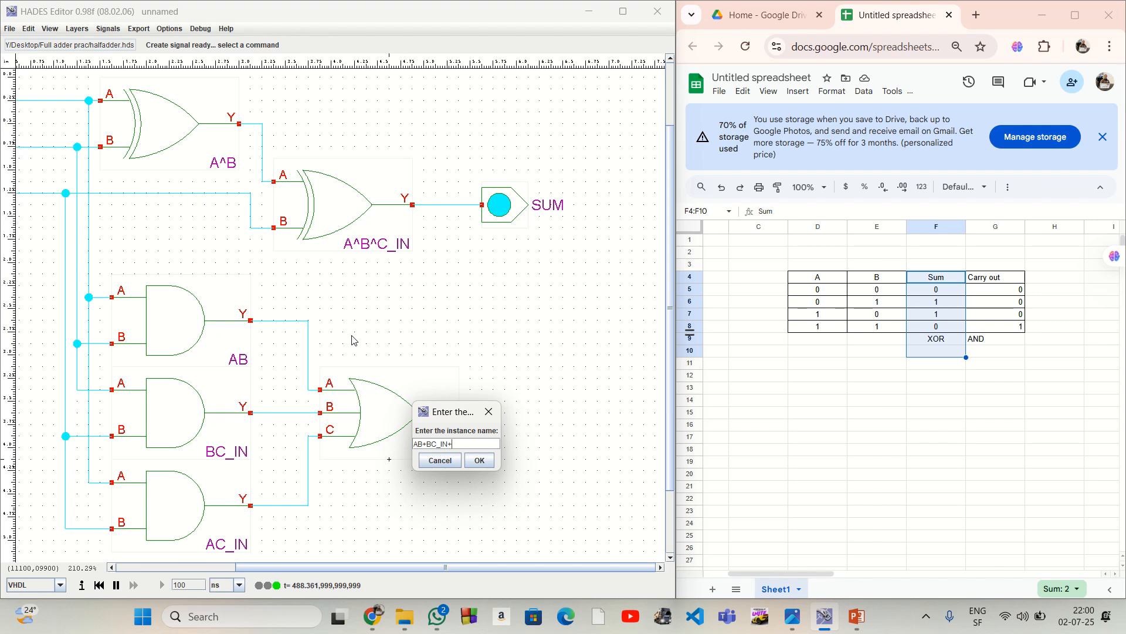
{"action": "type", "text": "AC_IN"}
{"action": "key", "text": "Return"}
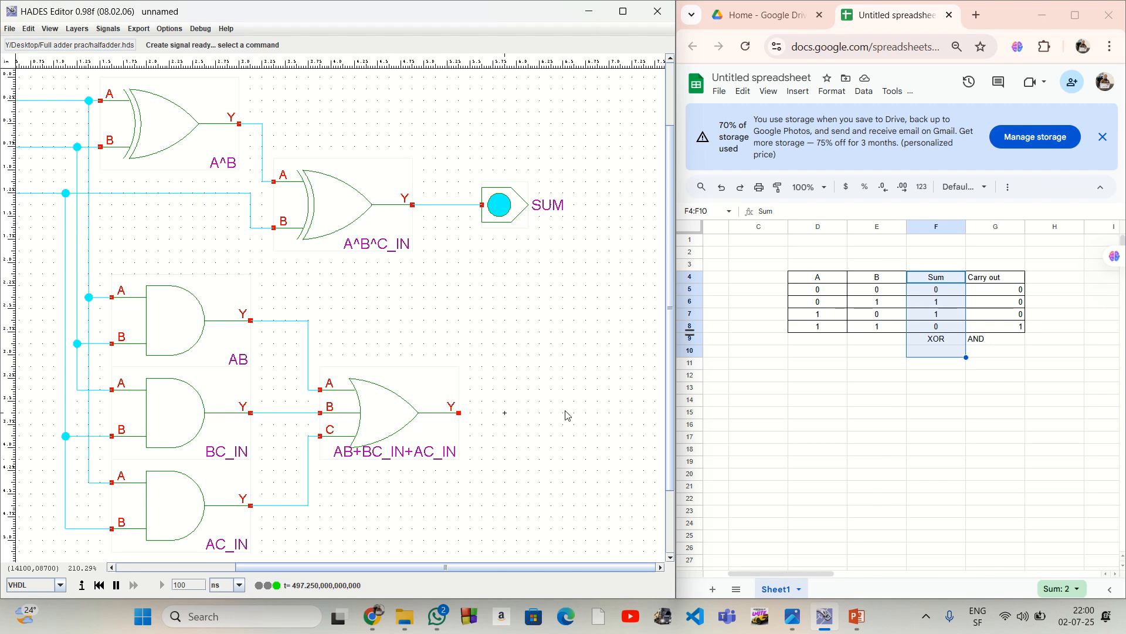
Copy the SUM output to the right of the OR gate and wire the gate's output Y to the copy.
{"action": "right_click", "coordinate": [505, 209]}
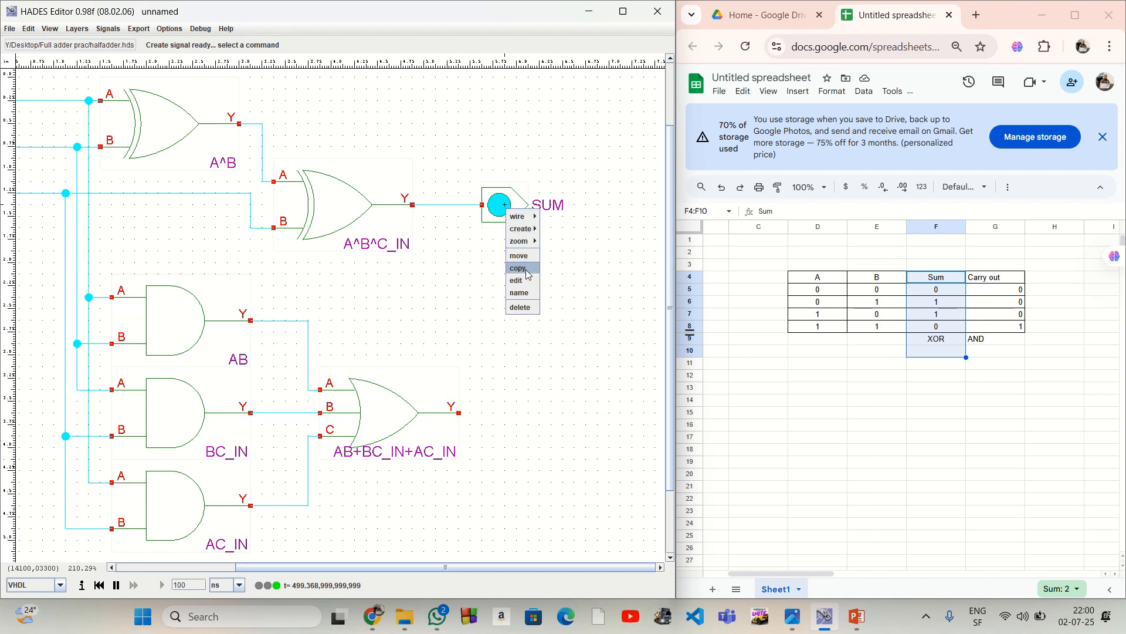
{"action": "left_click", "coordinate": [519, 256]}
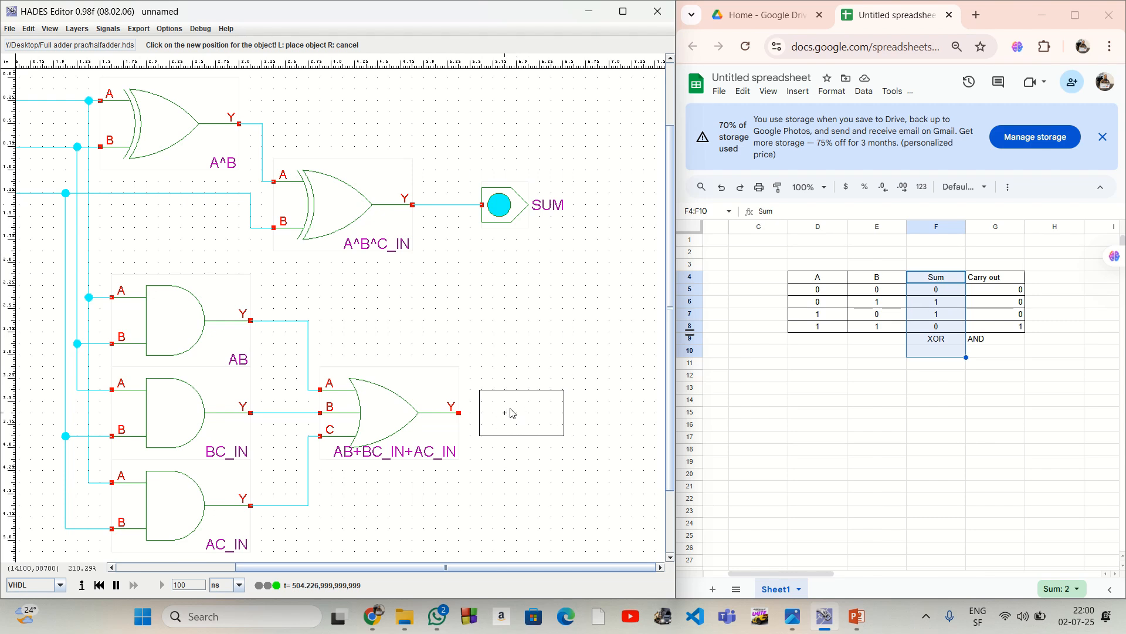
{"action": "left_click", "coordinate": [511, 413]}
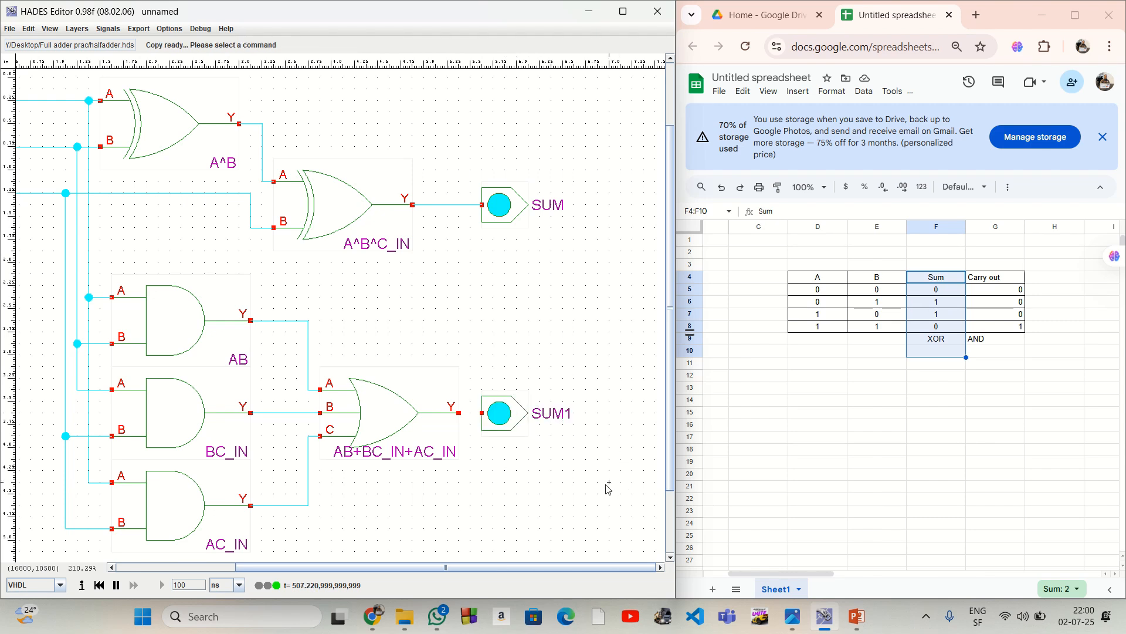
{"action": "left_click", "coordinate": [458, 413]}
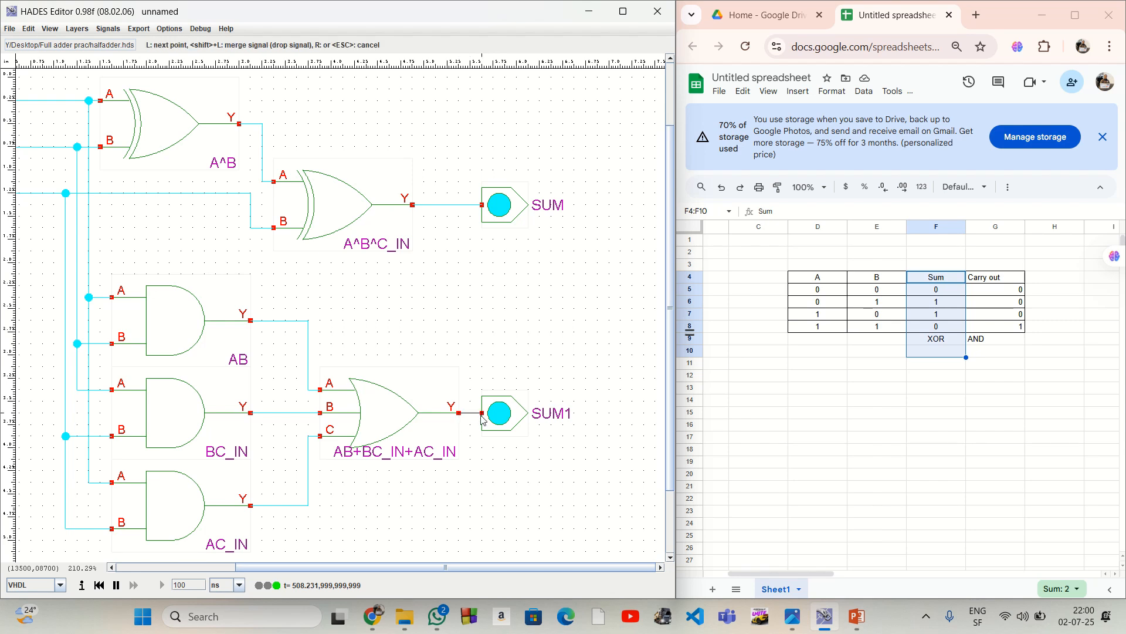
{"action": "left_click", "coordinate": [482, 412]}
Rename the copied output at the OR gate as Carry_out.
{"action": "right_click", "coordinate": [516, 413]}
{"action": "left_click", "coordinate": [543, 504]}
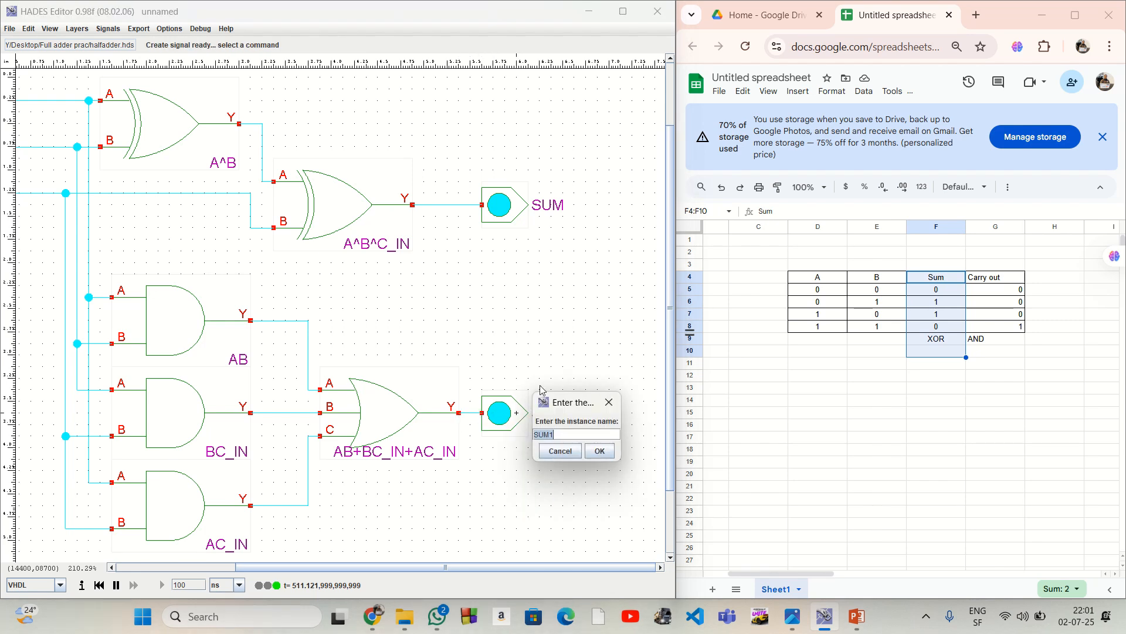
{"action": "type", "text": "Carry_out"}
{"action": "left_click", "coordinate": [603, 451]}
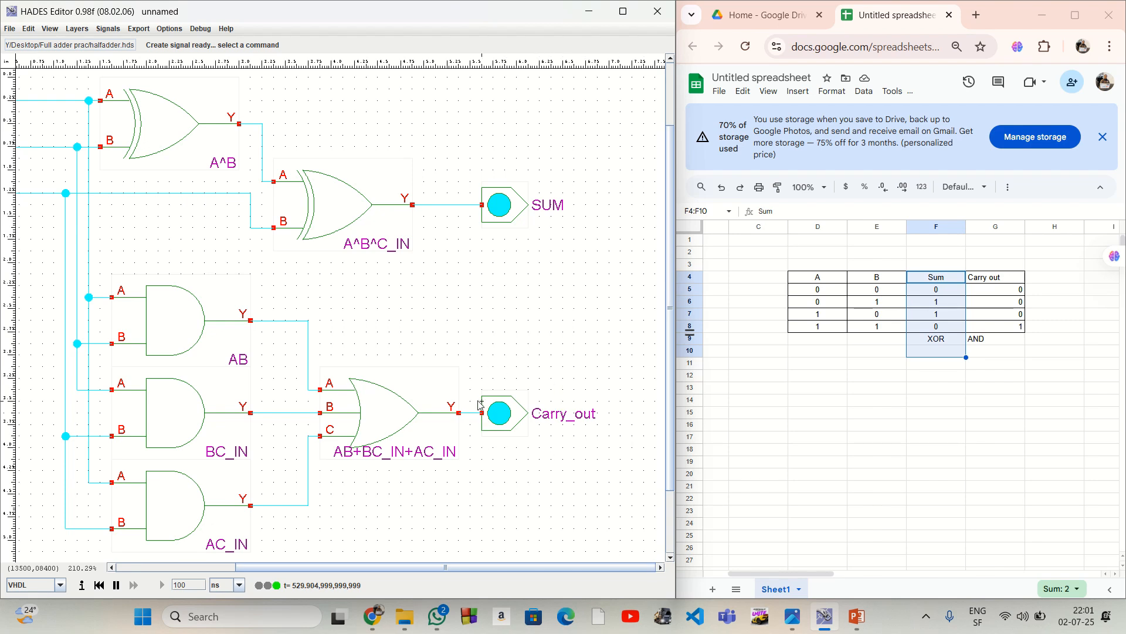
{"action": "left_click", "coordinate": [477, 362]}
{"action": "scroll", "coordinate": [480, 368], "scroll_direction": "left", "scroll_amount": 3}
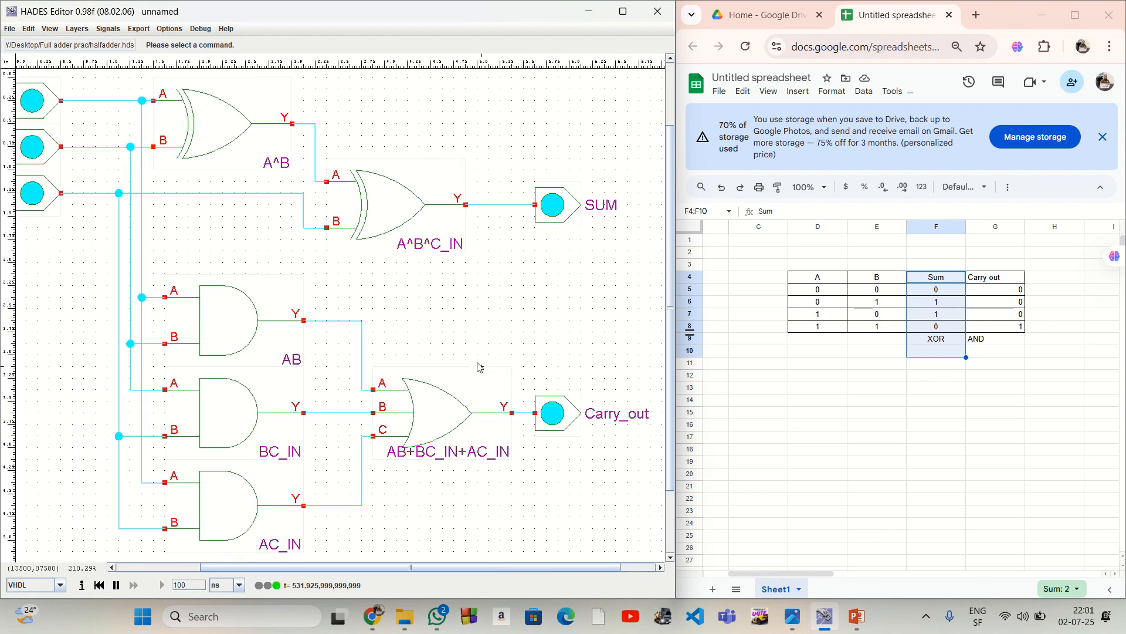
{"action": "scroll", "coordinate": [480, 367], "scroll_direction": "right", "scroll_amount": 2}
{"action": "scroll", "coordinate": [480, 367], "scroll_direction": "left", "scroll_amount": 2}
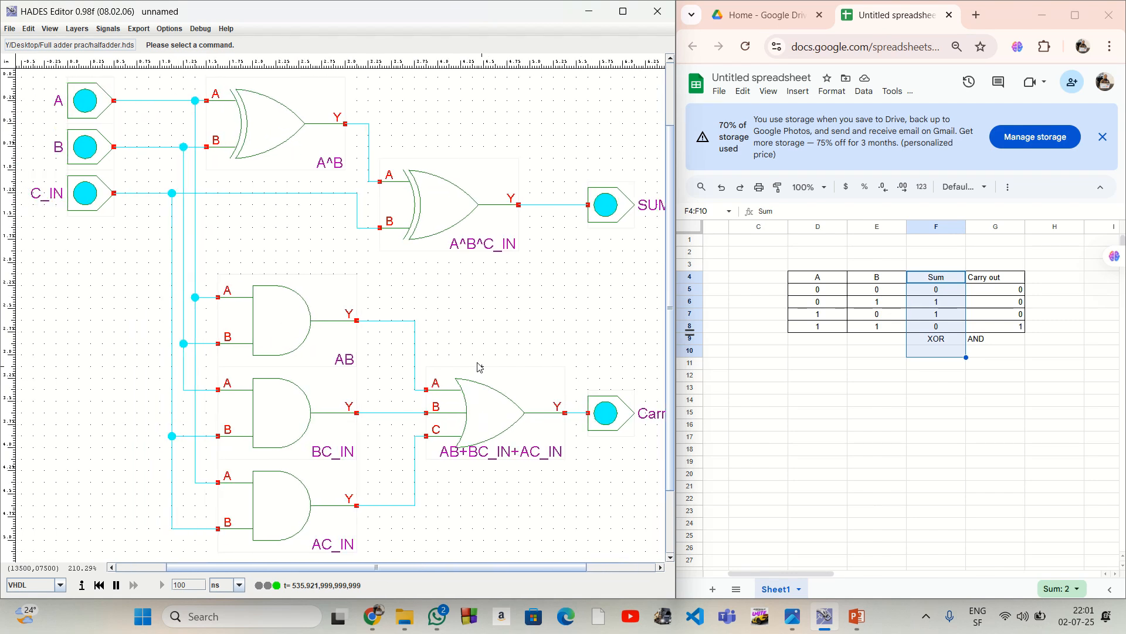
{"action": "scroll", "coordinate": [480, 368], "scroll_direction": "right", "scroll_amount": 2}
{"action": "scroll", "coordinate": [480, 367], "scroll_direction": "left", "scroll_amount": 1}
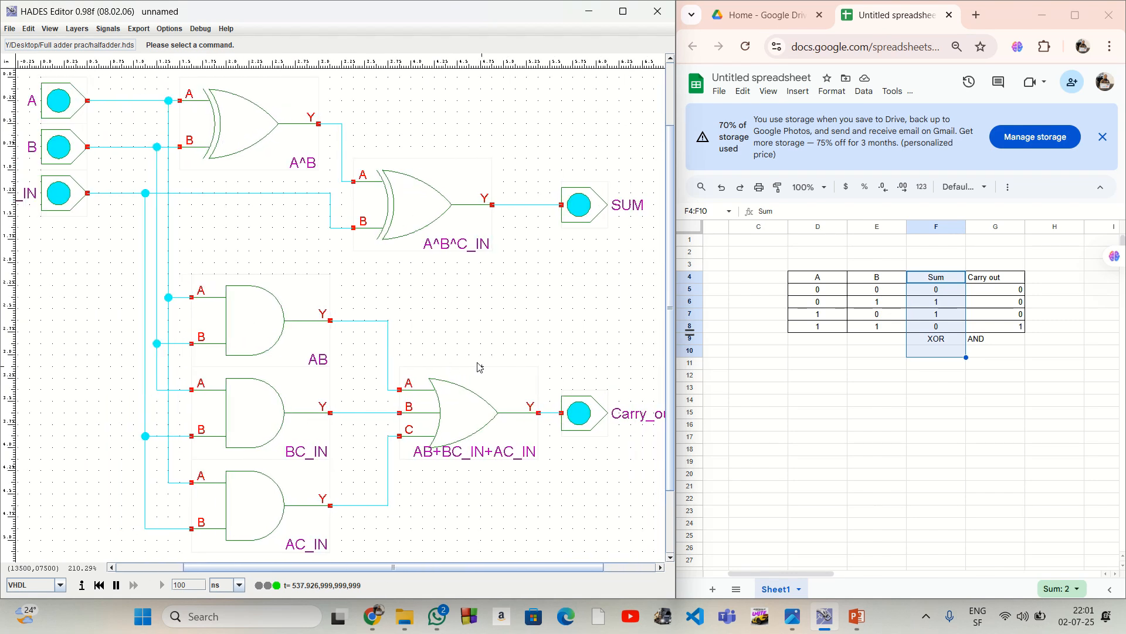
{"action": "left_click", "coordinate": [991, 388]}
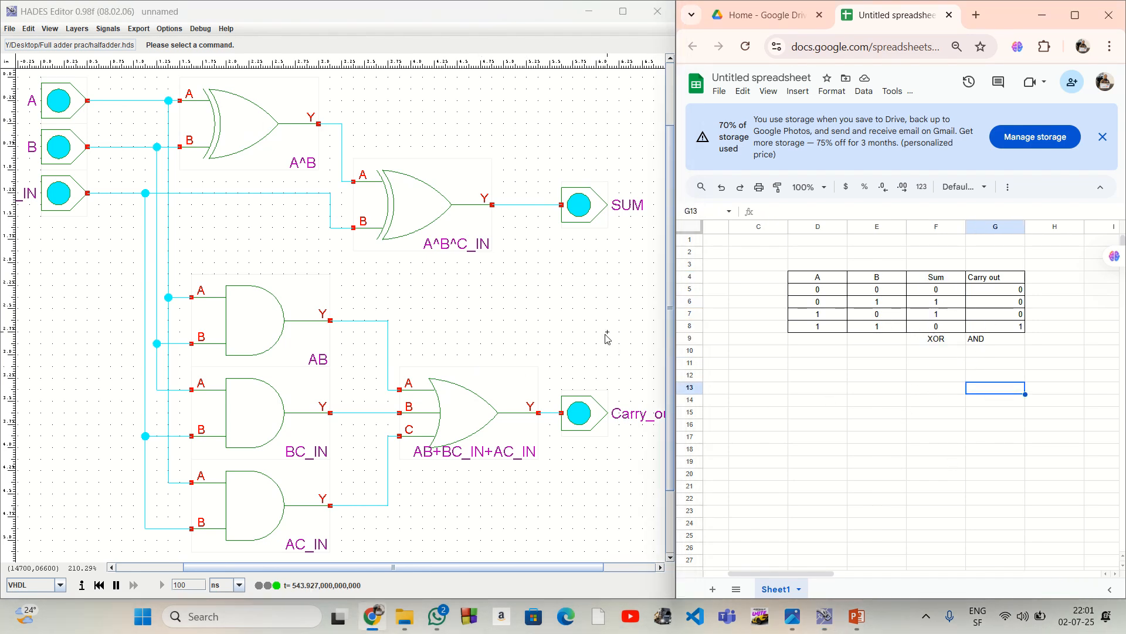
Set the full adder's inputs A, B and C_IN to 0.
{"action": "left_click", "coordinate": [572, 338]}
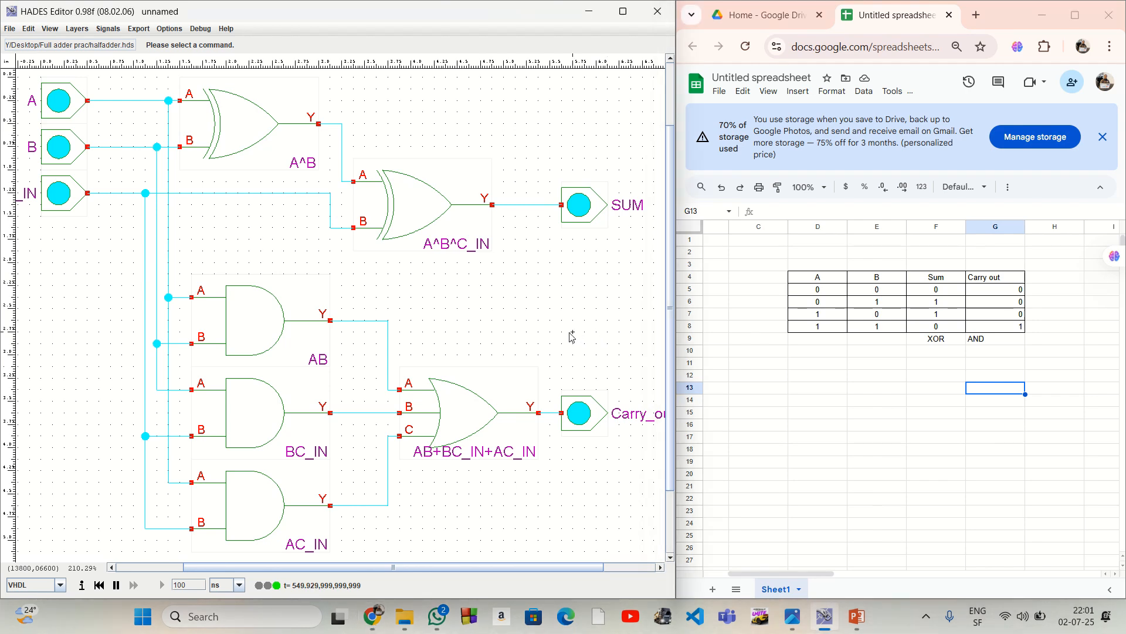
{"action": "scroll", "coordinate": [572, 337], "scroll_direction": "down", "scroll_amount": 1}
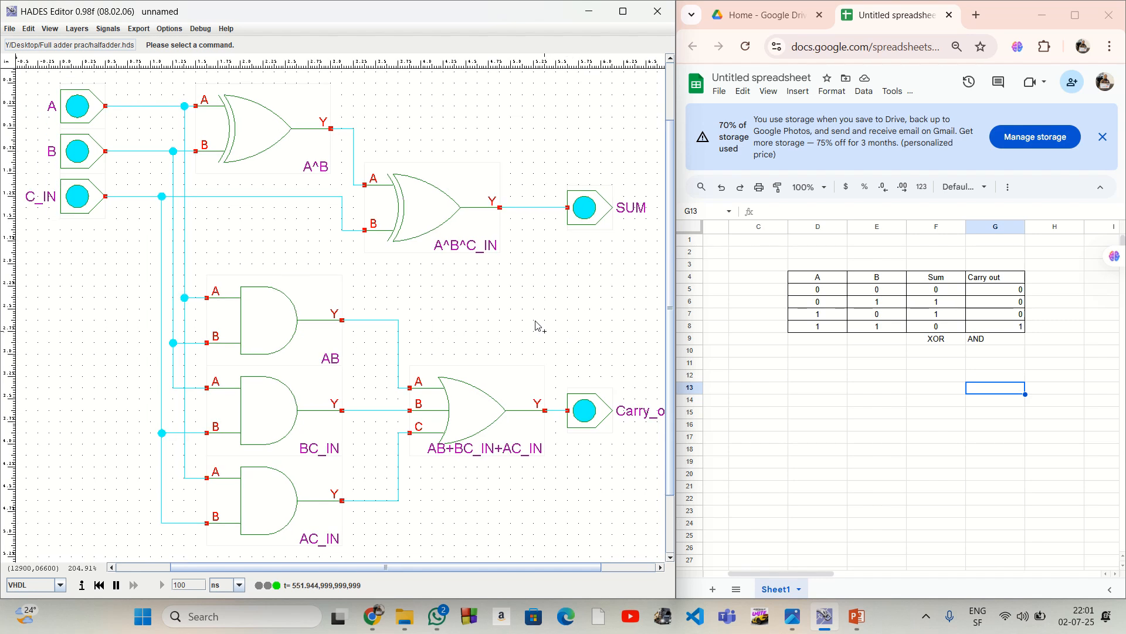
{"action": "left_click", "coordinate": [78, 155]}
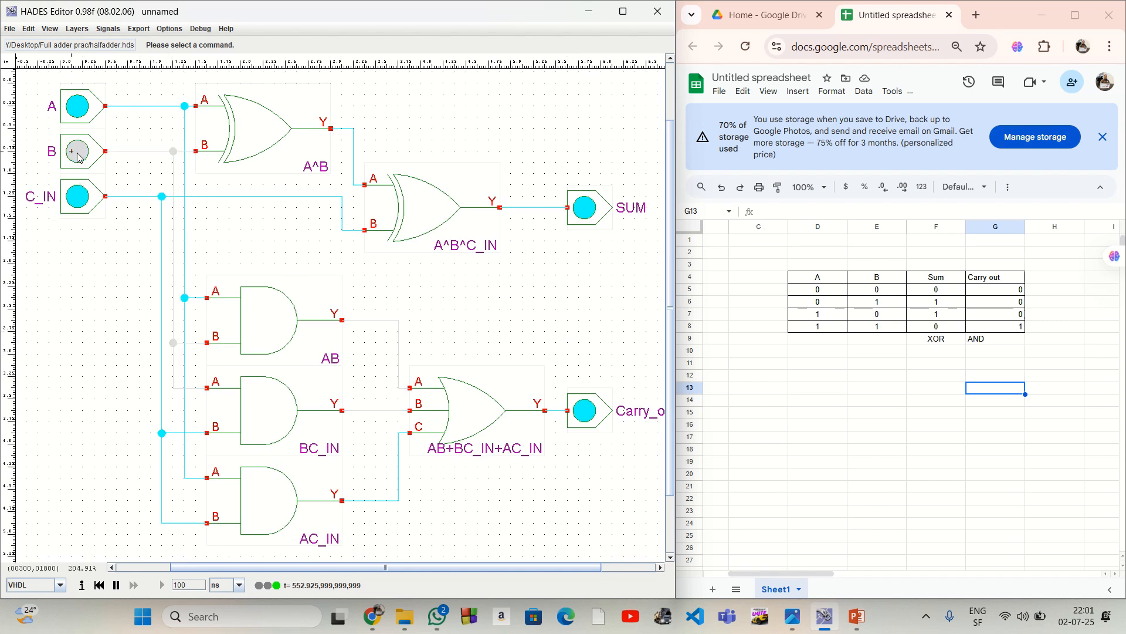
{"action": "left_click", "coordinate": [76, 112]}
{"action": "left_click", "coordinate": [75, 191]}
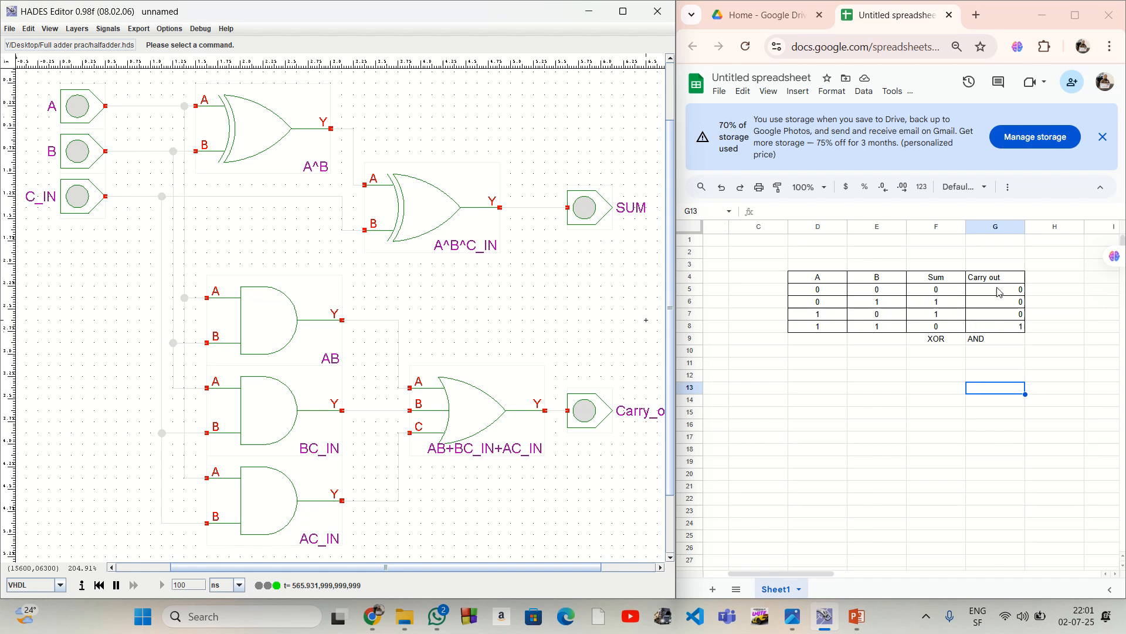
Test the full adder with C_IN at 0 for the A/B combinations 0/1, 1/1, 1/0 and 1/1.
{"action": "left_click", "coordinate": [80, 153]}
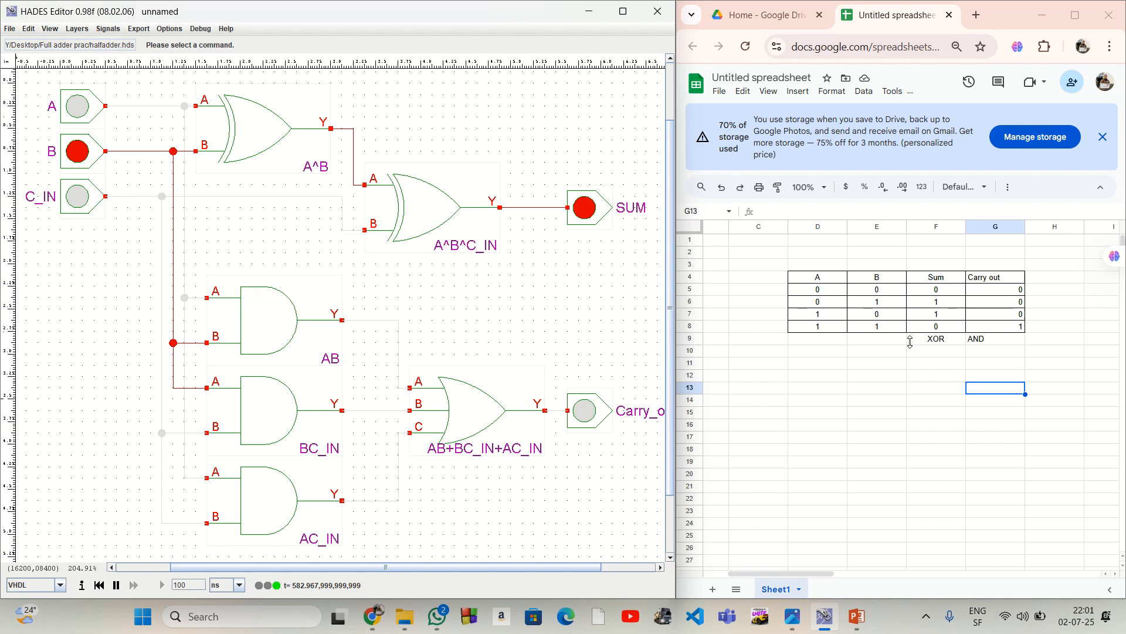
{"action": "left_click", "coordinate": [78, 106]}
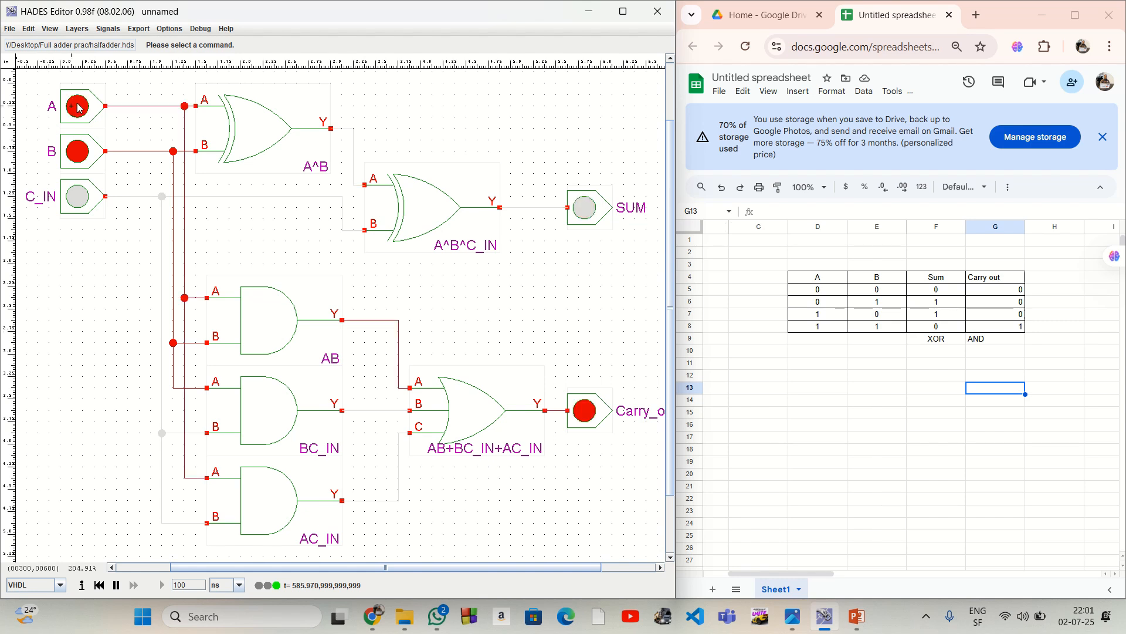
{"action": "left_click", "coordinate": [77, 154]}
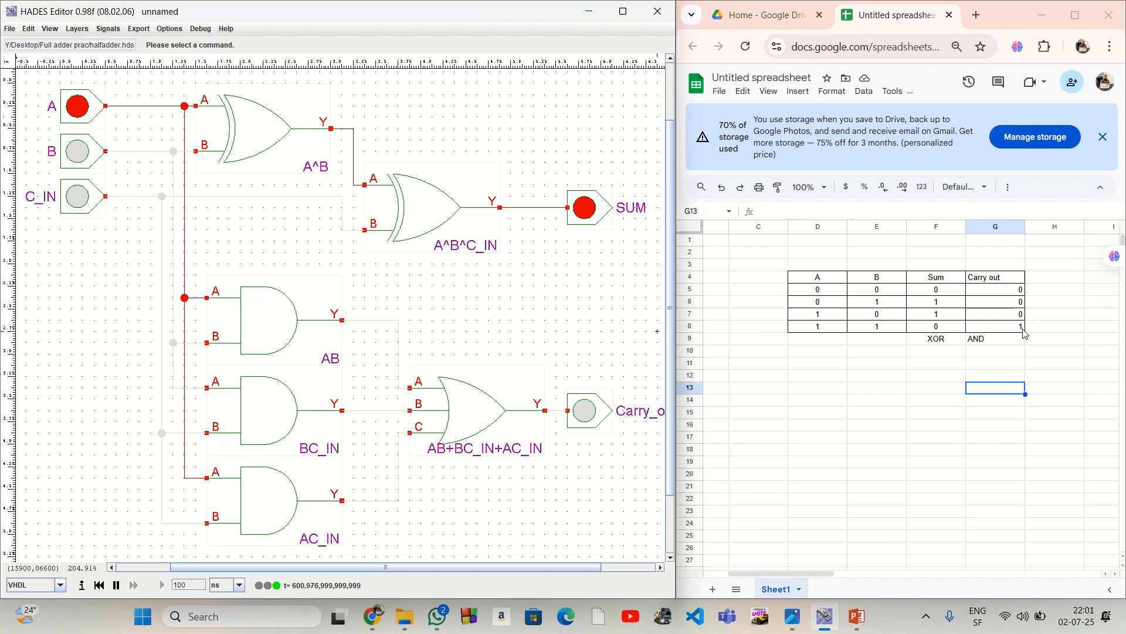
{"action": "left_click", "coordinate": [78, 152]}
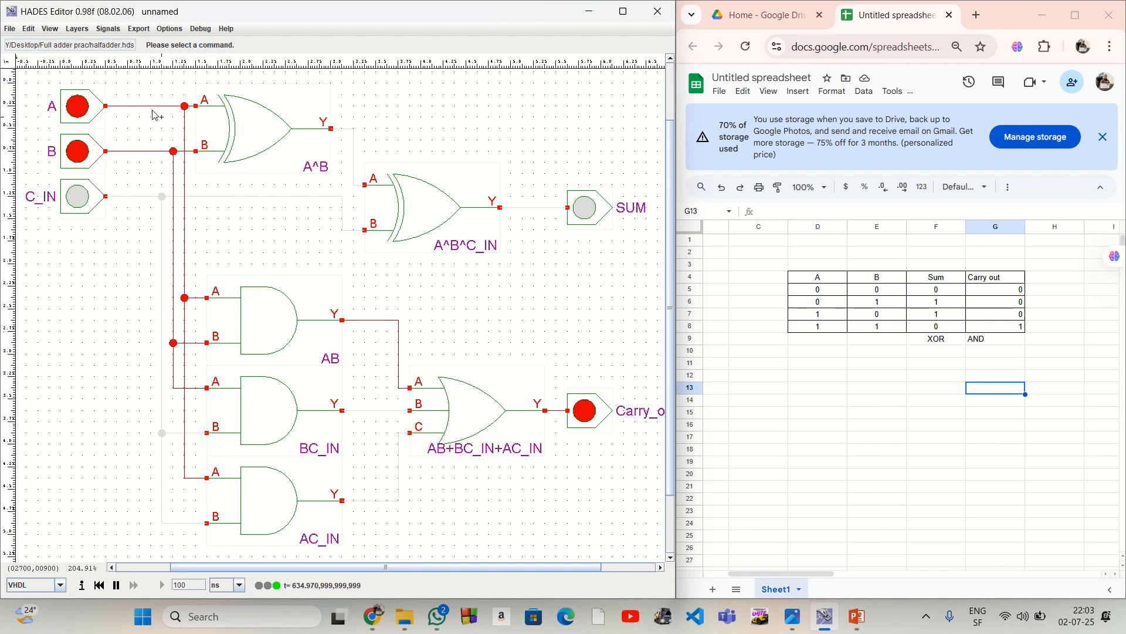
Create a symbol for the full adder design and start a new empty design.
{"action": "left_click", "coordinate": [29, 29]}
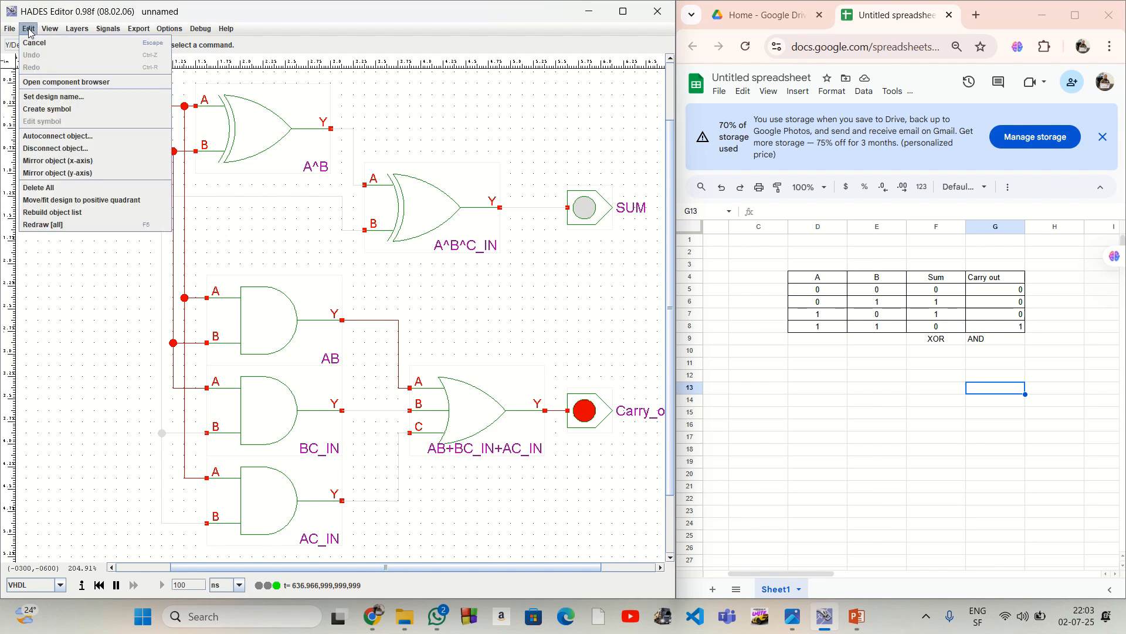
{"action": "left_click", "coordinate": [55, 109]}
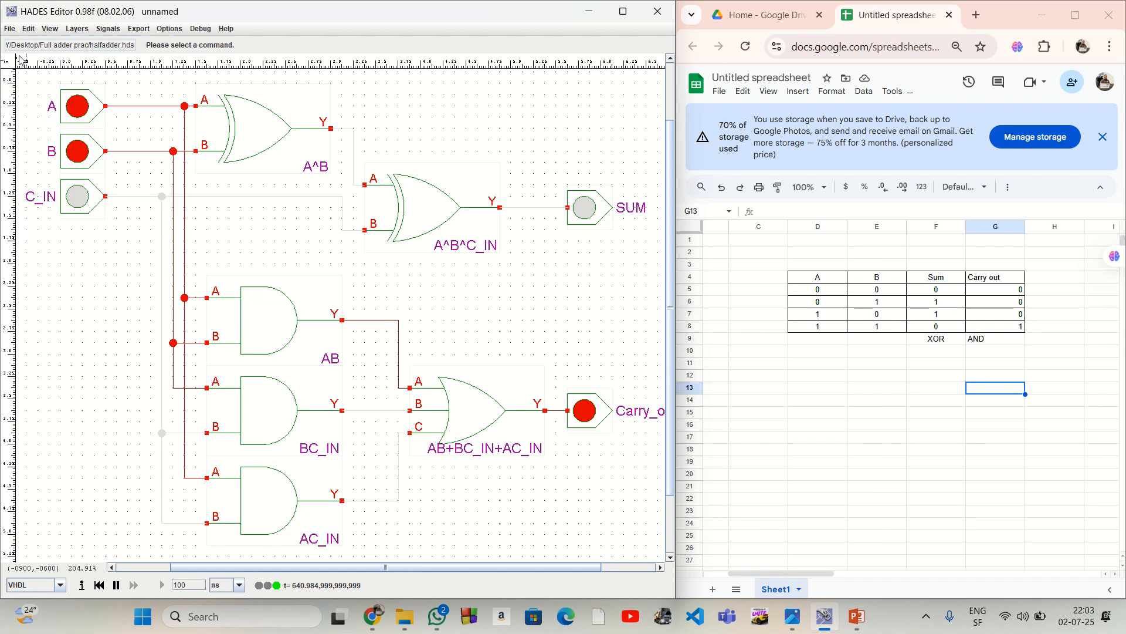
{"action": "left_click", "coordinate": [10, 29]}
{"action": "left_click", "coordinate": [17, 44]}
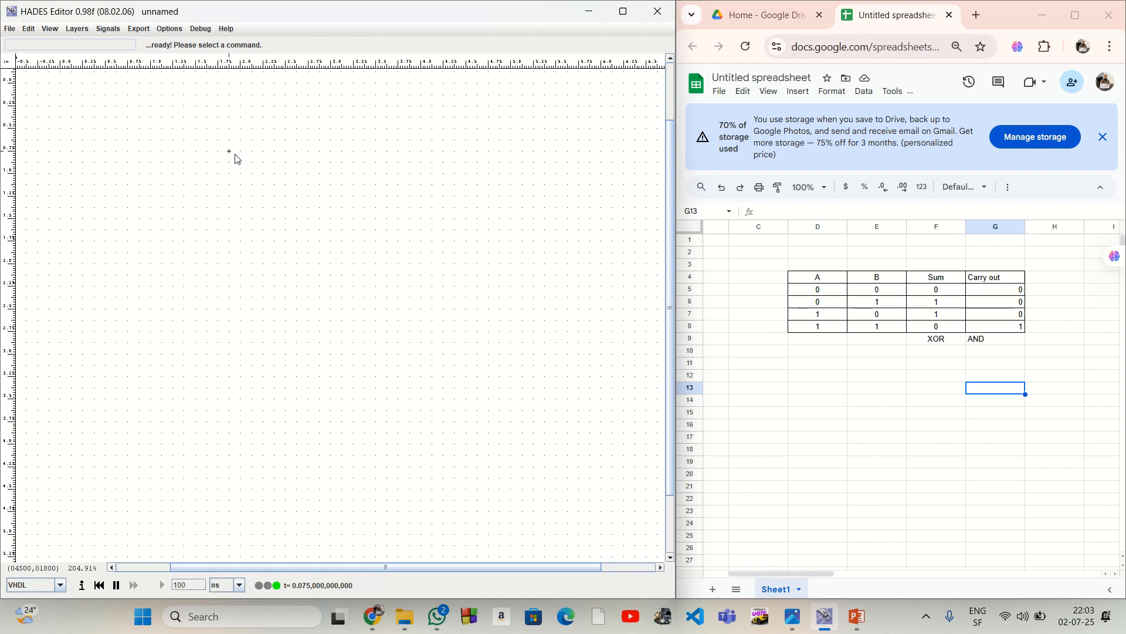
Set the magnetic grid of the new design to 1/8 inch.
{"action": "left_click", "coordinate": [49, 28]}
{"action": "mouse_move", "coordinate": [124, 146]}
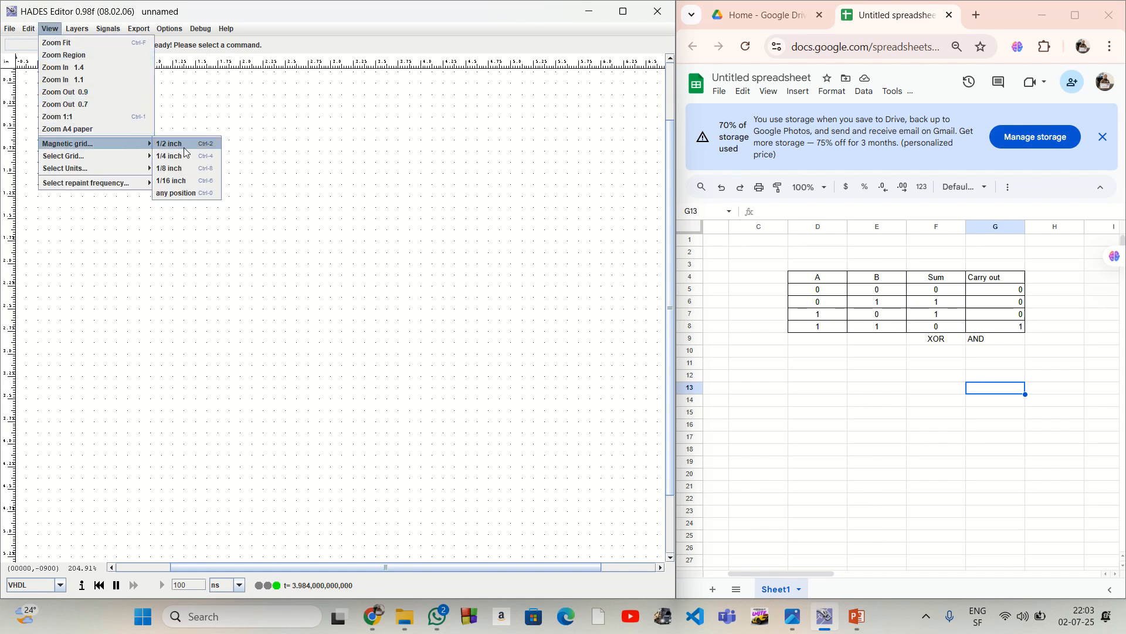
{"action": "left_click", "coordinate": [184, 169]}
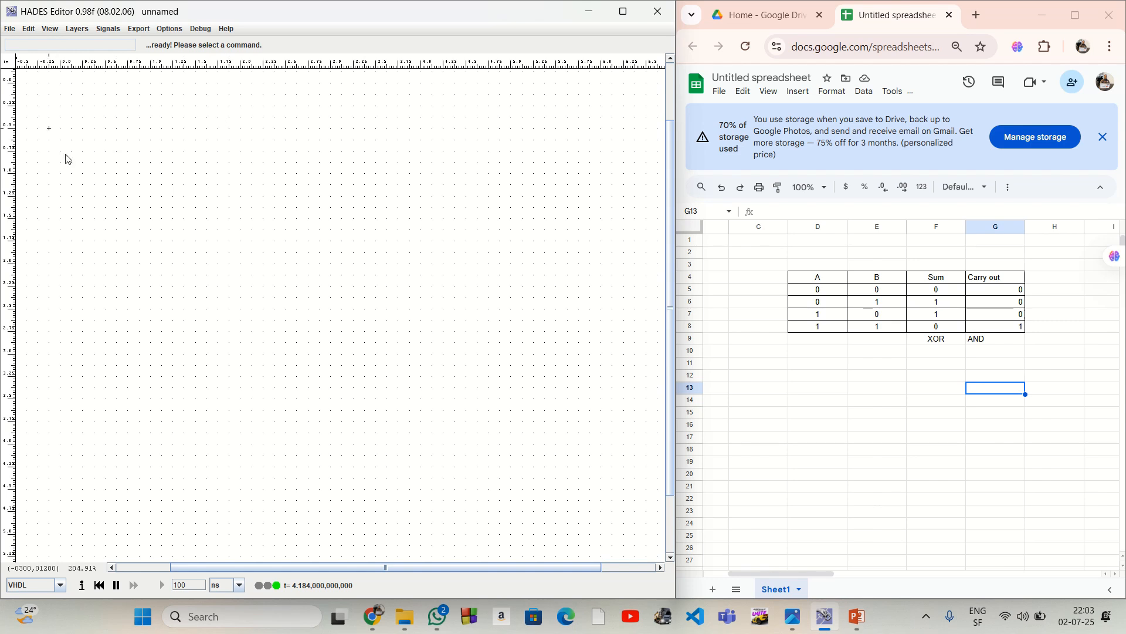
Create a subdesign from halfadder.hds and place four instances of it in a vertical column.
{"action": "right_click", "coordinate": [298, 212]}
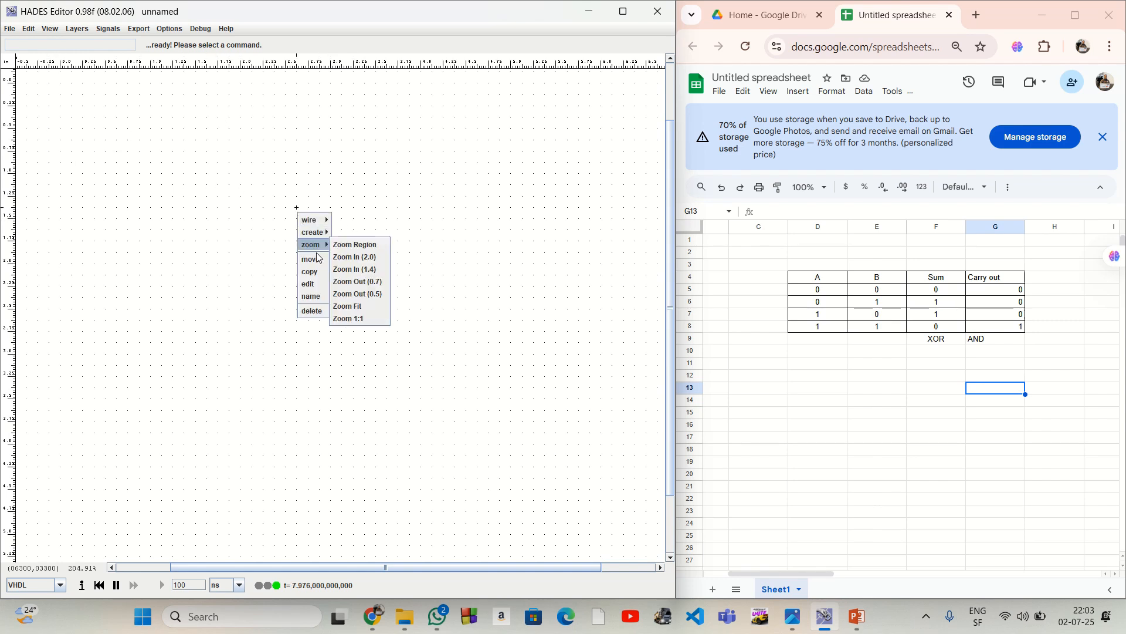
{"action": "mouse_move", "coordinate": [319, 232]}
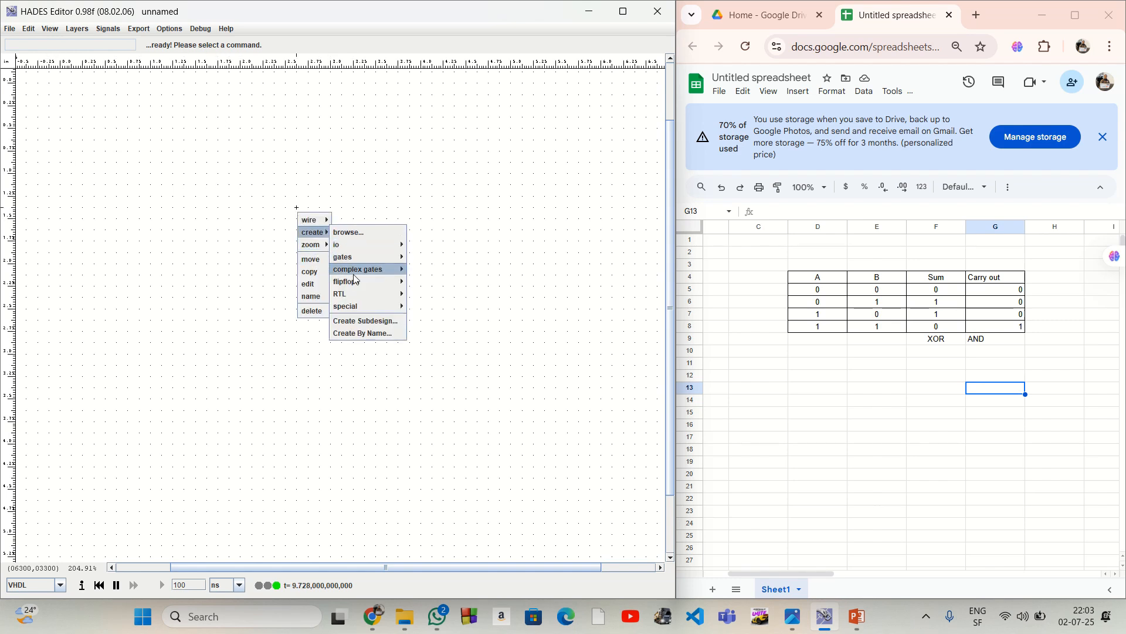
{"action": "left_click", "coordinate": [365, 321]}
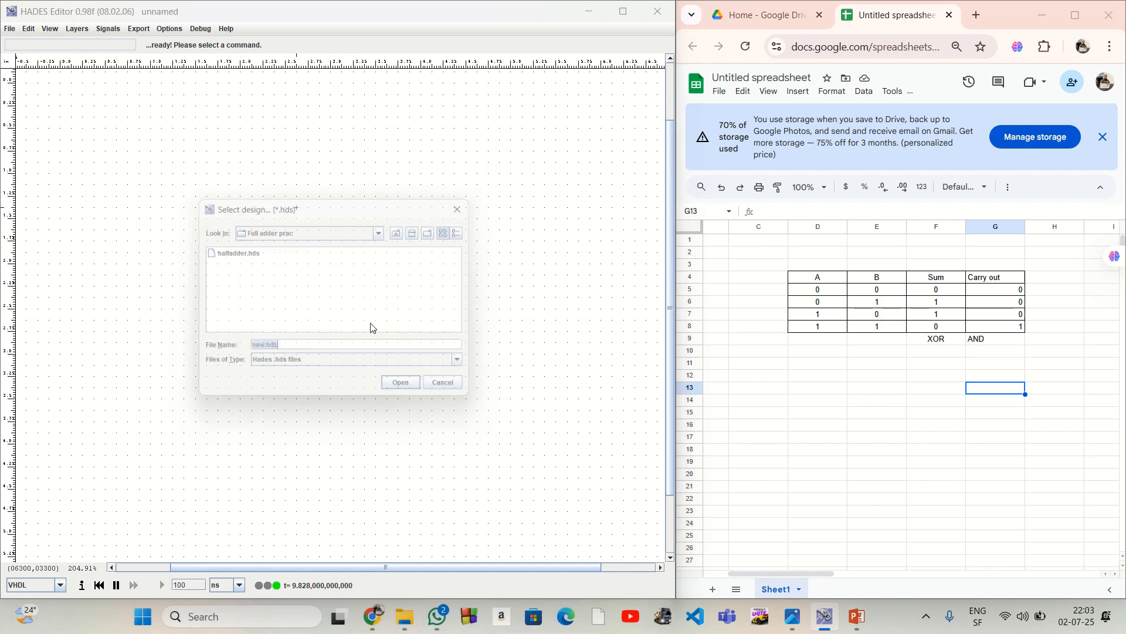
{"action": "double_click", "coordinate": [240, 253]}
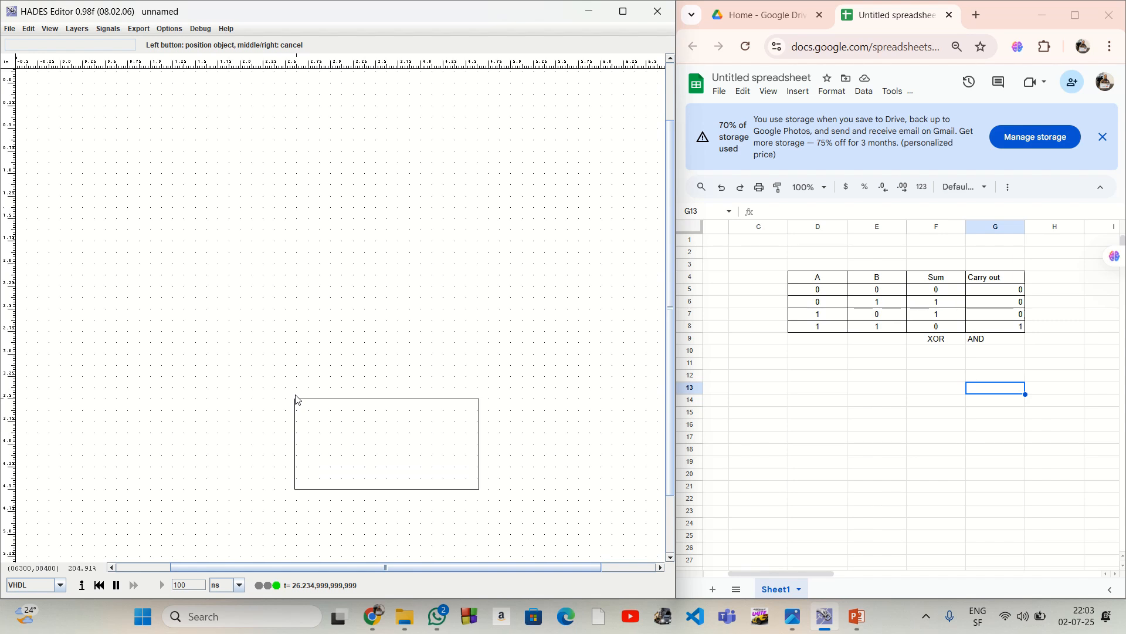
{"action": "left_click", "coordinate": [297, 399]}
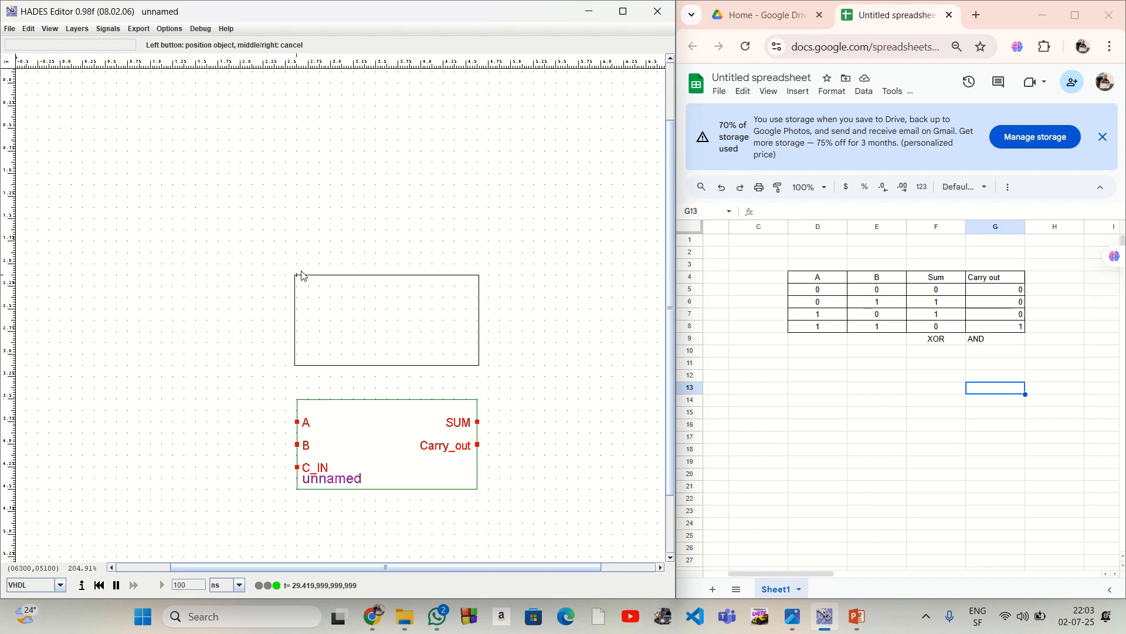
{"action": "left_click", "coordinate": [302, 275]}
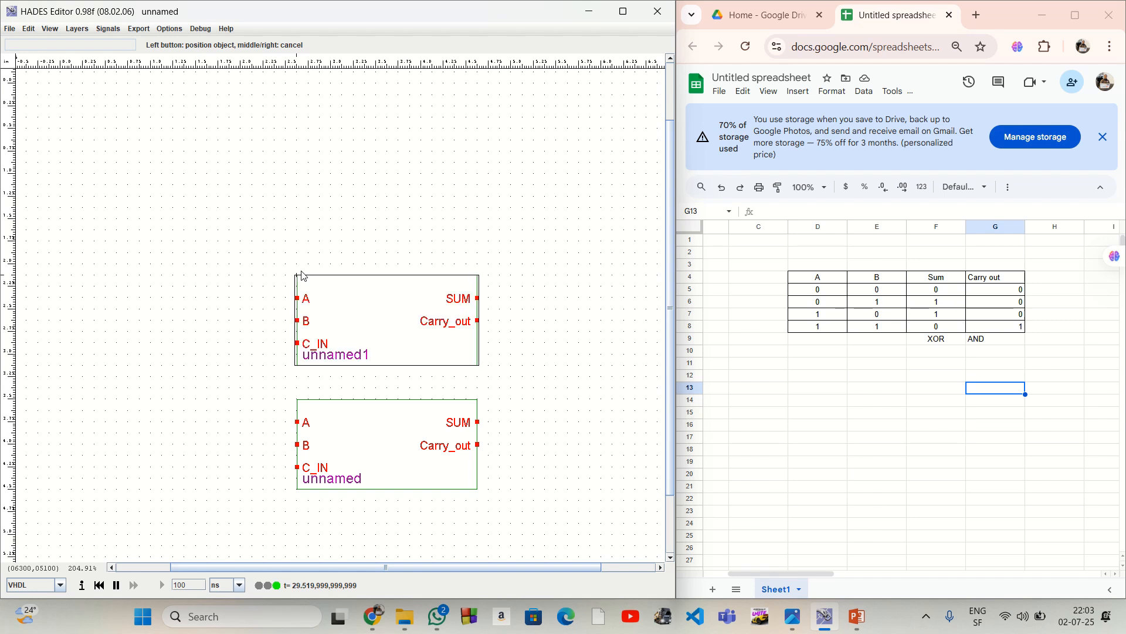
{"action": "left_click", "coordinate": [298, 153]}
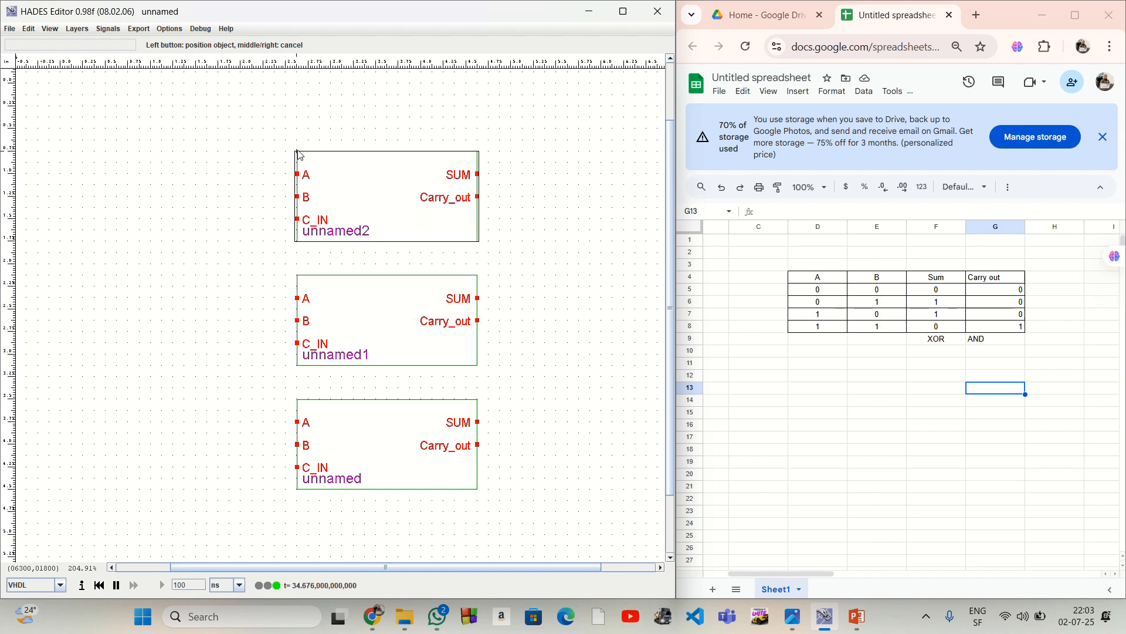
{"action": "scroll", "coordinate": [299, 154], "scroll_direction": "up", "scroll_amount": 3}
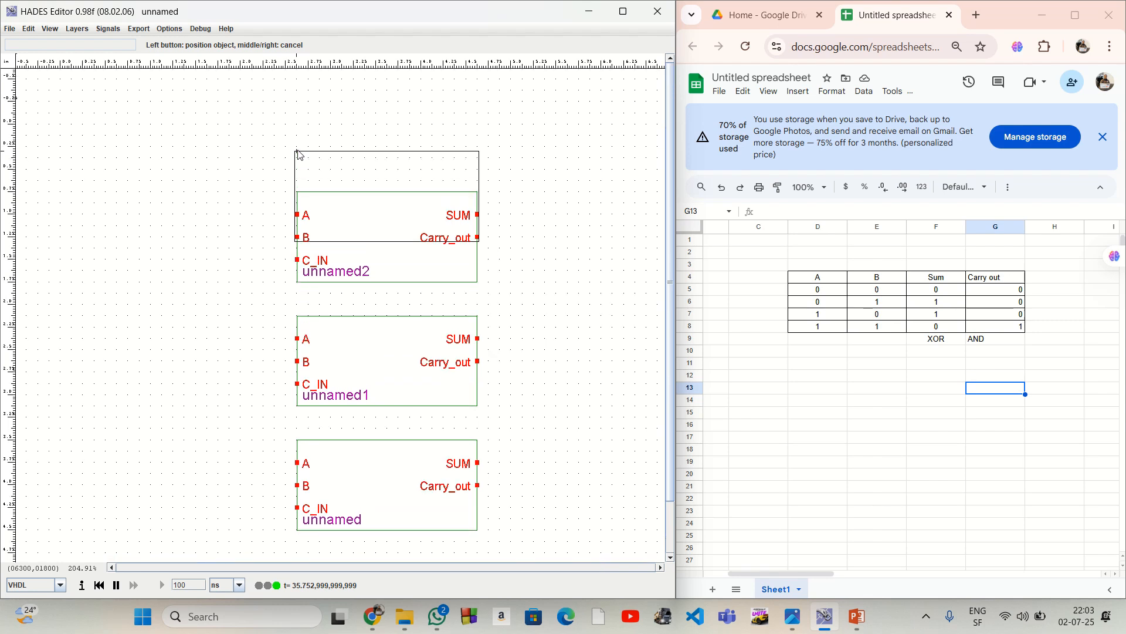
{"action": "scroll", "coordinate": [300, 155], "scroll_direction": "up", "scroll_amount": 1}
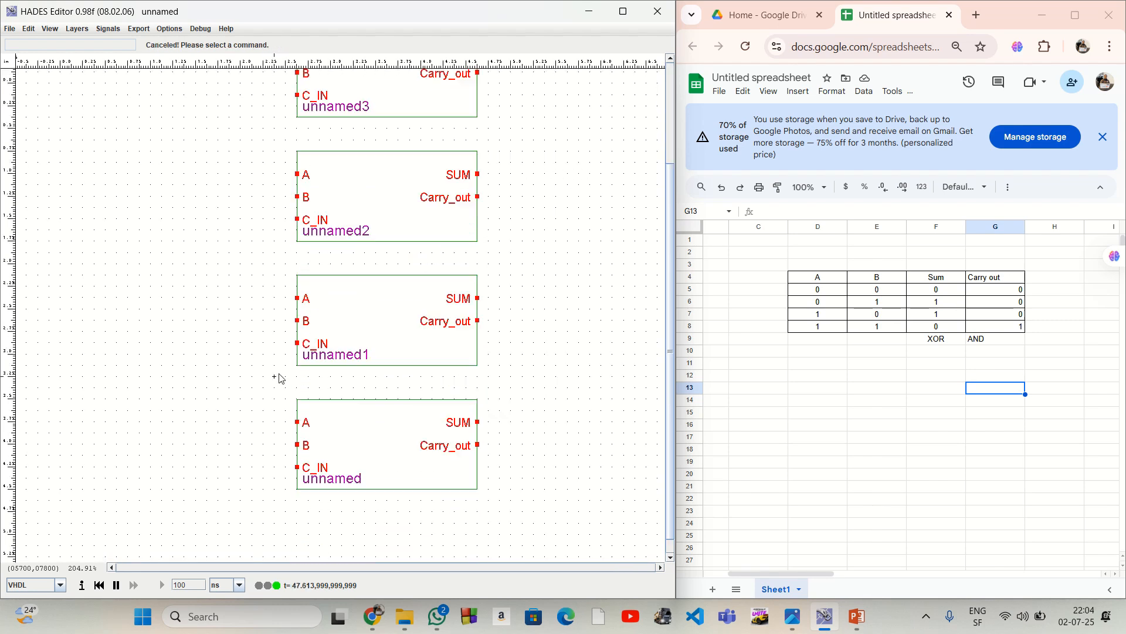
Name the bottom adder instance sub_1.
{"action": "right_click", "coordinate": [373, 436]}
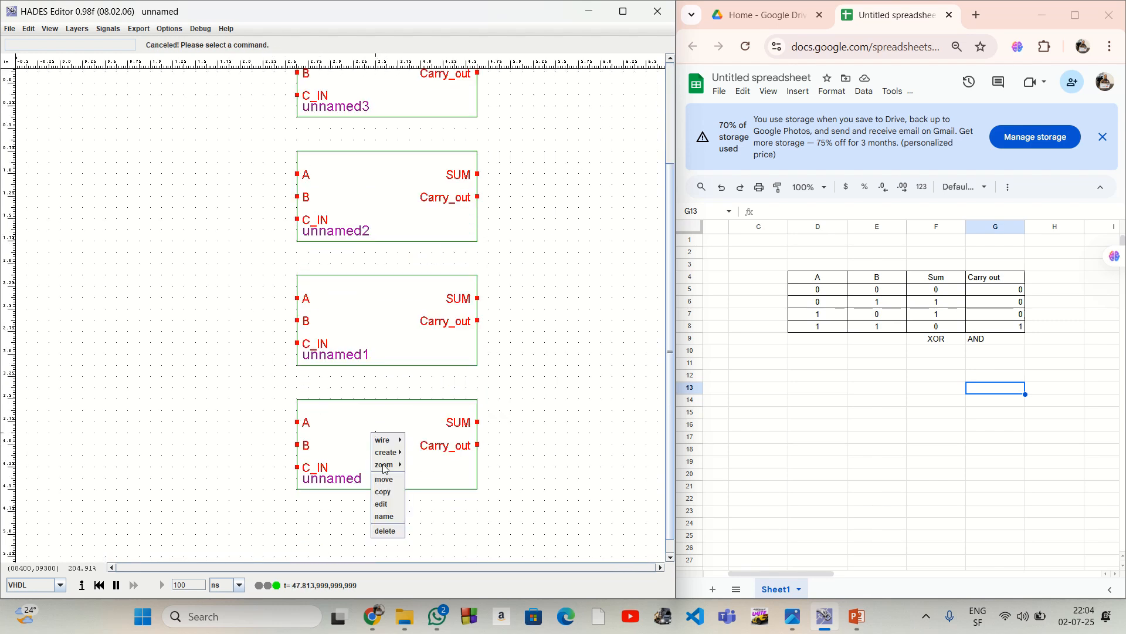
{"action": "left_click", "coordinate": [400, 519]}
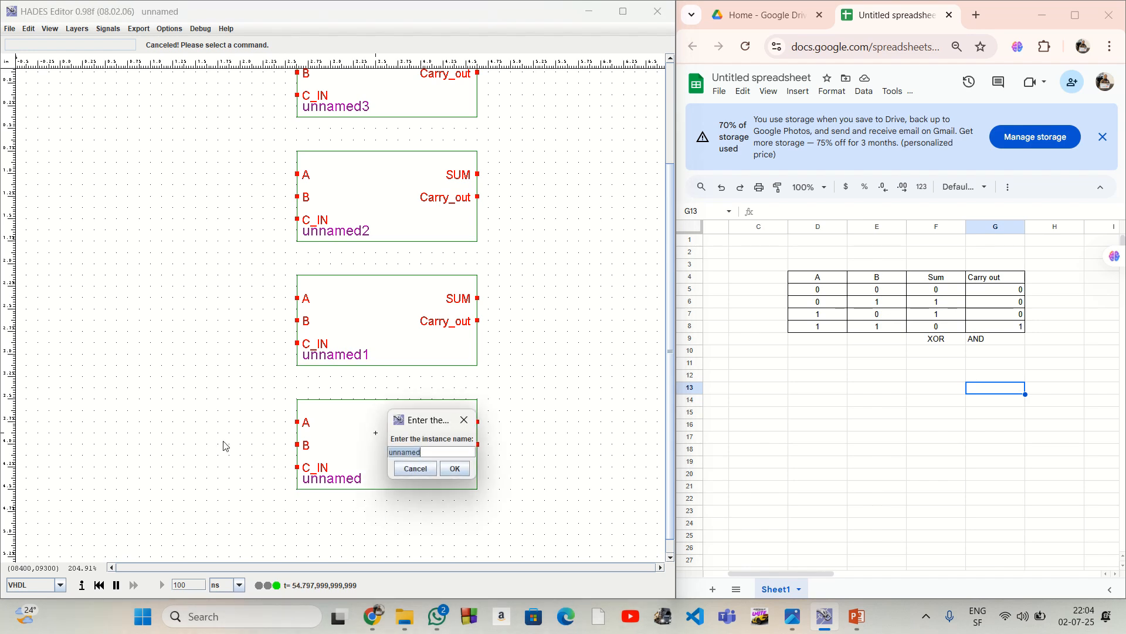
{"action": "type", "text": "sub 1"}
{"action": "key", "text": "Return"}
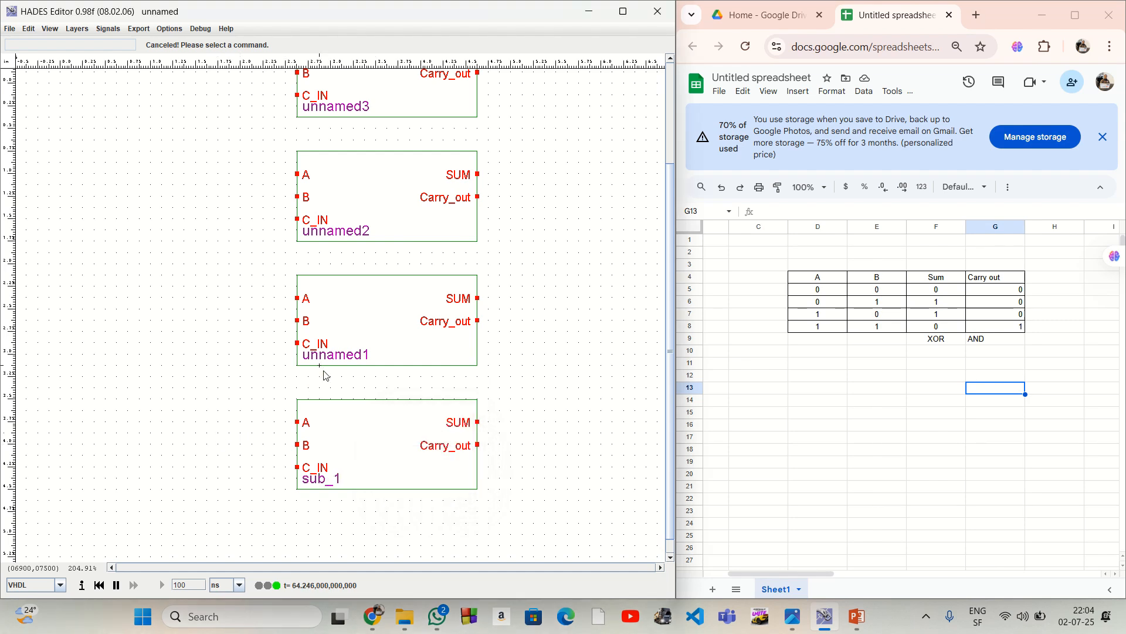
Name the second adder instance from the bottom sub_2.
{"action": "right_click", "coordinate": [375, 307]}
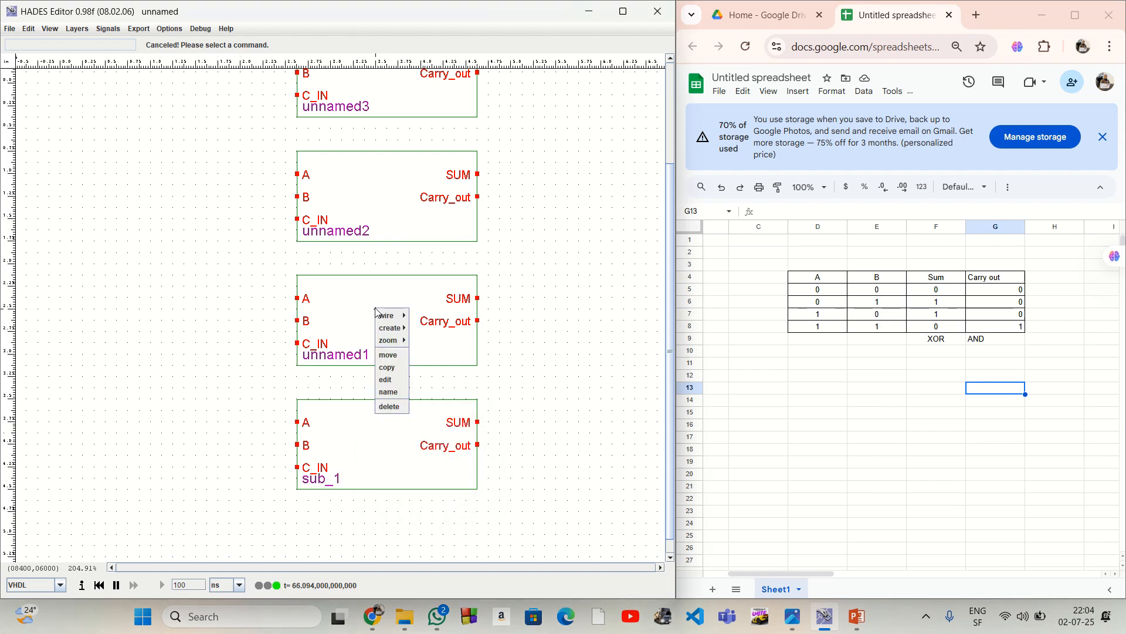
{"action": "left_click", "coordinate": [389, 392]}
{"action": "type", "text": "sub"}
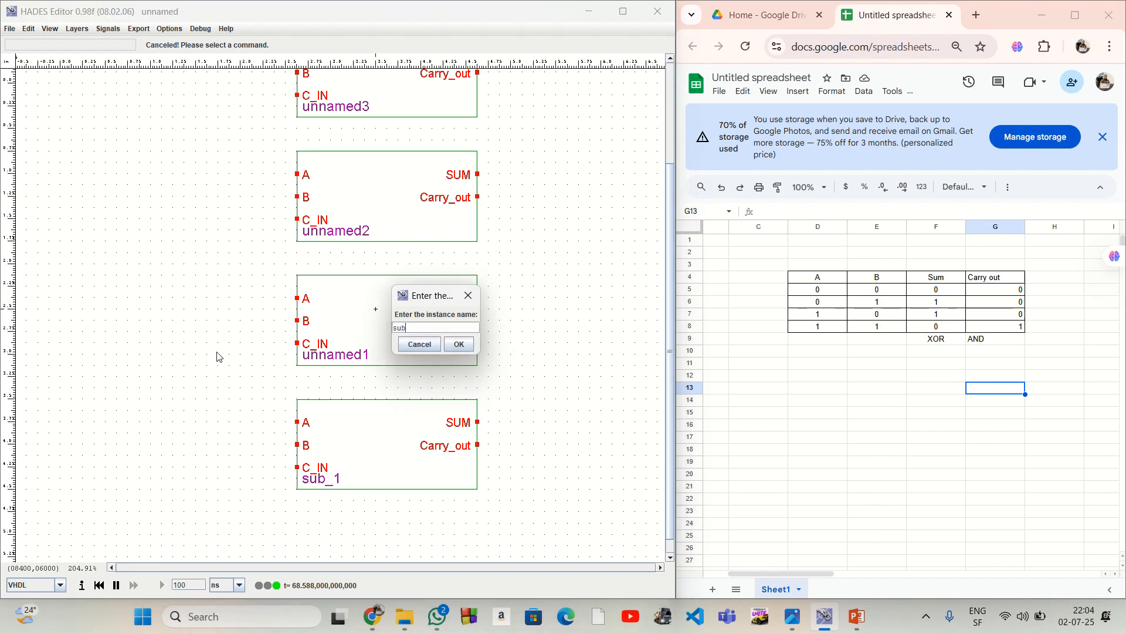
{"action": "type", "text": "_2"}
{"action": "key", "text": "Return"}
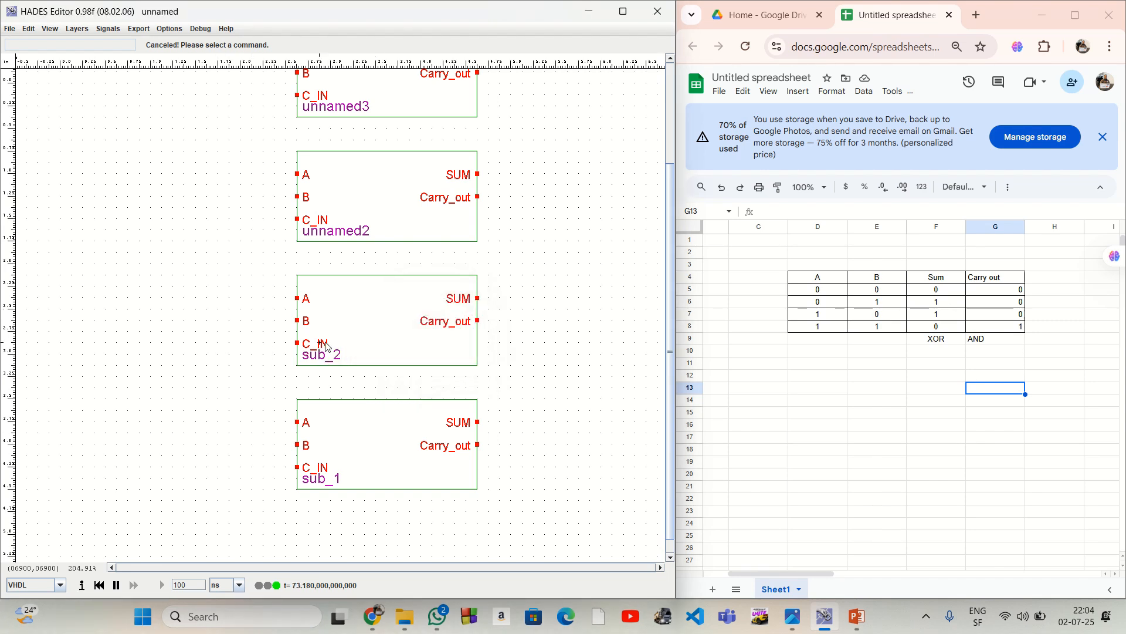
Name the third adder instance from the bottom sub3.
{"action": "right_click", "coordinate": [351, 203]}
{"action": "left_click", "coordinate": [364, 287]}
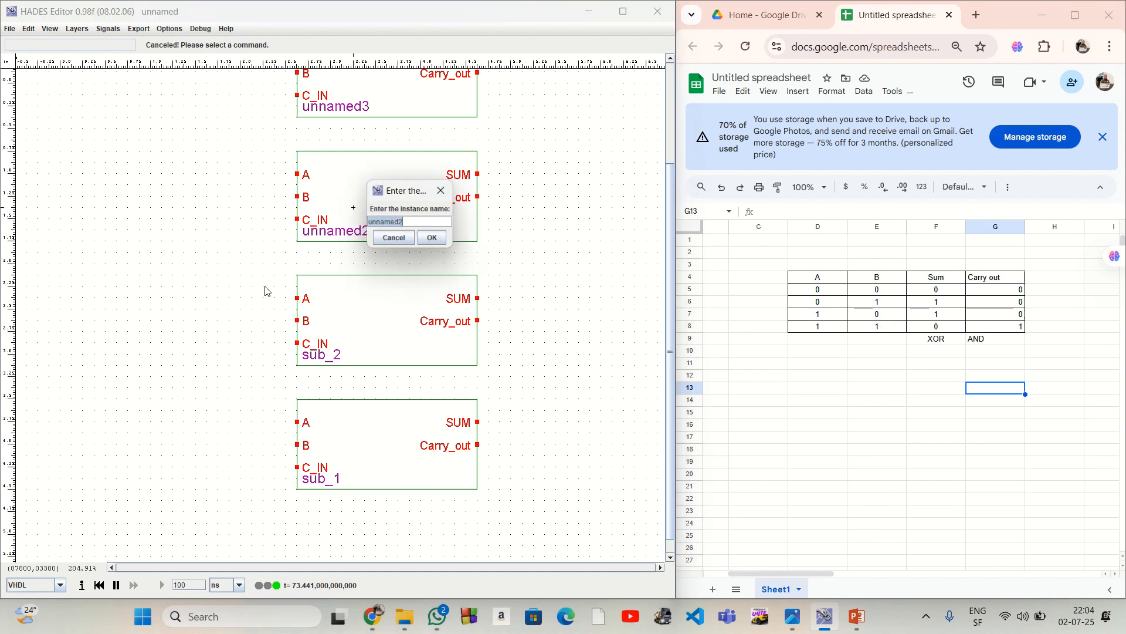
{"action": "type", "text": "sub3"}
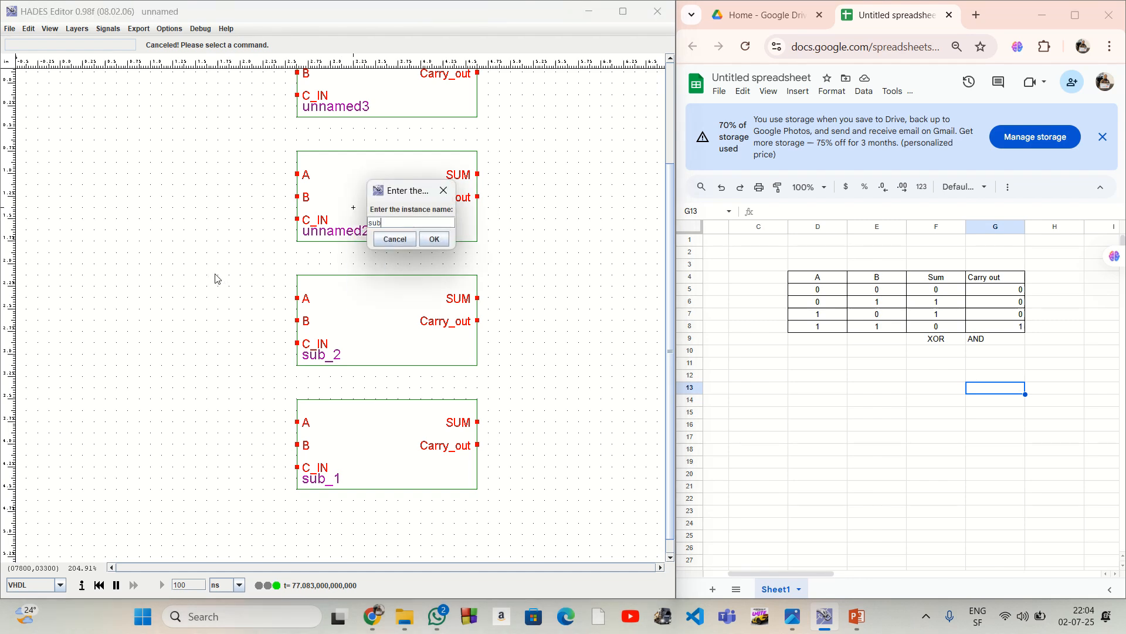
{"action": "key", "text": "Return"}
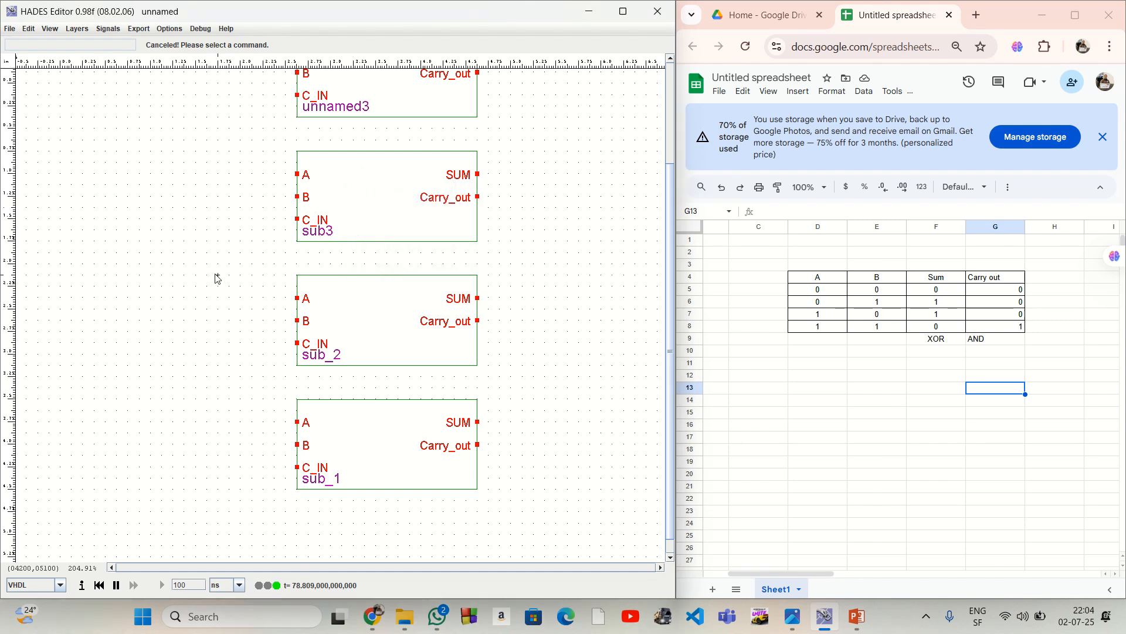
Open the instance name of the topmost adder for editing.
{"action": "right_click", "coordinate": [365, 86]}
{"action": "left_click", "coordinate": [386, 177]}
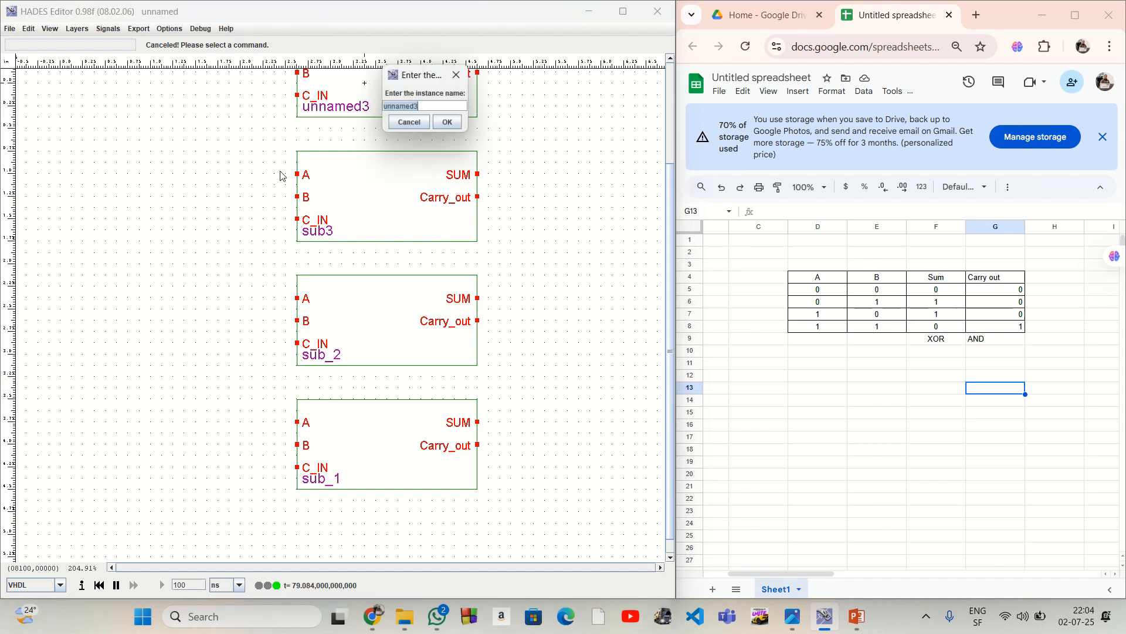
Rename the topmost subdesign instance as sub_4 and the one below it as sub_3.
{"action": "type", "text": "sub"}
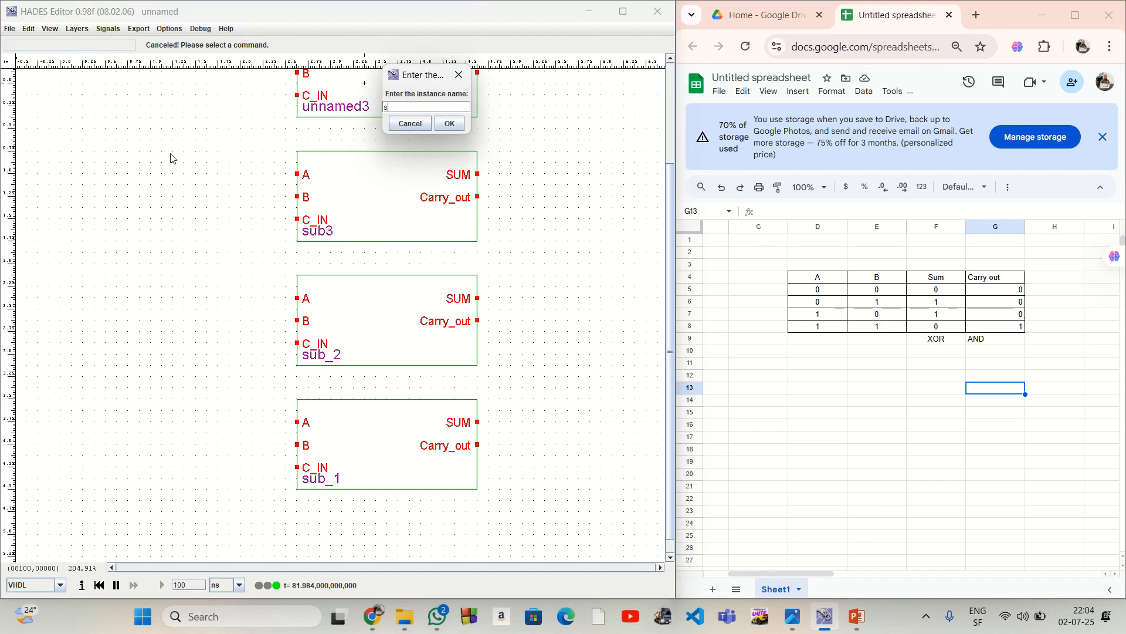
{"action": "type", "text": "_"}
{"action": "left_click_drag", "start_coordinate": [672, 349], "coordinate": [672, 297]}
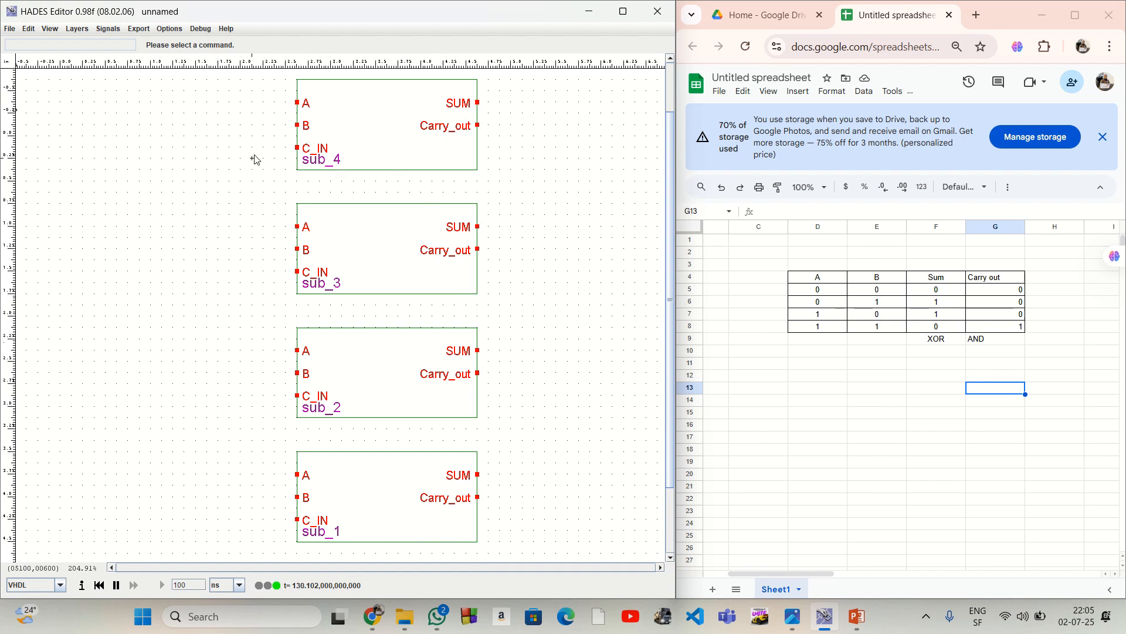
Place eight input components in a vertical column beside the input side of the four adder blocks.
{"action": "right_click", "coordinate": [206, 92]}
{"action": "mouse_move", "coordinate": [225, 112]}
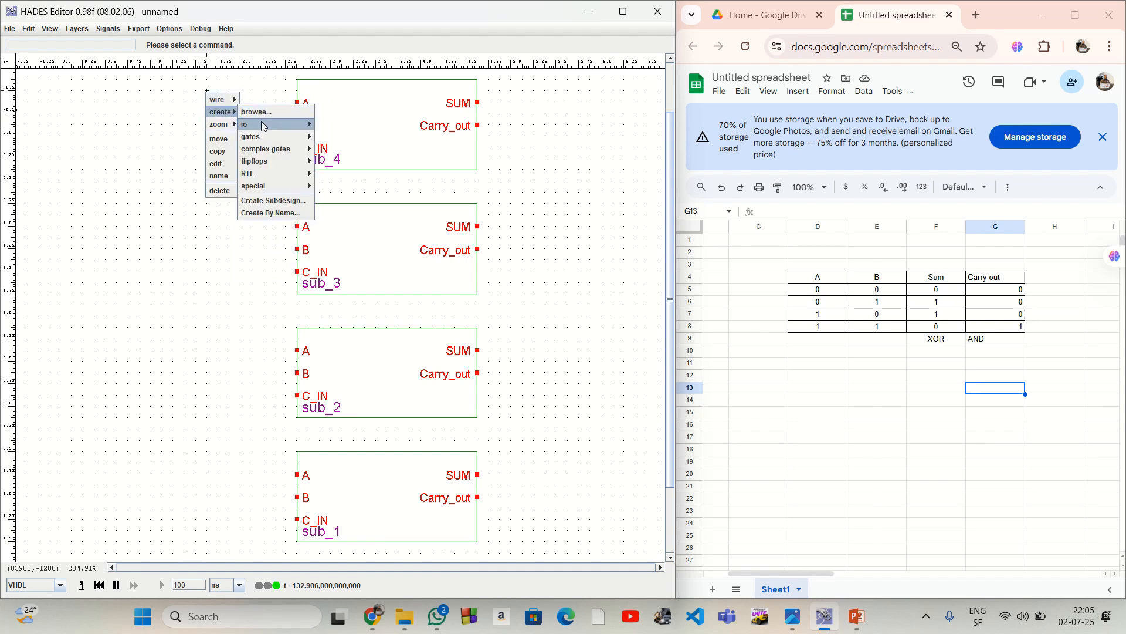
{"action": "mouse_move", "coordinate": [265, 124]}
{"action": "left_click", "coordinate": [334, 125]}
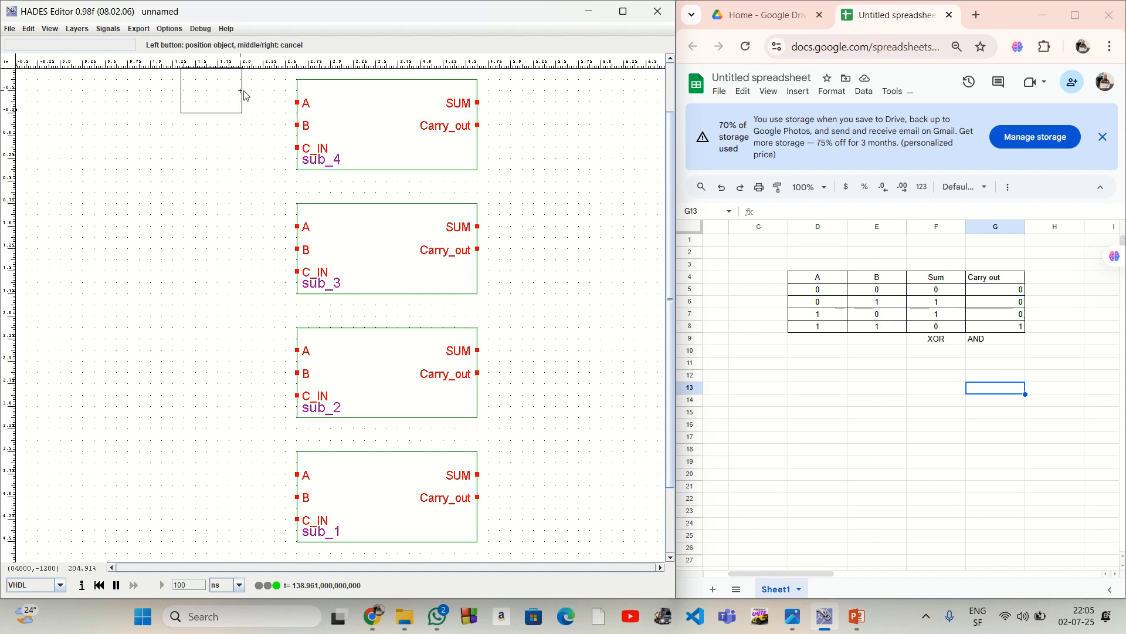
{"action": "scroll", "coordinate": [223, 177], "scroll_direction": "up", "scroll_amount": 1}
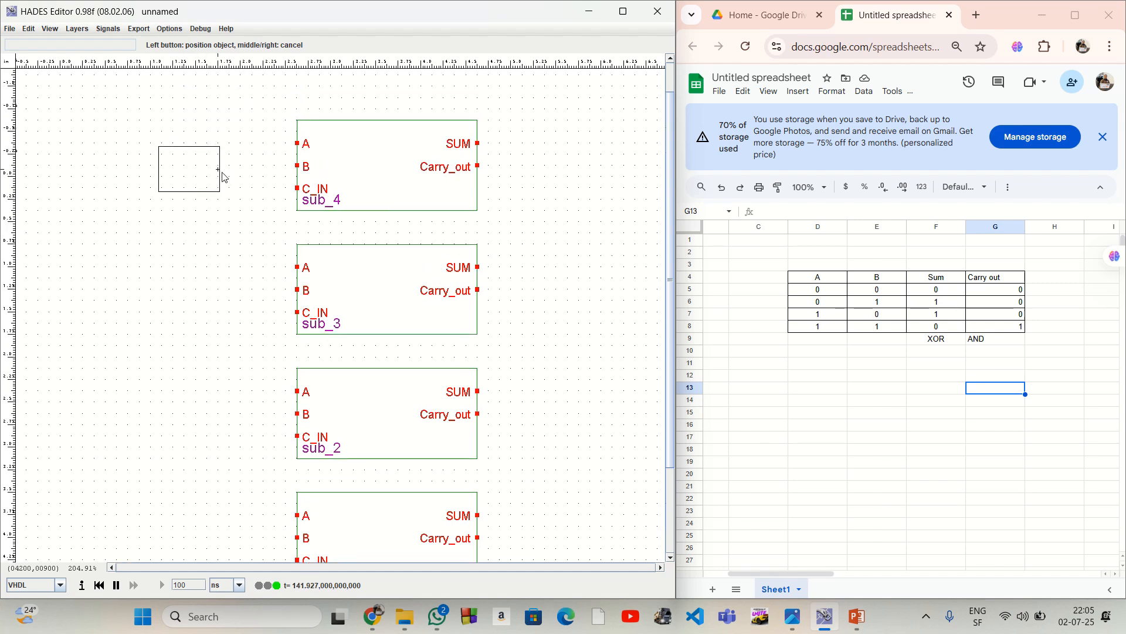
{"action": "left_click", "coordinate": [218, 110]}
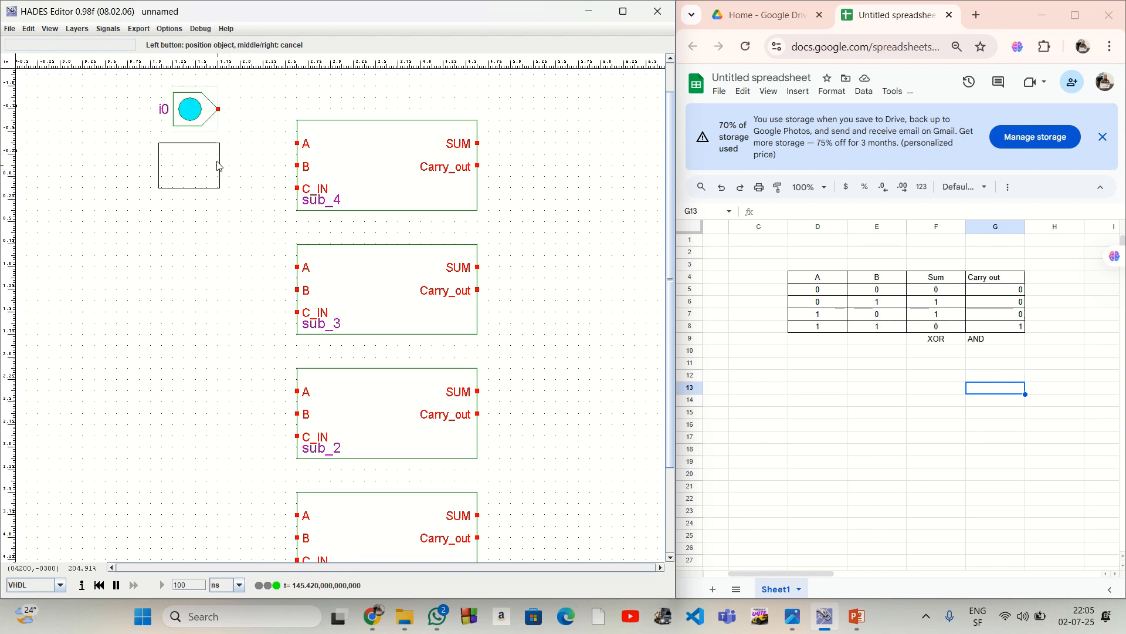
{"action": "left_click", "coordinate": [218, 166]}
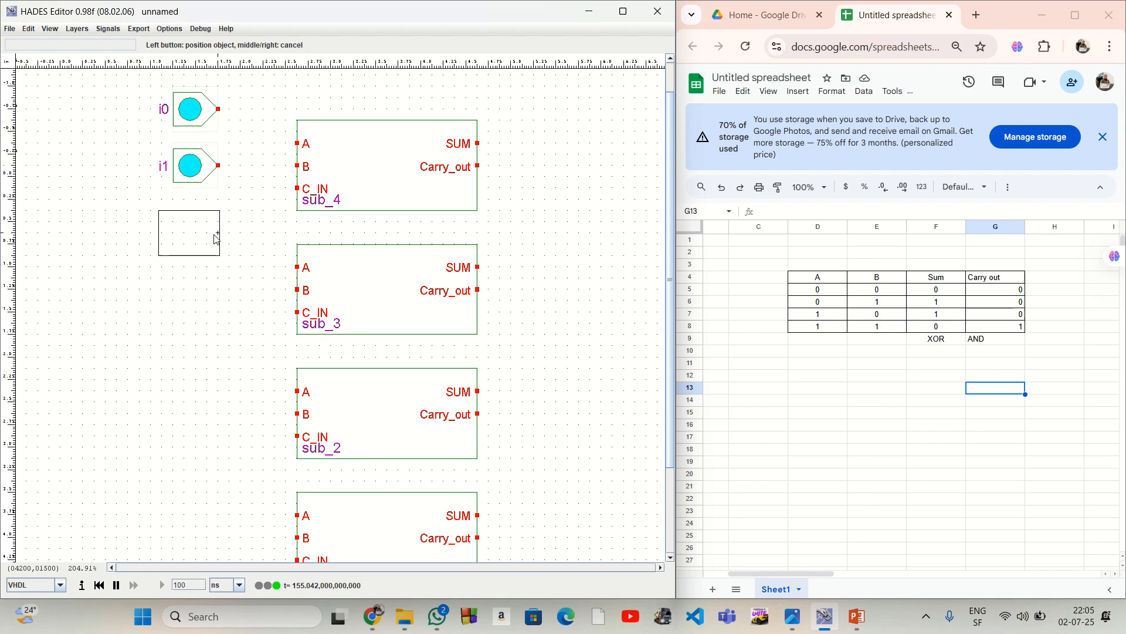
{"action": "left_click", "coordinate": [215, 241]}
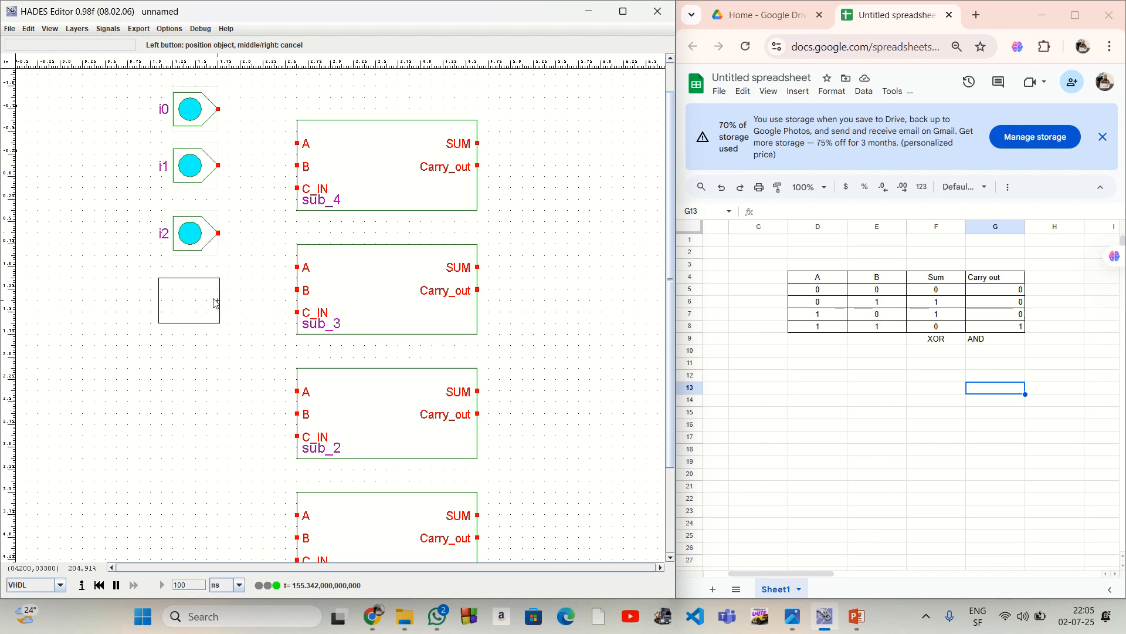
{"action": "left_click", "coordinate": [215, 303]}
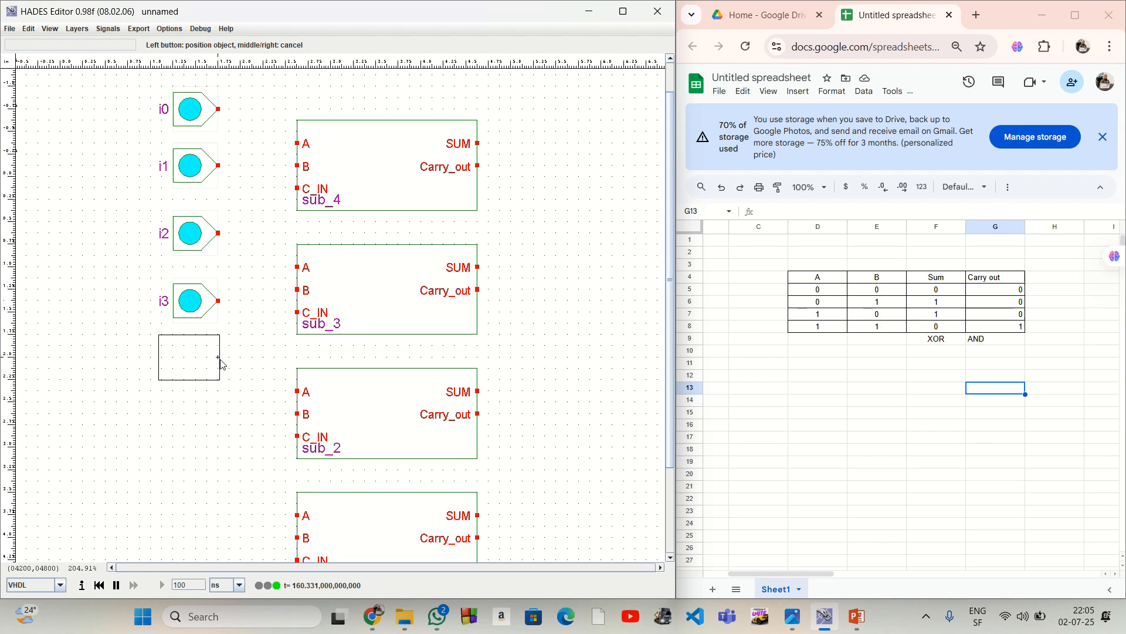
{"action": "left_click", "coordinate": [220, 359]}
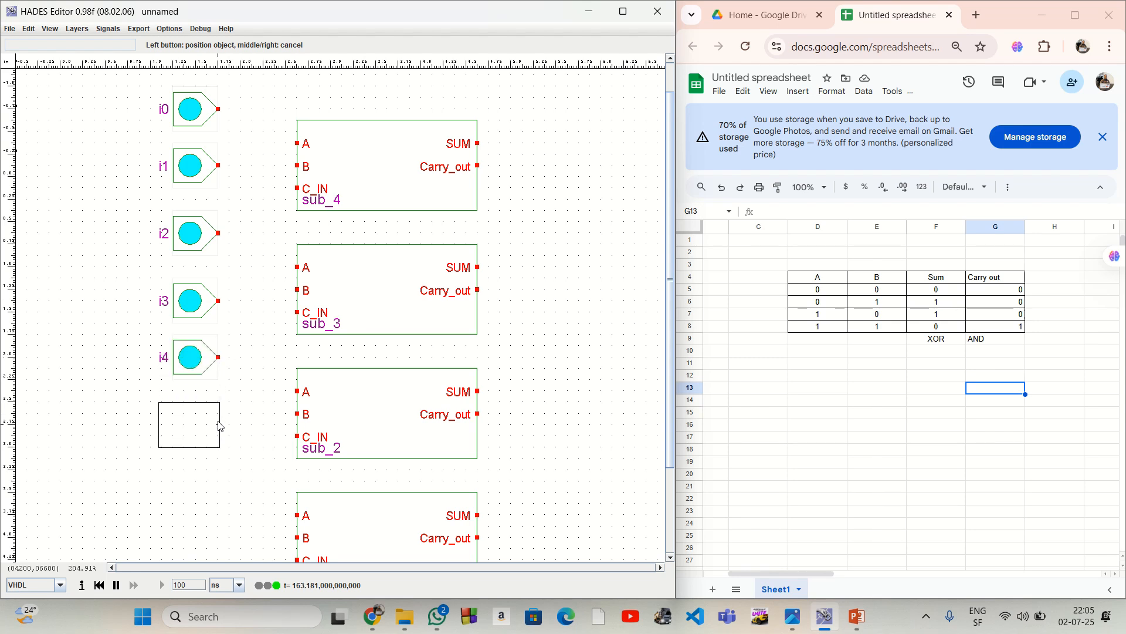
{"action": "left_click", "coordinate": [220, 426]}
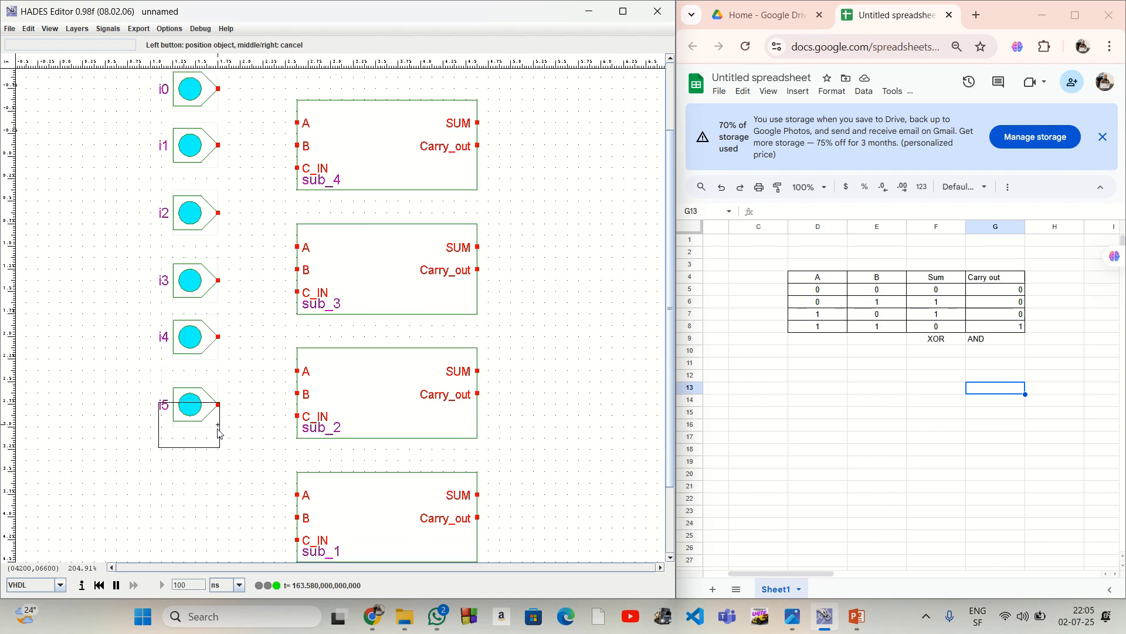
{"action": "scroll", "coordinate": [219, 434], "scroll_direction": "down", "scroll_amount": 3}
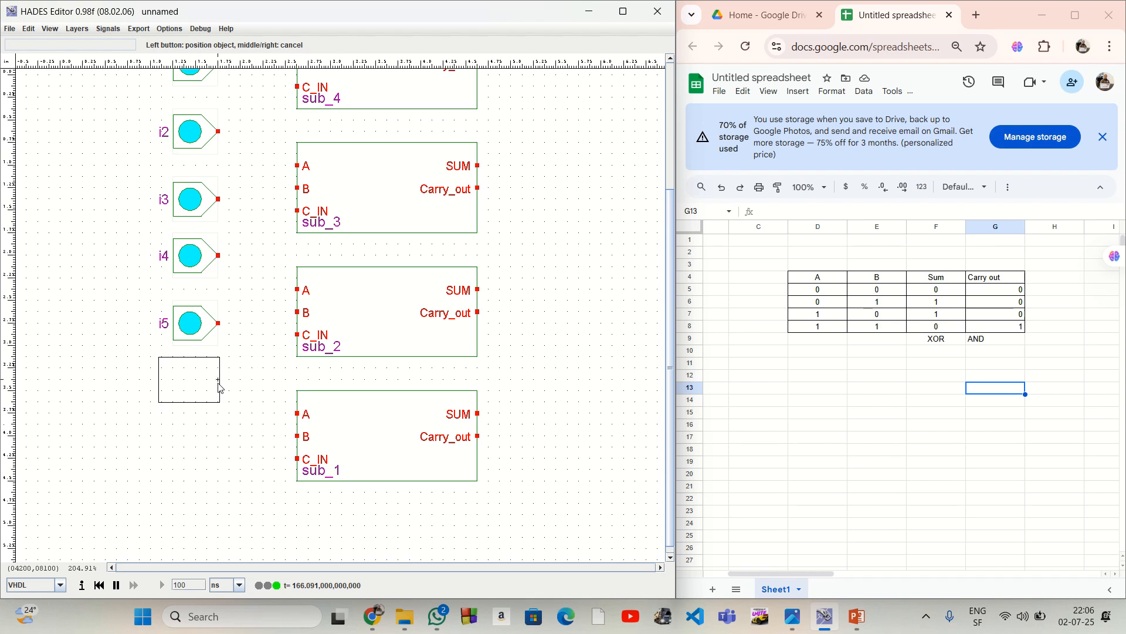
{"action": "left_click", "coordinate": [219, 397]}
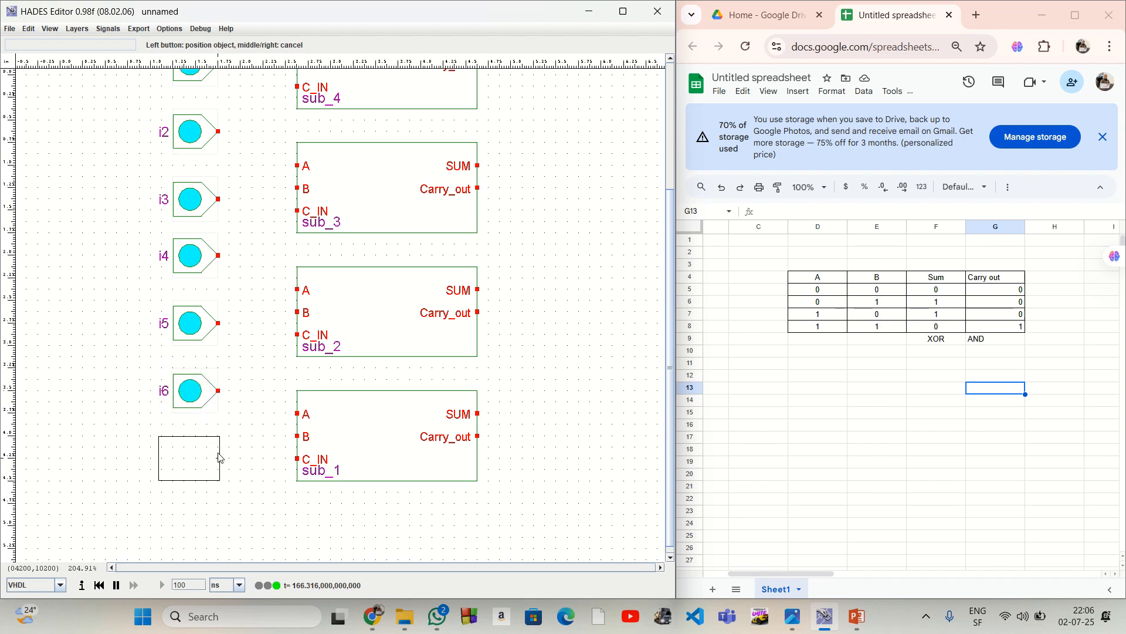
{"action": "left_click", "coordinate": [220, 458]}
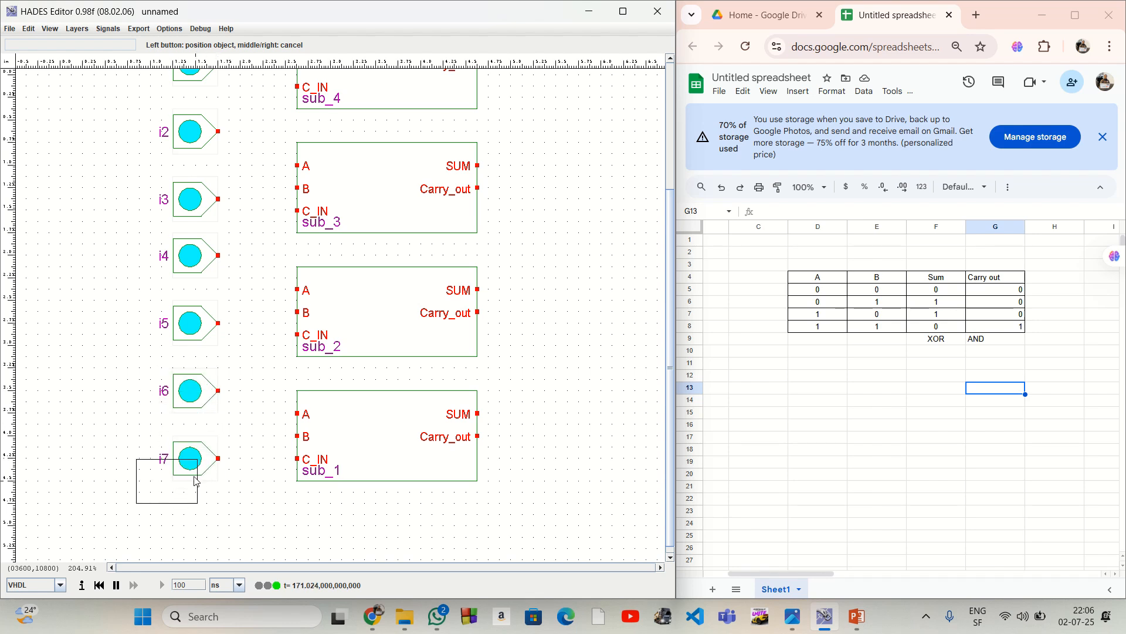
{"action": "right_click", "coordinate": [145, 420]}
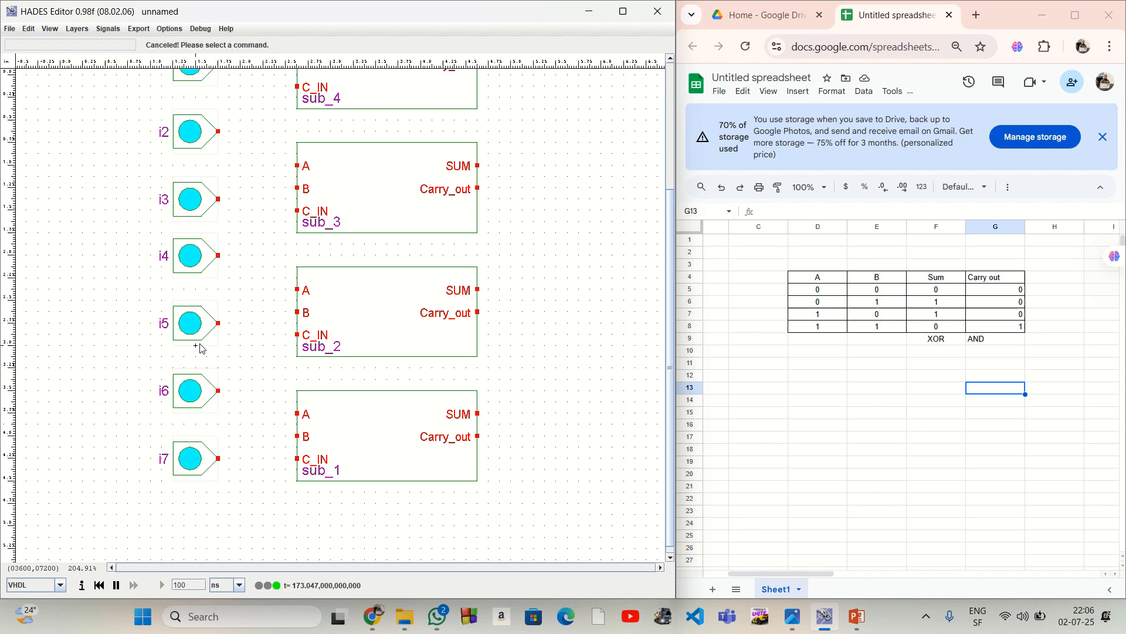
{"action": "scroll", "coordinate": [202, 348], "scroll_direction": "up", "scroll_amount": 5}
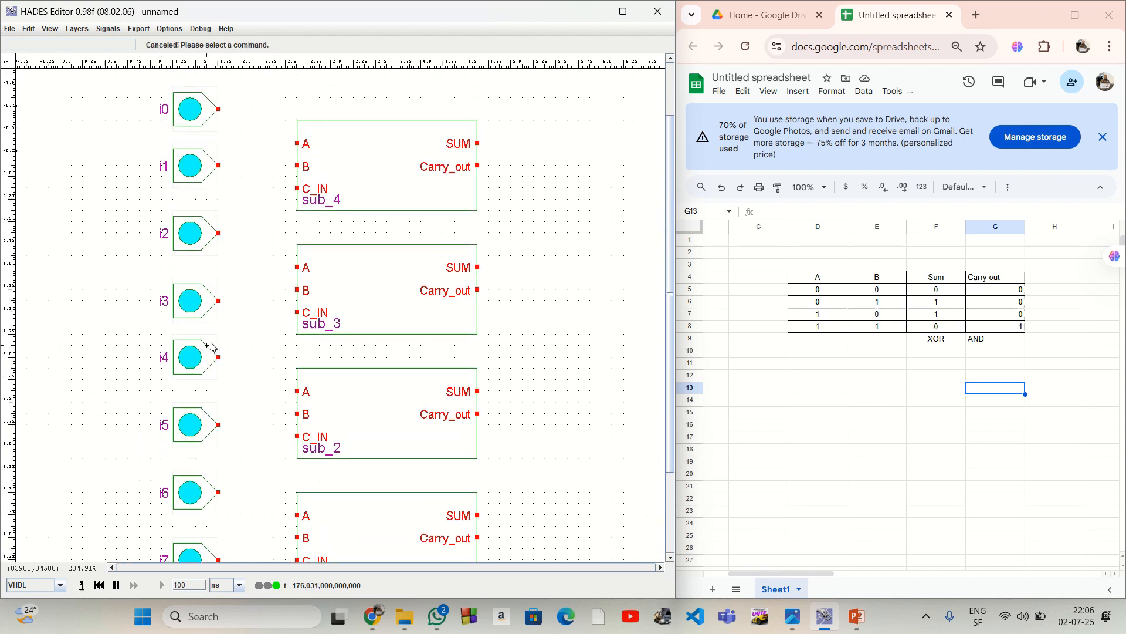
{"action": "scroll", "coordinate": [218, 352], "scroll_direction": "down", "scroll_amount": 2}
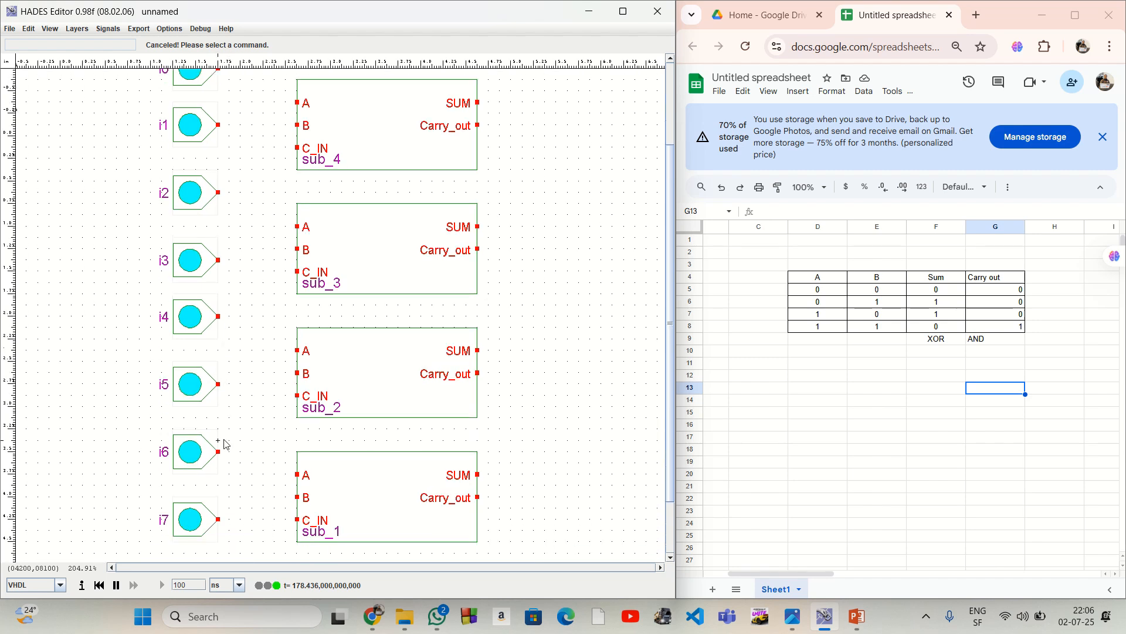
{"action": "scroll", "coordinate": [227, 443], "scroll_direction": "down", "scroll_amount": 5}
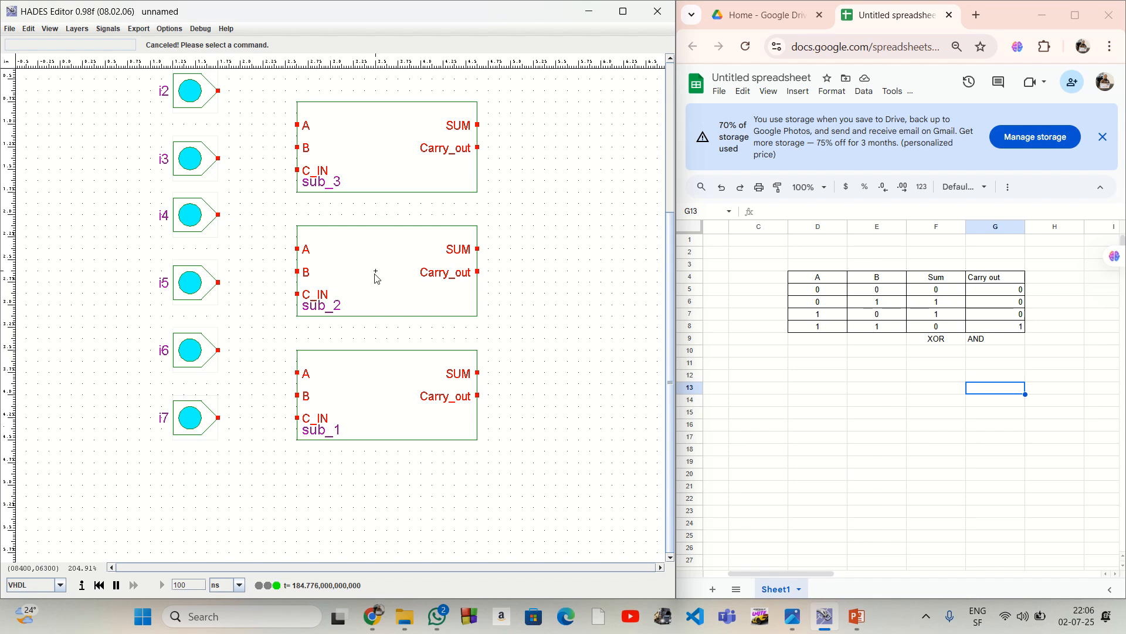
{"action": "scroll", "coordinate": [396, 292], "scroll_direction": "up", "scroll_amount": 4}
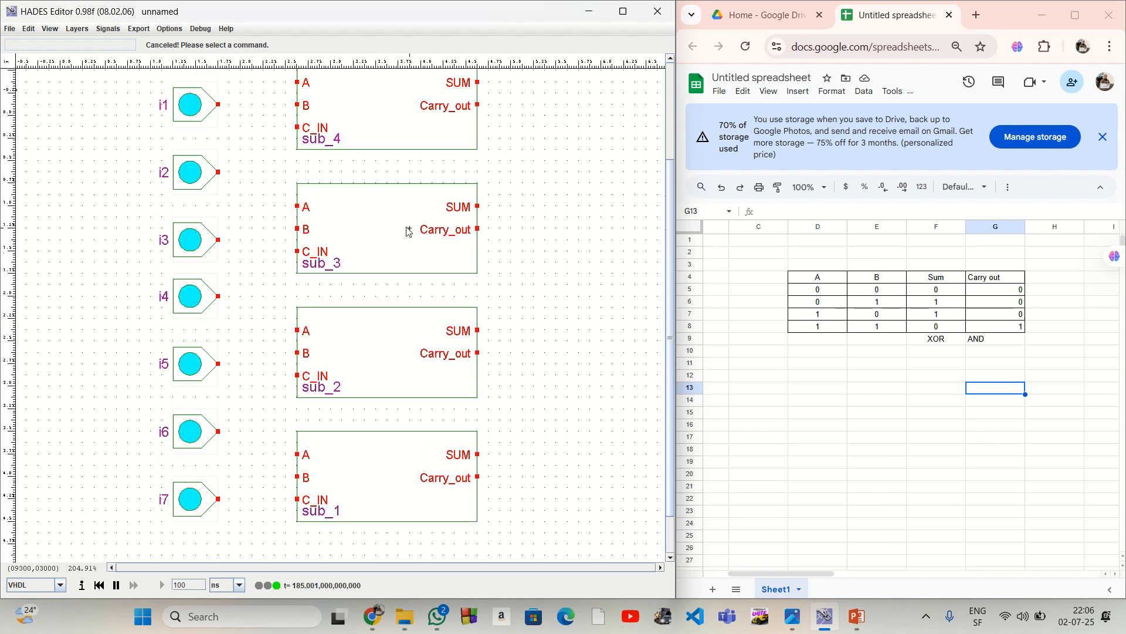
{"action": "scroll", "coordinate": [375, 274], "scroll_direction": "down", "scroll_amount": 3}
{"action": "scroll", "coordinate": [372, 452], "scroll_direction": "down", "scroll_amount": 6}
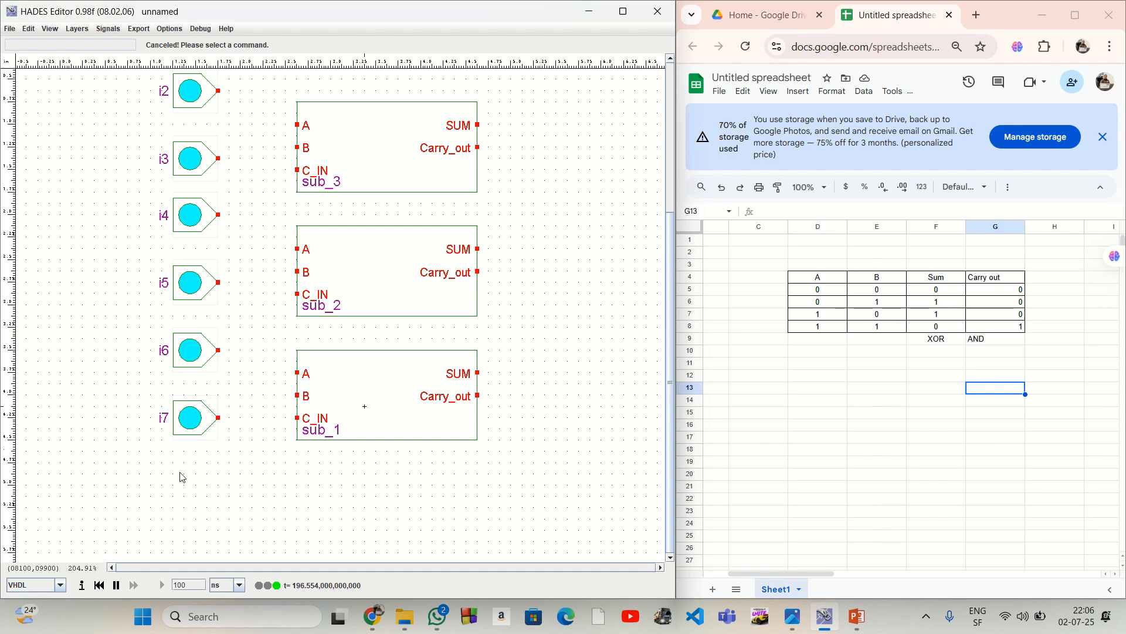
Copy the lowest input component, i7, and place the copy directly below it.
{"action": "scroll", "coordinate": [171, 476], "scroll_direction": "down", "scroll_amount": 2}
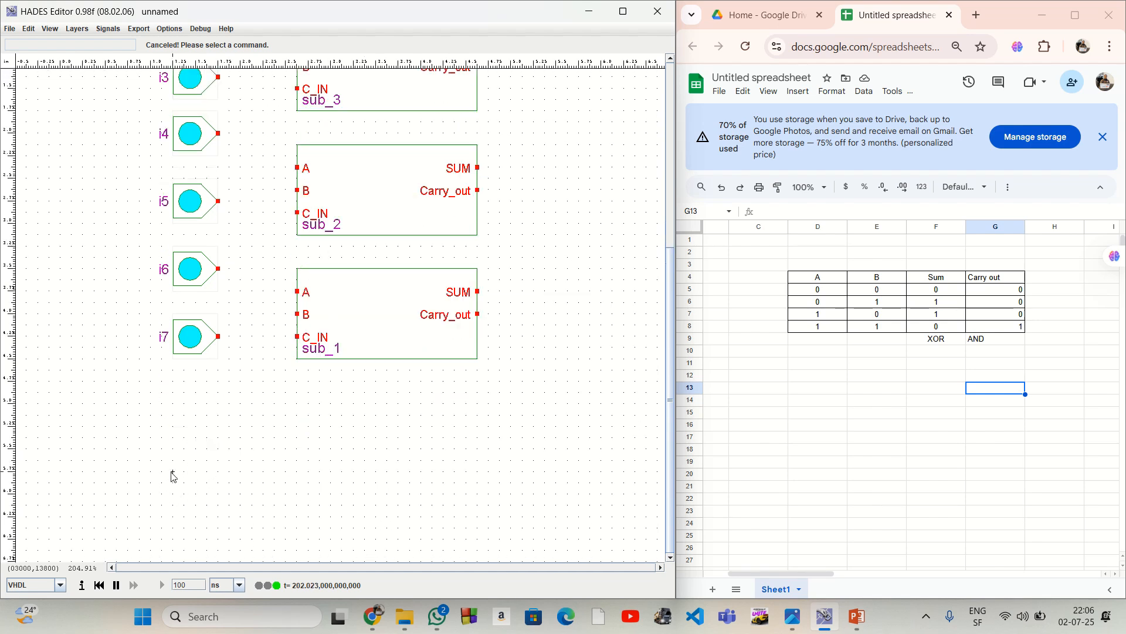
{"action": "right_click", "coordinate": [183, 337]}
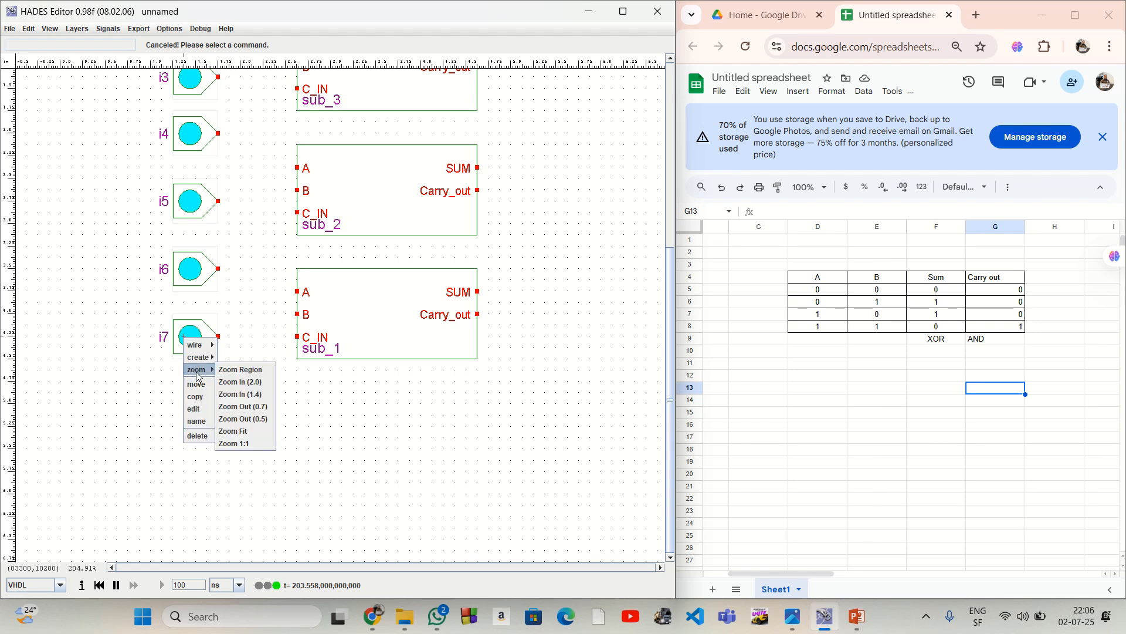
{"action": "left_click", "coordinate": [198, 387]}
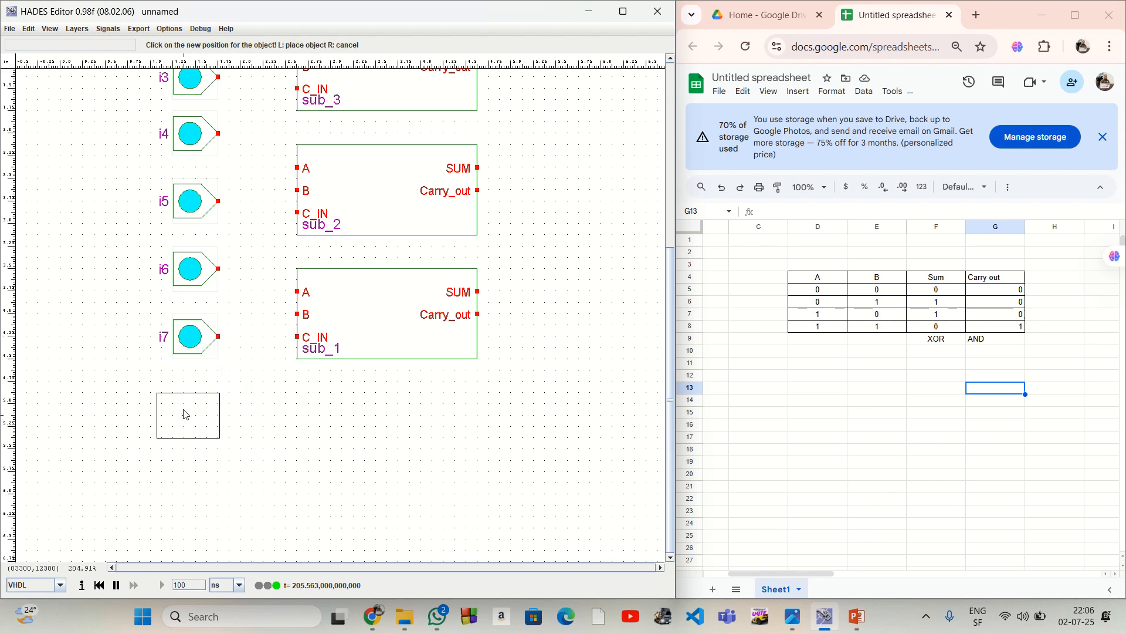
{"action": "left_click", "coordinate": [184, 409]}
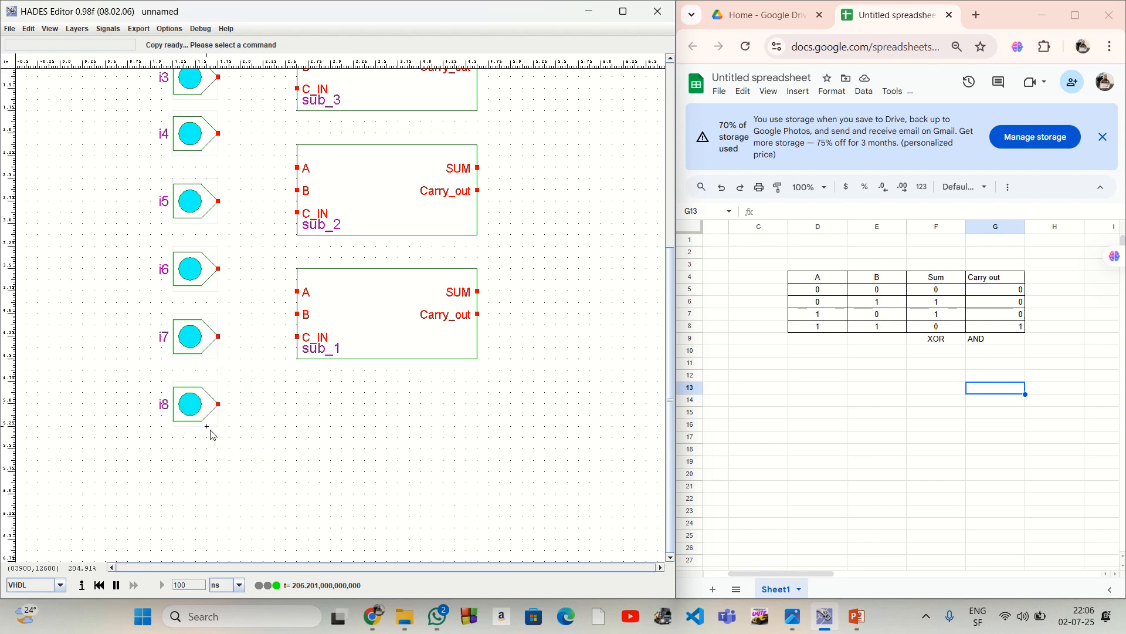
Rename the copied input as C_in and wire its output to the C_IN port of sub_1.
{"action": "right_click", "coordinate": [195, 399]}
{"action": "left_click", "coordinate": [212, 486]}
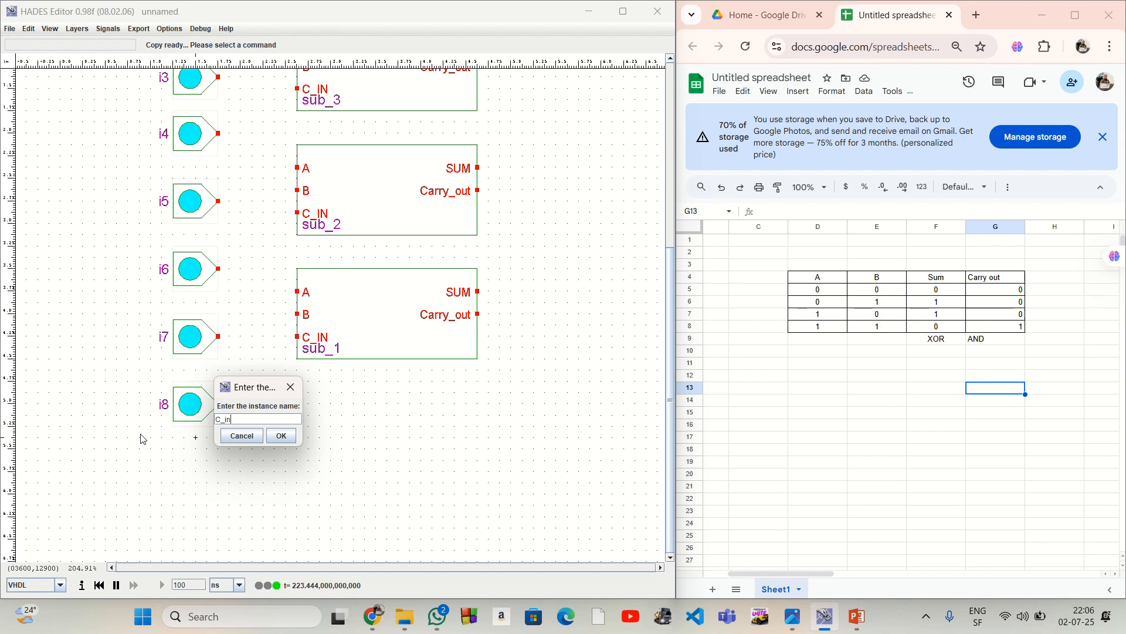
{"action": "key", "text": "Return"}
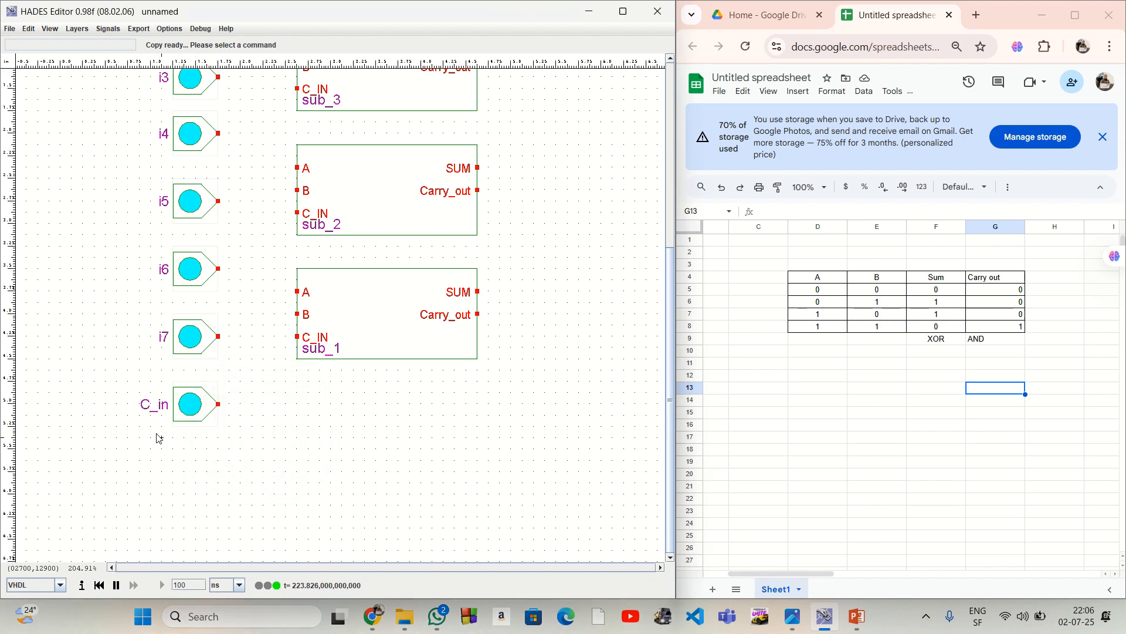
{"action": "left_click", "coordinate": [223, 406]}
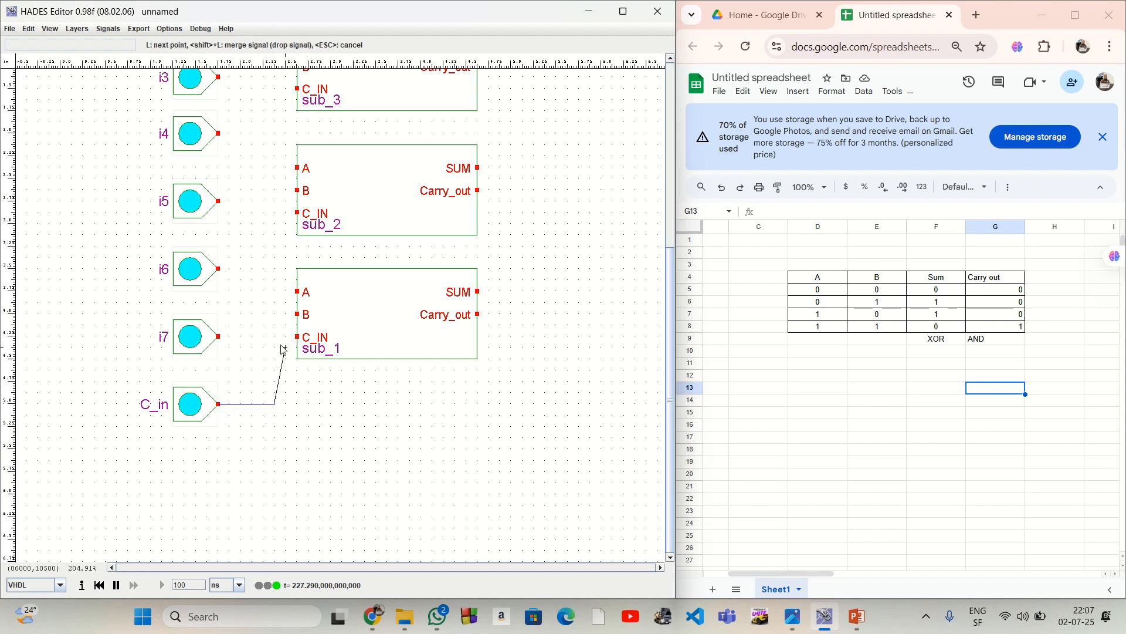
{"action": "left_click", "coordinate": [297, 336]}
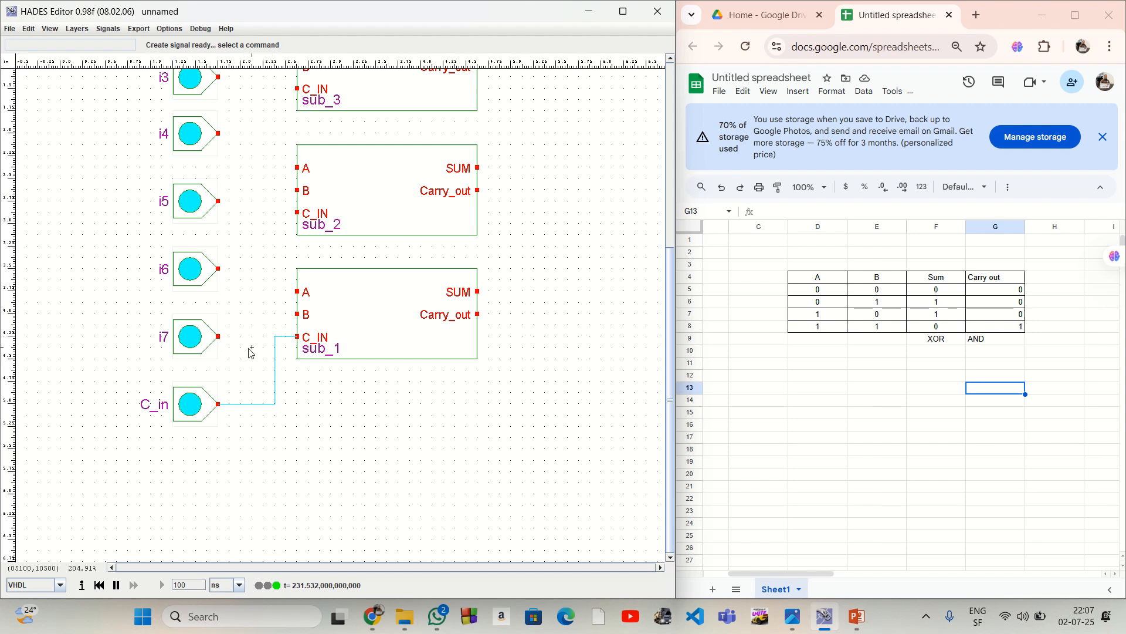
Rename the topmost input component, i0, as A1.
{"action": "scroll", "coordinate": [251, 352], "scroll_direction": "up", "scroll_amount": 2}
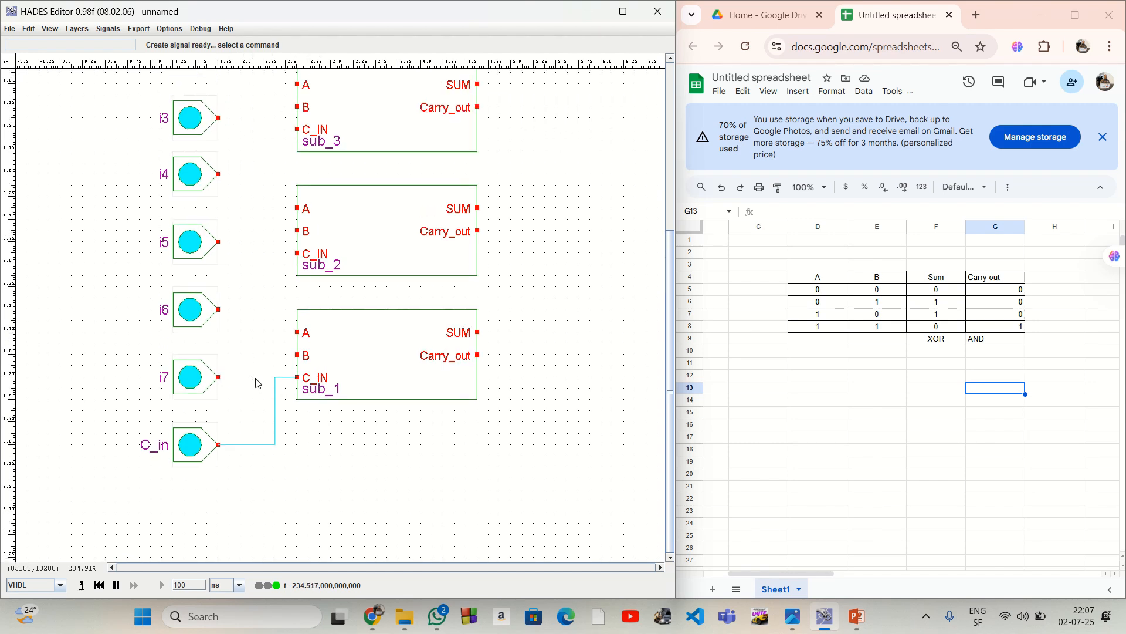
{"action": "scroll", "coordinate": [262, 359], "scroll_direction": "up", "scroll_amount": 10}
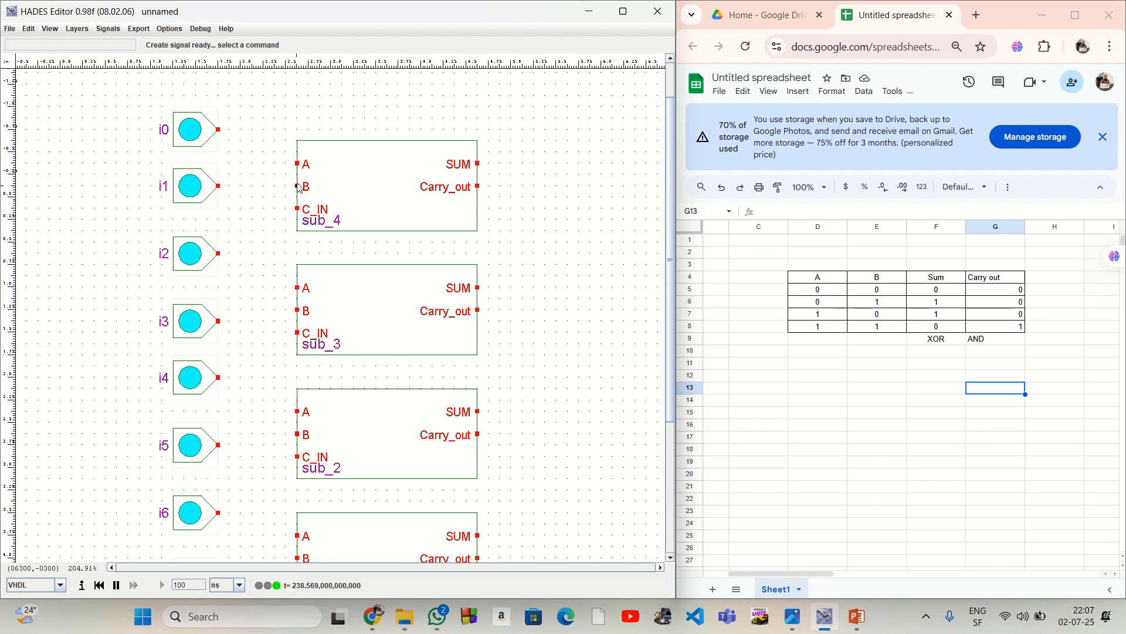
{"action": "right_click", "coordinate": [185, 130]}
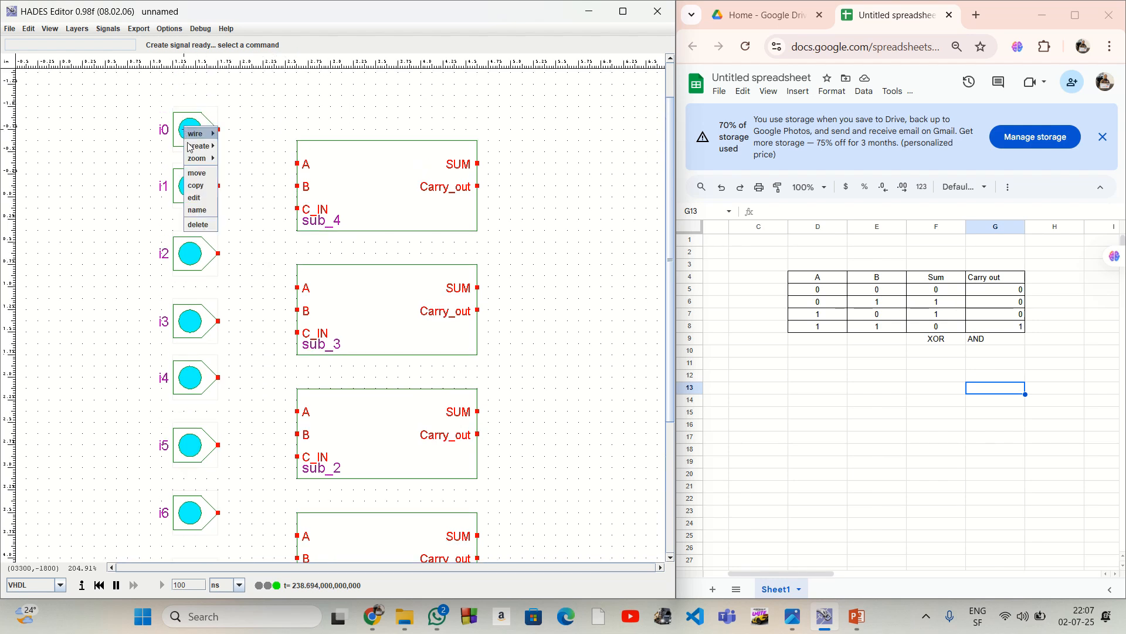
{"action": "left_click", "coordinate": [199, 204]}
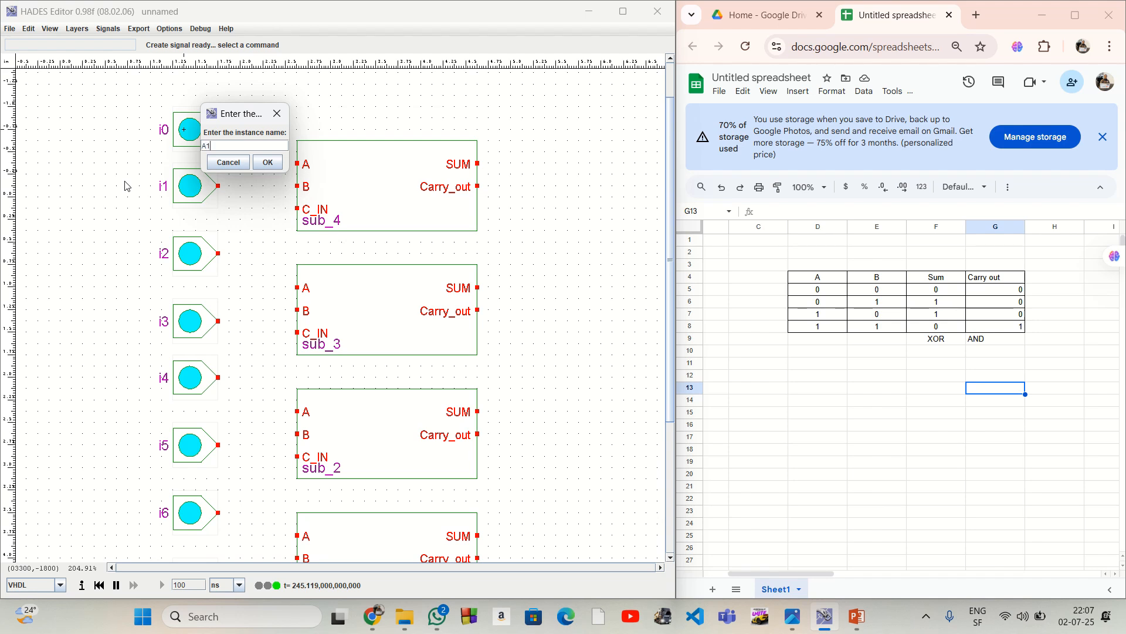
{"action": "type", "text": "A1"}
{"action": "key", "text": "Return"}
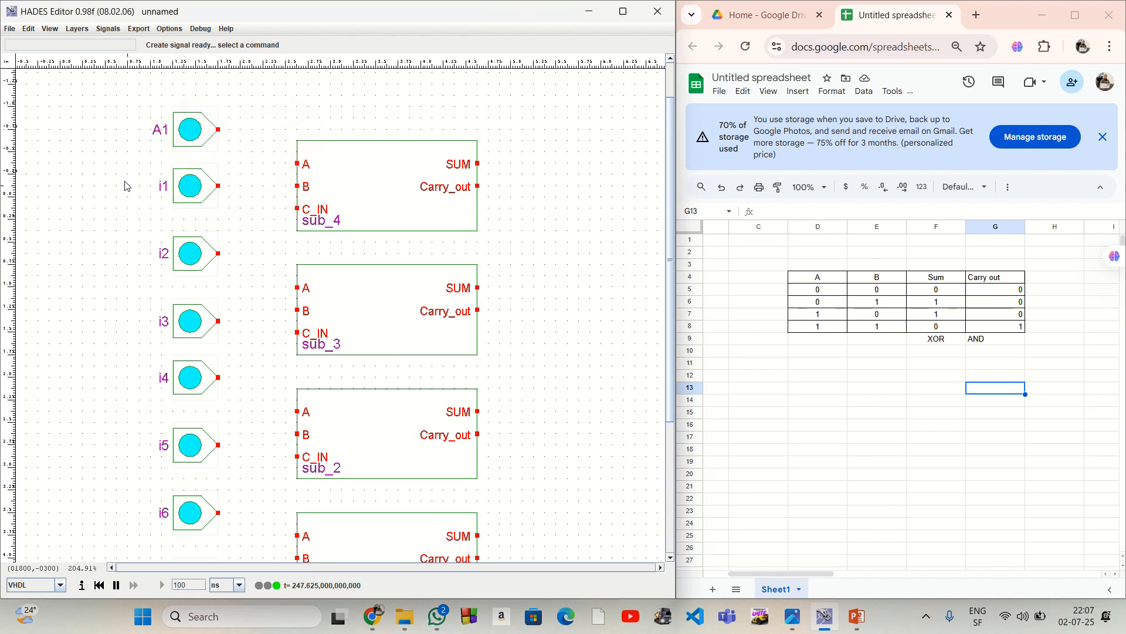
Rename the input component i1, just below A1, as B1.
{"action": "right_click", "coordinate": [182, 198]}
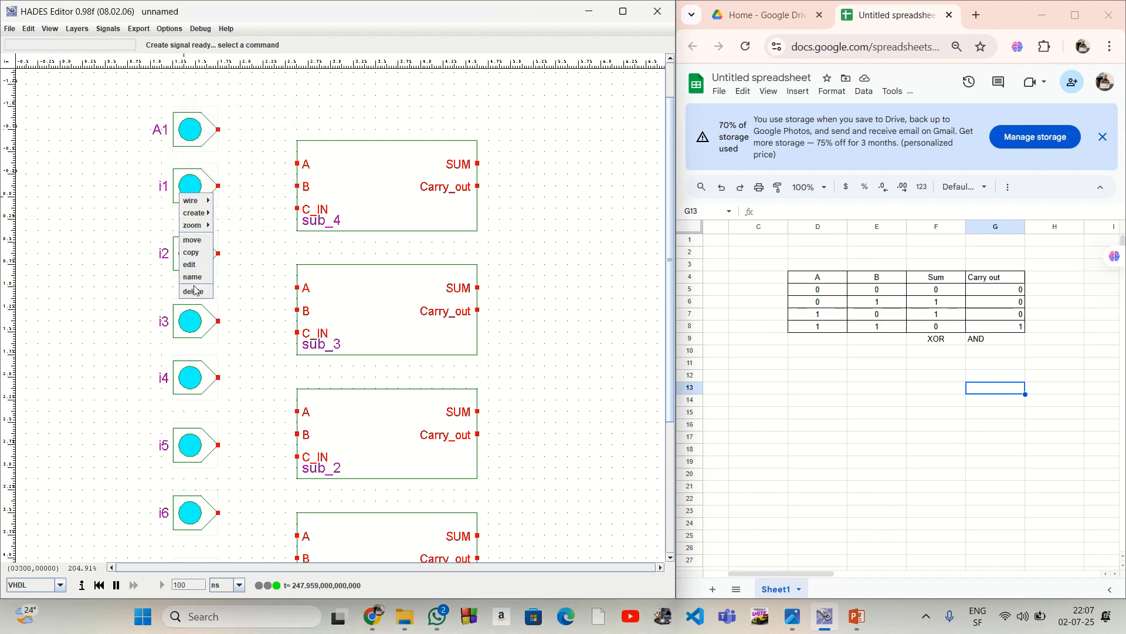
{"action": "left_click", "coordinate": [195, 268]}
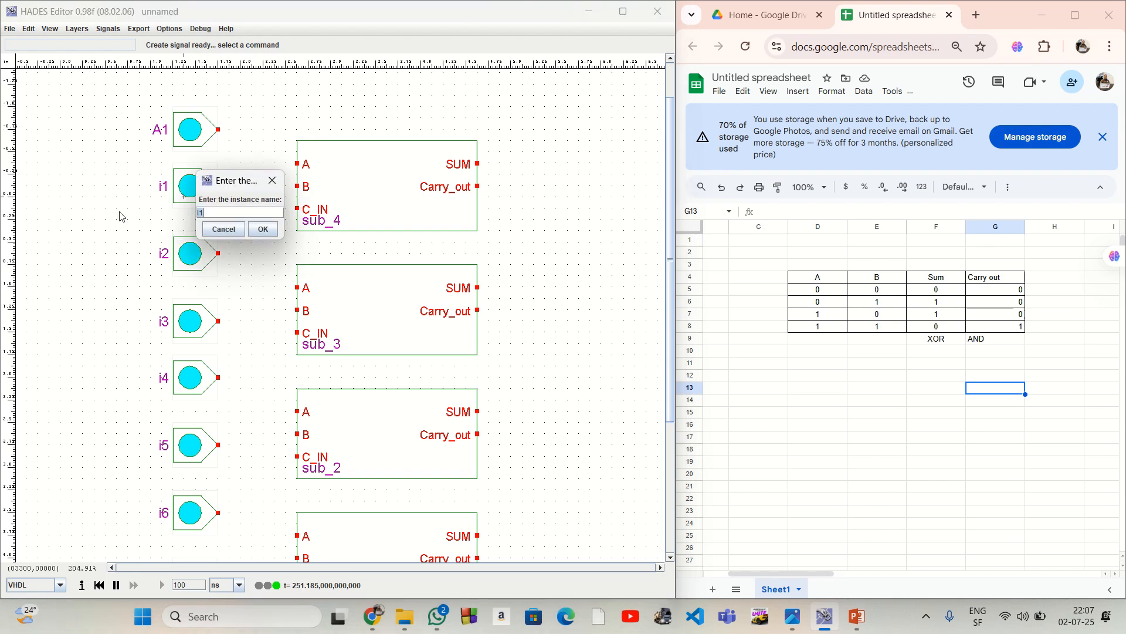
{"action": "type", "text": "B1"}
{"action": "key", "text": "Return"}
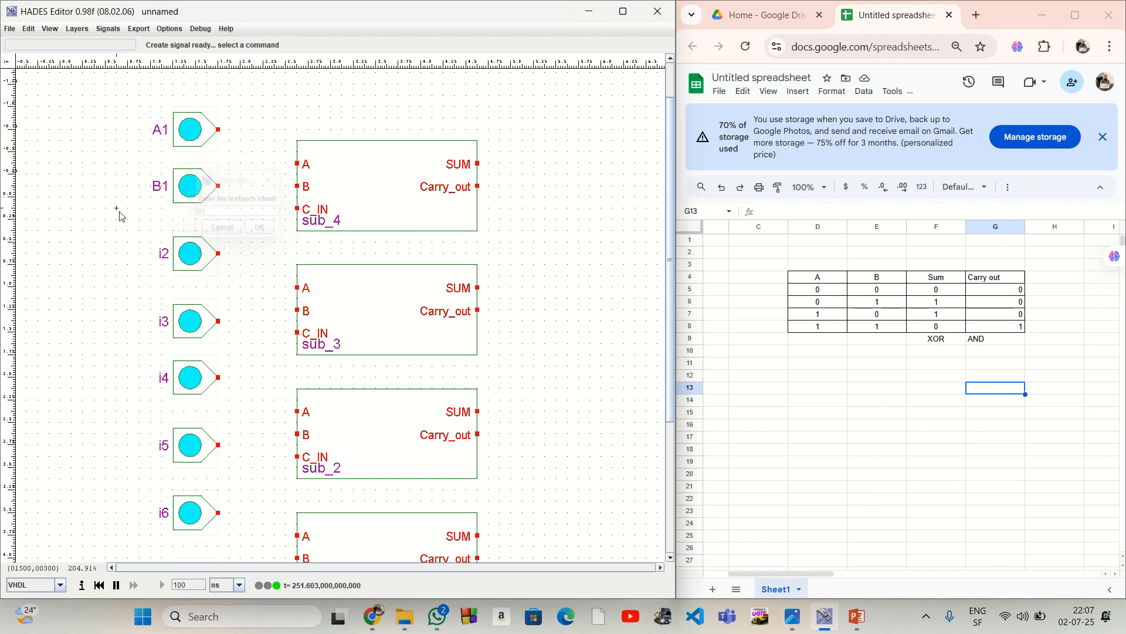
Rename the input components i2 and i3 as A2 and B2.
{"action": "right_click", "coordinate": [184, 264]}
{"action": "left_click", "coordinate": [197, 346]}
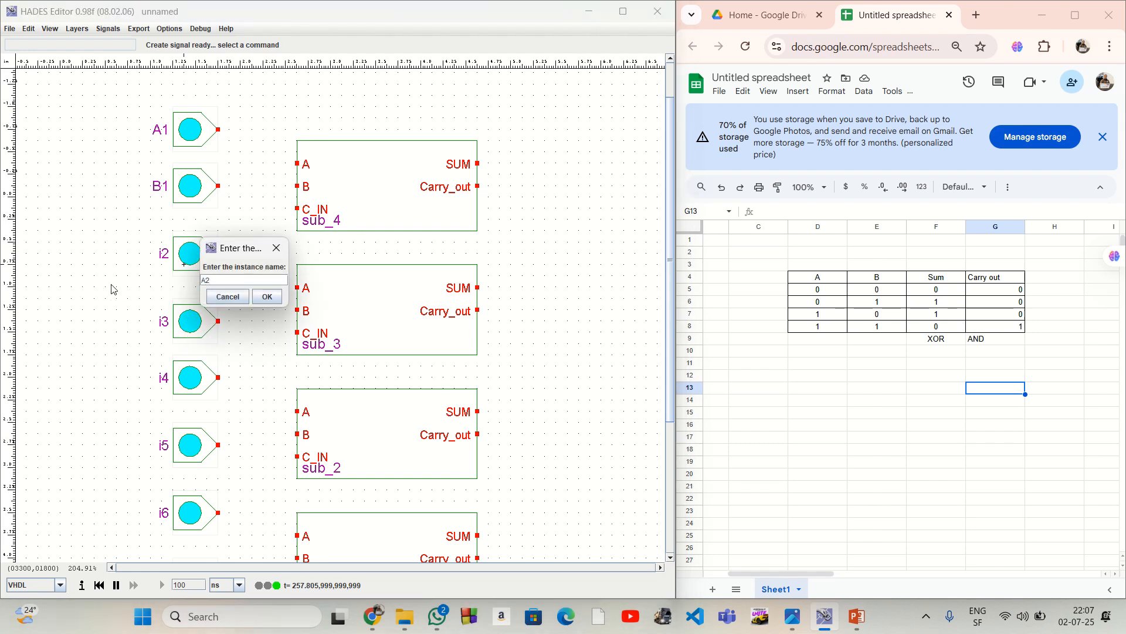
{"action": "type", "text": "A2"}
{"action": "key", "text": "Return"}
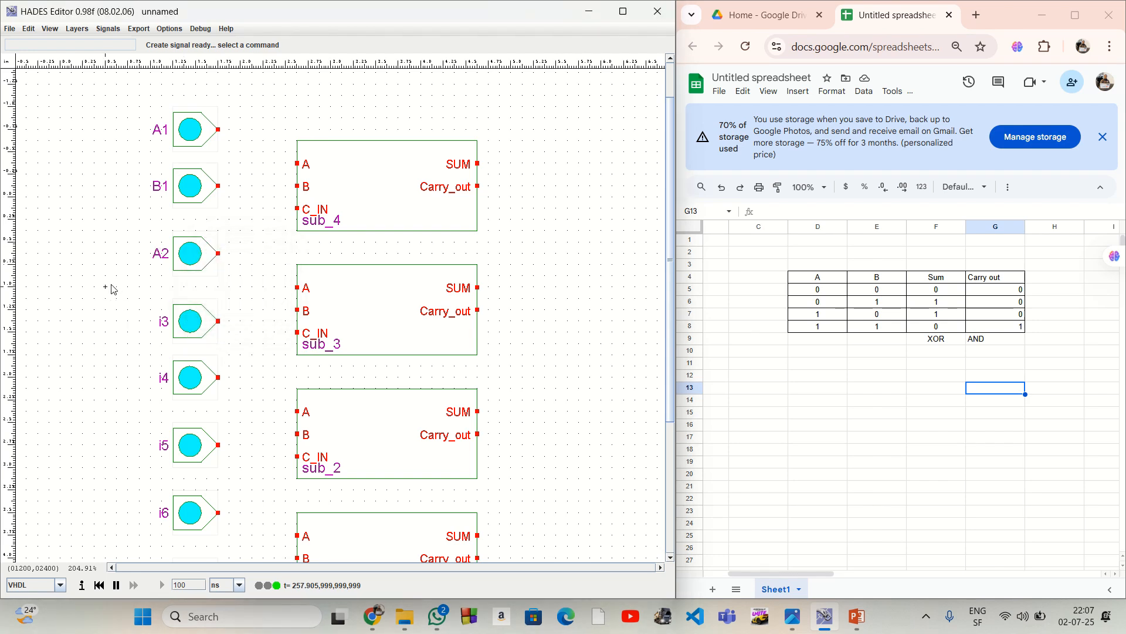
{"action": "right_click", "coordinate": [184, 331]}
{"action": "left_click", "coordinate": [201, 413]}
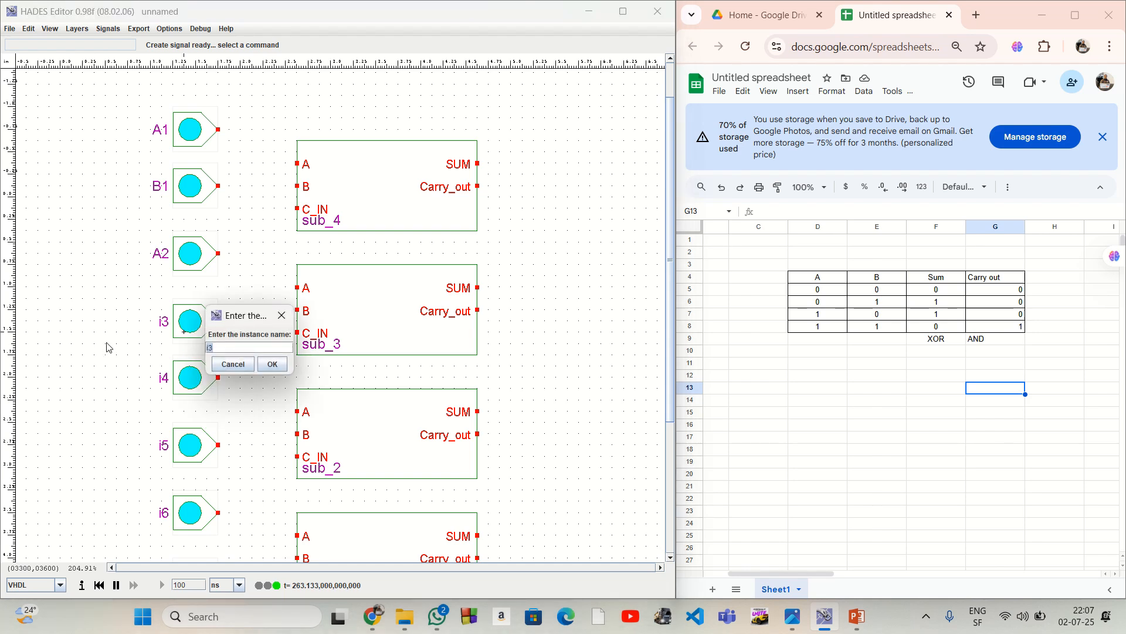
{"action": "key", "text": "Return"}
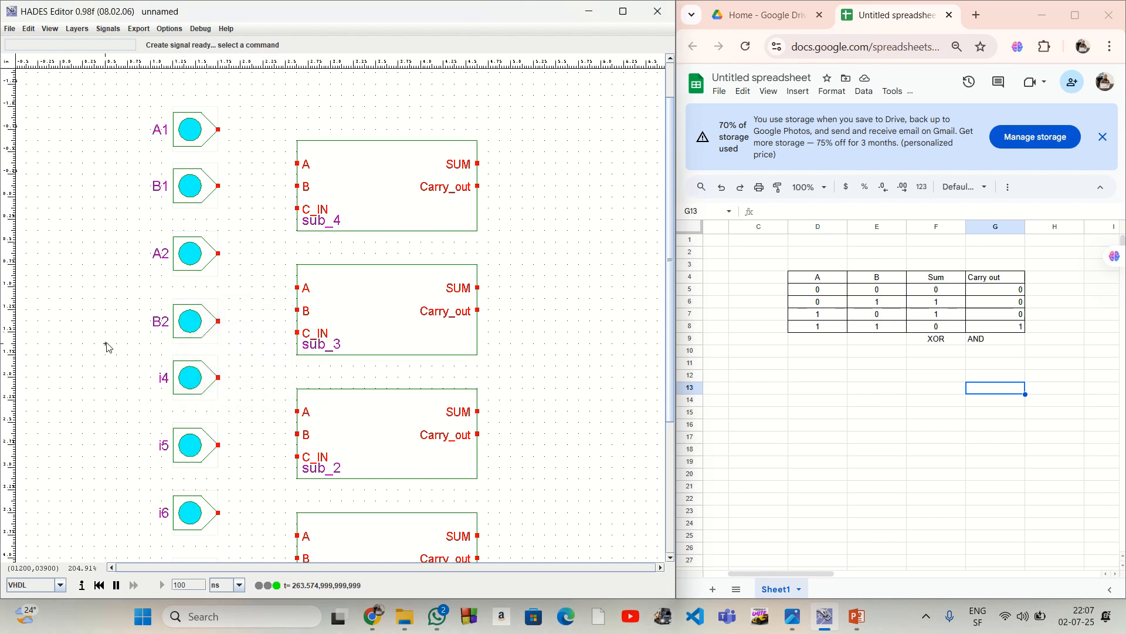
Rename the input components i4 and i5 as A3 and B3.
{"action": "right_click", "coordinate": [196, 376]}
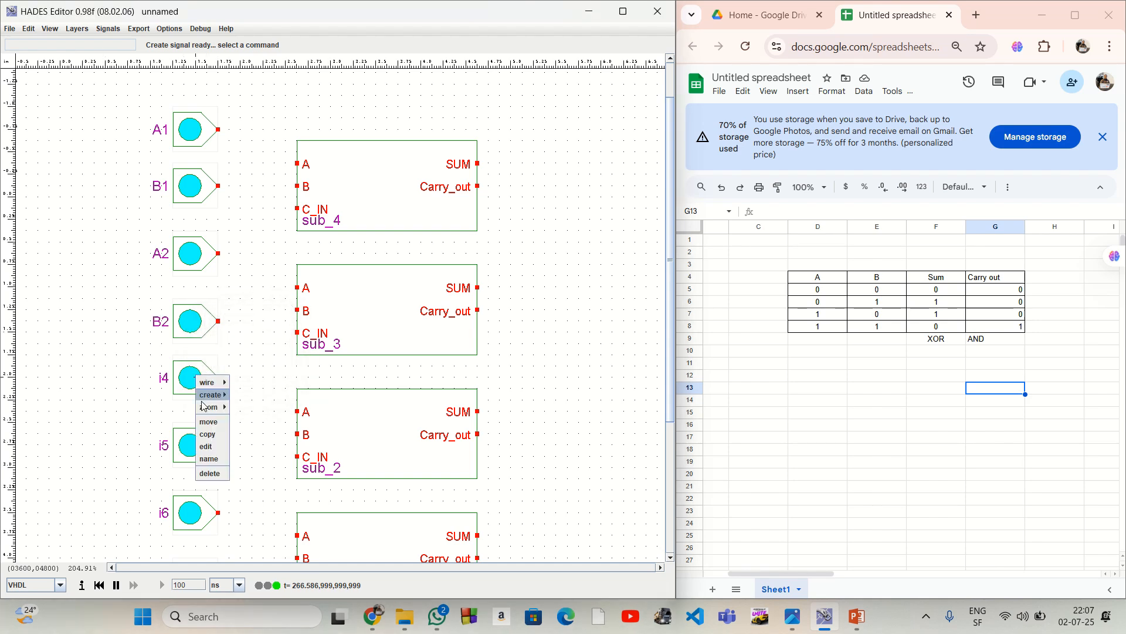
{"action": "left_click", "coordinate": [209, 458]}
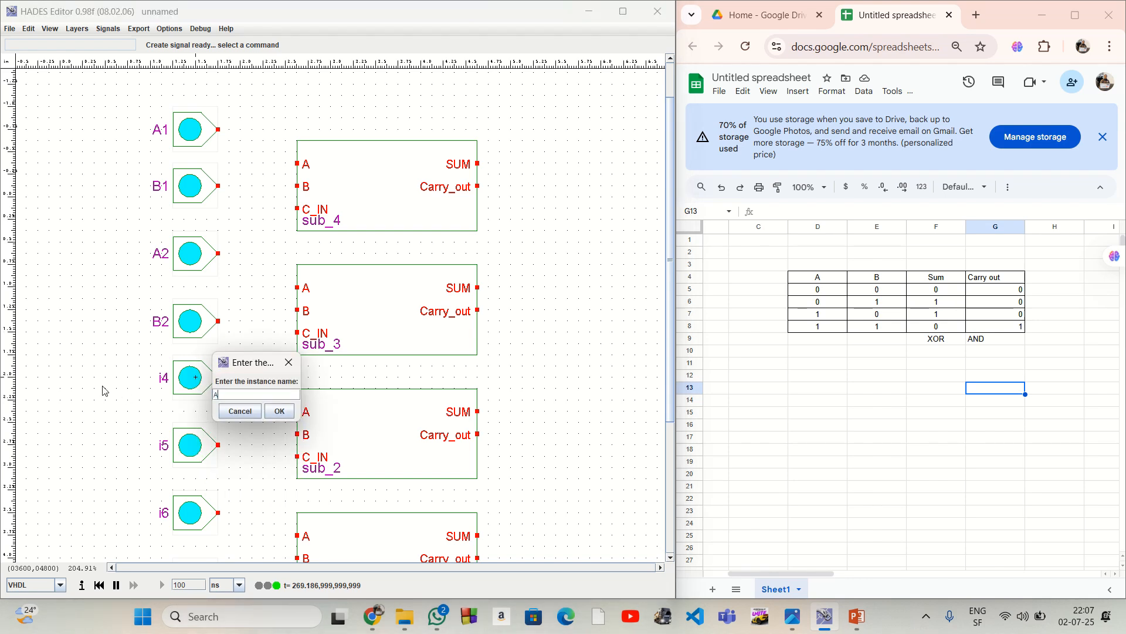
{"action": "type", "text": "A3"}
{"action": "key", "text": "Return"}
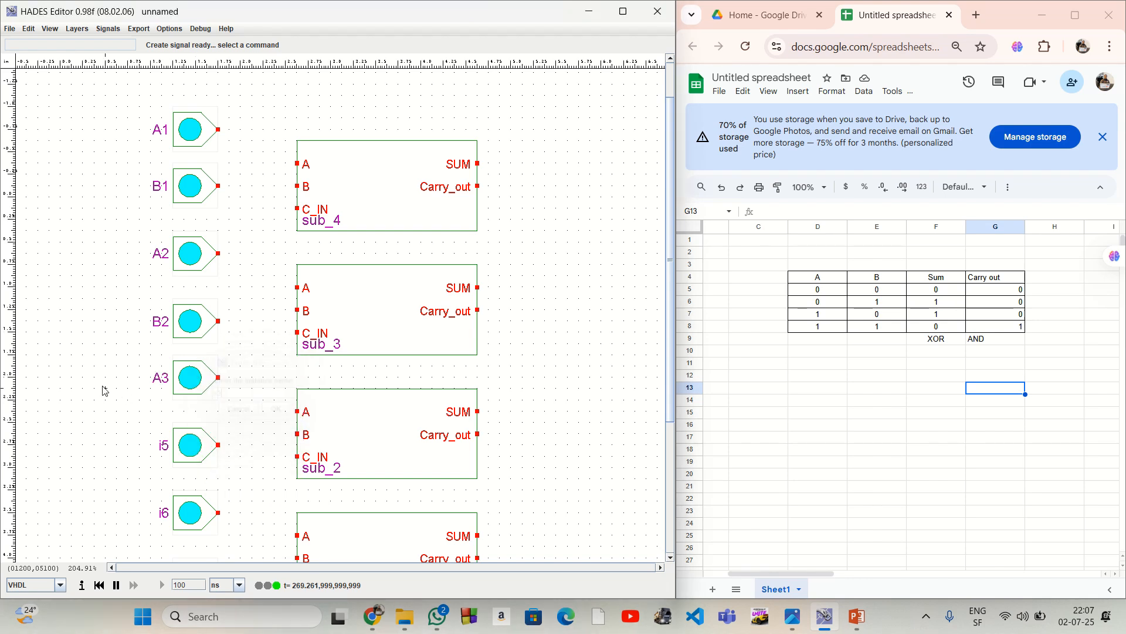
{"action": "right_click", "coordinate": [202, 447]}
{"action": "left_click", "coordinate": [221, 525]}
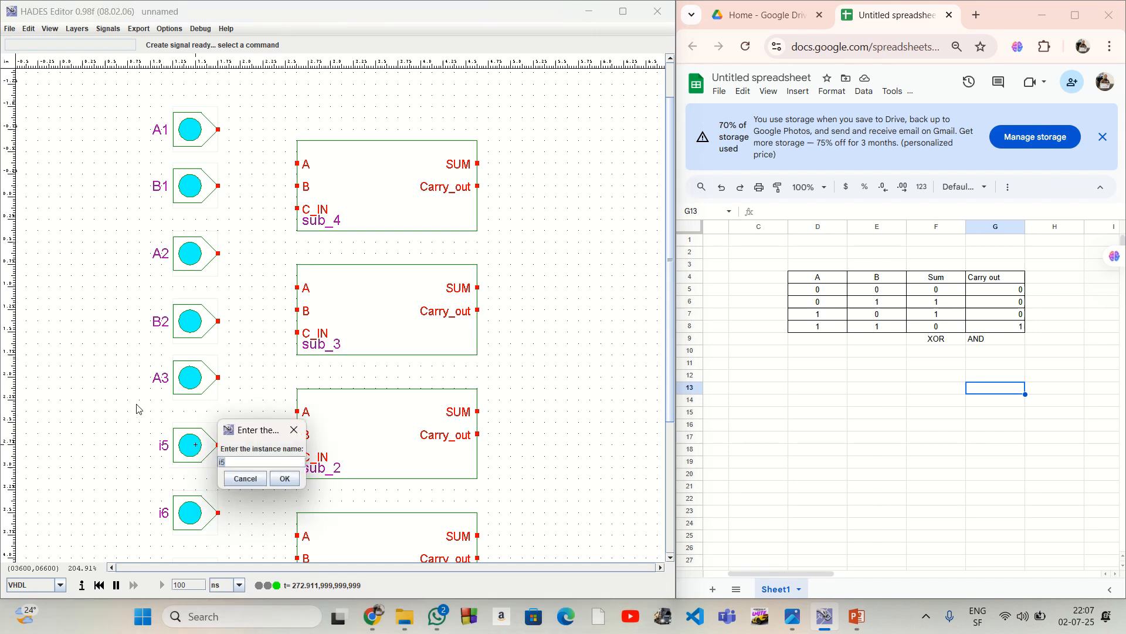
{"action": "type", "text": "B3"}
{"action": "key", "text": "Return"}
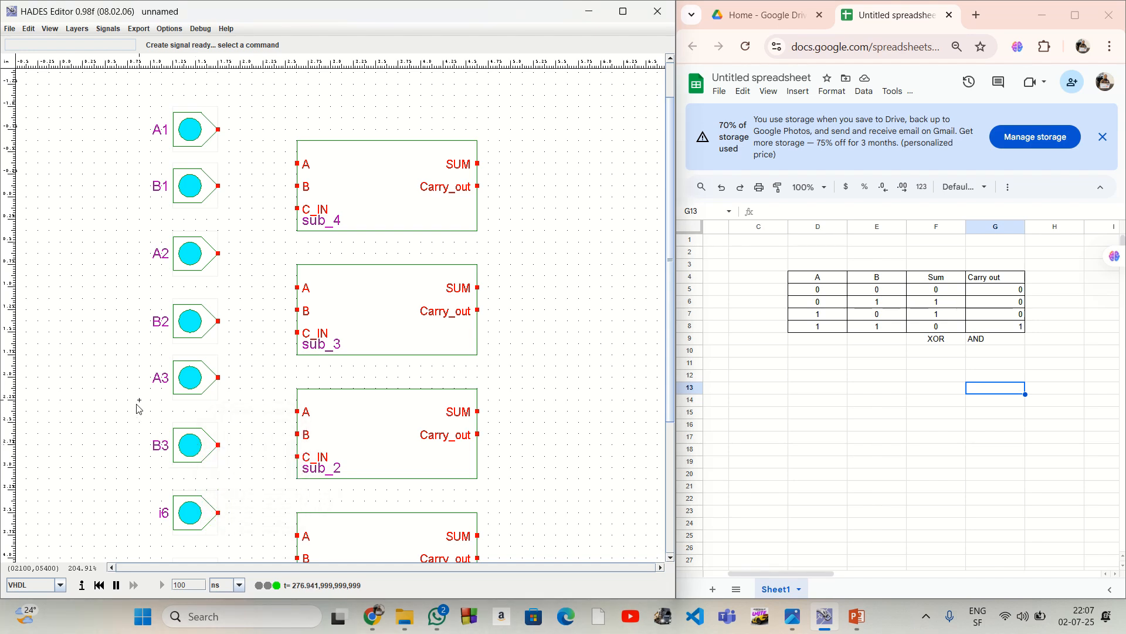
{"action": "left_click", "coordinate": [259, 413]}
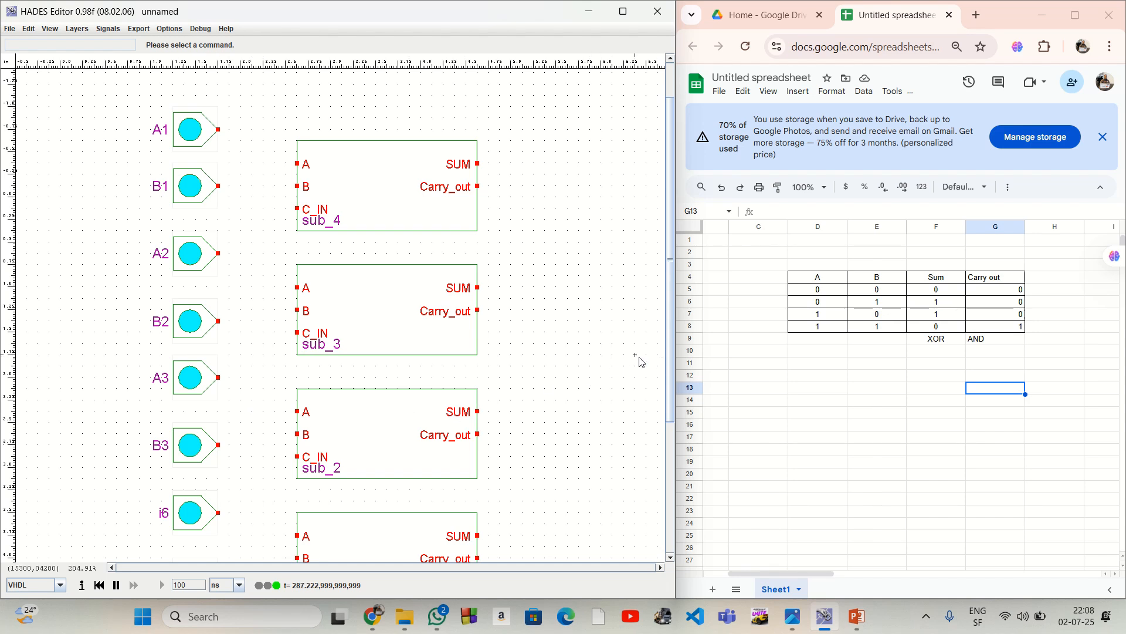
Rename the input components i6 and i7, above C_in, as A4 and B4.
{"action": "scroll", "coordinate": [568, 371], "scroll_direction": "down", "scroll_amount": 1}
{"action": "scroll", "coordinate": [568, 371], "scroll_direction": "down", "scroll_amount": 3}
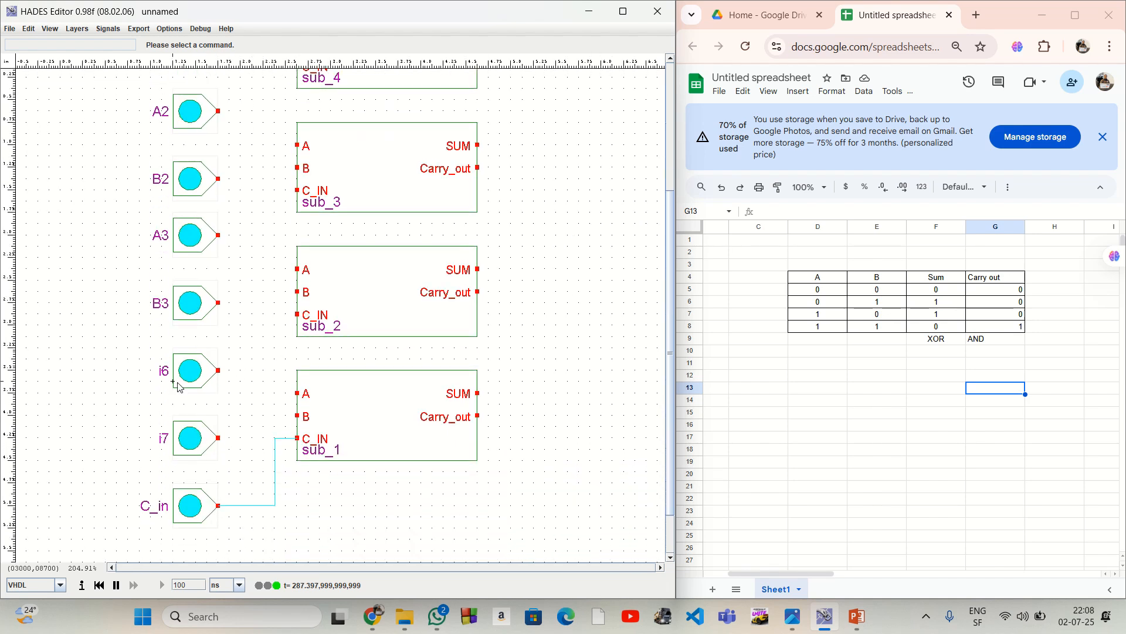
{"action": "right_click", "coordinate": [183, 371]}
{"action": "left_click", "coordinate": [194, 455]}
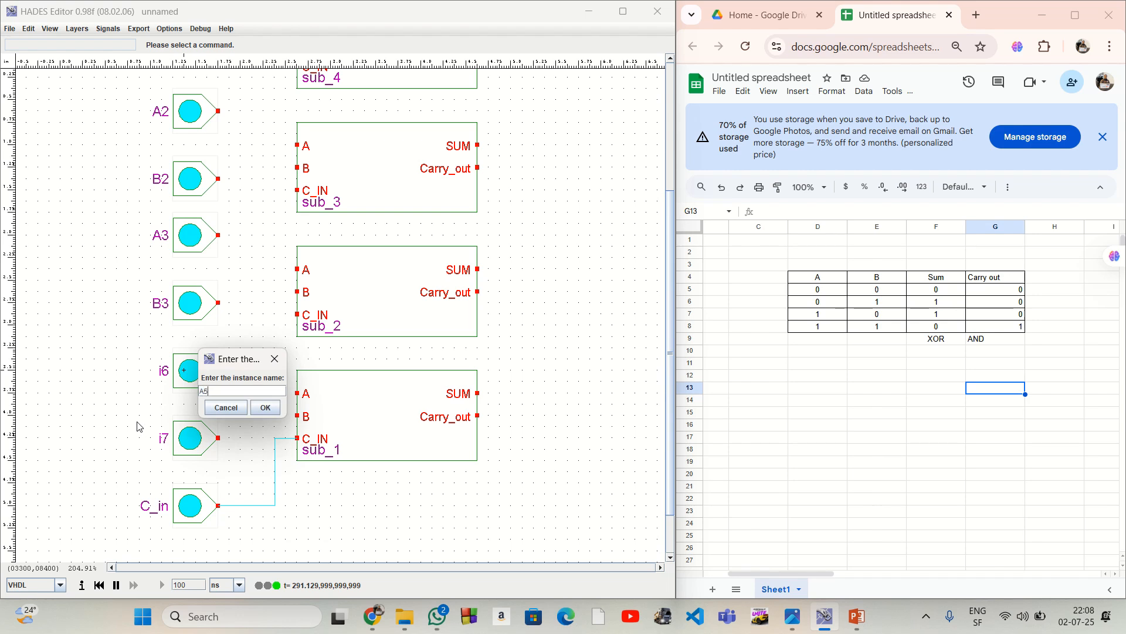
{"action": "type", "text": "A4"}
{"action": "key", "text": "Return"}
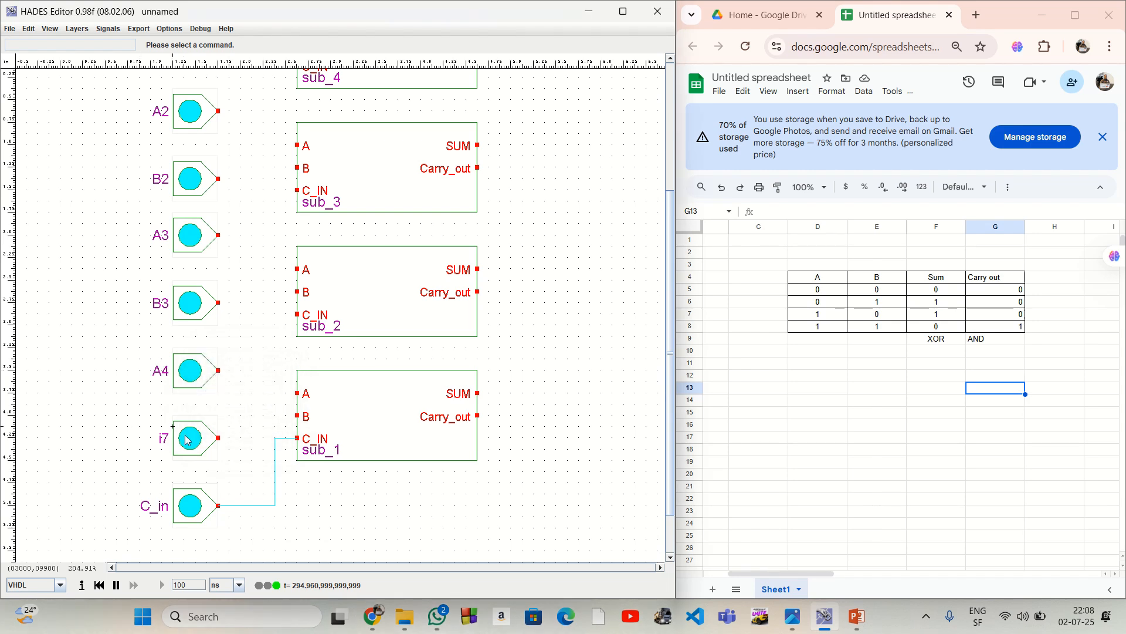
{"action": "right_click", "coordinate": [186, 439]}
{"action": "left_click", "coordinate": [197, 523]}
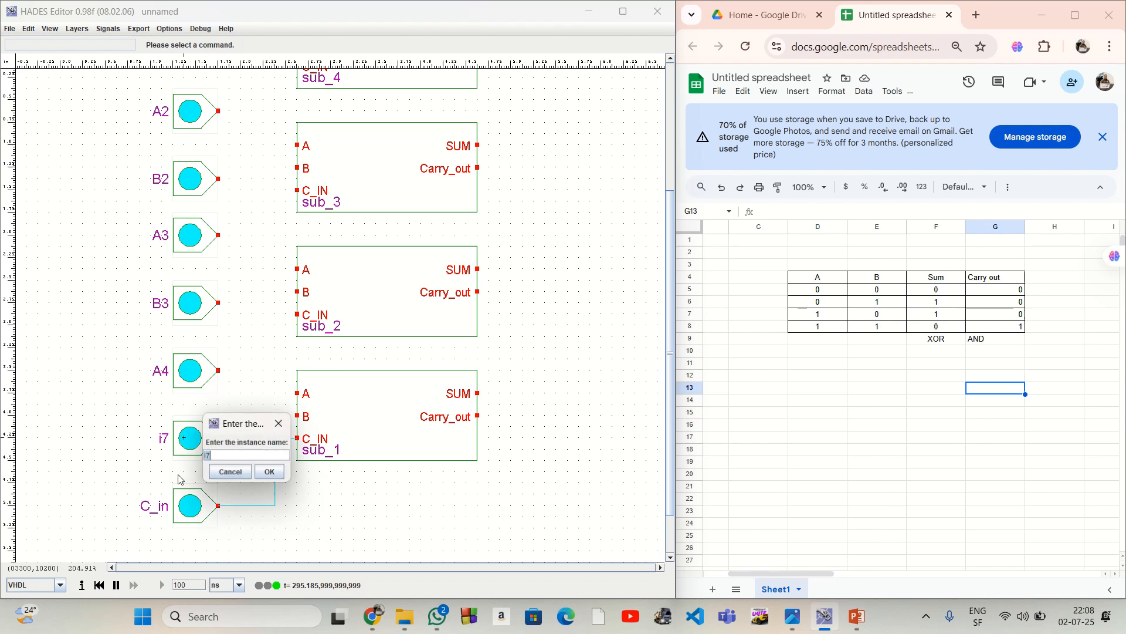
{"action": "key", "text": "Return"}
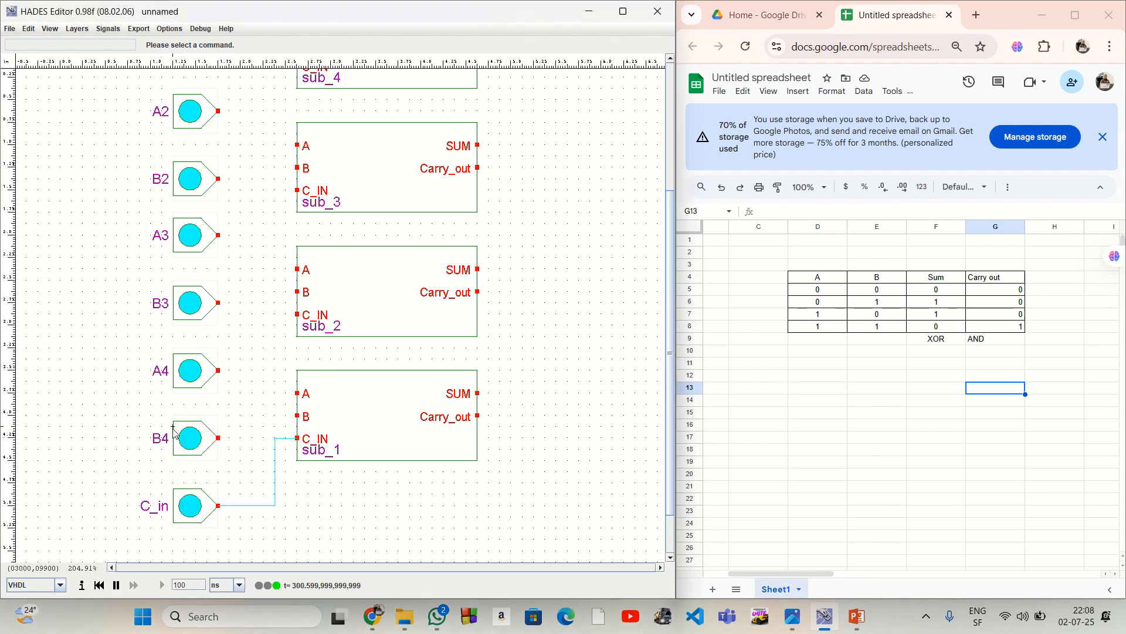
Wire input A4 to port A of sub_1 and input B4 to its port B.
{"action": "left_click", "coordinate": [219, 370]}
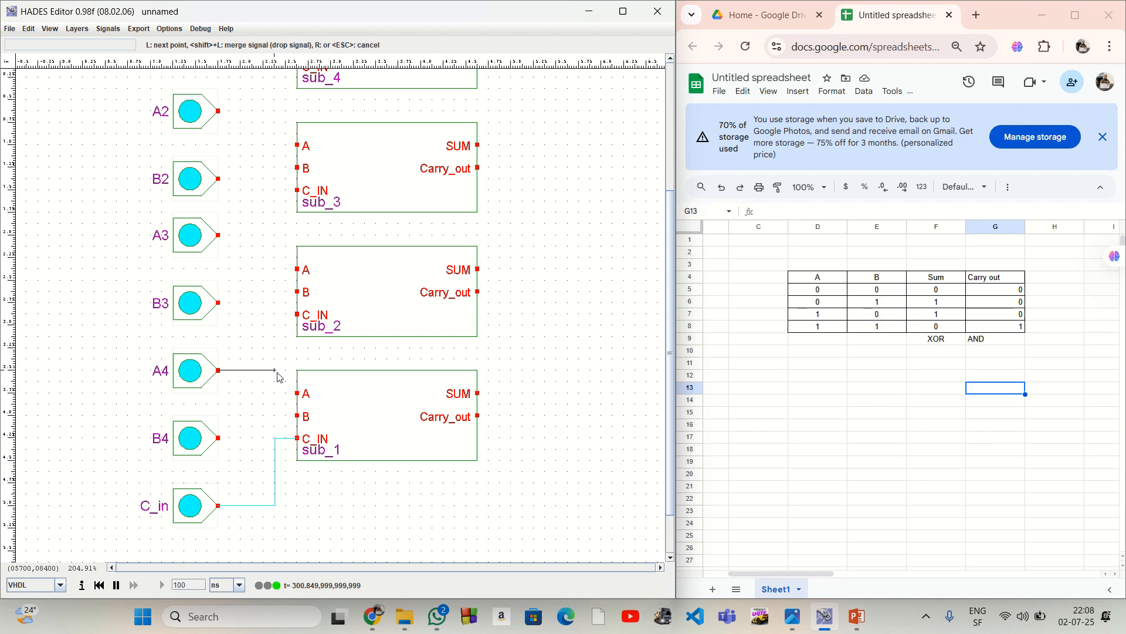
{"action": "left_click", "coordinate": [275, 372]}
{"action": "left_click", "coordinate": [298, 394]}
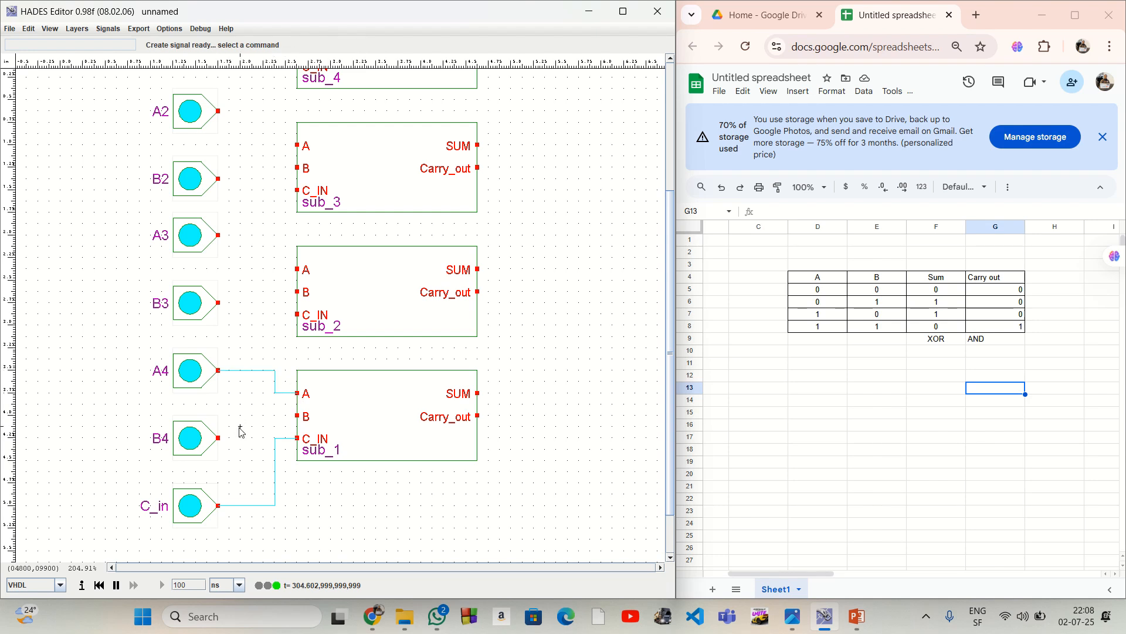
{"action": "left_click", "coordinate": [218, 438]}
{"action": "left_click", "coordinate": [263, 437]}
{"action": "left_click", "coordinate": [263, 416]}
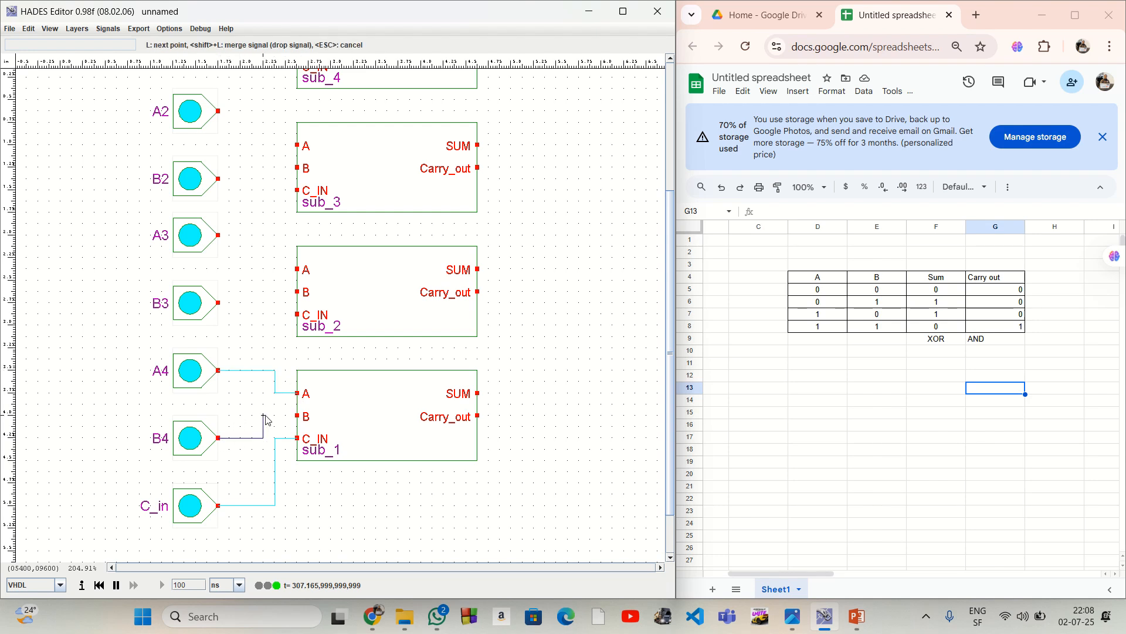
{"action": "left_click", "coordinate": [298, 416]}
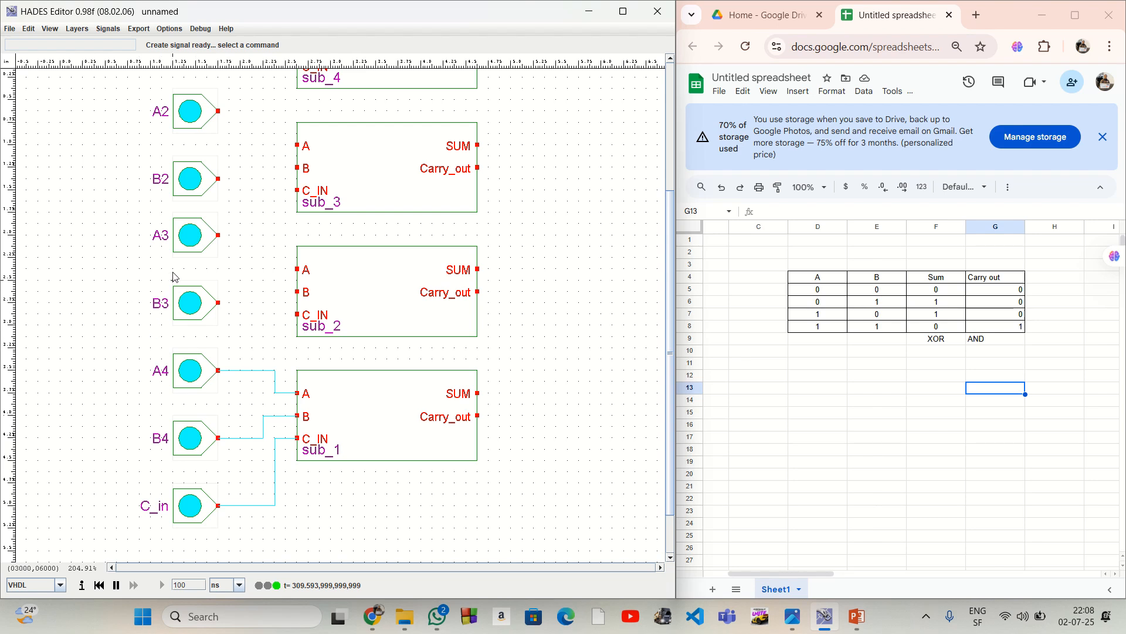
Wire input A3 to port A of sub_2 and input B3 to its port B.
{"action": "left_click", "coordinate": [221, 236]}
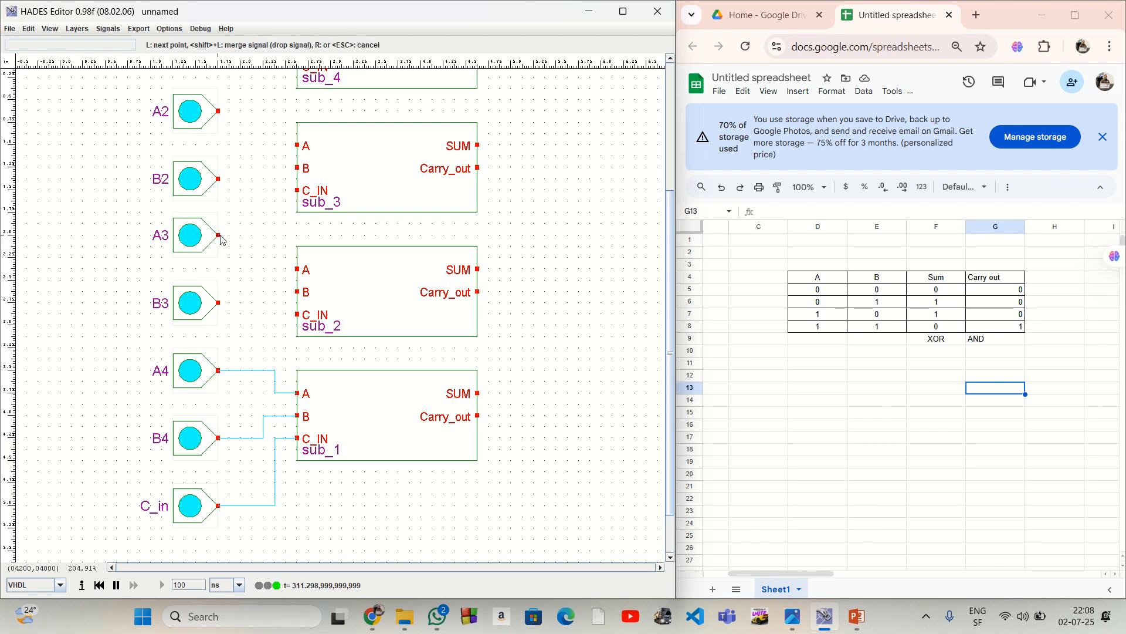
{"action": "left_click", "coordinate": [275, 235]}
{"action": "left_click", "coordinate": [275, 269]}
{"action": "left_click", "coordinate": [298, 269]}
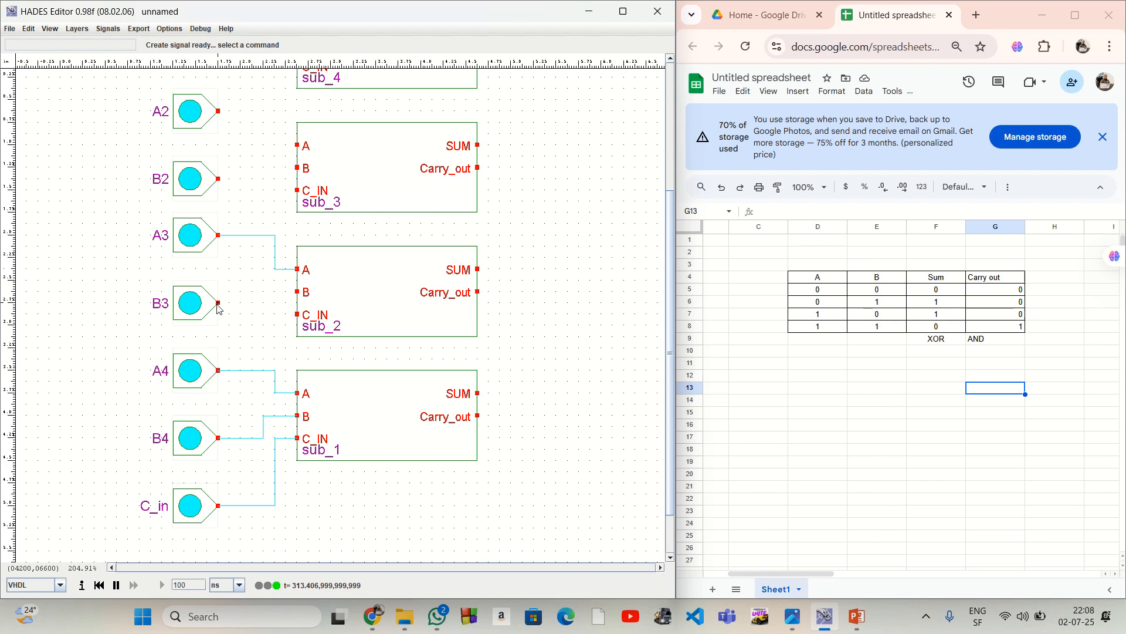
{"action": "left_click", "coordinate": [218, 303]}
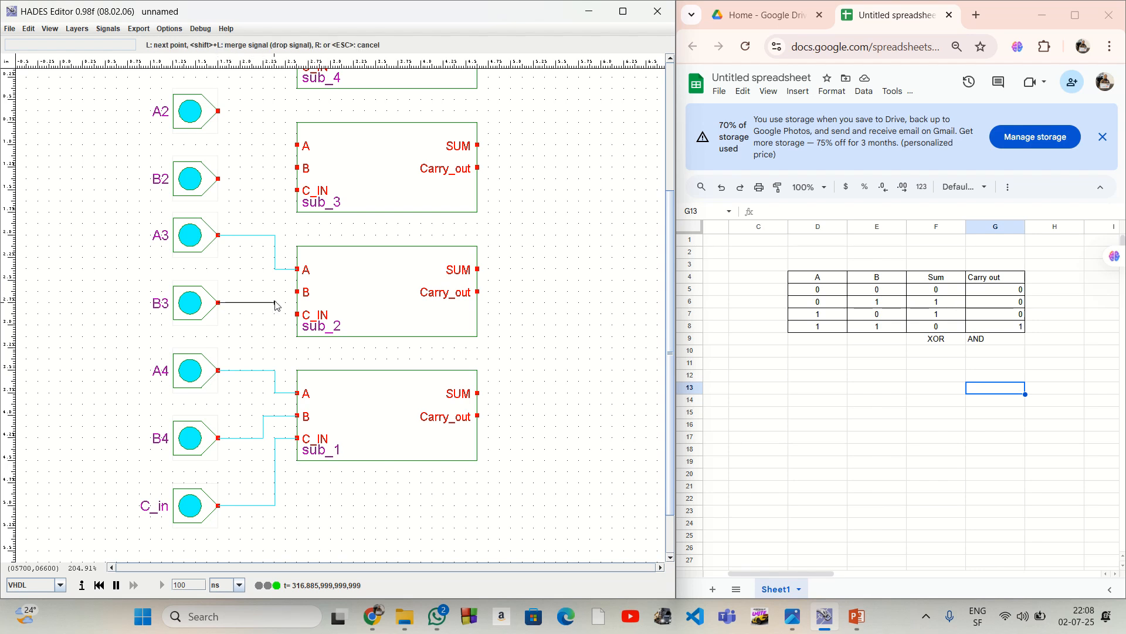
{"action": "left_click", "coordinate": [275, 302]}
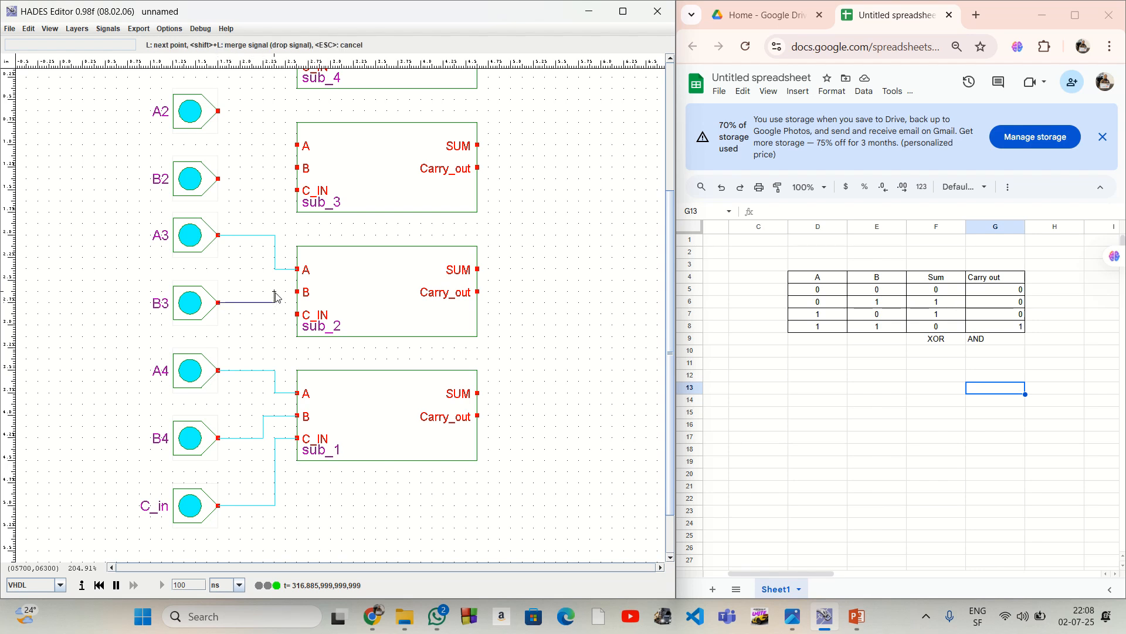
Wire the Carry_out of sub_1 to the C_IN of sub_2, and the Carry_out of sub_2 to the C_IN of sub_3.
{"action": "left_click", "coordinate": [481, 417]}
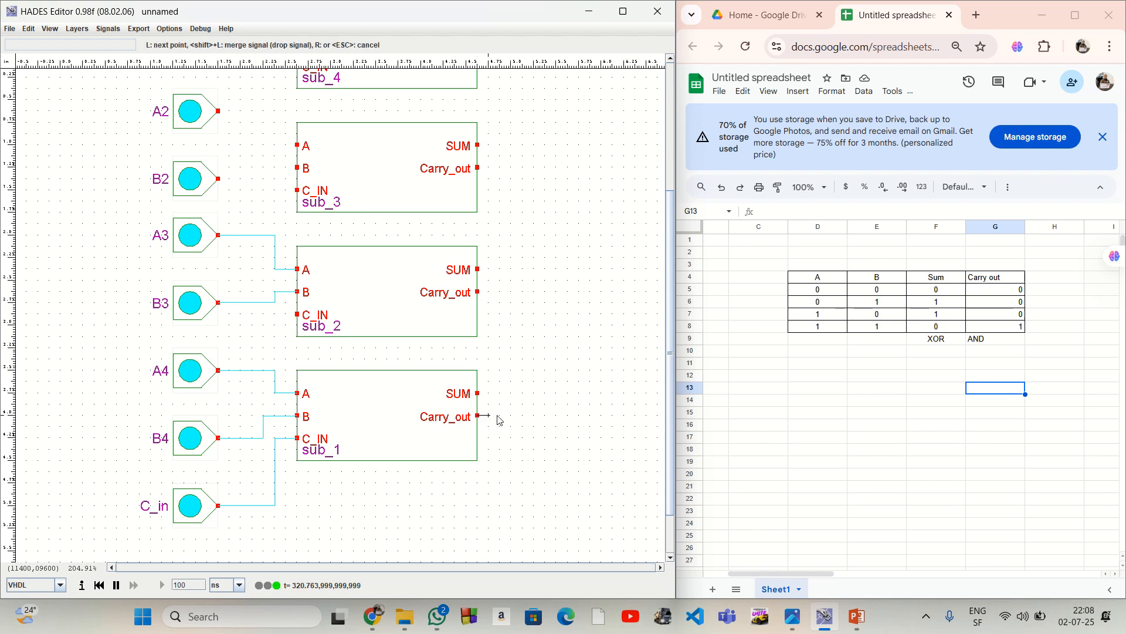
{"action": "left_click", "coordinate": [500, 358]}
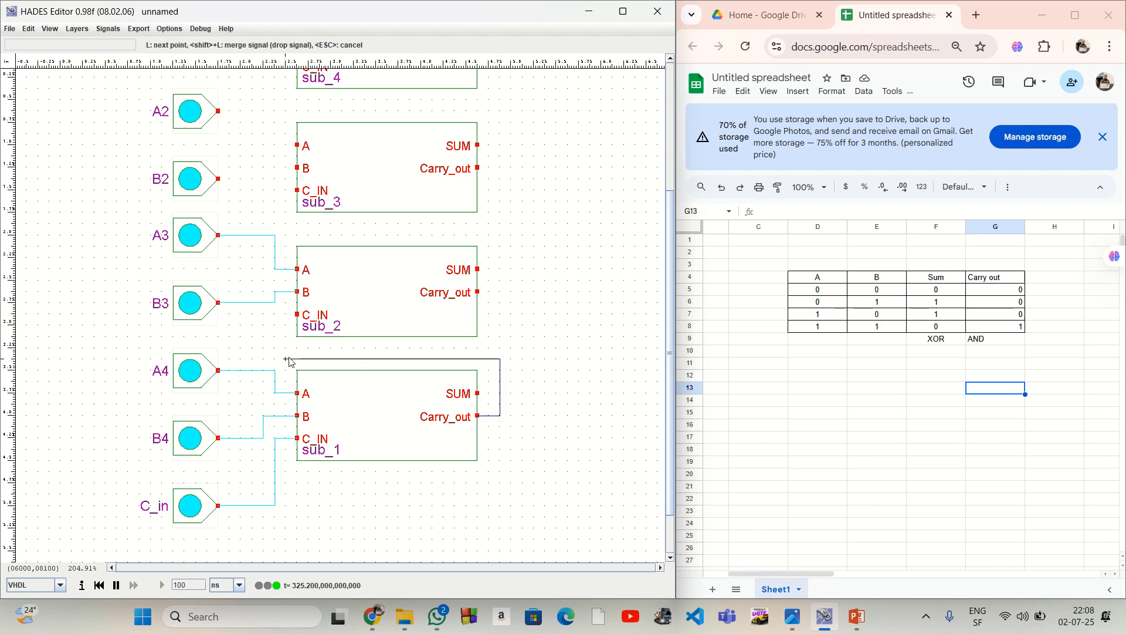
{"action": "left_click", "coordinate": [298, 314]}
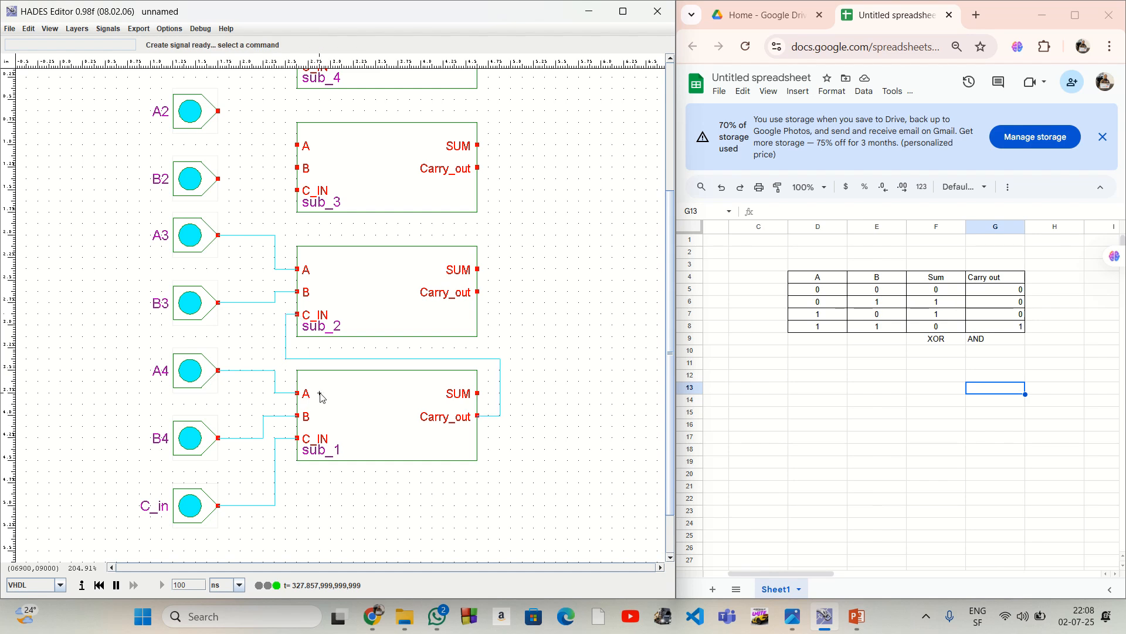
{"action": "left_click", "coordinate": [479, 293]}
{"action": "left_click", "coordinate": [500, 235]}
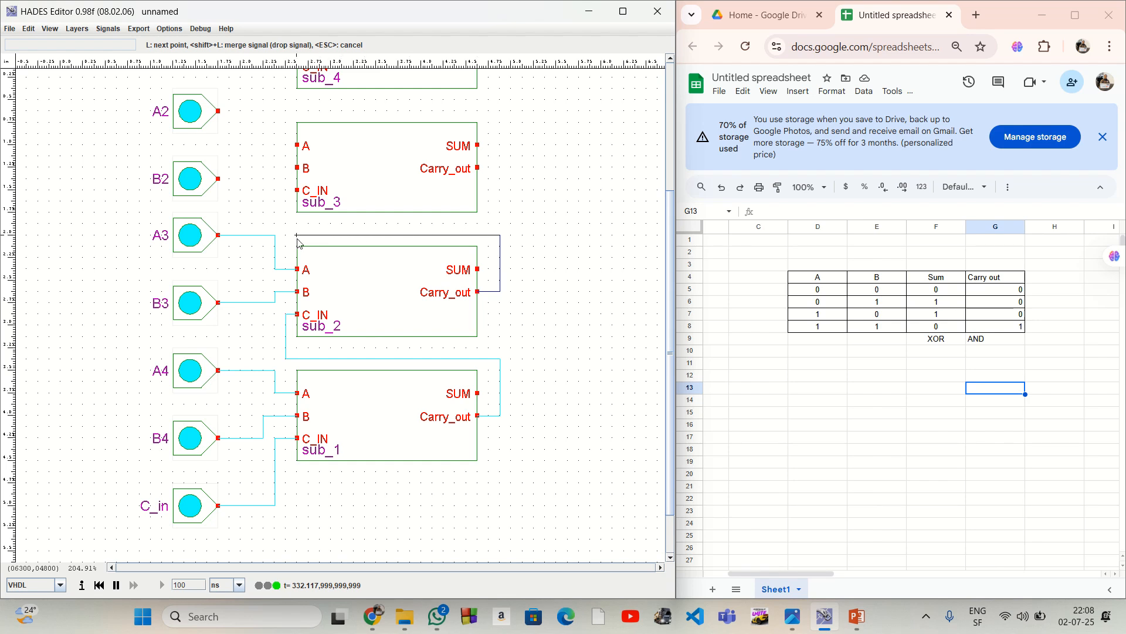
{"action": "left_click", "coordinate": [296, 191]}
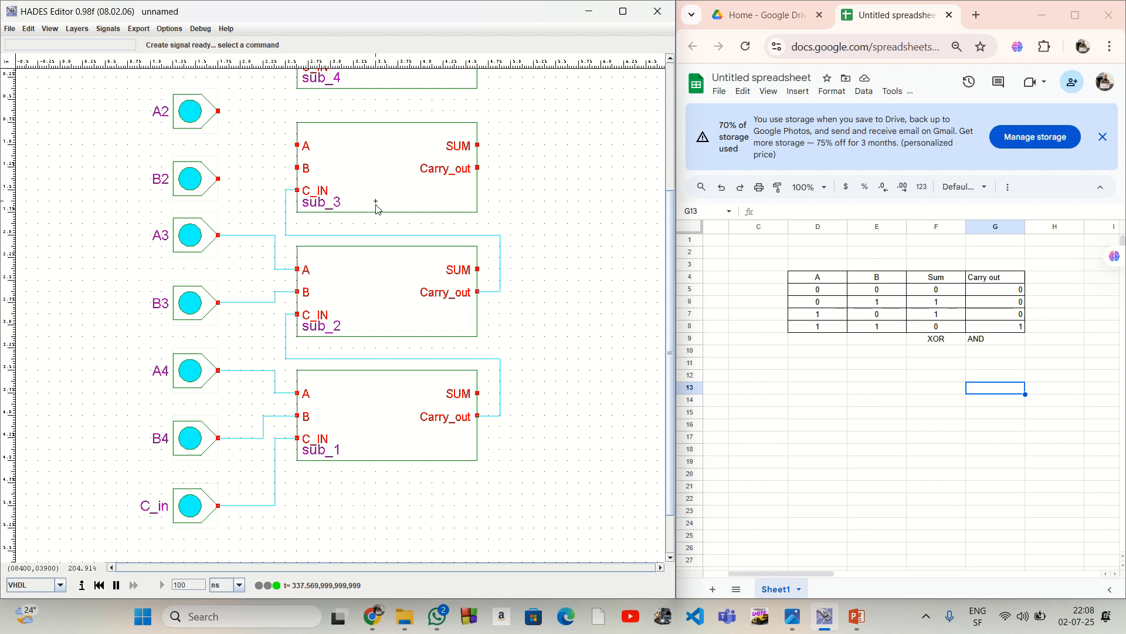
Wire the Carry_out of sub_3 to the C_IN port of sub_4, routing the signal between the two blocks.
{"action": "scroll", "coordinate": [376, 208], "scroll_direction": "up", "scroll_amount": 4}
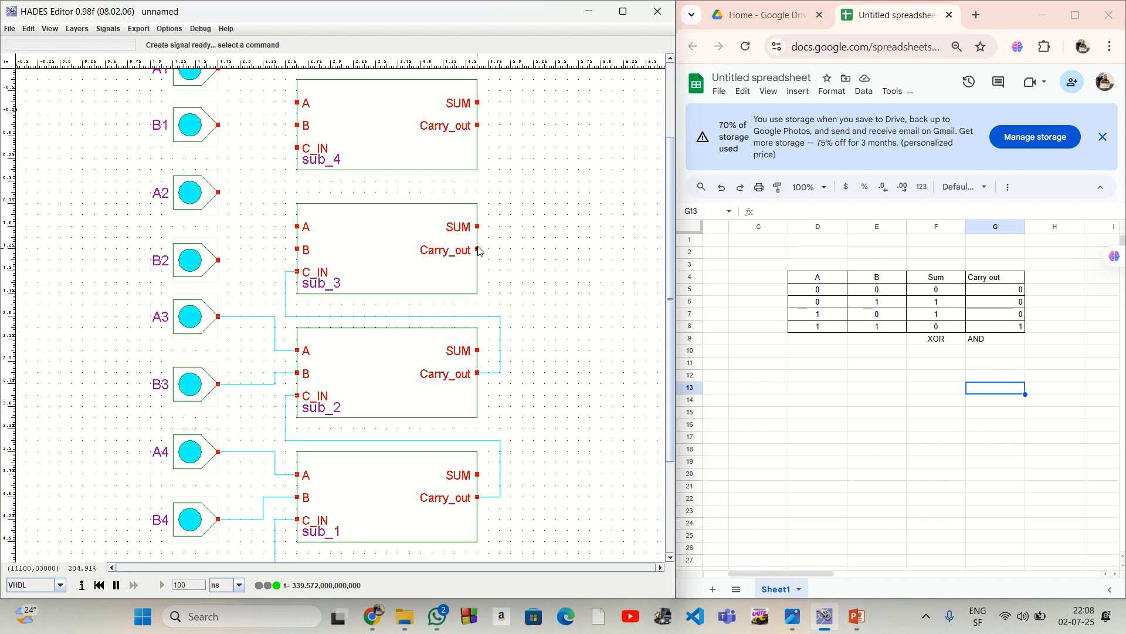
{"action": "left_click", "coordinate": [480, 251]}
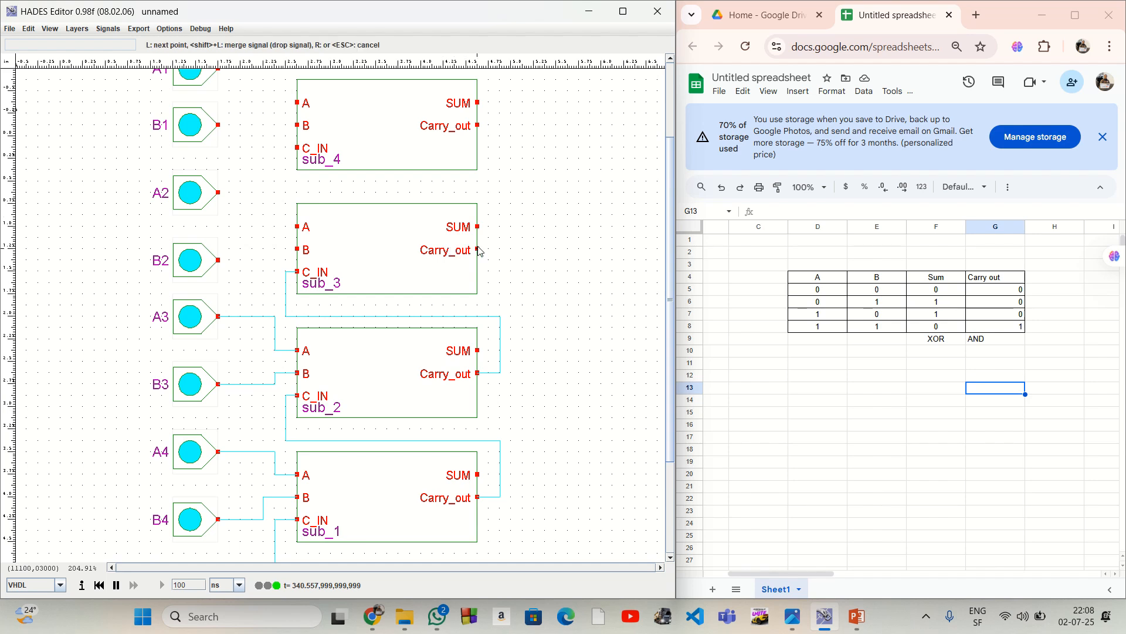
{"action": "left_click", "coordinate": [499, 197]}
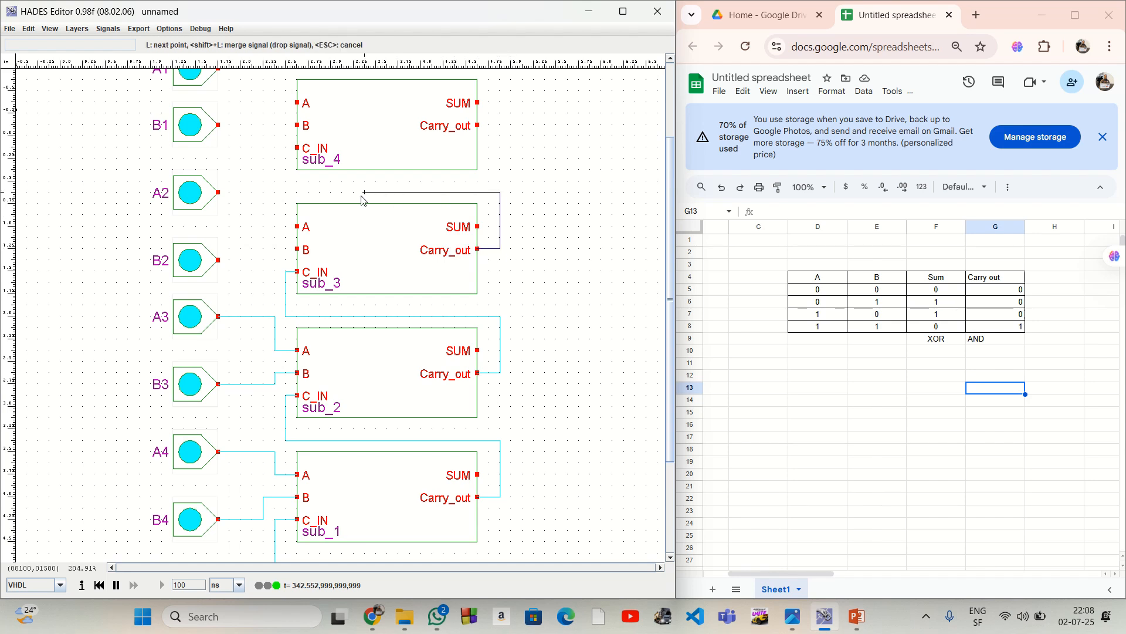
{"action": "left_click", "coordinate": [285, 191]}
{"action": "left_click", "coordinate": [298, 147]}
{"action": "scroll", "coordinate": [524, 215], "scroll_direction": "up", "scroll_amount": 3}
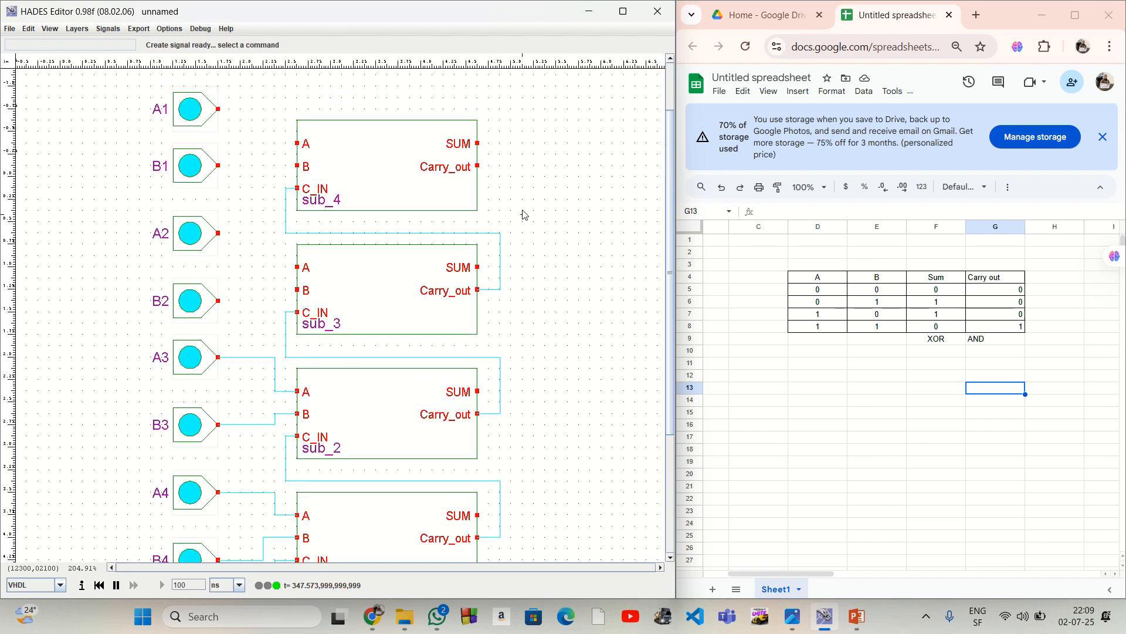
Wire input B2 to port B of sub_3 and input A2 to its port A.
{"action": "scroll", "coordinate": [468, 221], "scroll_direction": "down", "scroll_amount": 2}
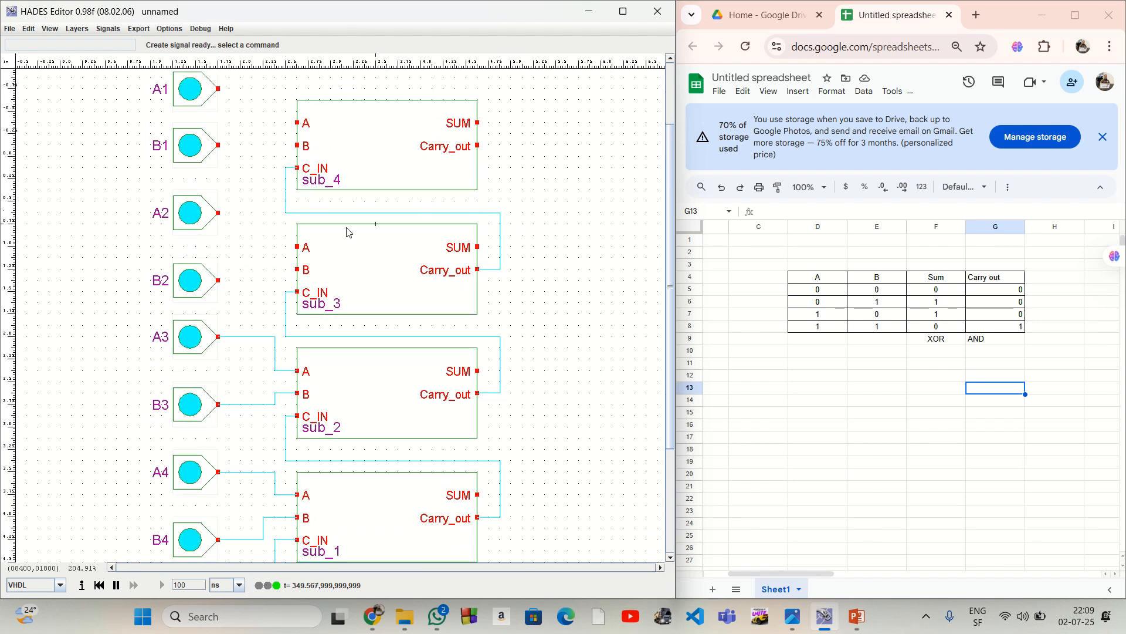
{"action": "left_click", "coordinate": [218, 280]}
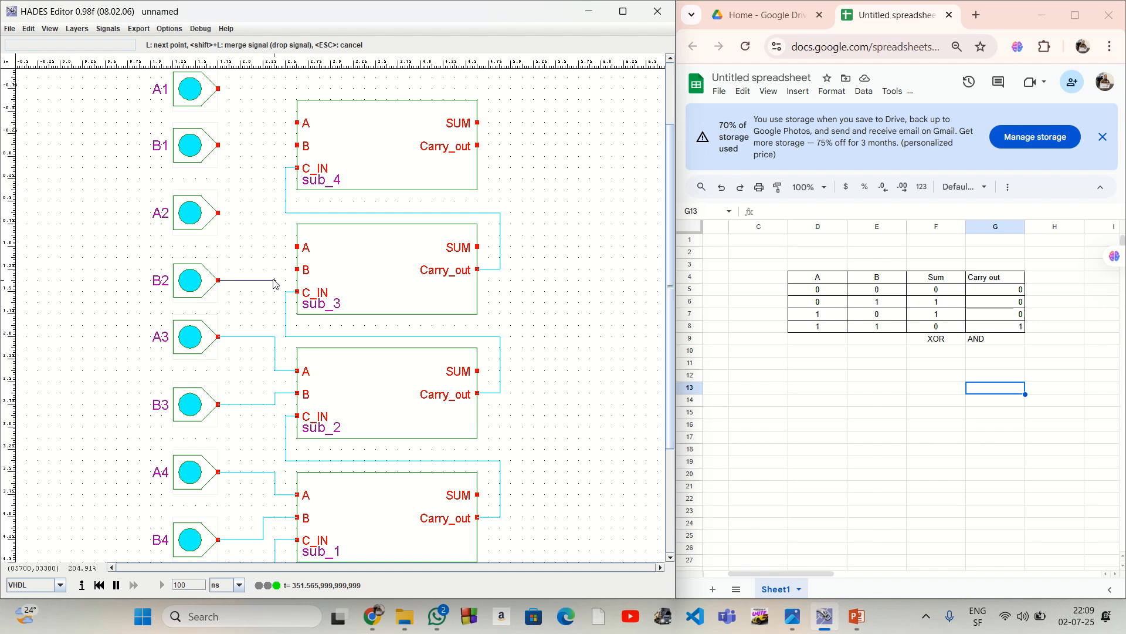
{"action": "left_click", "coordinate": [275, 280]}
{"action": "left_click", "coordinate": [297, 270]}
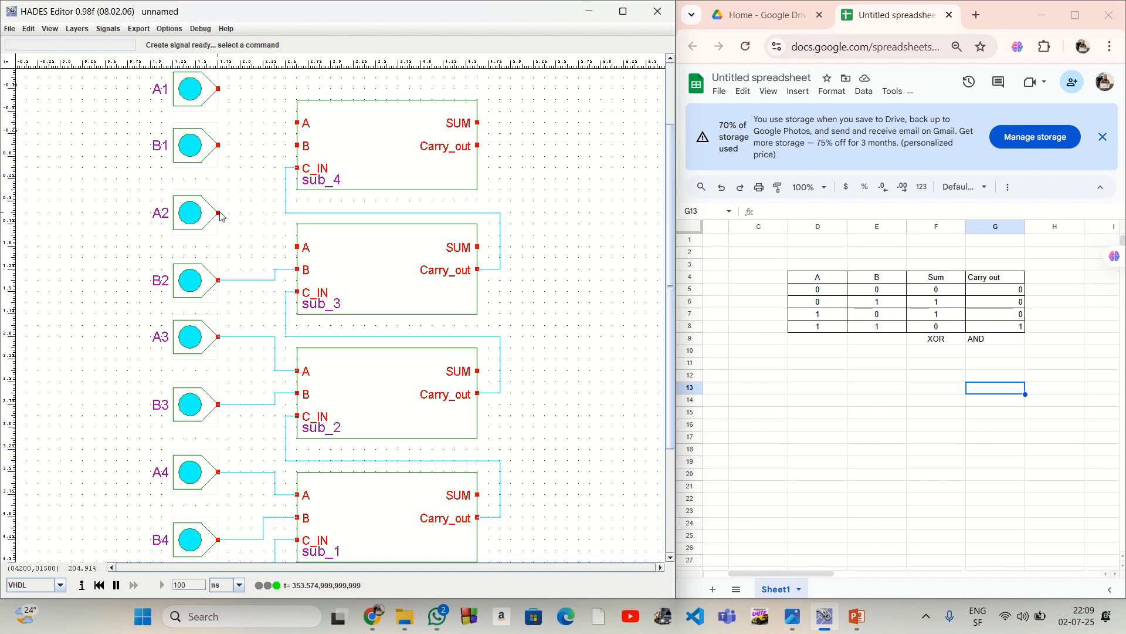
{"action": "left_click", "coordinate": [218, 213]}
{"action": "left_click", "coordinate": [274, 212]}
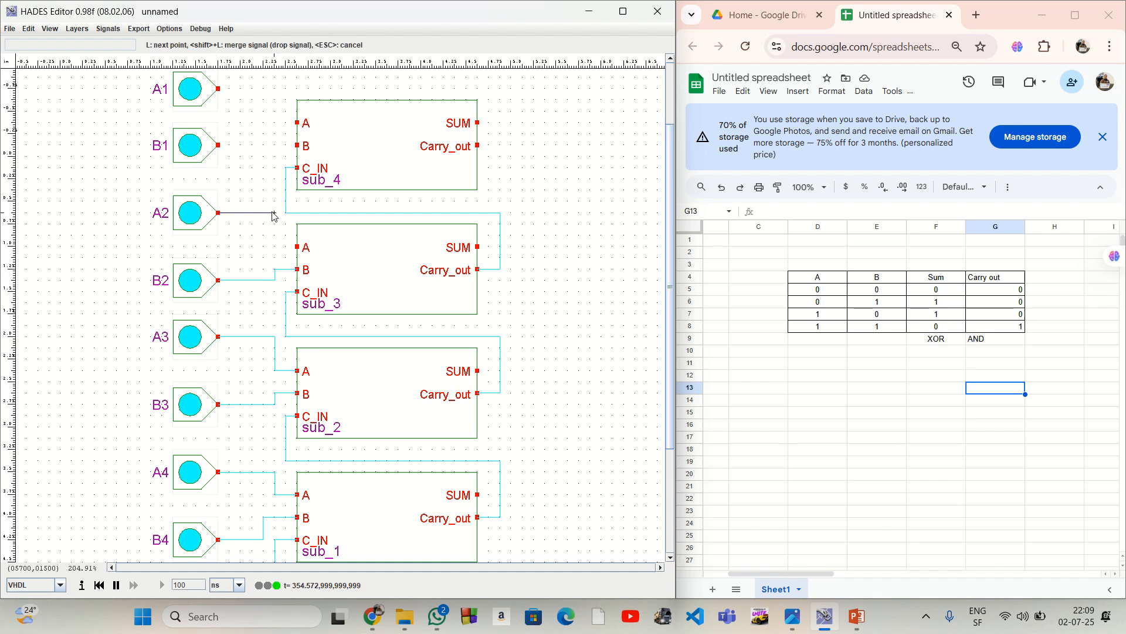
{"action": "left_click", "coordinate": [297, 247]}
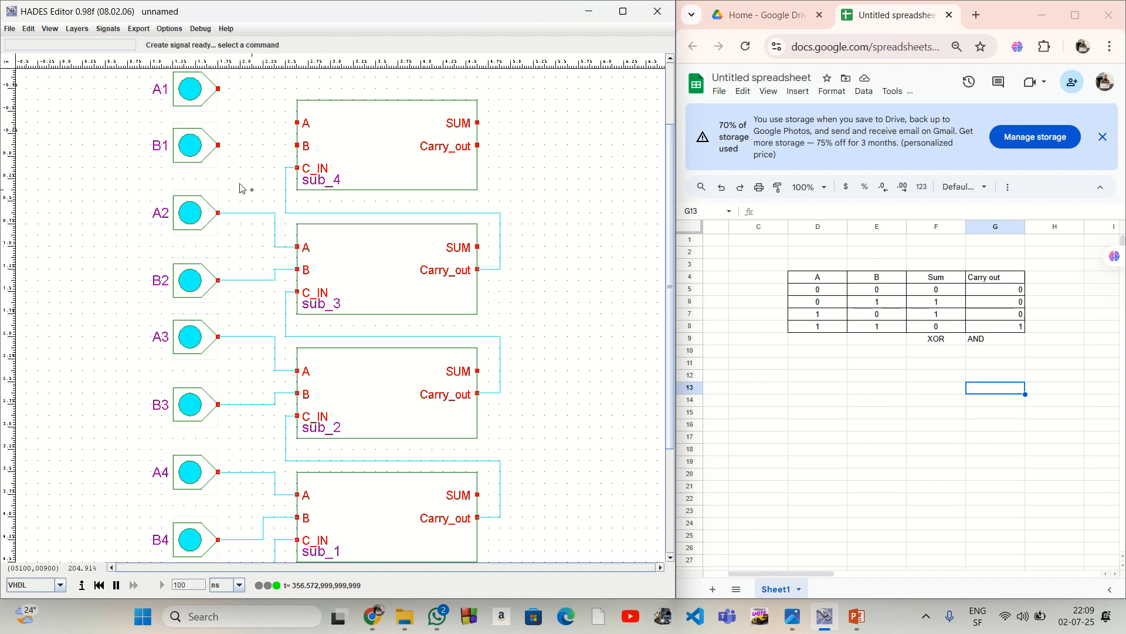
Wire input B1 straight to port B of sub_4 and input A1 to its port A.
{"action": "left_click", "coordinate": [218, 145]}
{"action": "left_click", "coordinate": [297, 146]}
{"action": "left_click", "coordinate": [218, 88]}
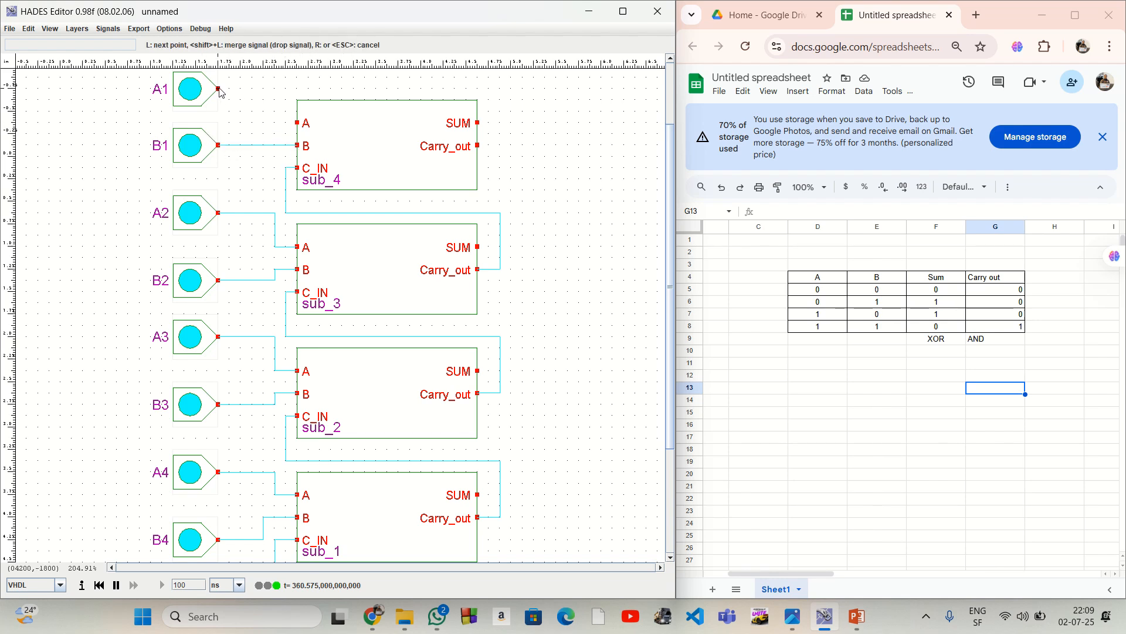
{"action": "left_click", "coordinate": [276, 89]}
{"action": "left_click", "coordinate": [276, 122]}
{"action": "left_click", "coordinate": [298, 122]}
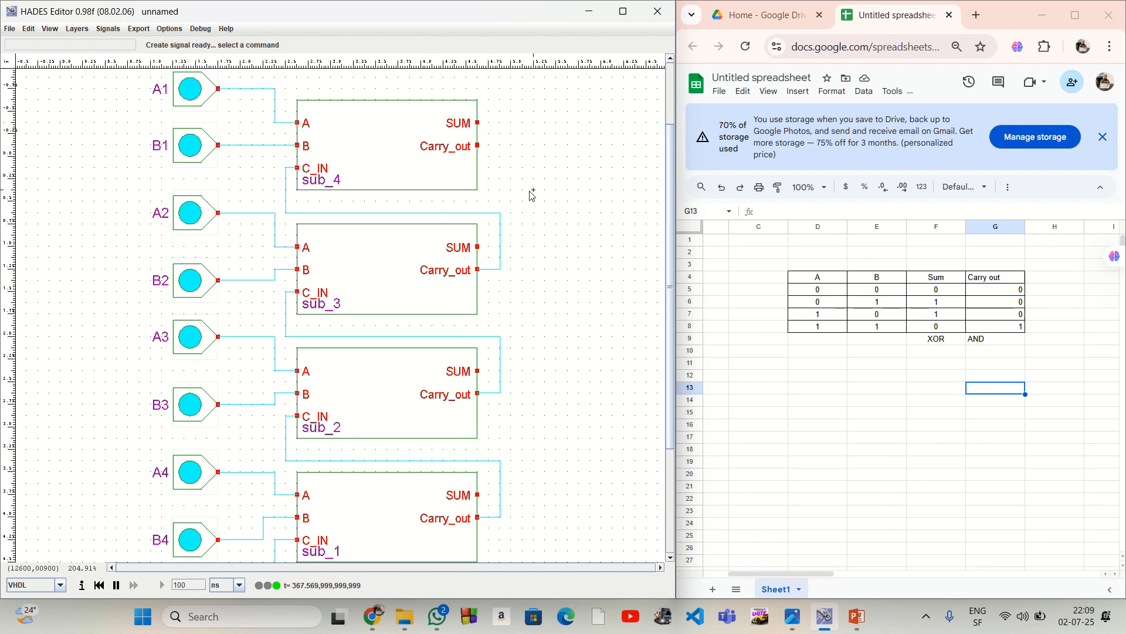
Place one Opin (LED) output above and to the right of the sub_4 block.
{"action": "scroll", "coordinate": [515, 183], "scroll_direction": "up", "scroll_amount": 3}
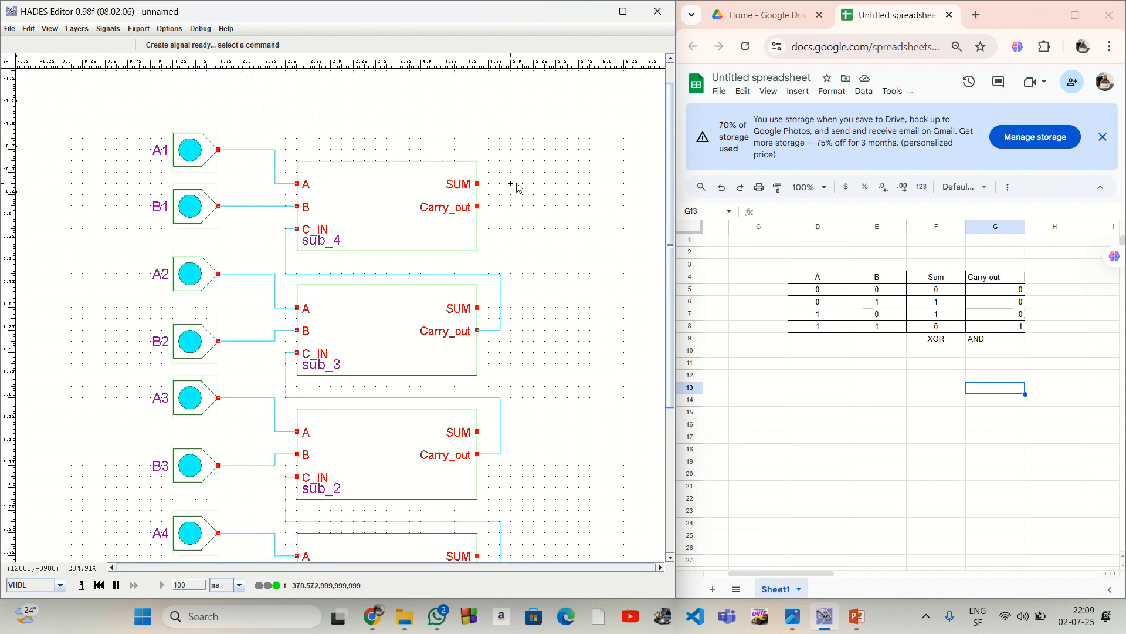
{"action": "scroll", "coordinate": [518, 187], "scroll_direction": "up", "scroll_amount": 2}
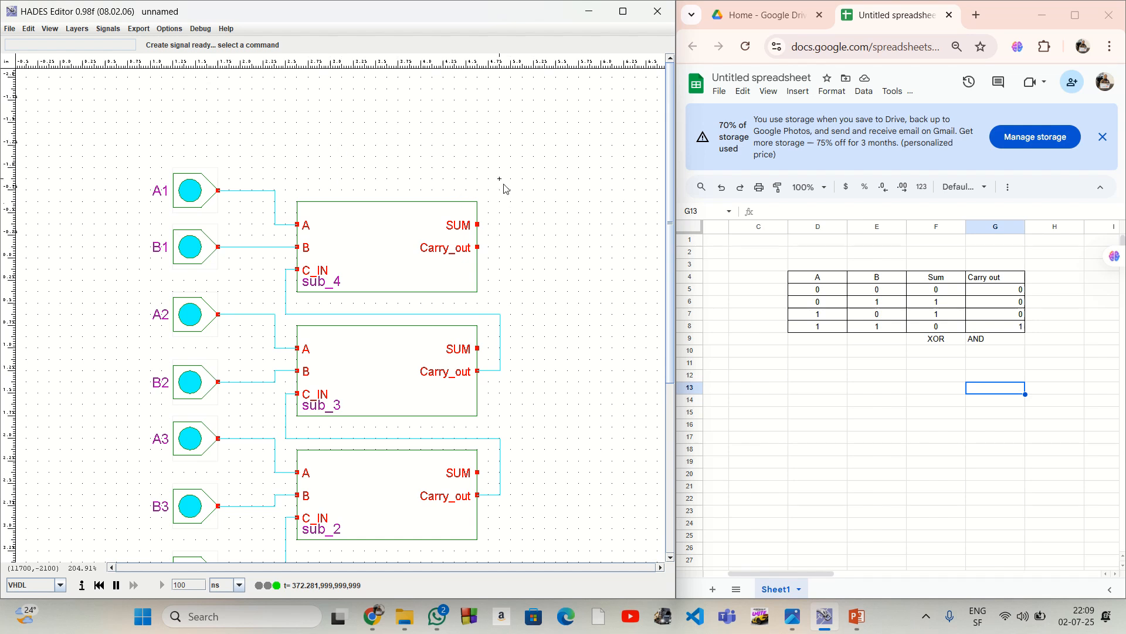
{"action": "right_click", "coordinate": [533, 126]}
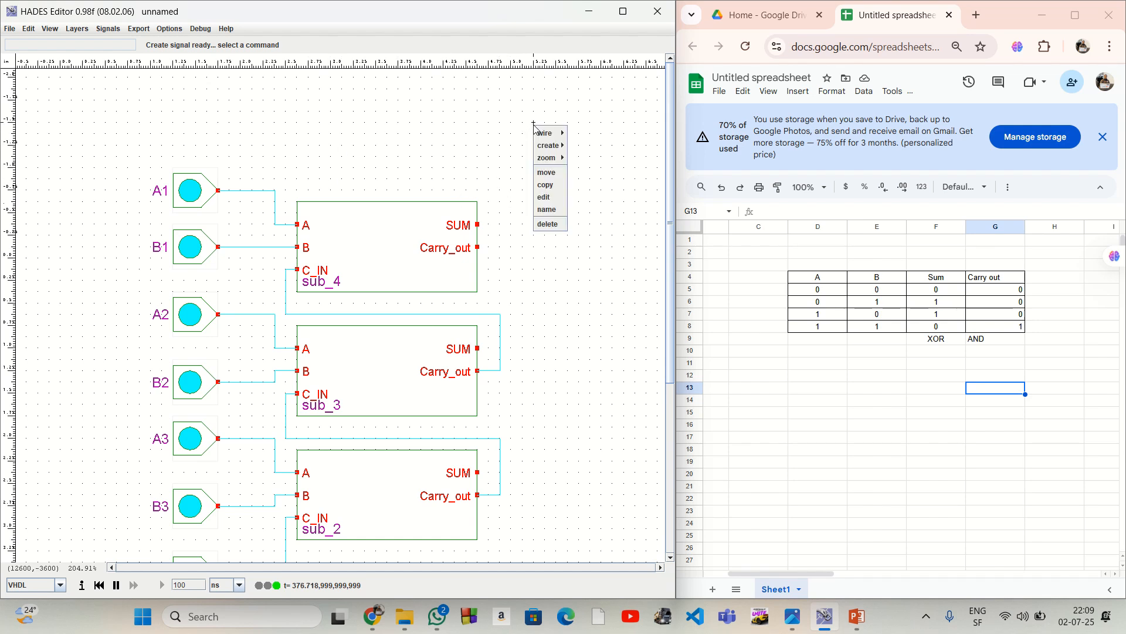
{"action": "mouse_move", "coordinate": [542, 137]}
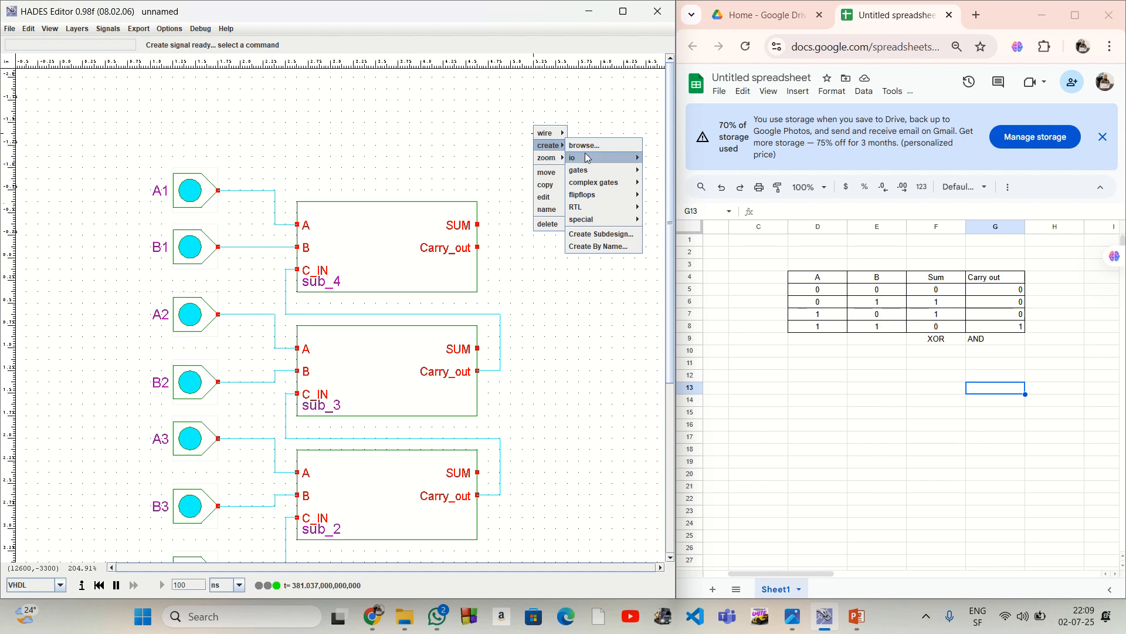
{"action": "mouse_move", "coordinate": [589, 159]}
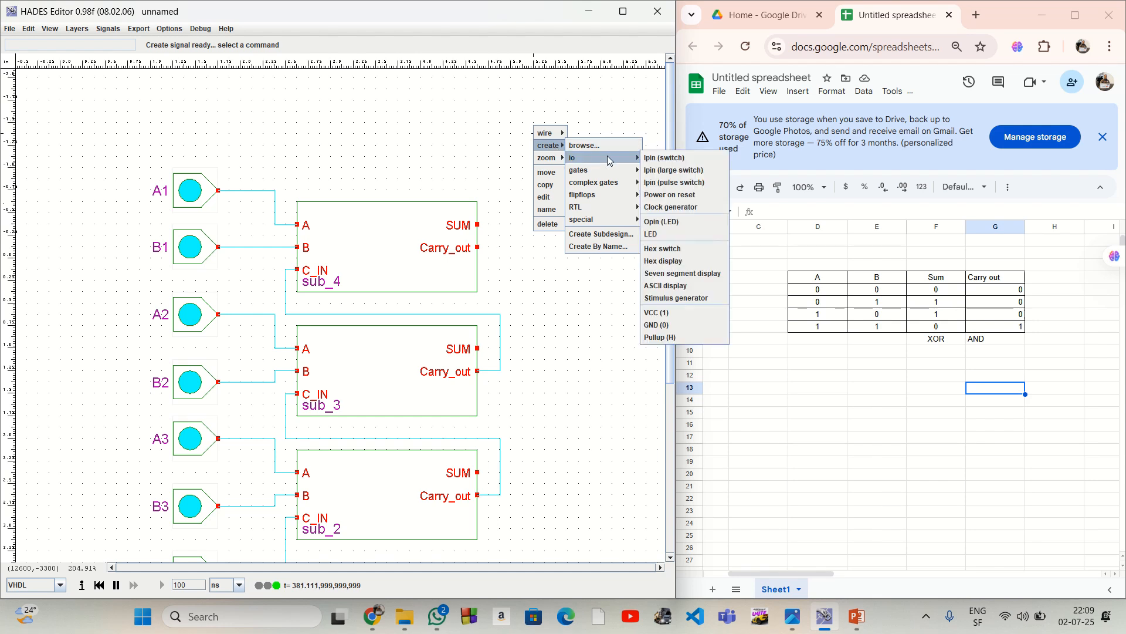
{"action": "left_click", "coordinate": [677, 221]}
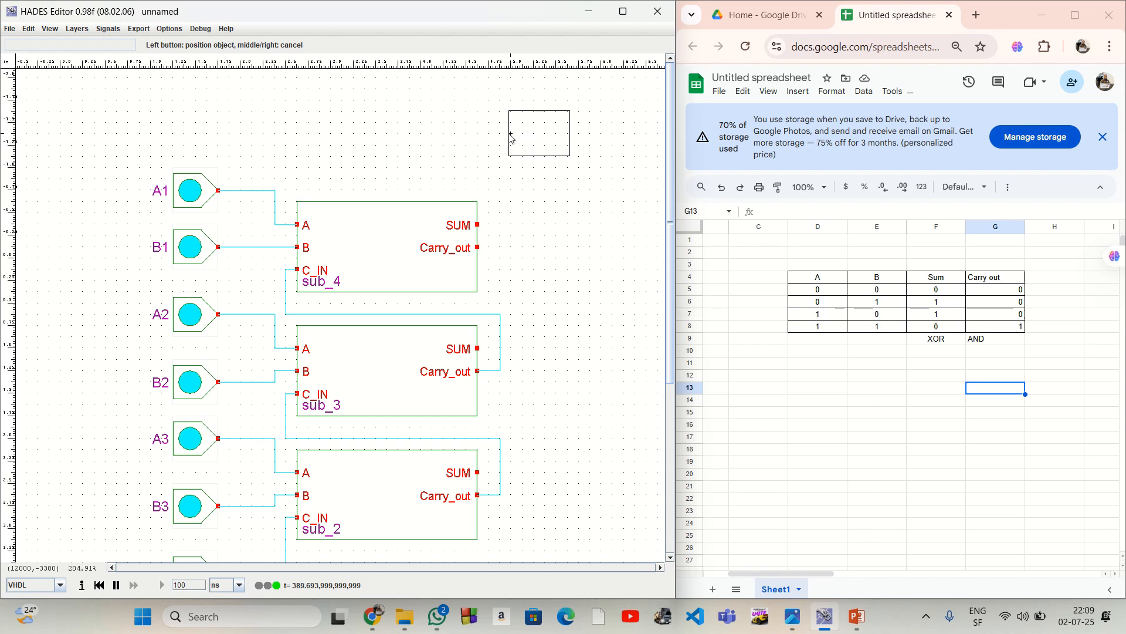
{"action": "left_click", "coordinate": [511, 137]}
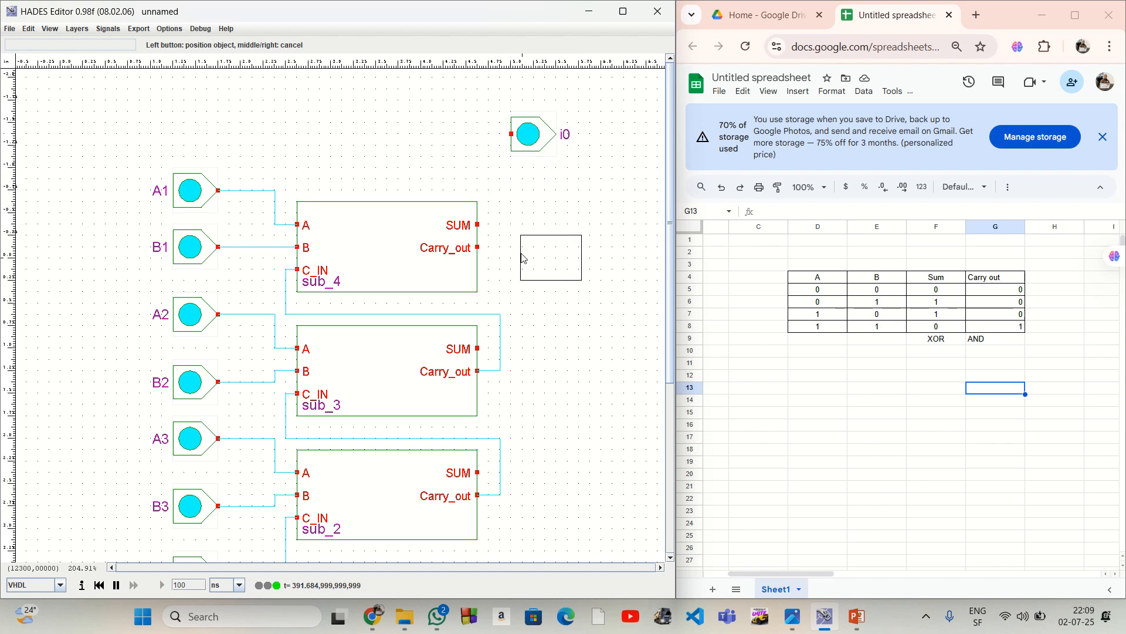
{"action": "right_click", "coordinate": [524, 257]}
Name the new output pin above sub_4 Carry_out.
{"action": "right_click", "coordinate": [546, 137]}
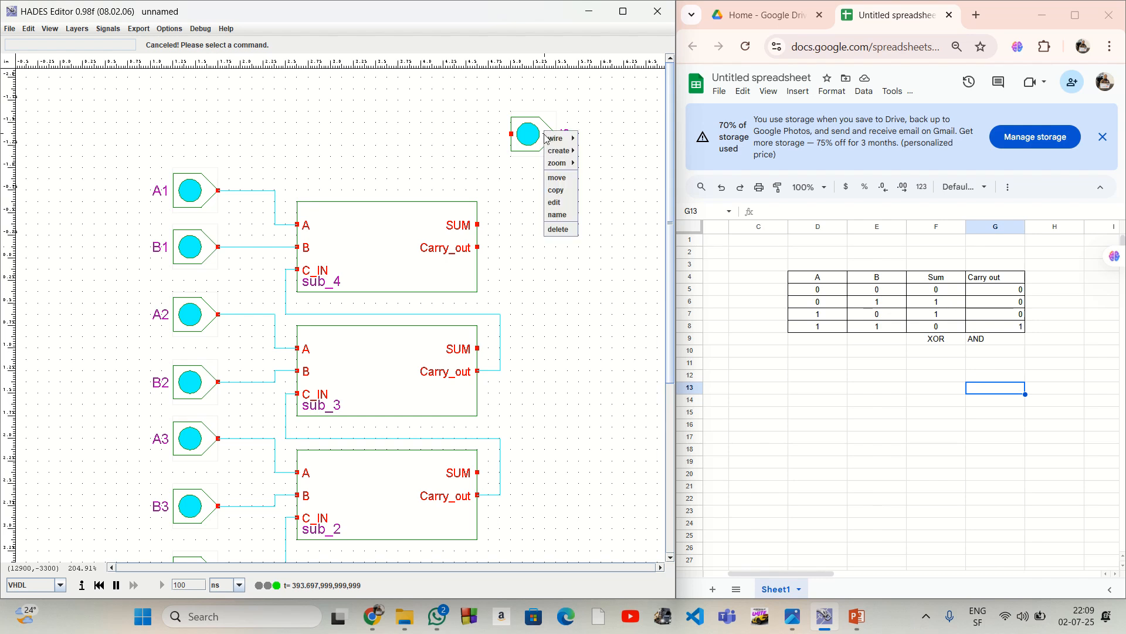
{"action": "left_click", "coordinate": [563, 215]}
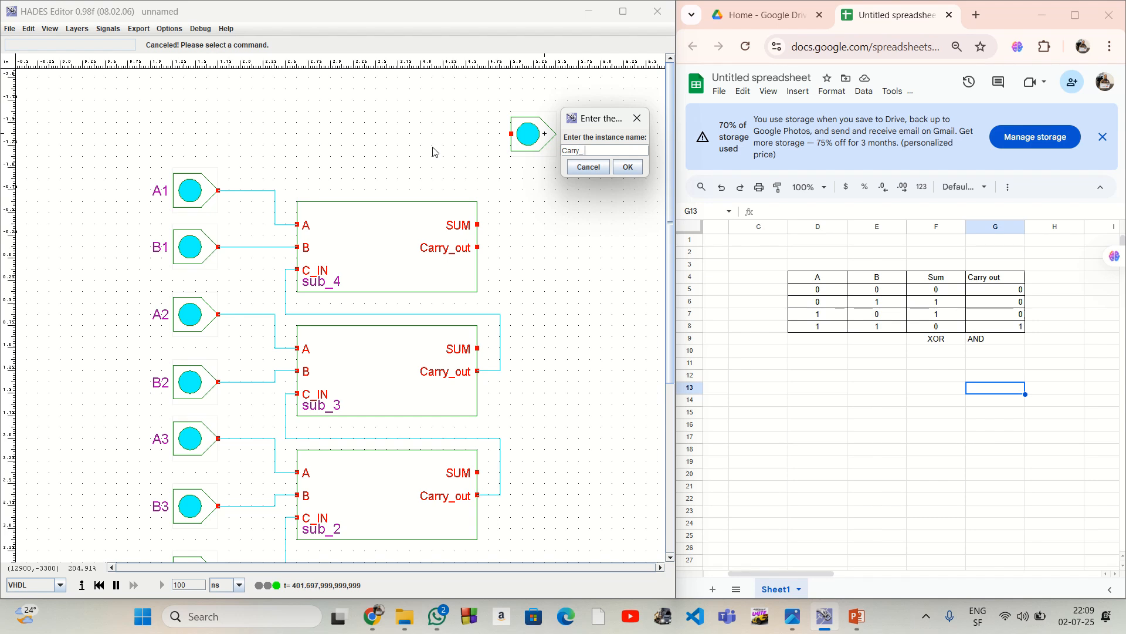
{"action": "type", "text": "Carry_out"}
{"action": "key", "text": "Return"}
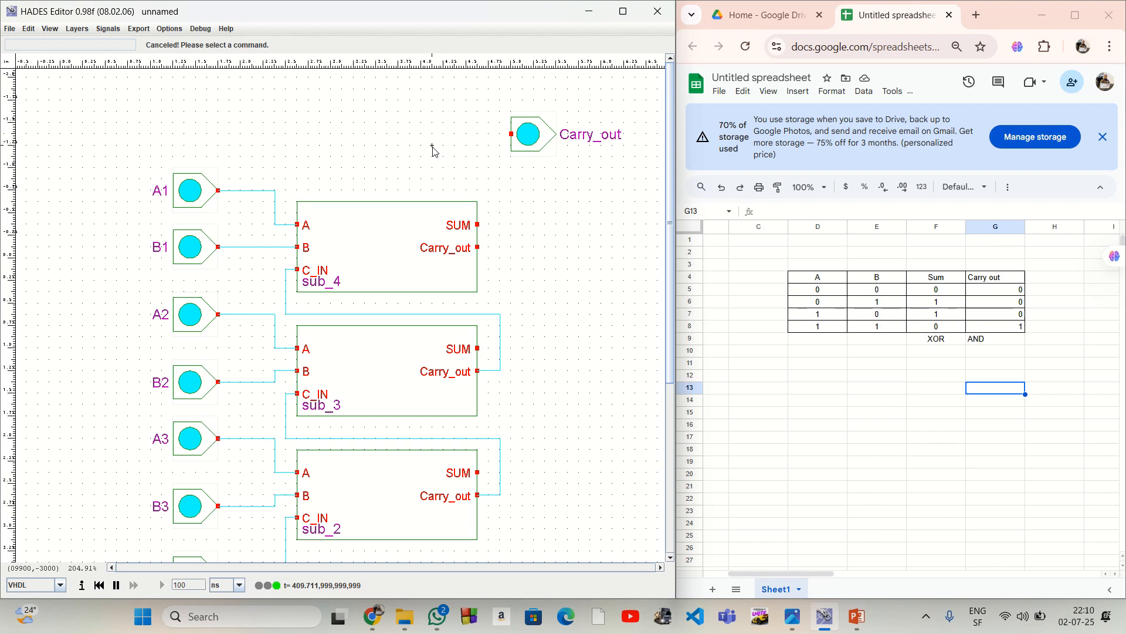
Wire the Carry_out port of sub_4 up to the Carry_out output pin.
{"action": "left_click", "coordinate": [484, 252]}
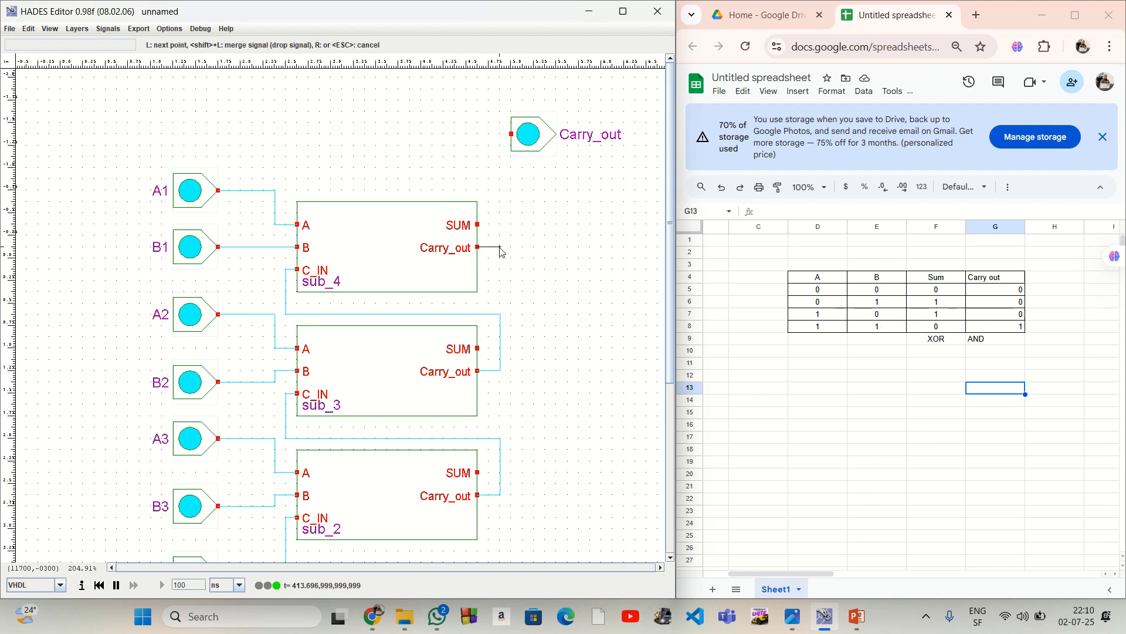
{"action": "left_click", "coordinate": [500, 247]}
{"action": "left_click", "coordinate": [500, 134]}
{"action": "left_click", "coordinate": [511, 134]}
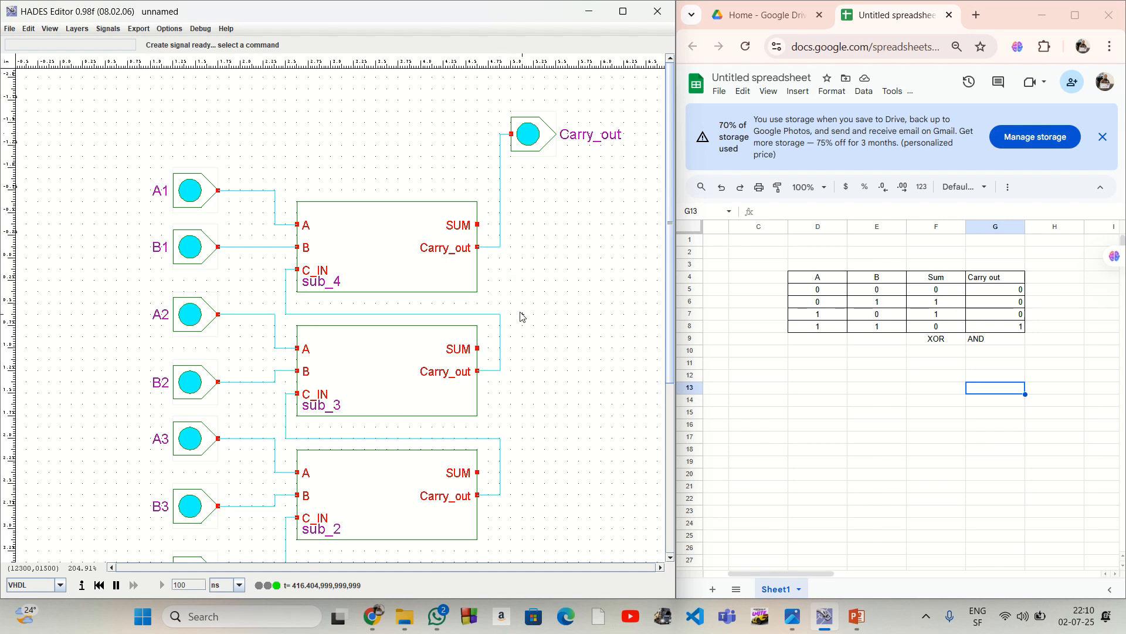
Place four Opin (LED) outputs in a vertical column to the right of the subdesign blocks, below the Carry_out pin.
{"action": "scroll", "coordinate": [522, 317], "scroll_direction": "down", "scroll_amount": 5}
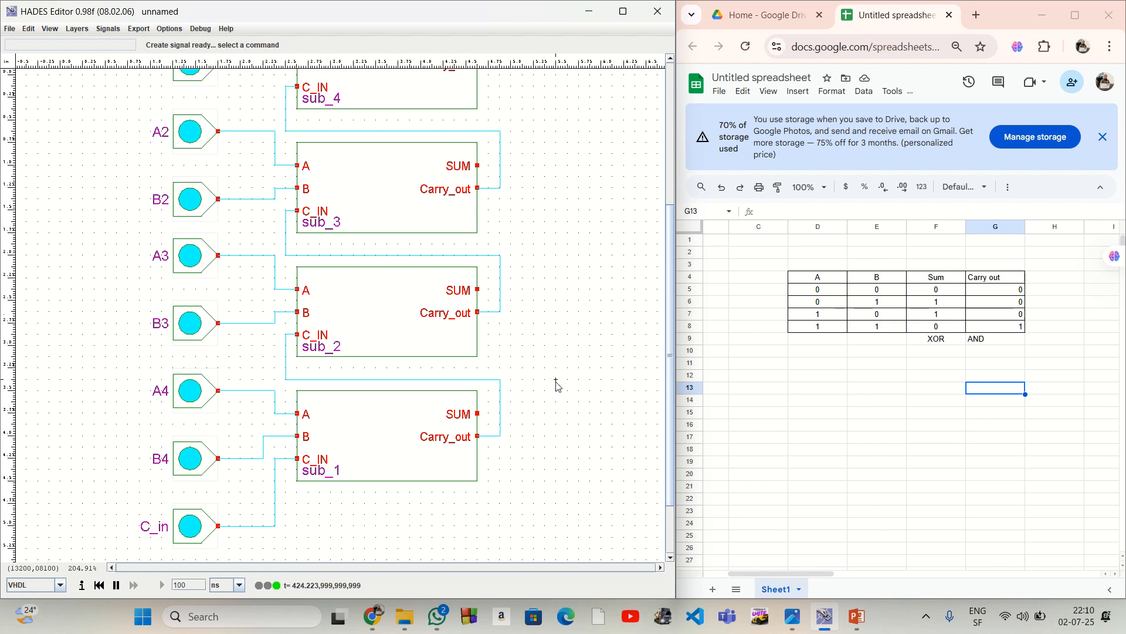
{"action": "scroll", "coordinate": [558, 386], "scroll_direction": "up", "scroll_amount": 4}
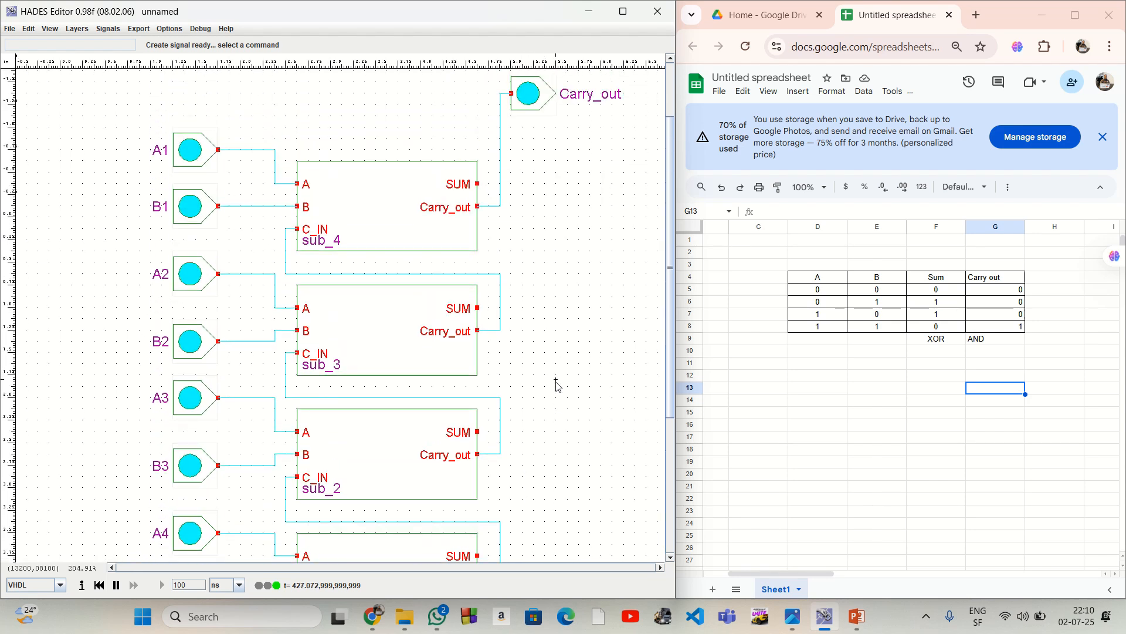
{"action": "scroll", "coordinate": [557, 385], "scroll_direction": "right", "scroll_amount": 3}
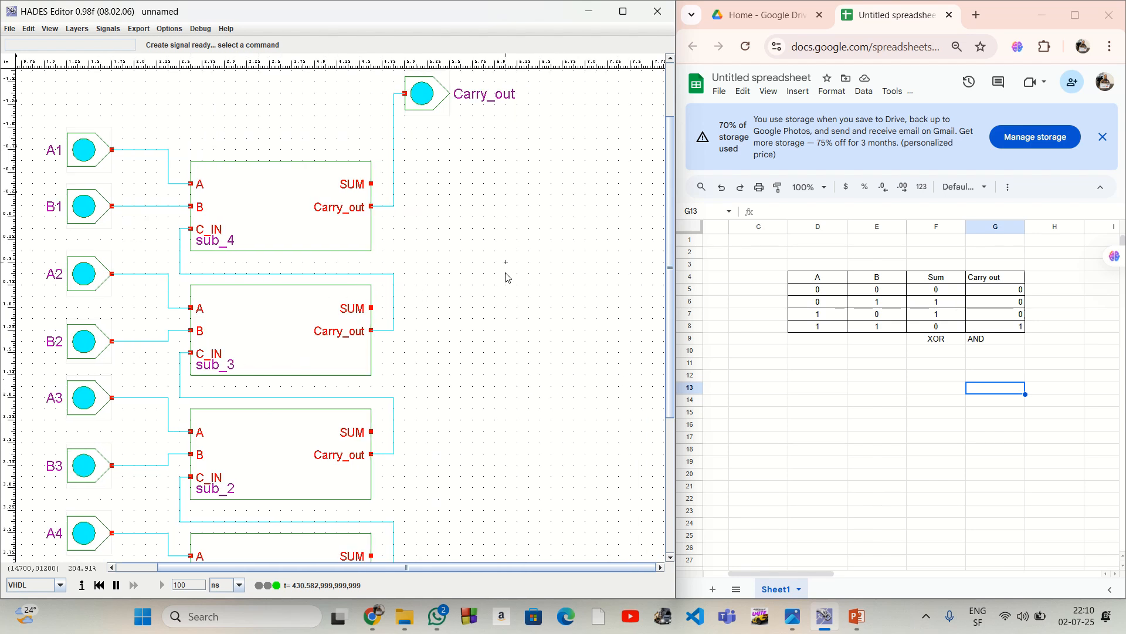
{"action": "right_click", "coordinate": [487, 280]}
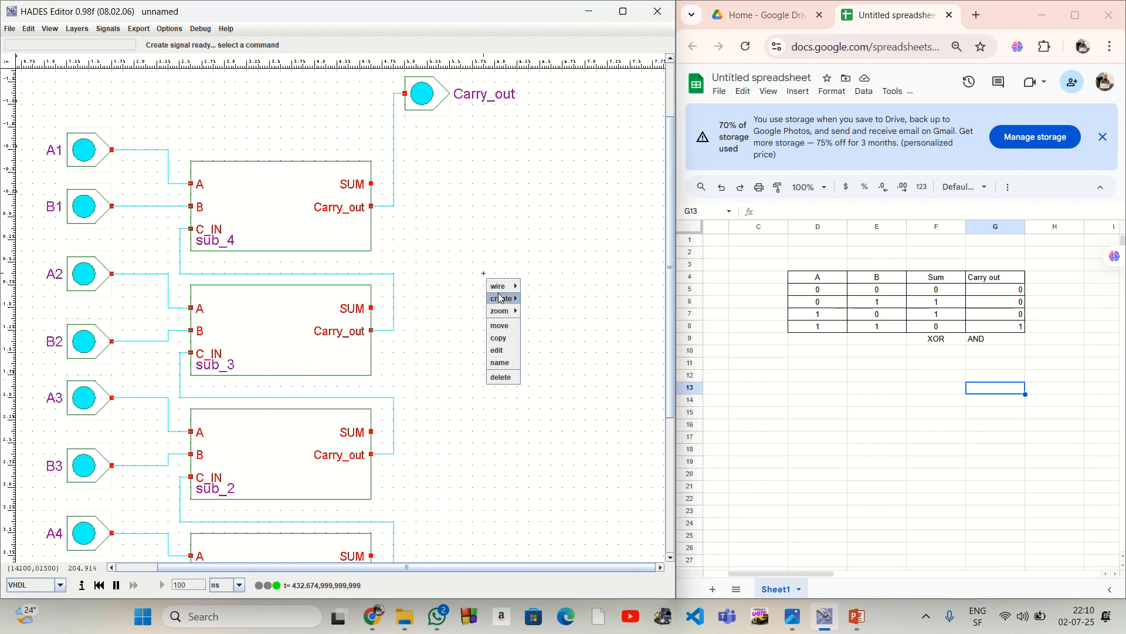
{"action": "mouse_move", "coordinate": [502, 298]}
{"action": "mouse_move", "coordinate": [549, 312]}
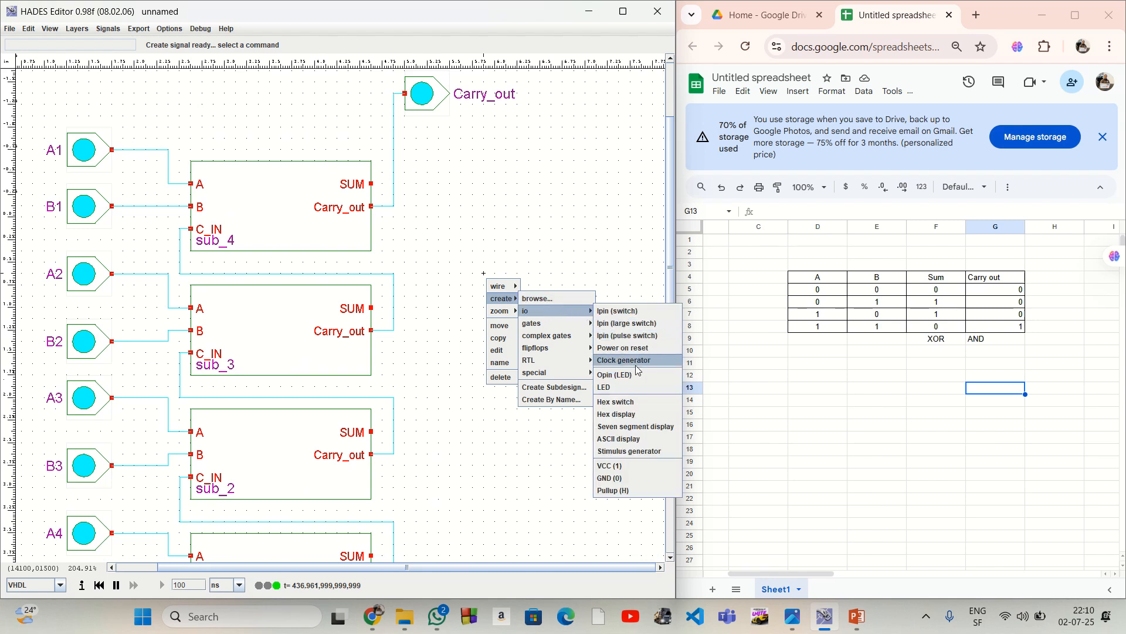
{"action": "left_click", "coordinate": [614, 375]}
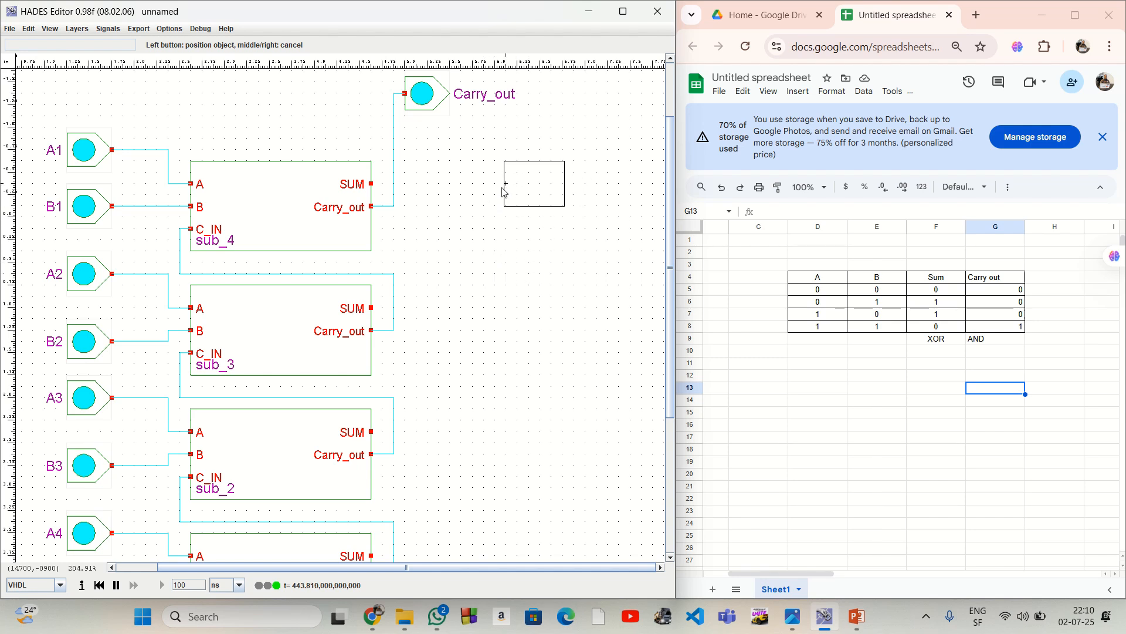
{"action": "left_click", "coordinate": [503, 188]}
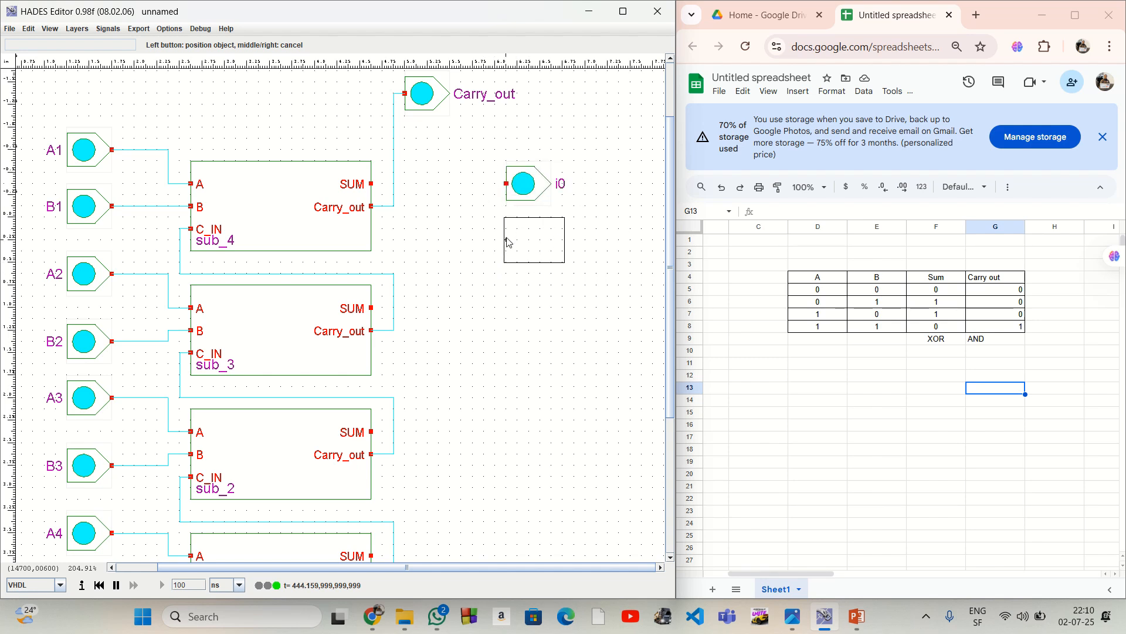
{"action": "left_click", "coordinate": [507, 242]}
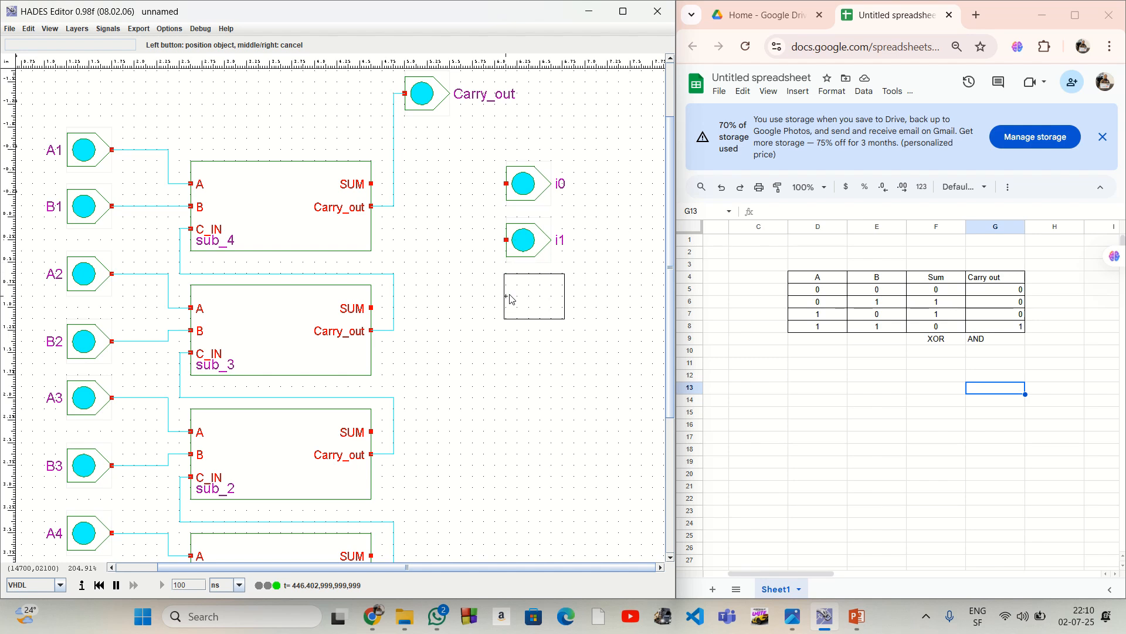
{"action": "left_click", "coordinate": [510, 298]}
{"action": "left_click", "coordinate": [509, 354]}
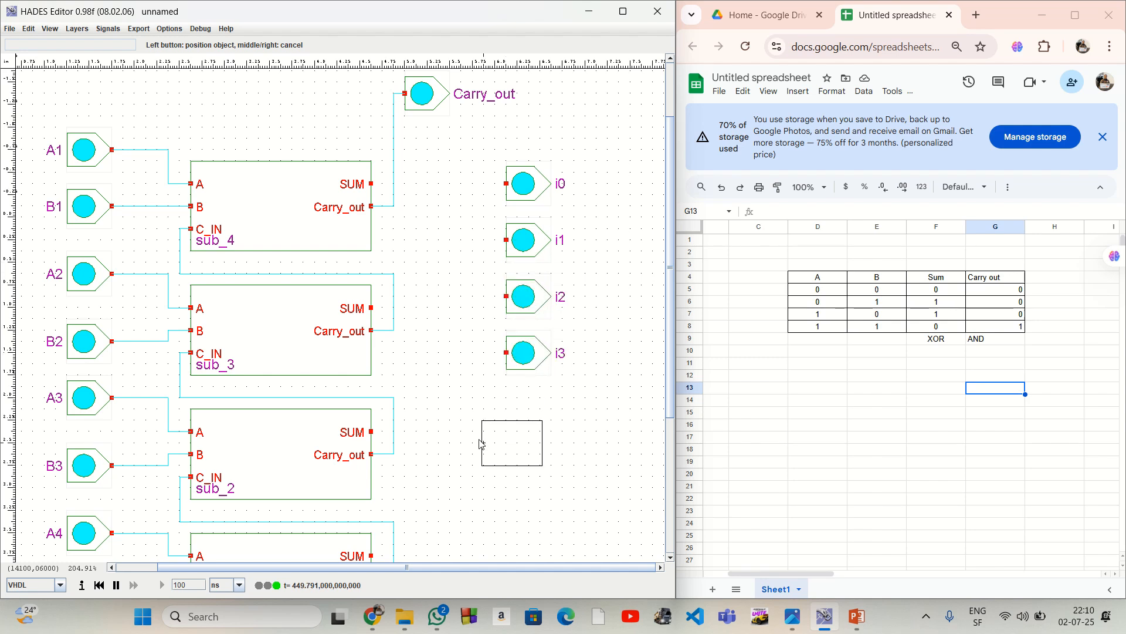
{"action": "right_click", "coordinate": [481, 446]}
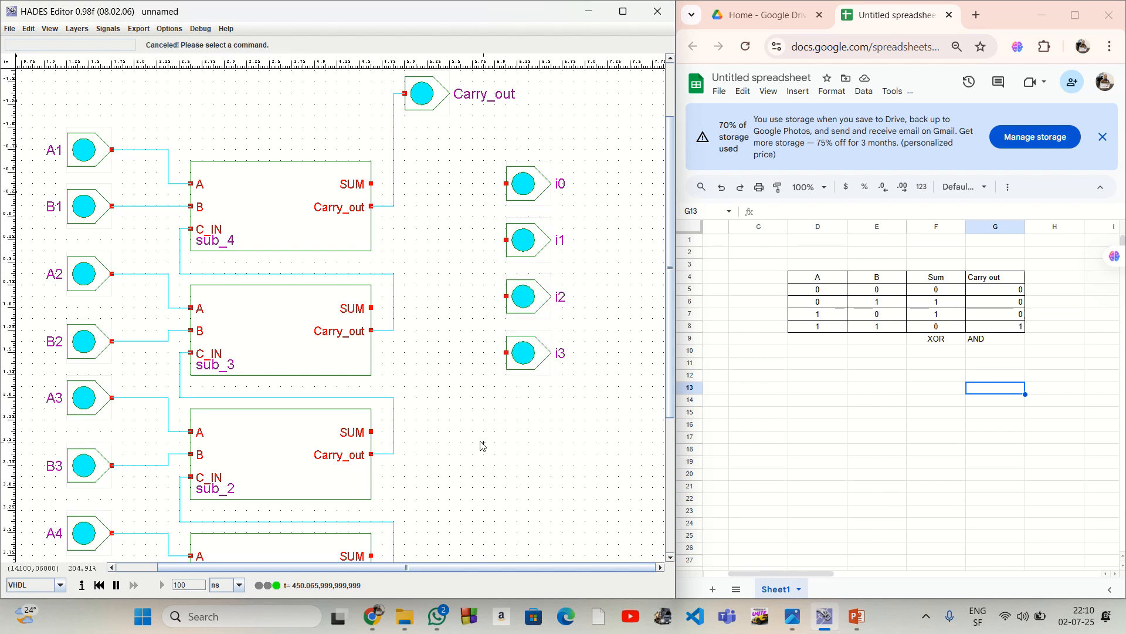
Wire the SUM port of sub_4 to output pin i0 and the SUM port of sub_3 to output pin i1.
{"action": "left_click", "coordinate": [373, 184]}
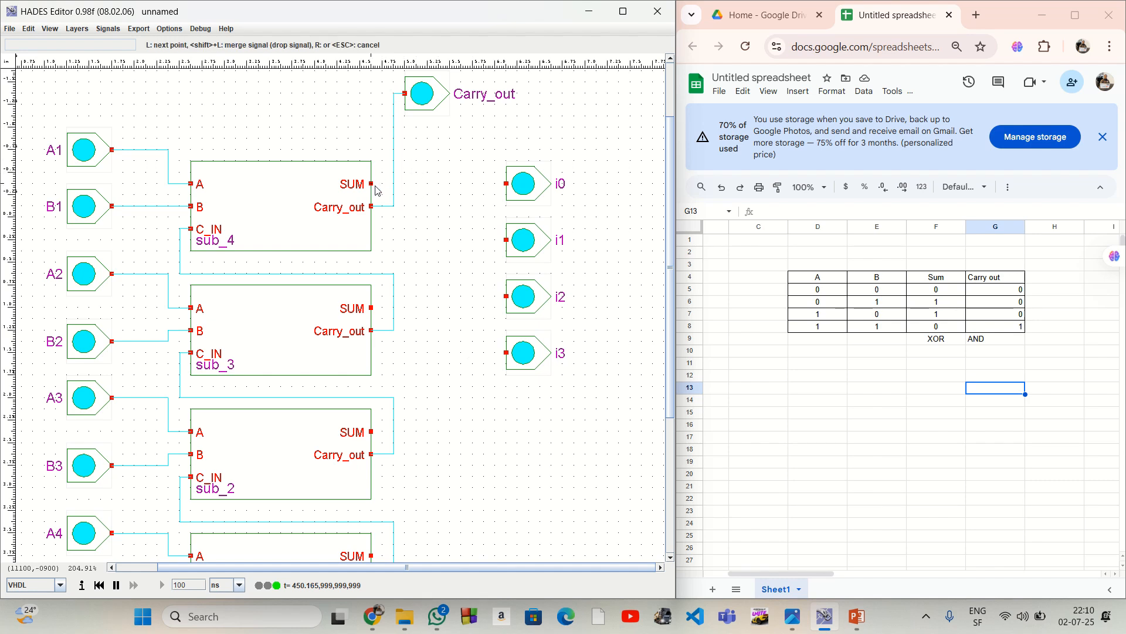
{"action": "left_click", "coordinate": [508, 189]}
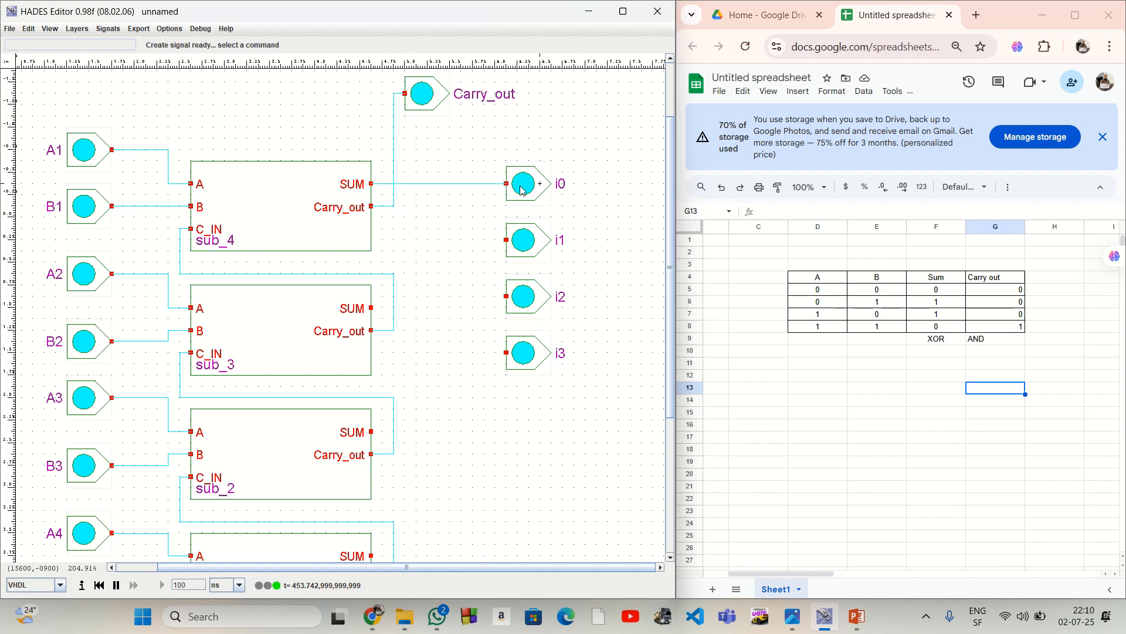
{"action": "left_click", "coordinate": [372, 308]}
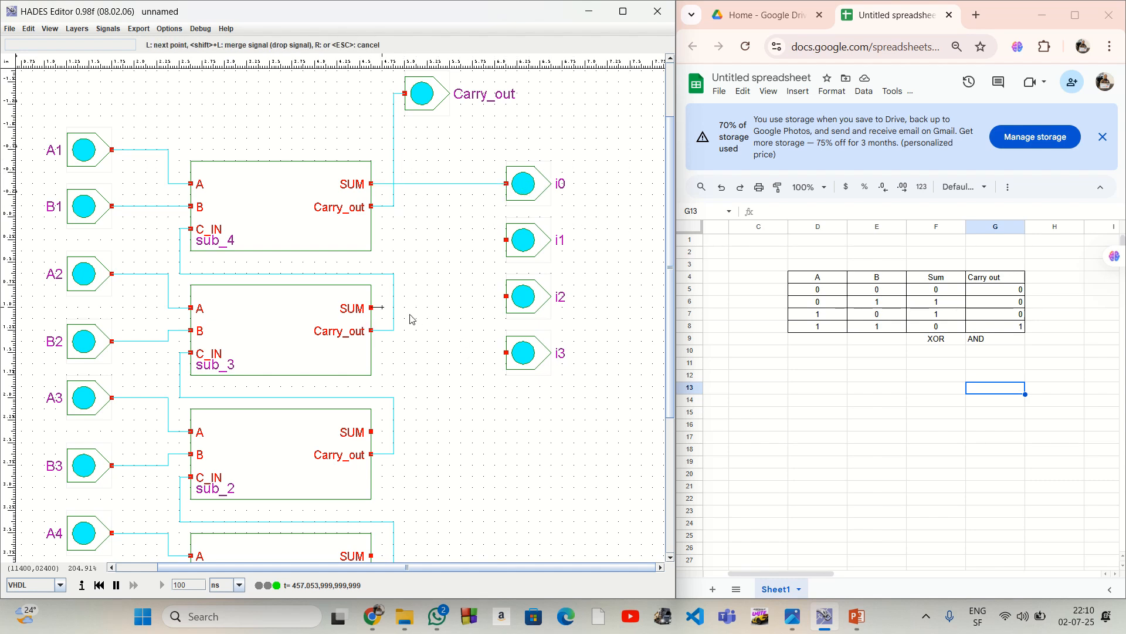
{"action": "left_click", "coordinate": [450, 316]}
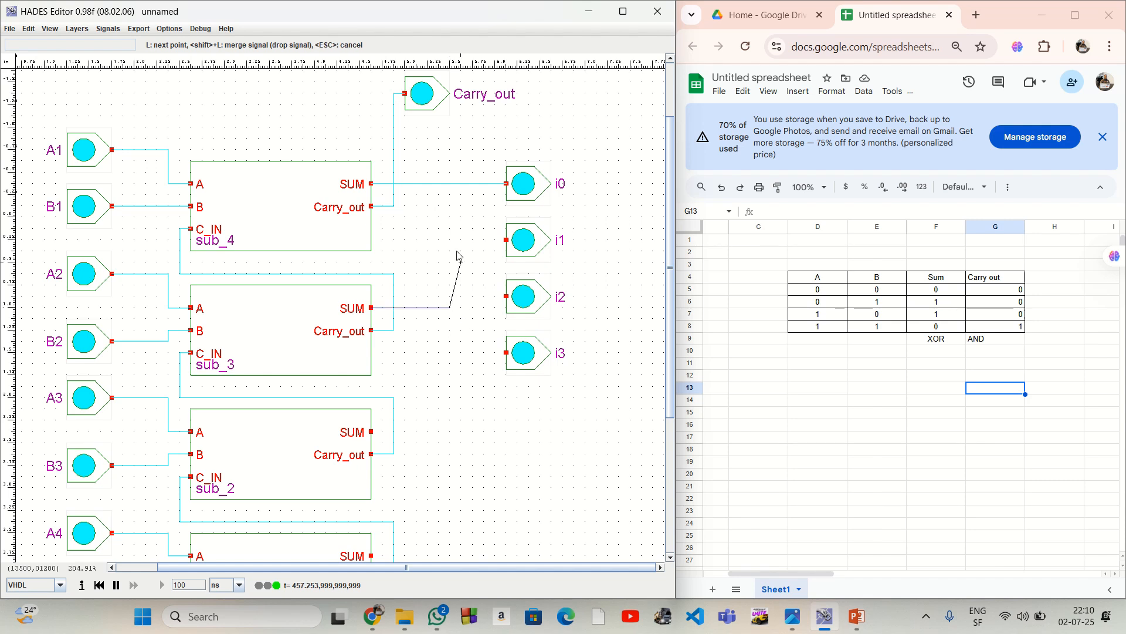
{"action": "left_click", "coordinate": [506, 240]}
Wire the SUM port of sub_2 to output pin i2 and the SUM port of sub_1 to output pin i3.
{"action": "left_click", "coordinate": [371, 431]}
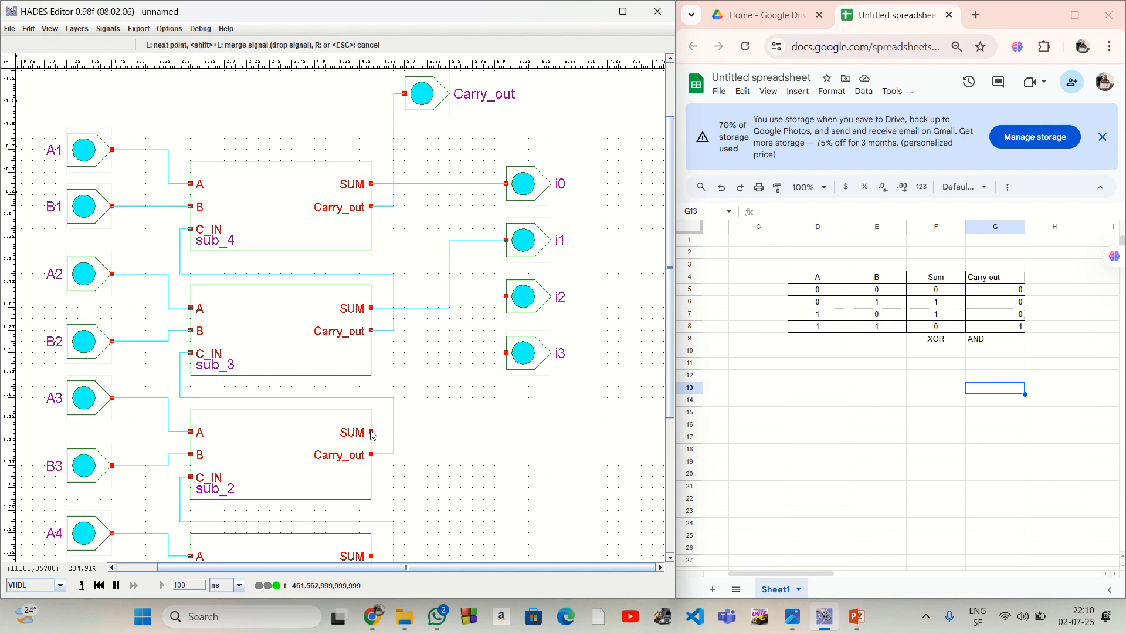
{"action": "left_click", "coordinate": [461, 432]}
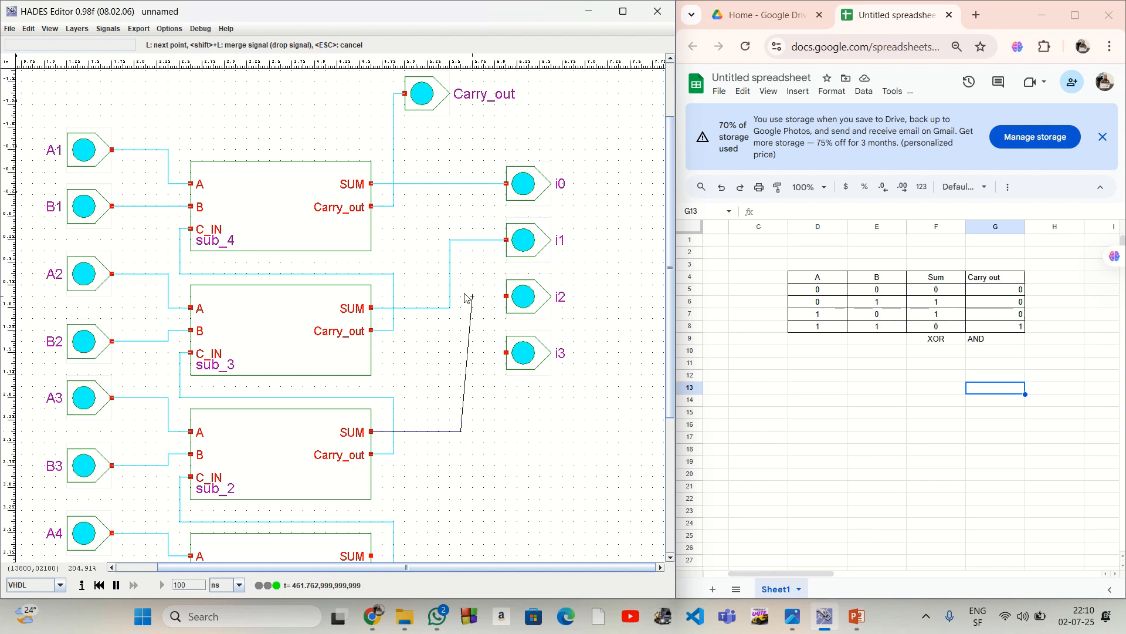
{"action": "left_click", "coordinate": [507, 296]}
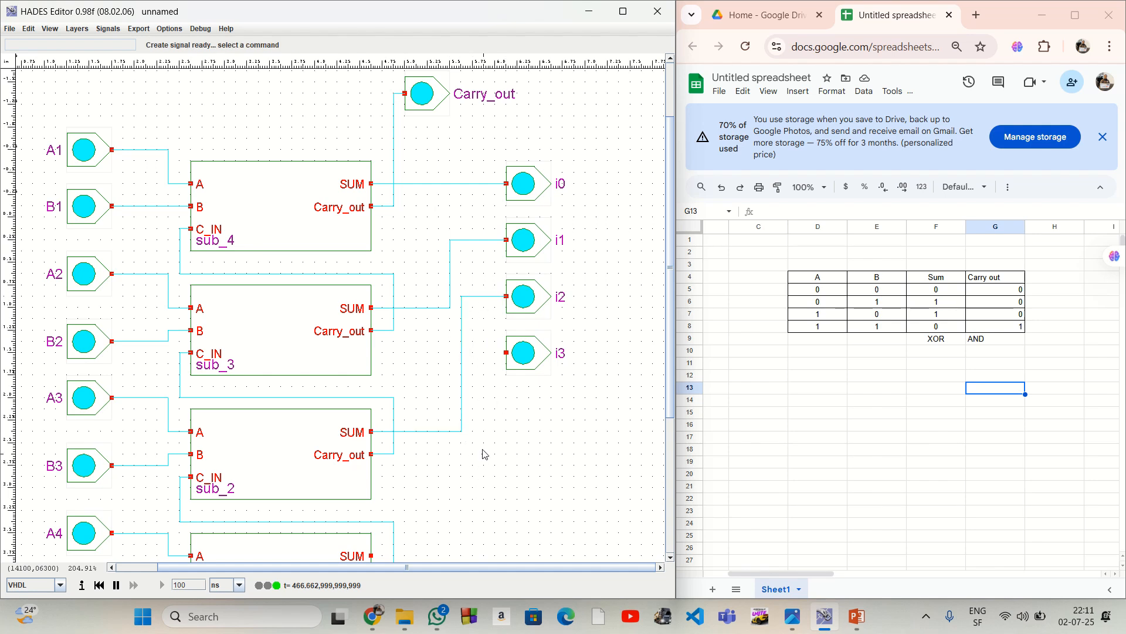
{"action": "scroll", "coordinate": [495, 450], "scroll_direction": "down", "scroll_amount": 3}
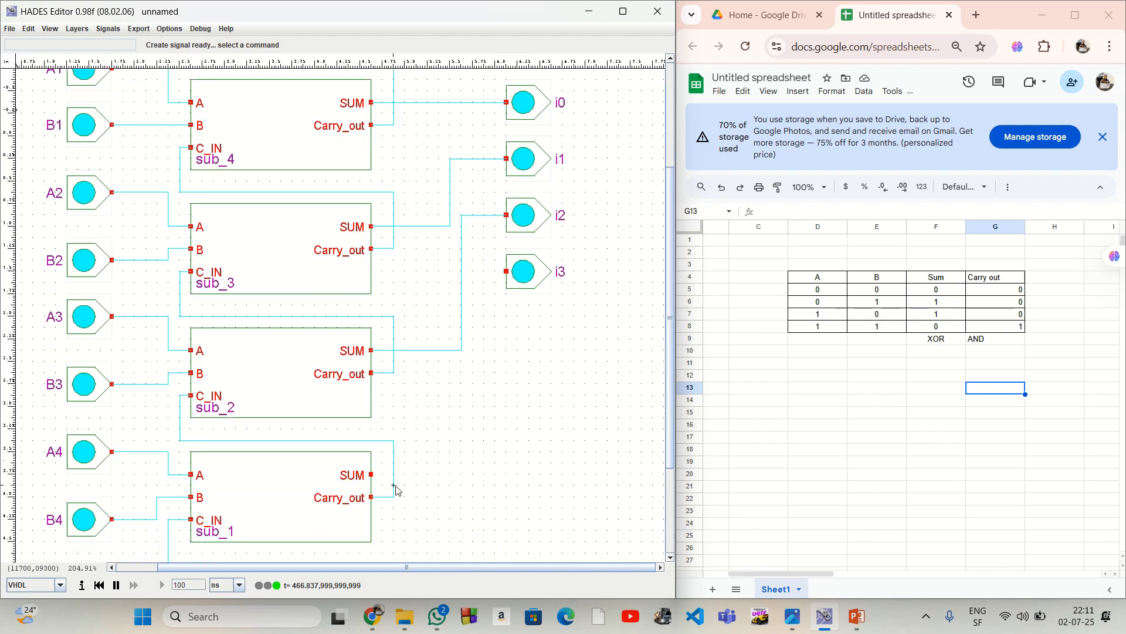
{"action": "left_click", "coordinate": [373, 478]}
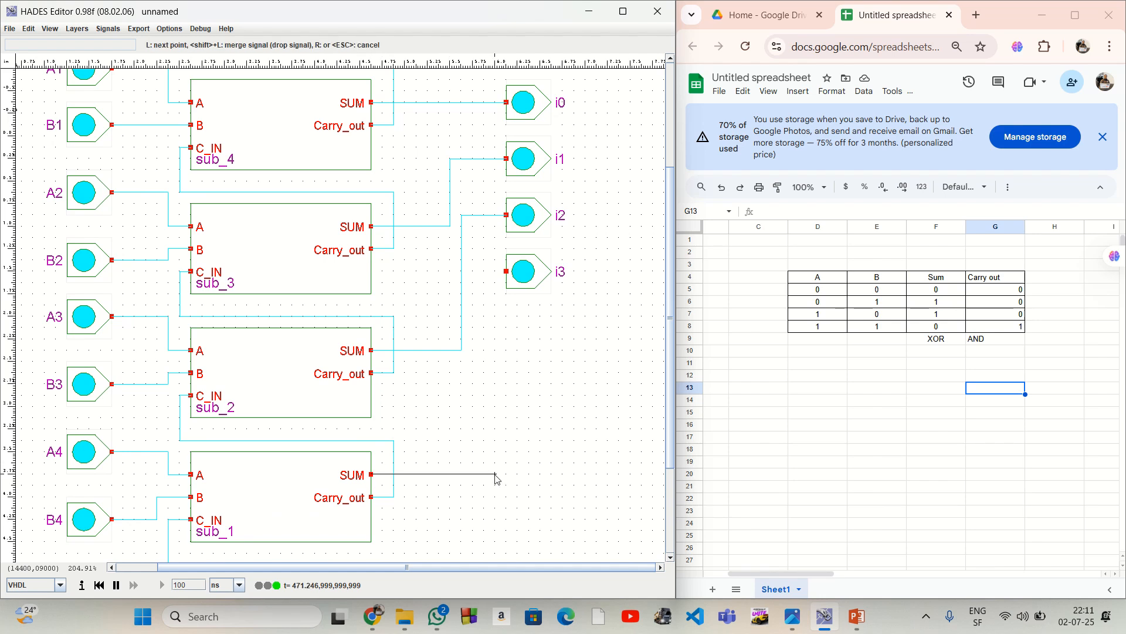
{"action": "left_click", "coordinate": [473, 474]}
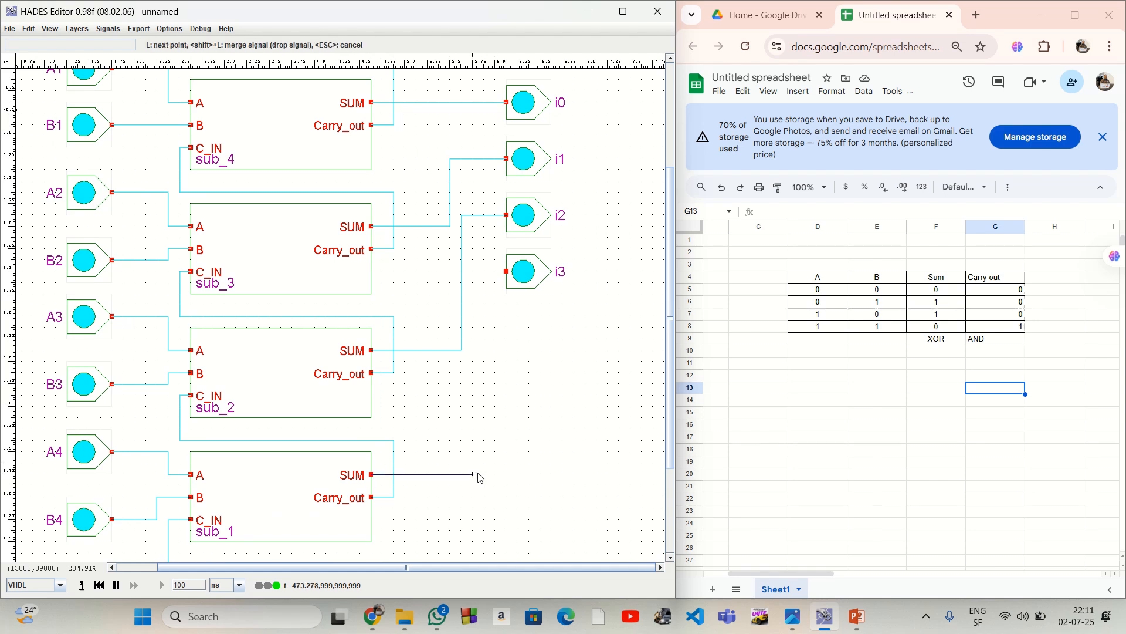
{"action": "left_click", "coordinate": [473, 271]}
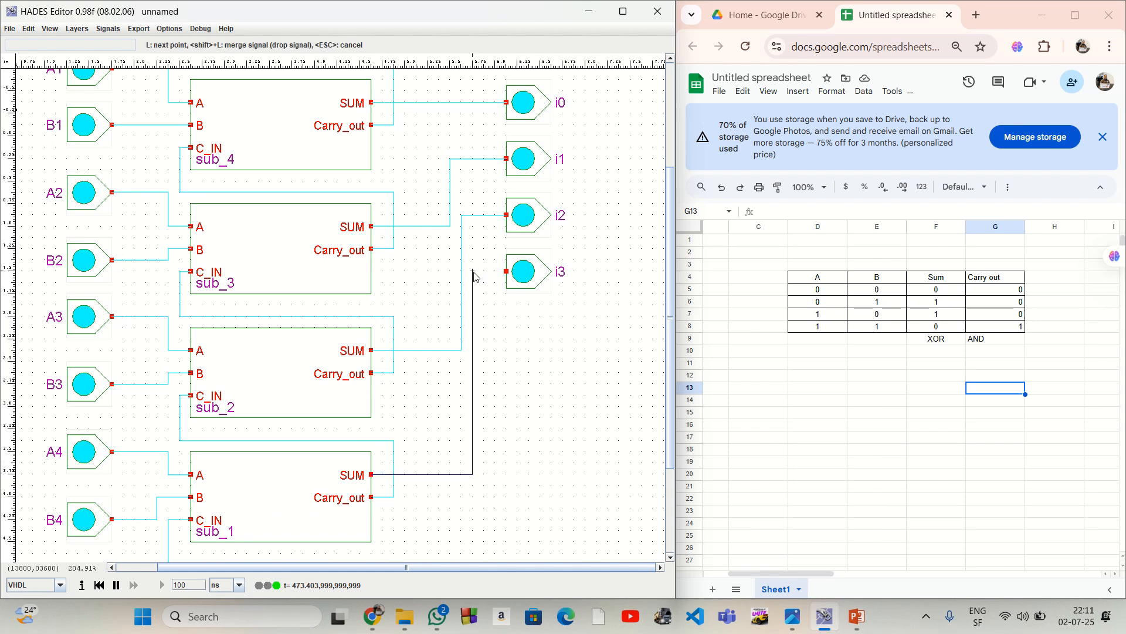
{"action": "left_click", "coordinate": [505, 274]}
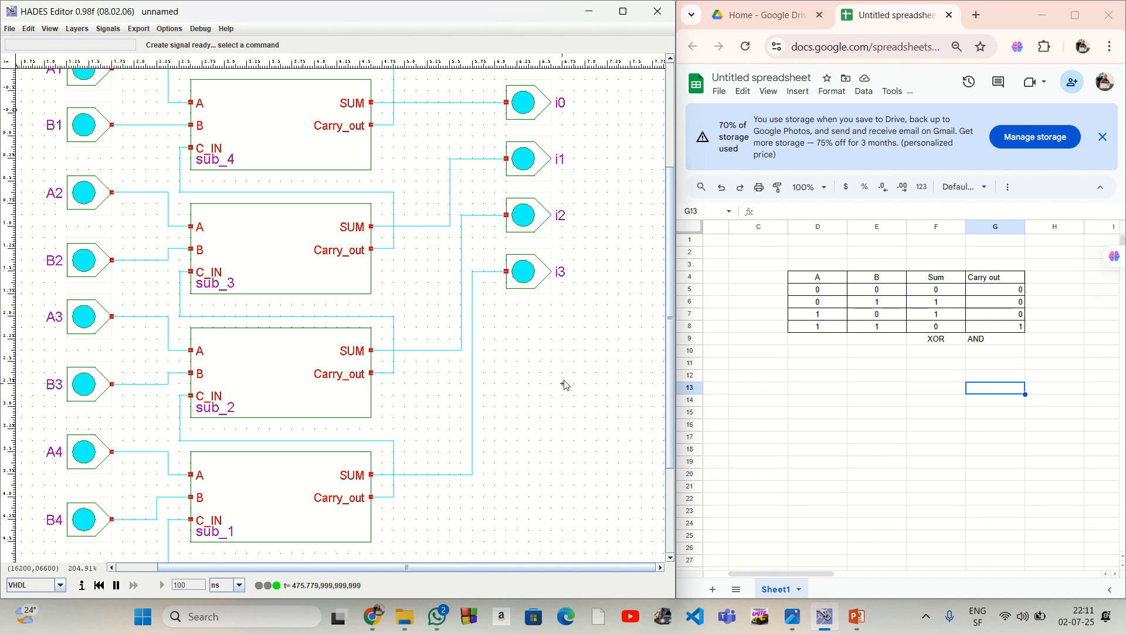
Rename output pin i0 as 0 and output pin i1 as 1.
{"action": "scroll", "coordinate": [566, 397], "scroll_direction": "up", "scroll_amount": 3}
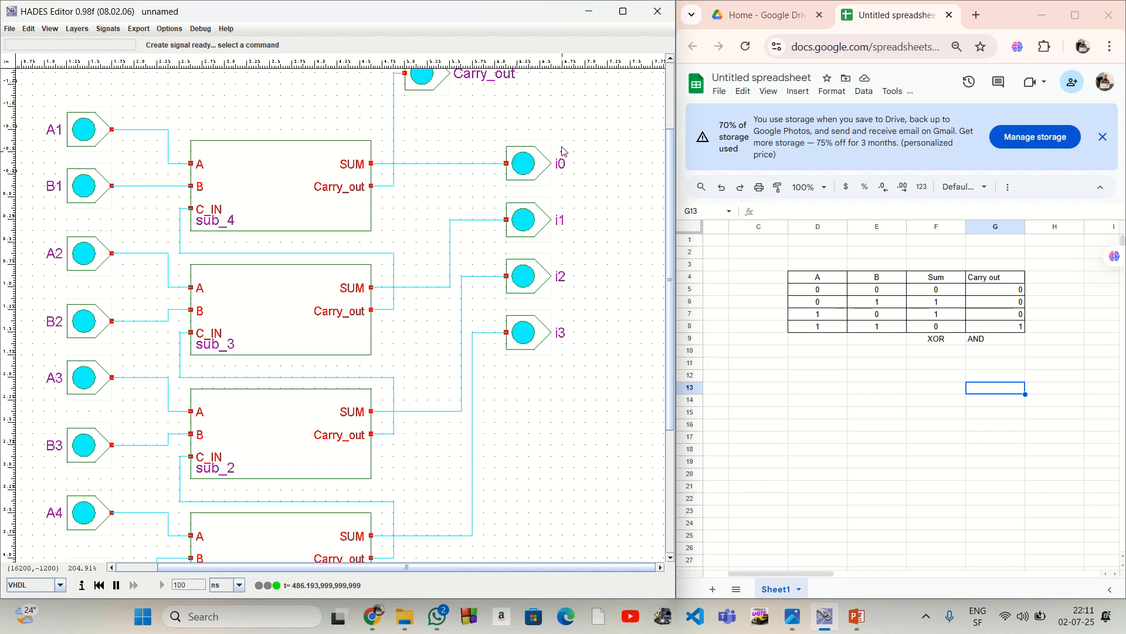
{"action": "right_click", "coordinate": [541, 162]}
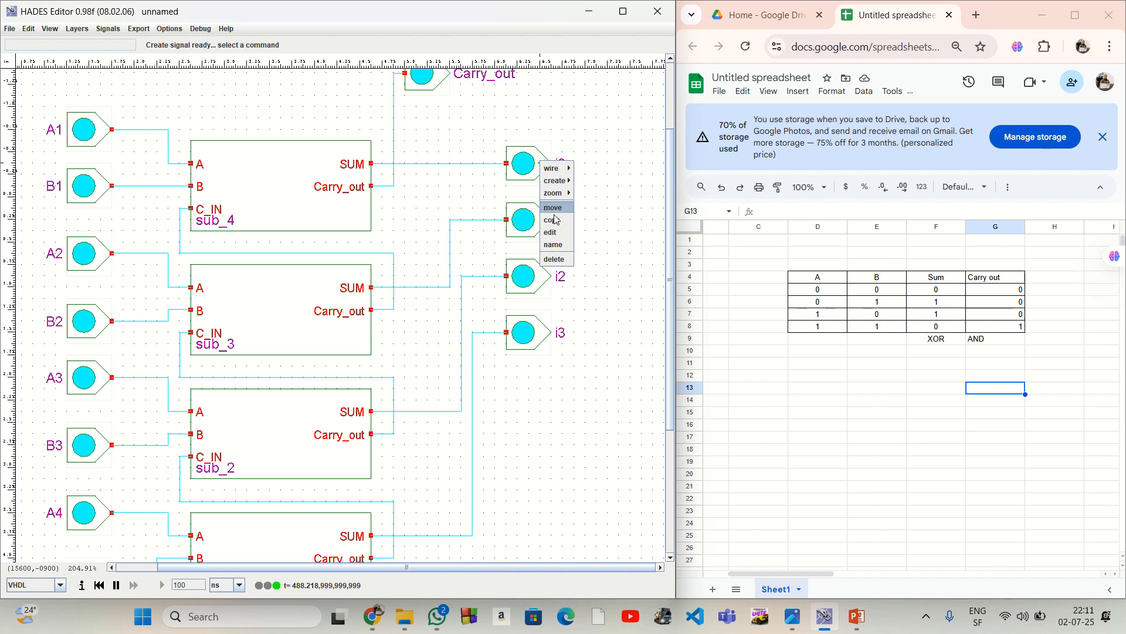
{"action": "left_click", "coordinate": [556, 245]}
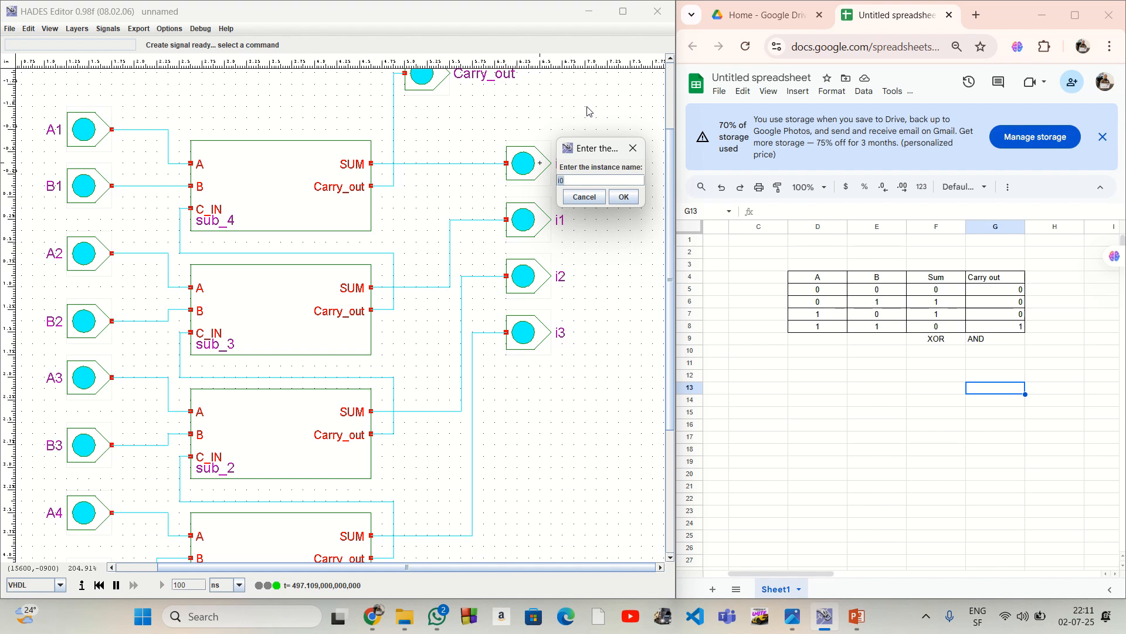
{"action": "type", "text": "0"}
{"action": "key", "text": "Return"}
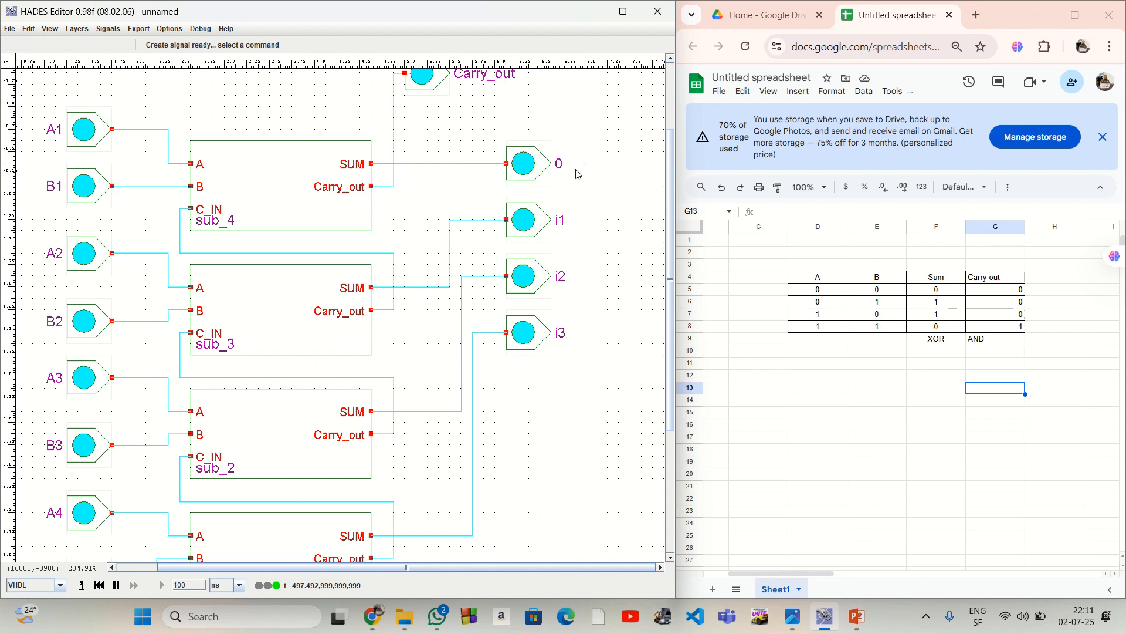
{"action": "right_click", "coordinate": [528, 223]}
{"action": "left_click", "coordinate": [547, 306]}
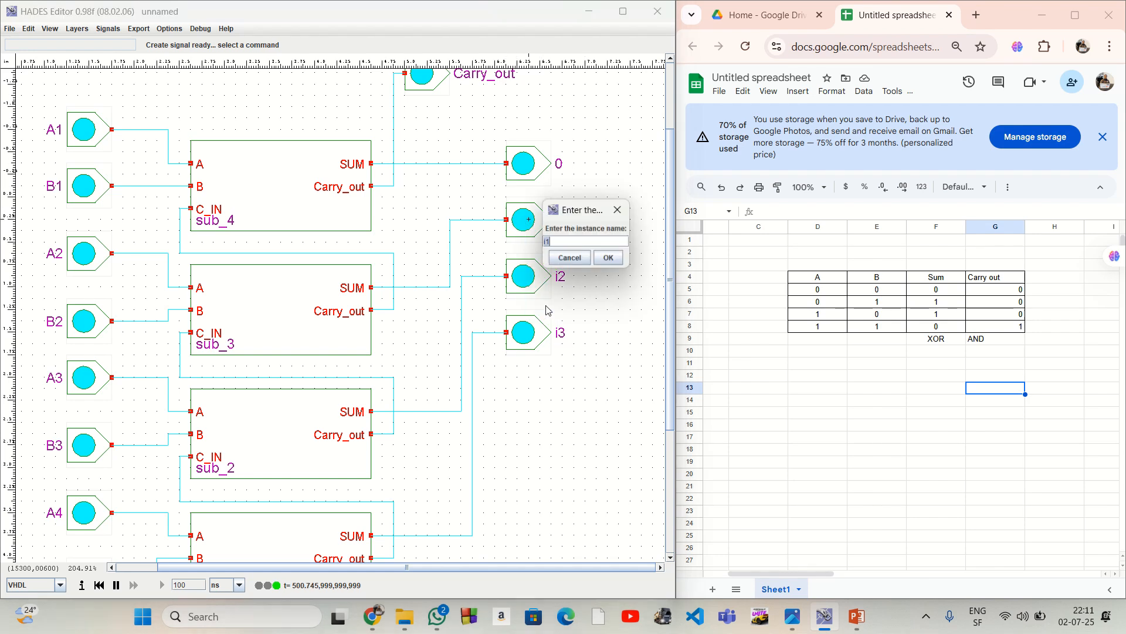
{"action": "type", "text": "1"}
{"action": "key", "text": "Return"}
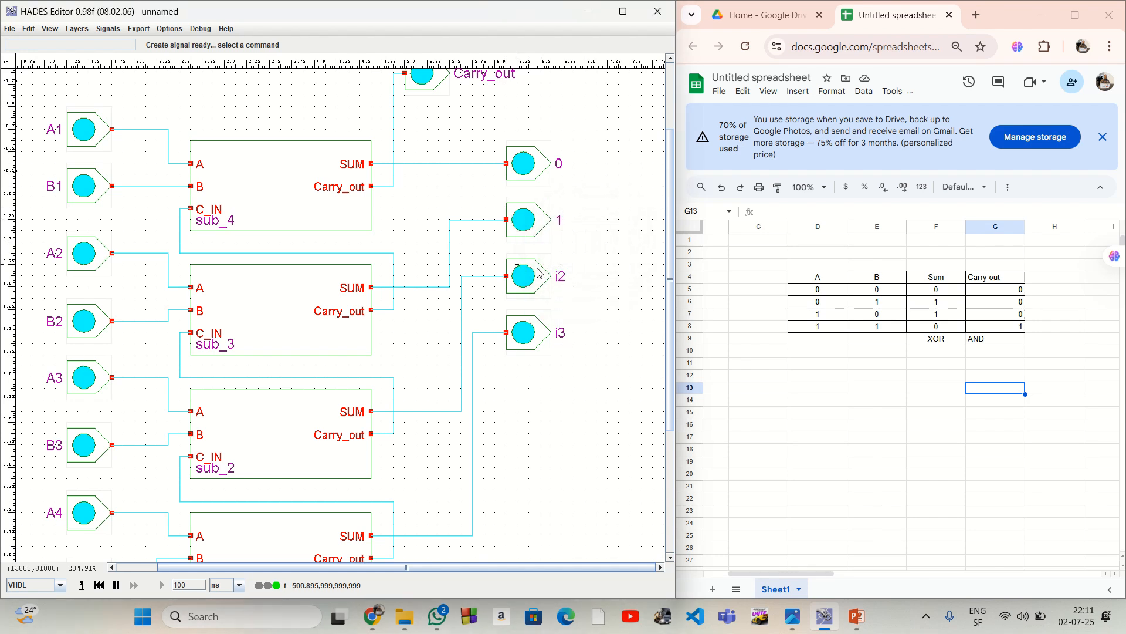
Rename output pin i2 as 2 and output pin i3 as 3.
{"action": "right_click", "coordinate": [538, 272]}
{"action": "left_click", "coordinate": [561, 352]}
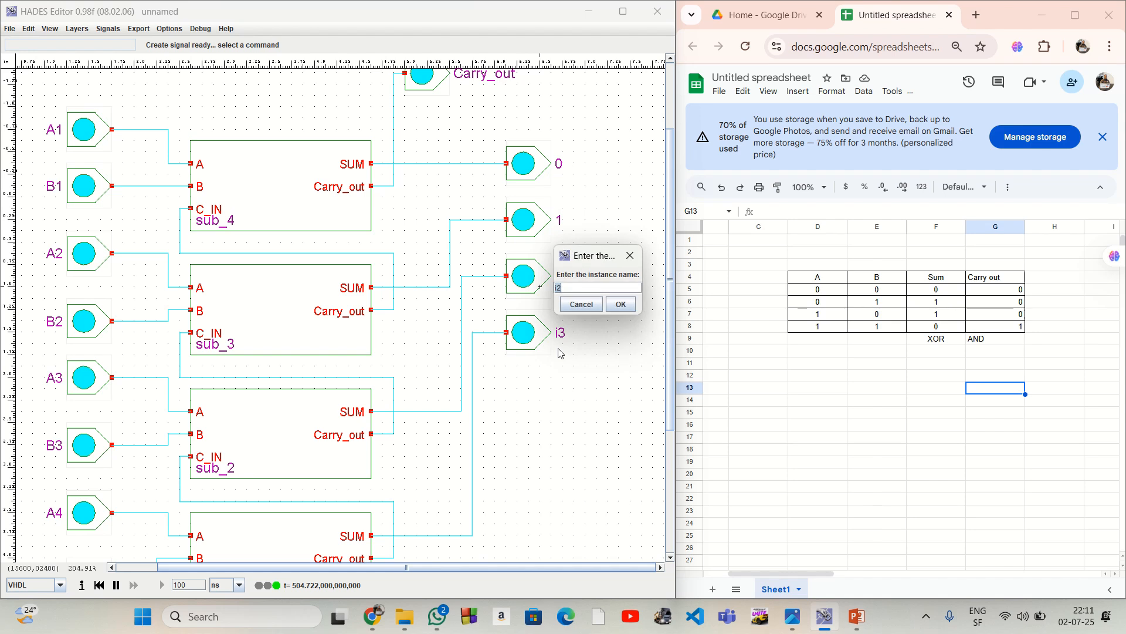
{"action": "type", "text": "2"}
{"action": "left_click", "coordinate": [620, 304]}
{"action": "right_click", "coordinate": [534, 332]}
{"action": "left_click", "coordinate": [561, 412]}
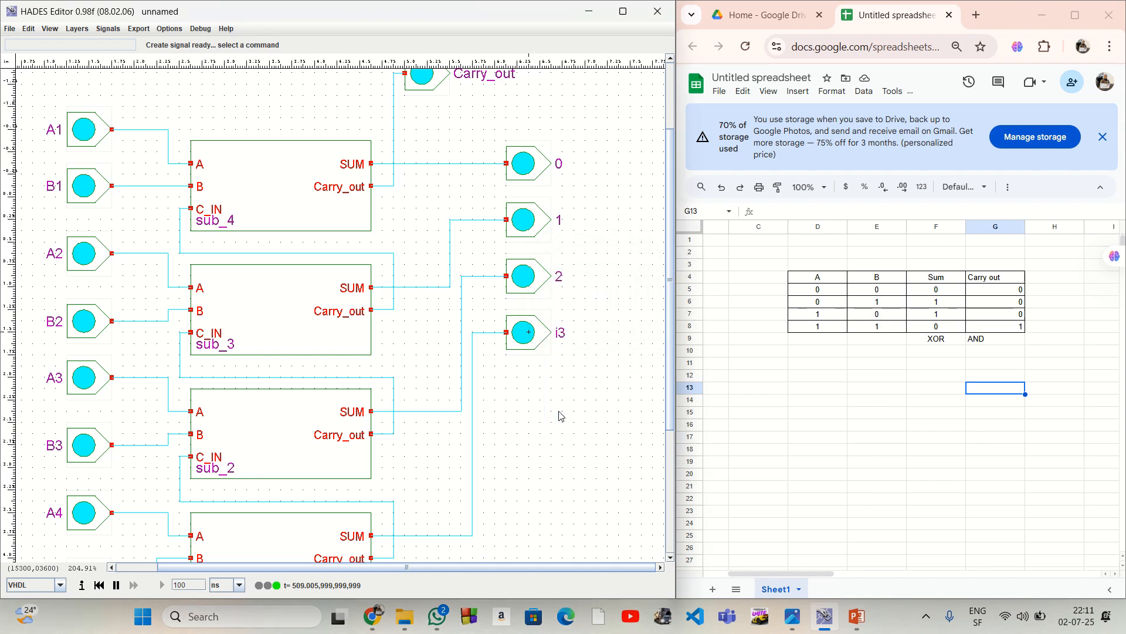
{"action": "type", "text": "3"}
{"action": "left_click", "coordinate": [616, 364]}
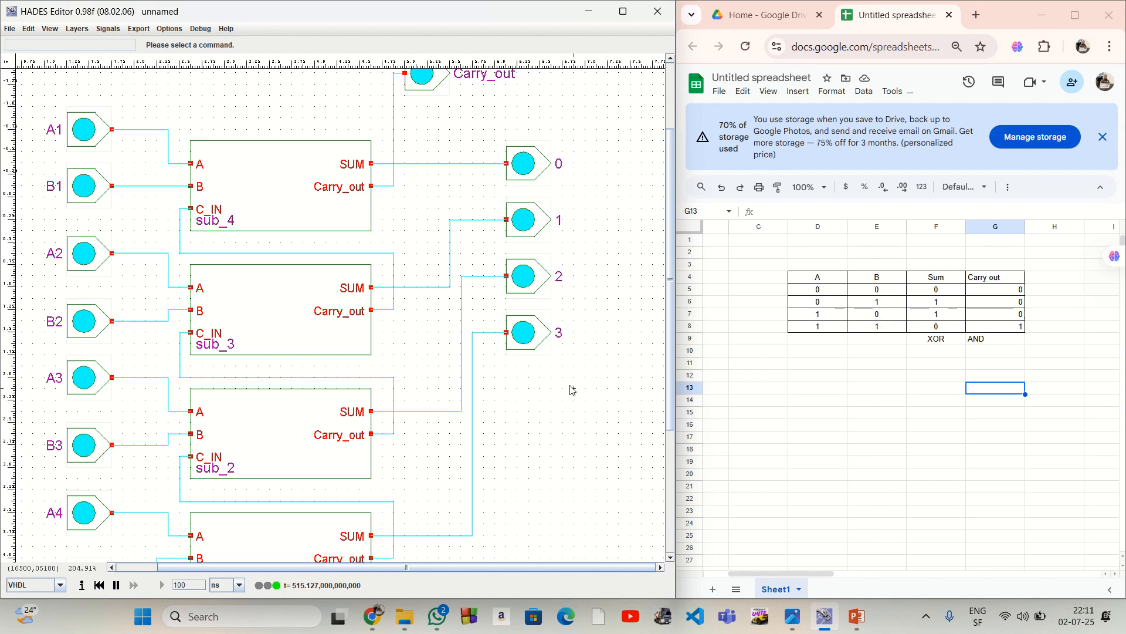
Review the whole adder circuit from Carry_out down to C_in, checking the carry chain, input wiring and sum outputs.
{"action": "left_click_drag", "start_coordinate": [670, 296], "coordinate": [661, 360]}
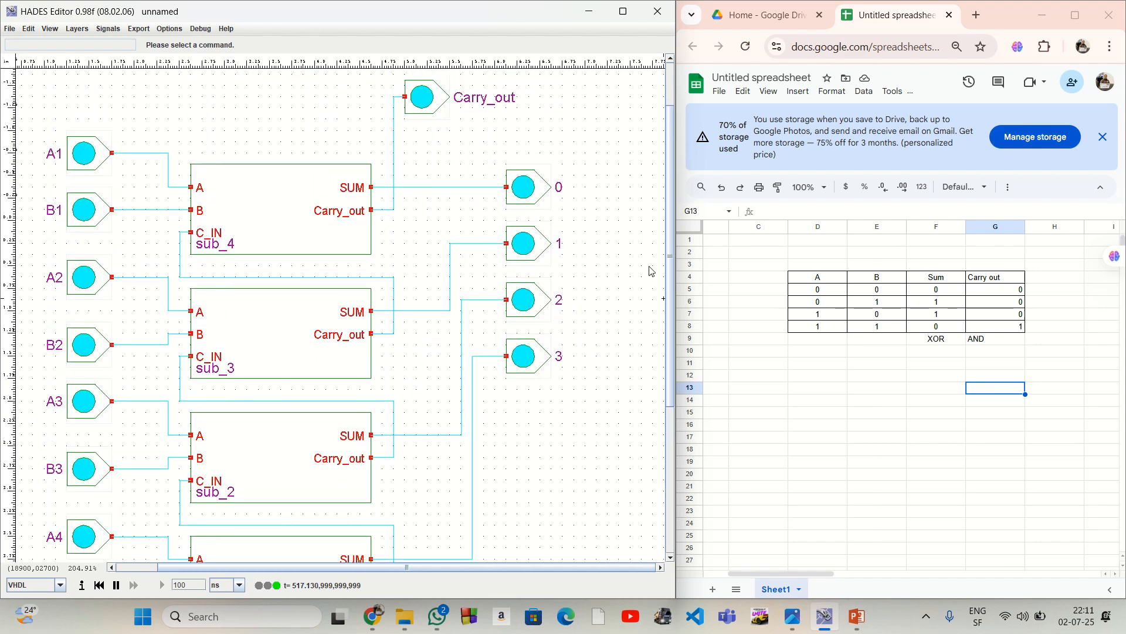
{"action": "scroll", "coordinate": [621, 407], "scroll_direction": "down", "scroll_amount": 3}
{"action": "scroll", "coordinate": [620, 365], "scroll_direction": "up", "scroll_amount": 1}
{"action": "scroll", "coordinate": [621, 373], "scroll_direction": "down", "scroll_amount": 1}
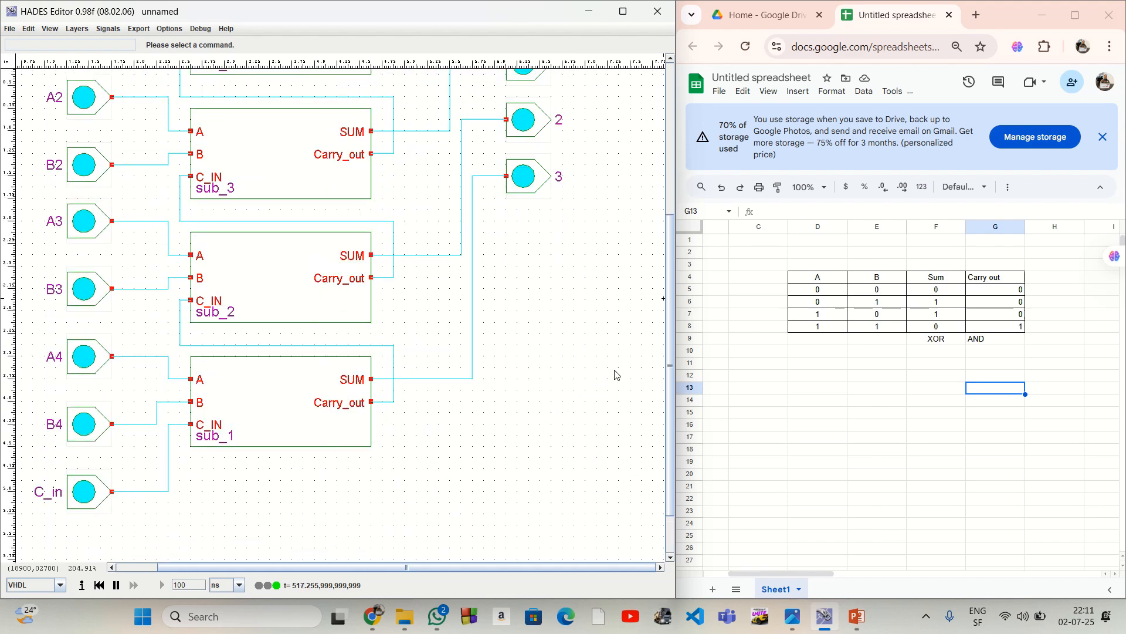
{"action": "scroll", "coordinate": [617, 352], "scroll_direction": "up", "scroll_amount": 5}
{"action": "scroll", "coordinate": [619, 352], "scroll_direction": "down", "scroll_amount": 8}
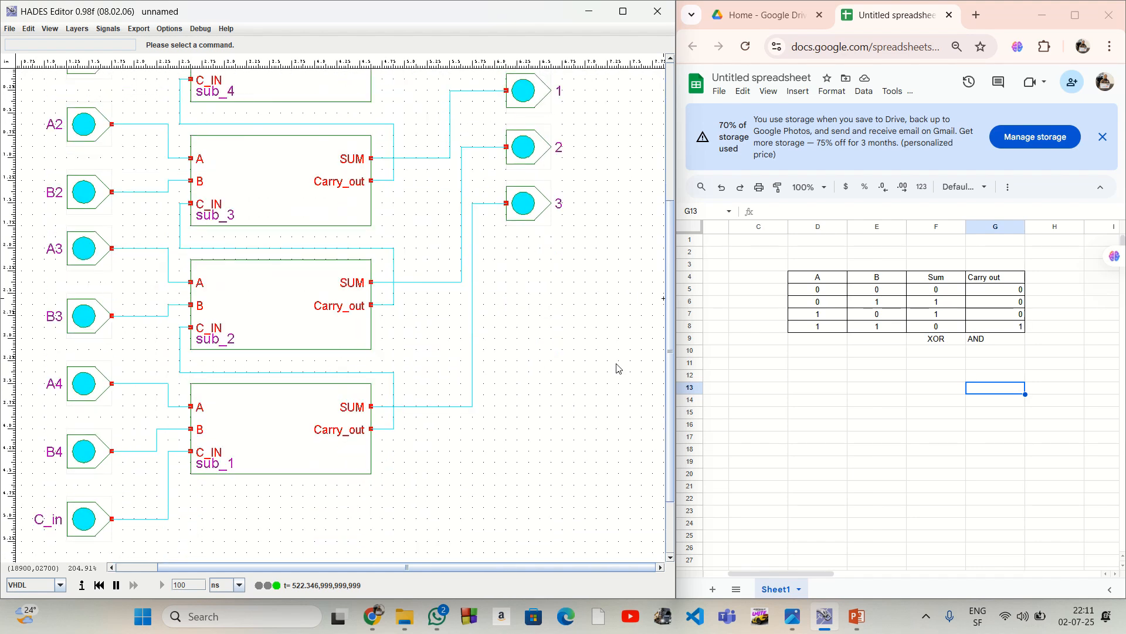
{"action": "scroll", "coordinate": [622, 364], "scroll_direction": "up", "scroll_amount": 3}
{"action": "scroll", "coordinate": [628, 317], "scroll_direction": "up", "scroll_amount": 3}
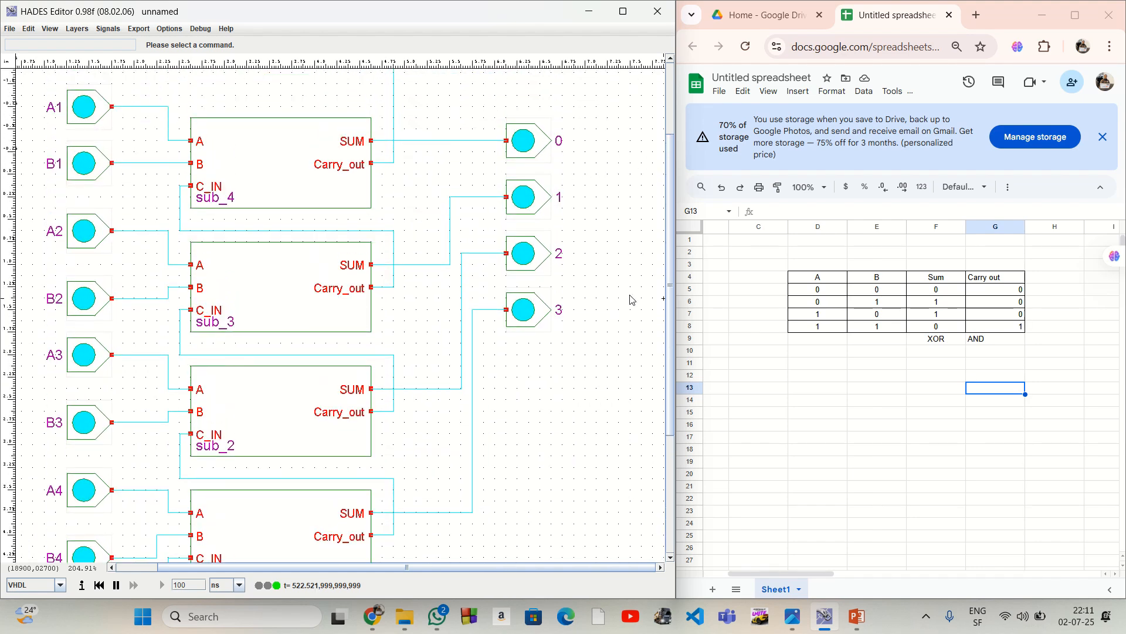
{"action": "scroll", "coordinate": [638, 274], "scroll_direction": "down", "scroll_amount": 2}
{"action": "scroll", "coordinate": [640, 276], "scroll_direction": "up", "scroll_amount": 1}
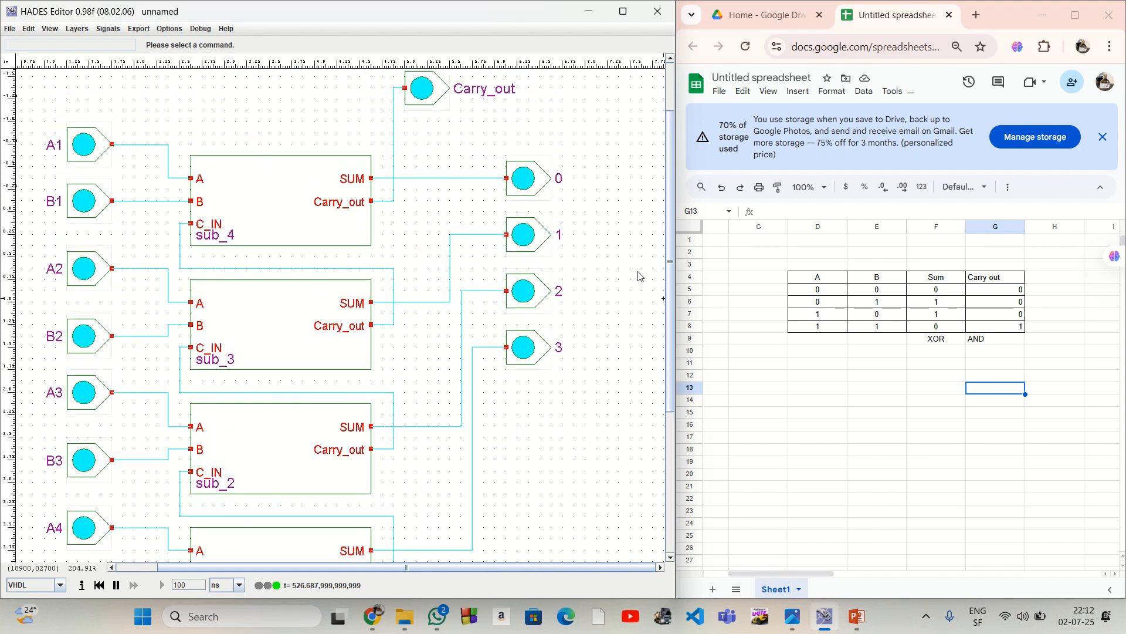
{"action": "scroll", "coordinate": [639, 289], "scroll_direction": "down", "scroll_amount": 5}
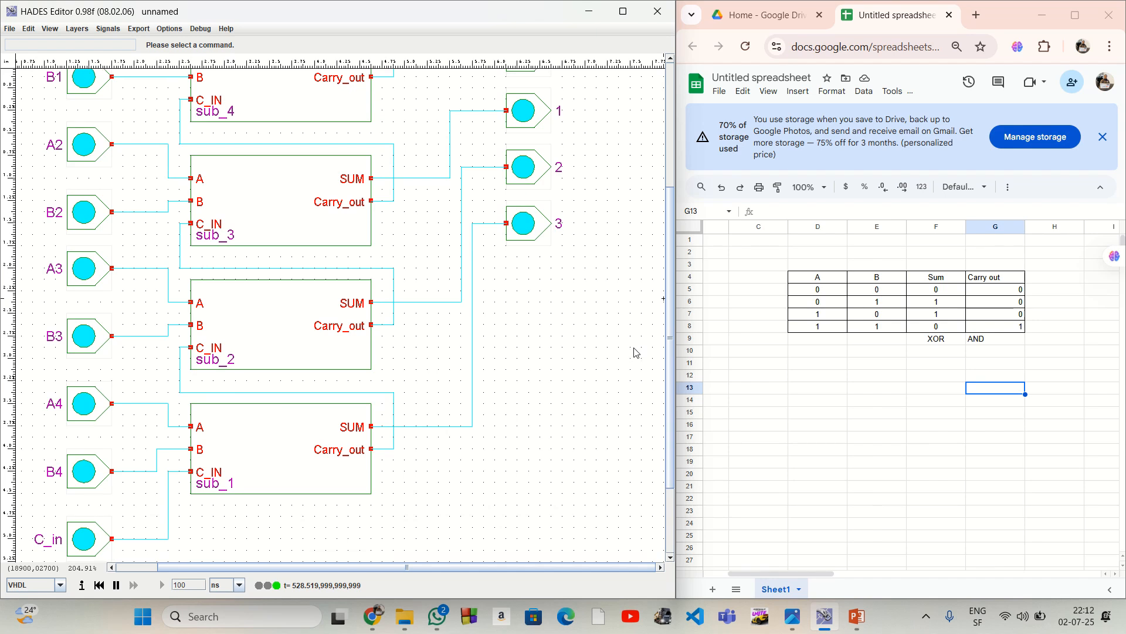
{"action": "scroll", "coordinate": [633, 374], "scroll_direction": "down", "scroll_amount": 2}
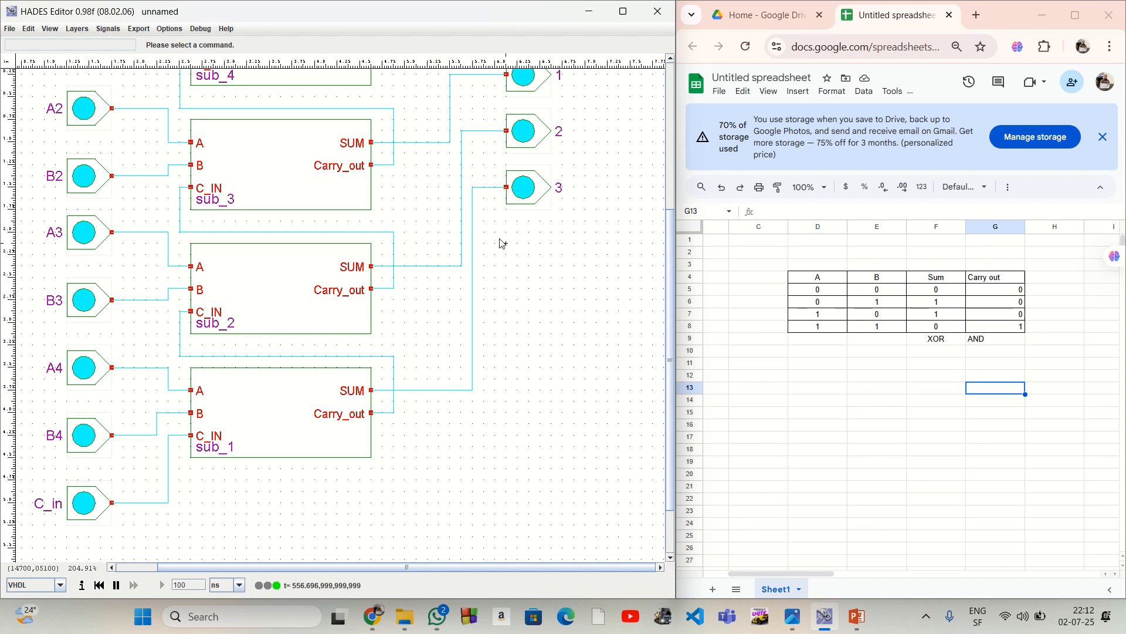
{"action": "scroll", "coordinate": [551, 249], "scroll_direction": "up", "scroll_amount": 1}
{"action": "scroll", "coordinate": [551, 248], "scroll_direction": "up", "scroll_amount": 3}
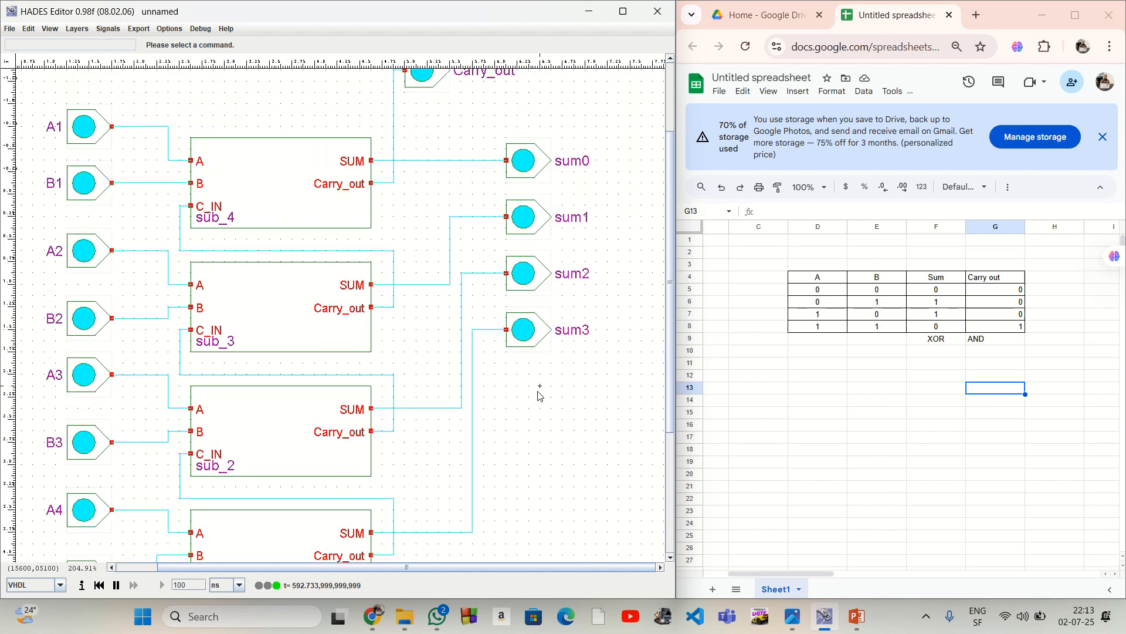
Set the input switches C_in, B4, A4, B3, A3 and B2 to logic 0.
{"action": "scroll", "coordinate": [540, 394], "scroll_direction": "down", "scroll_amount": 3}
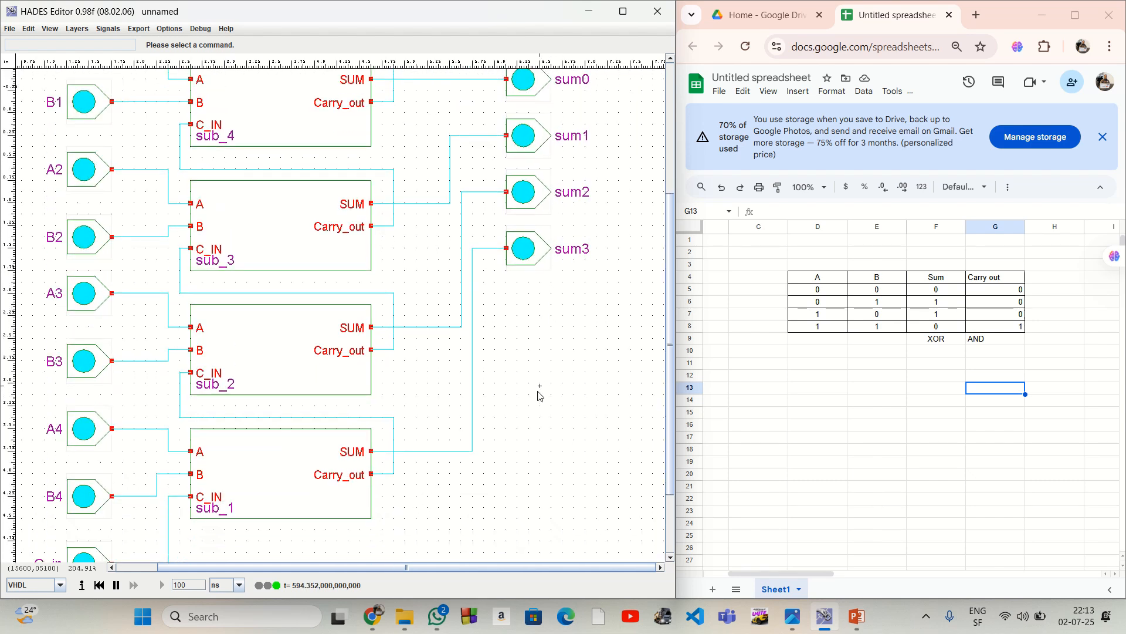
{"action": "scroll", "coordinate": [540, 394], "scroll_direction": "down", "scroll_amount": 2}
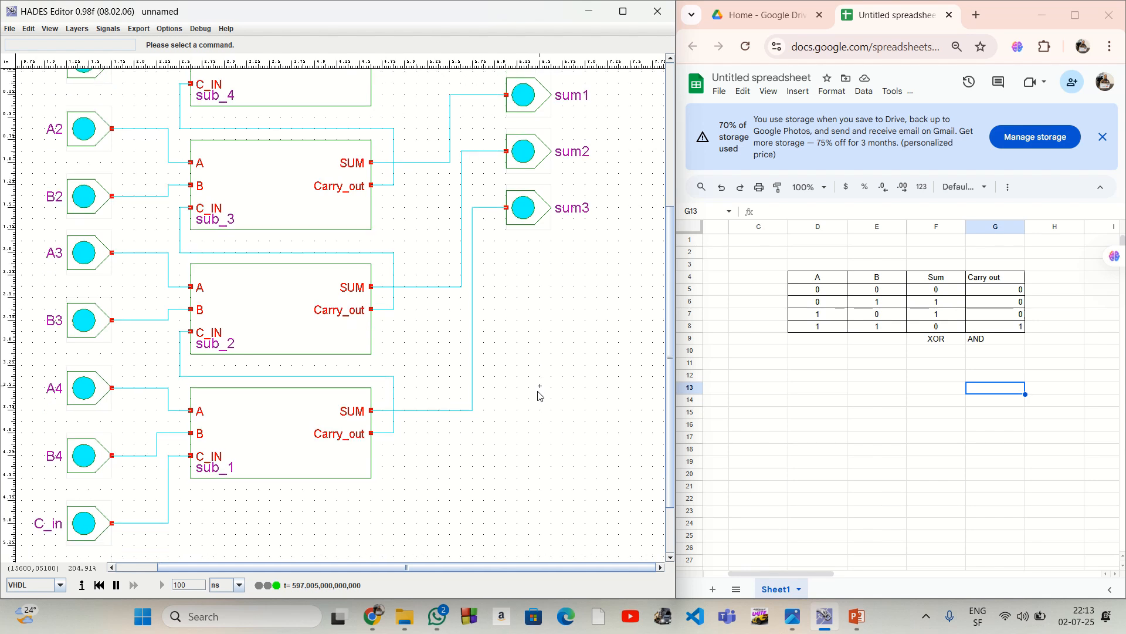
{"action": "left_click", "coordinate": [83, 484]}
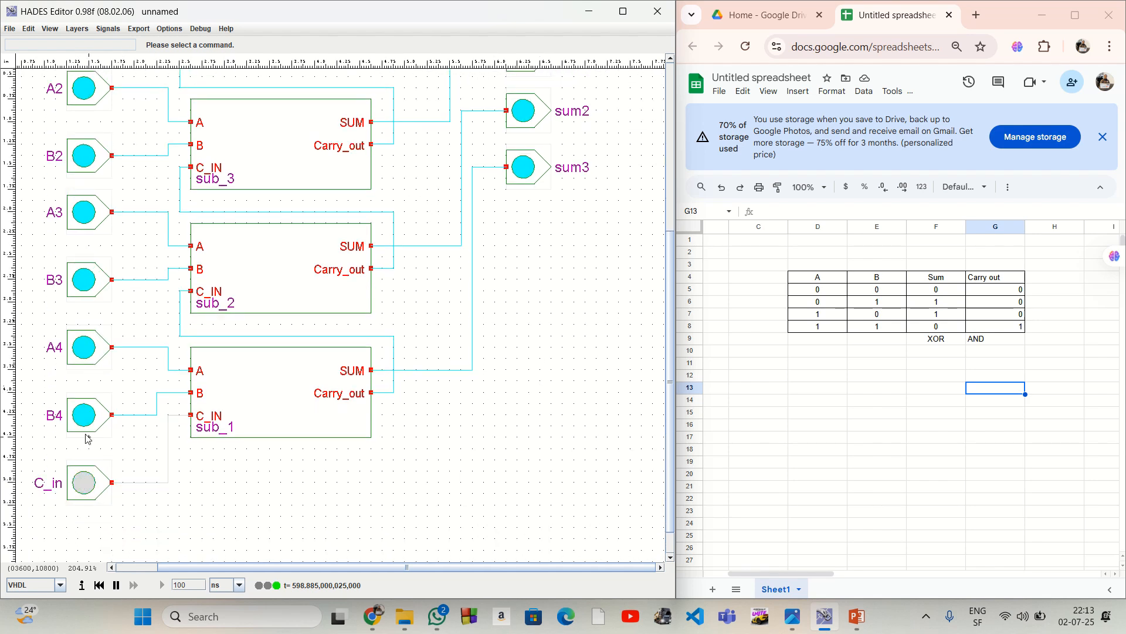
{"action": "left_click", "coordinate": [85, 417]}
{"action": "left_click", "coordinate": [85, 349]}
{"action": "left_click", "coordinate": [86, 281]}
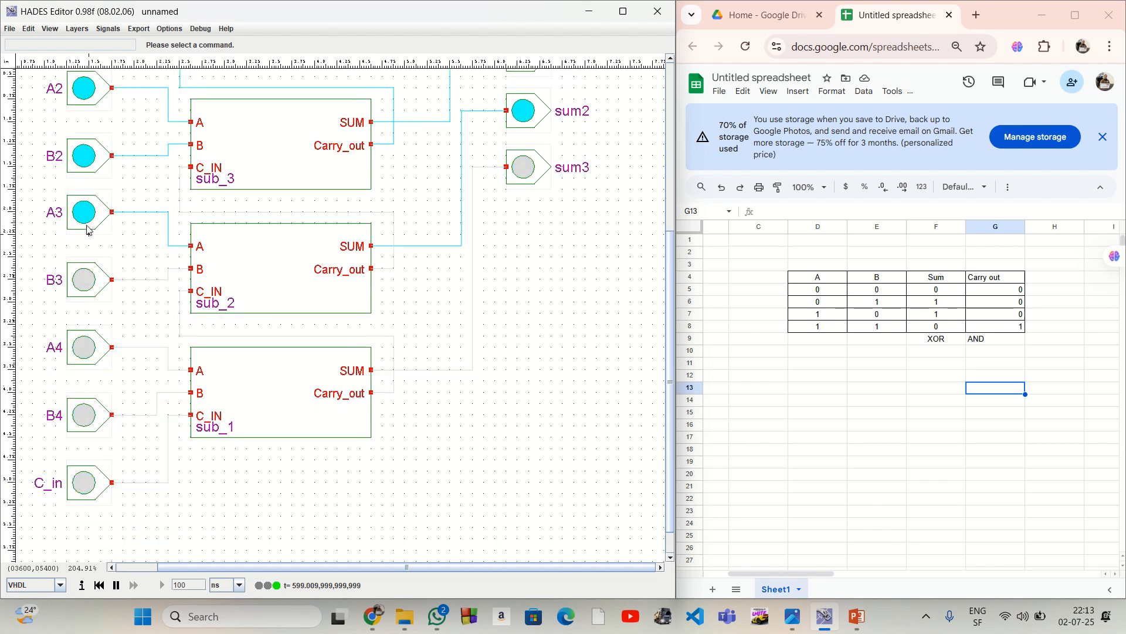
{"action": "left_click", "coordinate": [88, 215]}
{"action": "left_click", "coordinate": [87, 156]}
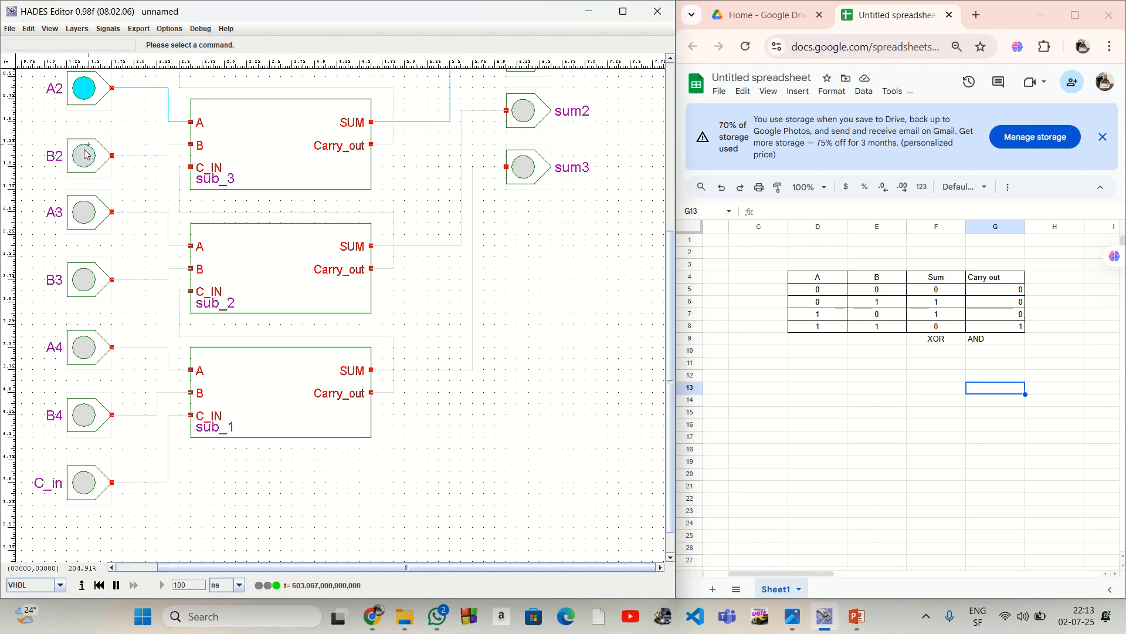
Set the remaining input switches A1, B1 and A2 to logic 0 and check the sum and Carry_out outputs.
{"action": "scroll", "coordinate": [88, 141], "scroll_direction": "up", "scroll_amount": 5}
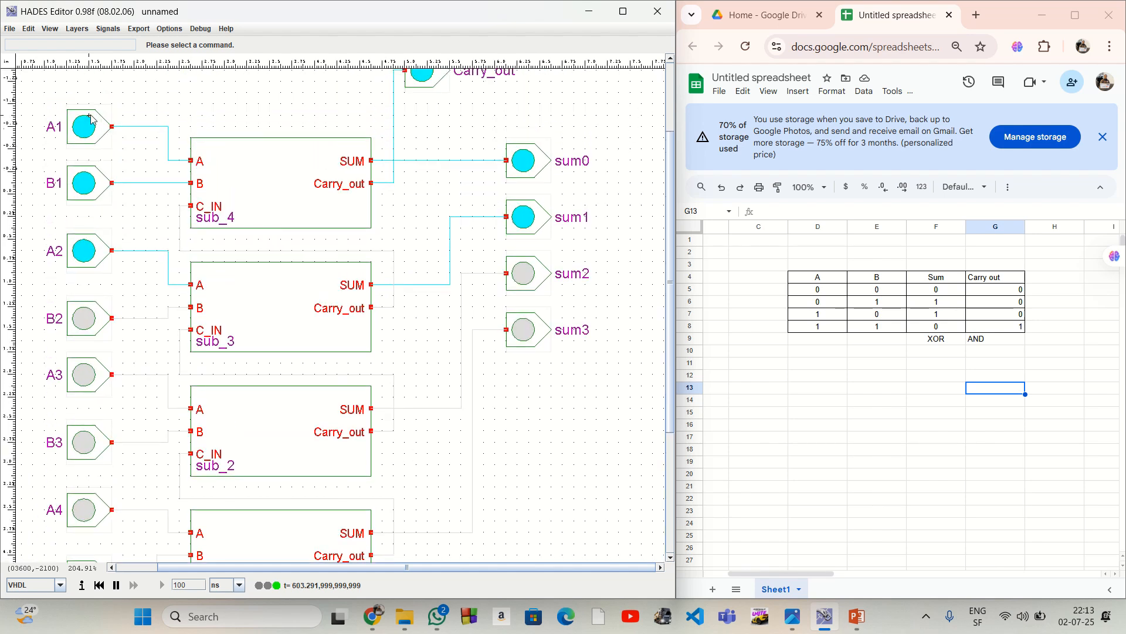
{"action": "left_click", "coordinate": [85, 134]}
{"action": "left_click", "coordinate": [78, 182]}
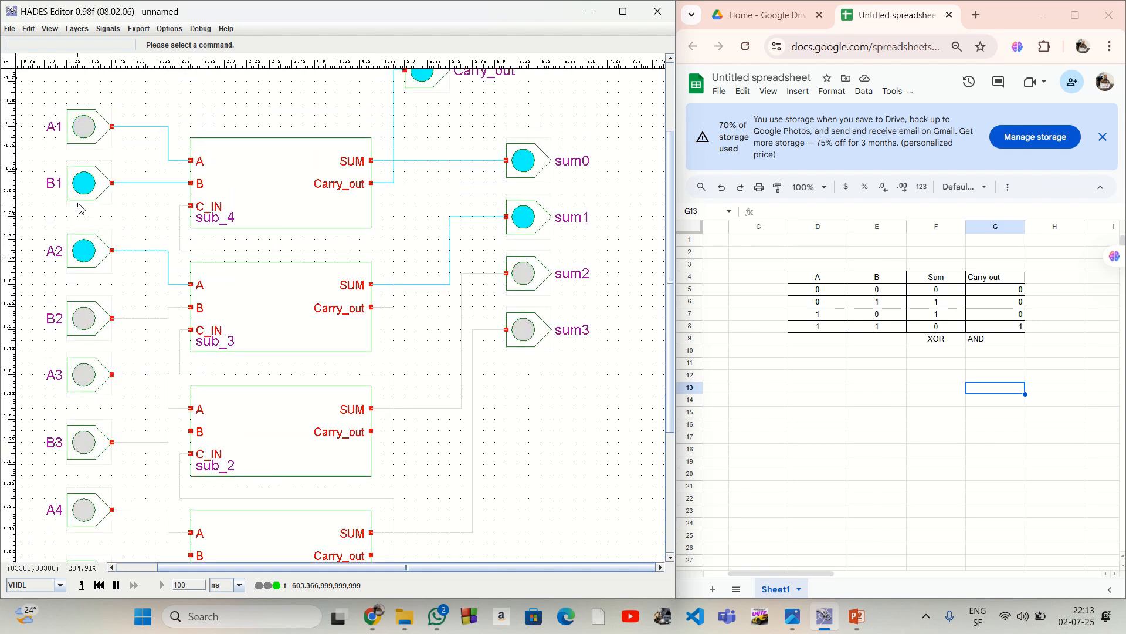
{"action": "left_click", "coordinate": [81, 257]}
{"action": "scroll", "coordinate": [364, 409], "scroll_direction": "up", "scroll_amount": 2}
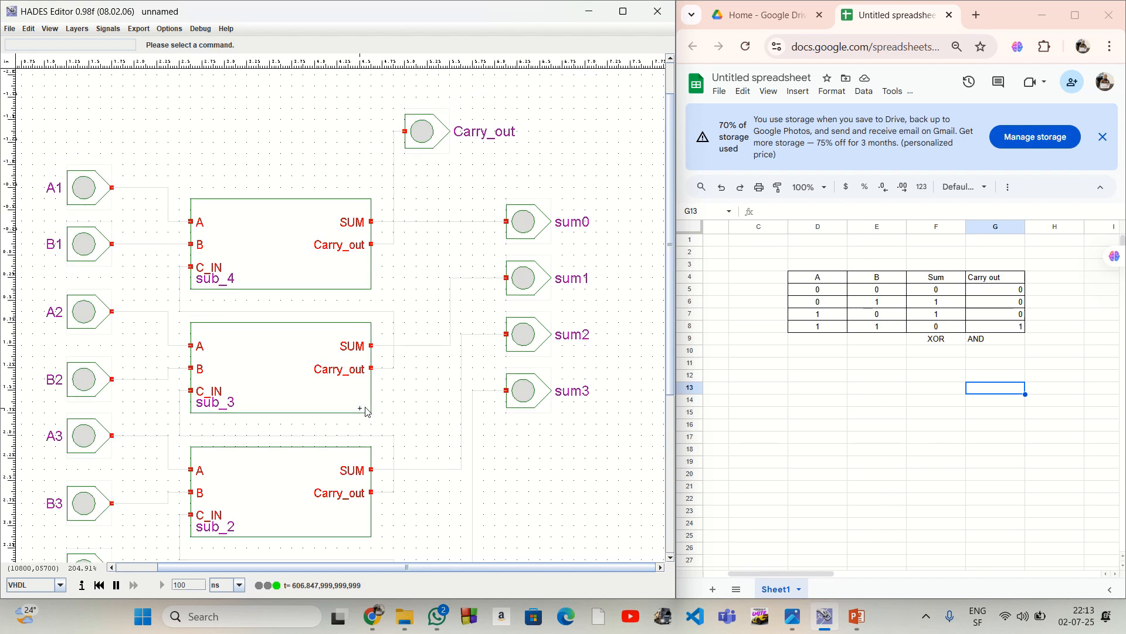
{"action": "scroll", "coordinate": [366, 410], "scroll_direction": "down", "scroll_amount": 5}
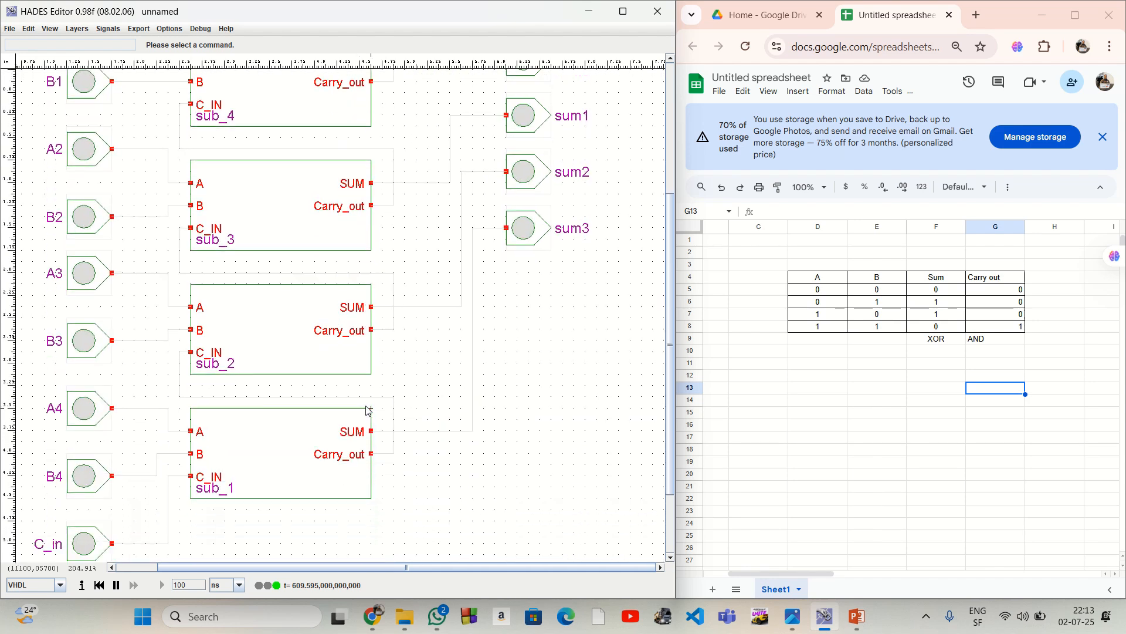
{"action": "scroll", "coordinate": [368, 410], "scroll_direction": "down", "scroll_amount": 3}
{"action": "scroll", "coordinate": [367, 409], "scroll_direction": "down", "scroll_amount": 1}
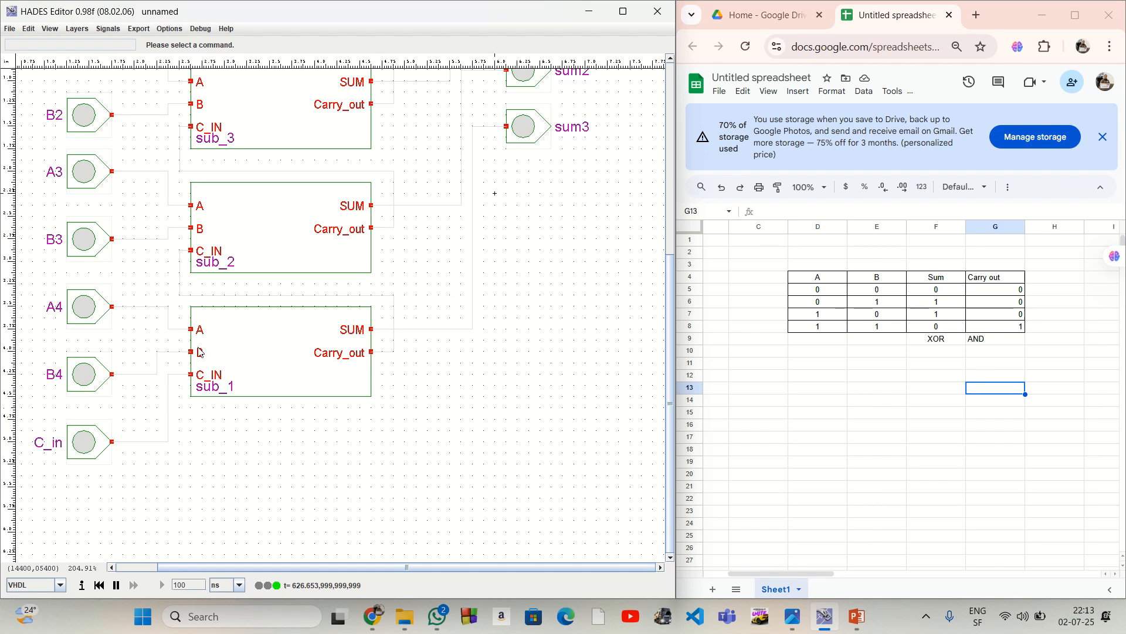
Set input switches A4 and B4 to logic 1 and trace the carry from sub_1 into sub_2.
{"action": "left_click", "coordinate": [84, 314]}
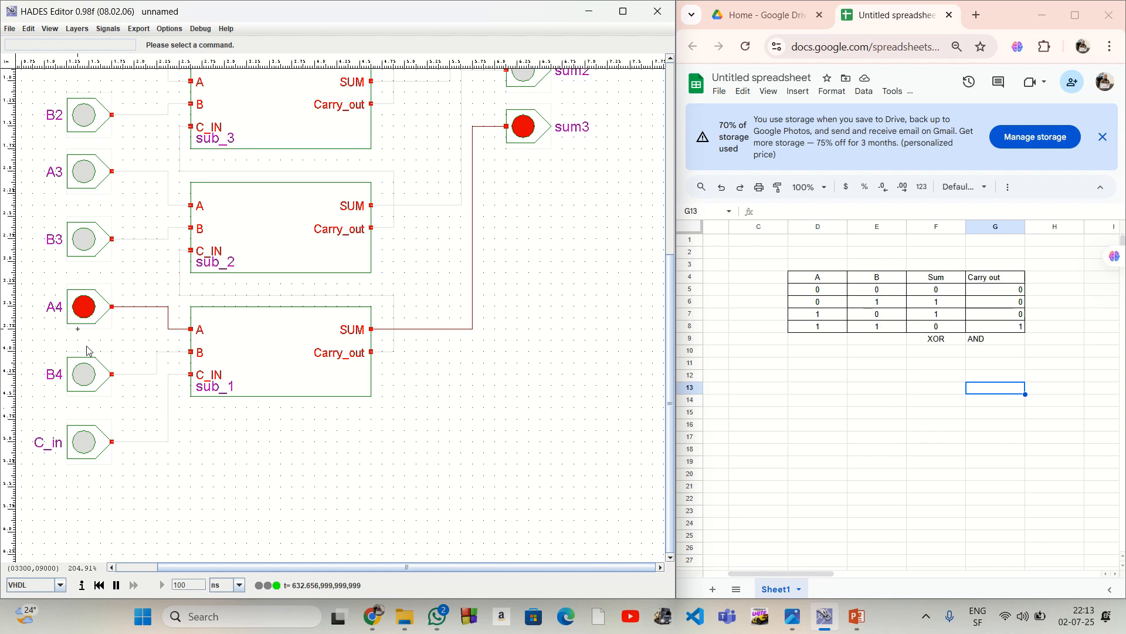
{"action": "left_click", "coordinate": [84, 376]}
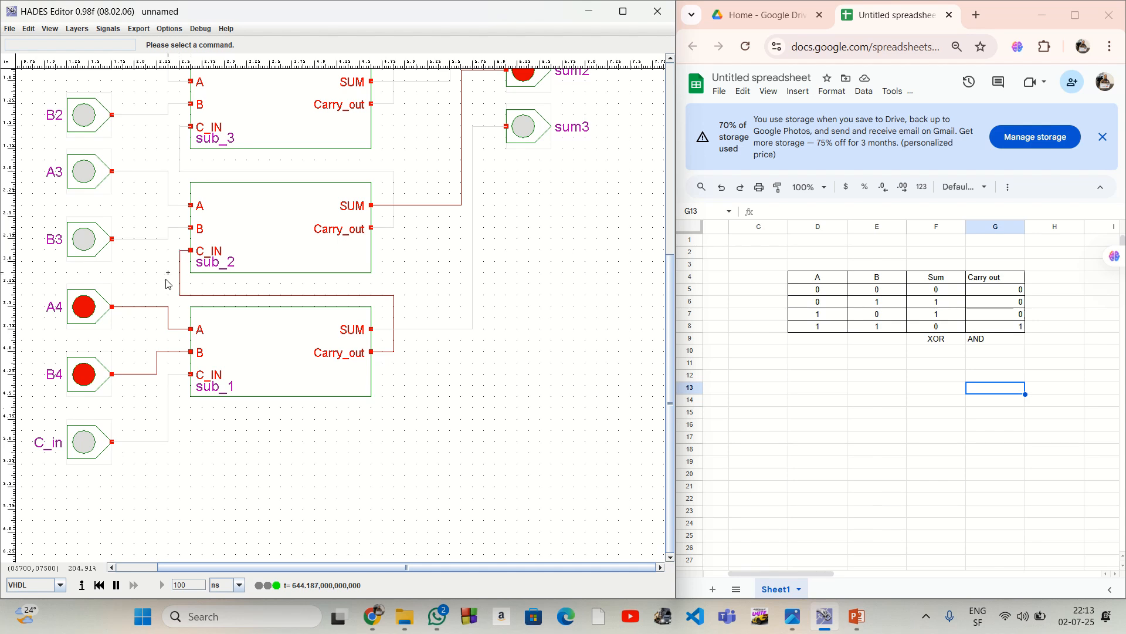
{"action": "left_click", "coordinate": [377, 355]}
{"action": "scroll", "coordinate": [258, 240], "scroll_direction": "up", "scroll_amount": 3}
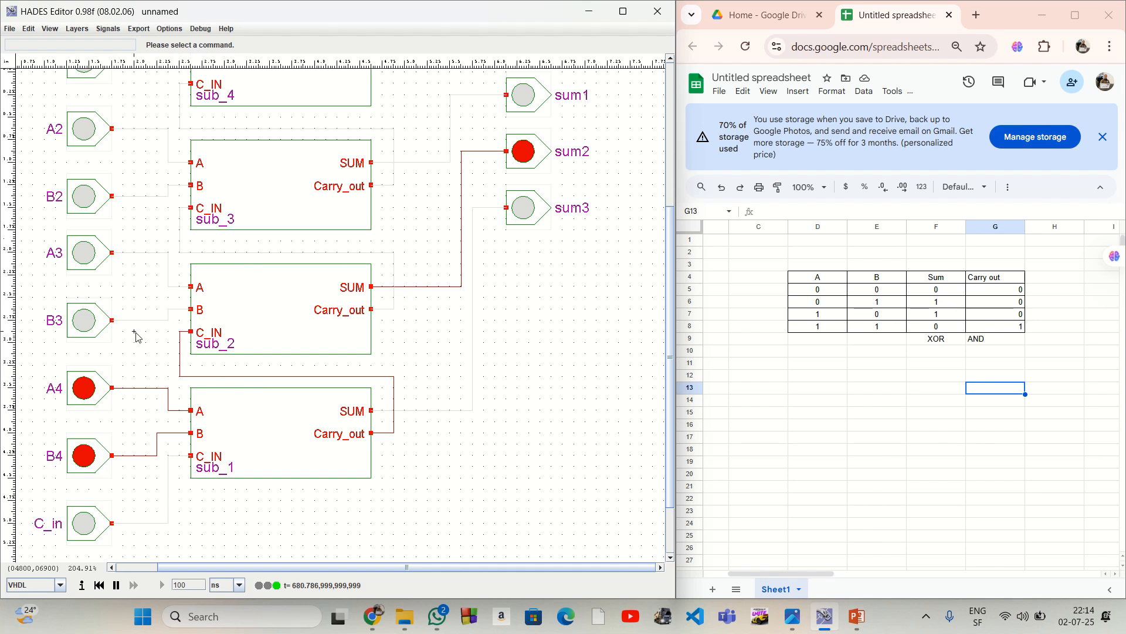
Set input switches B3 and A3 to logic 1 to drive both operand inputs of sub_2.
{"action": "left_click", "coordinate": [84, 321]}
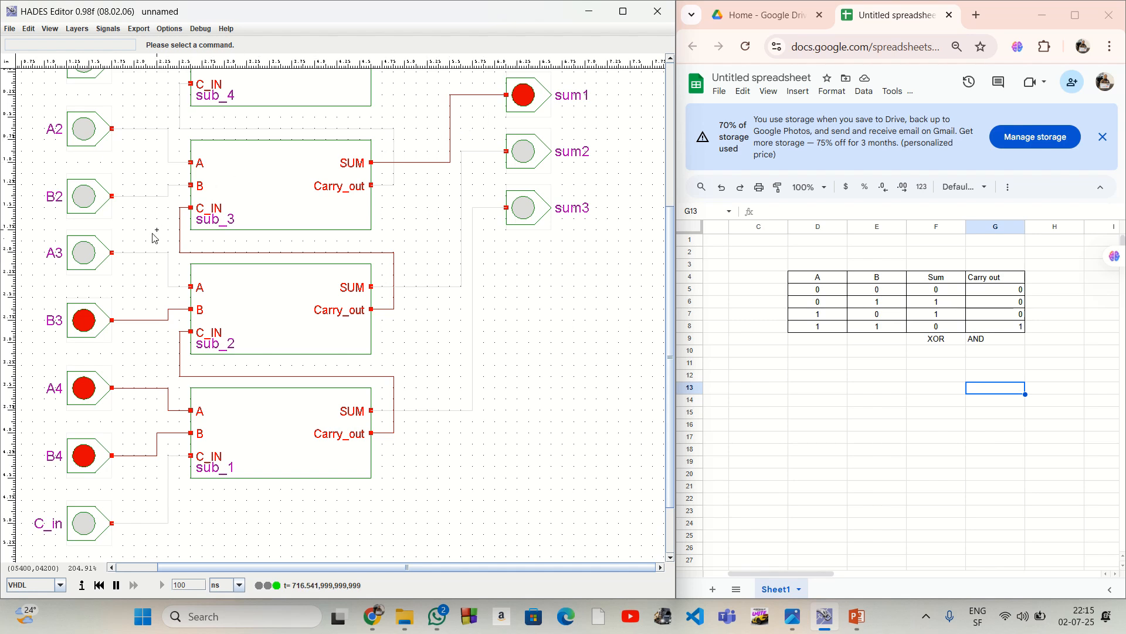
{"action": "scroll", "coordinate": [146, 239], "scroll_direction": "up", "scroll_amount": 1}
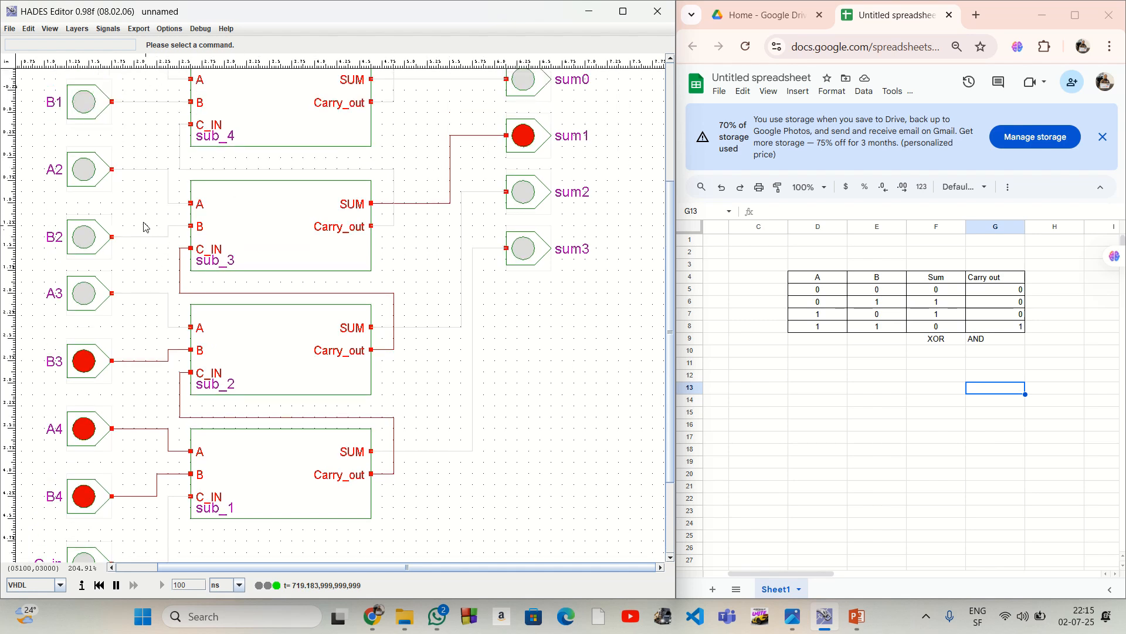
{"action": "left_click", "coordinate": [82, 294]}
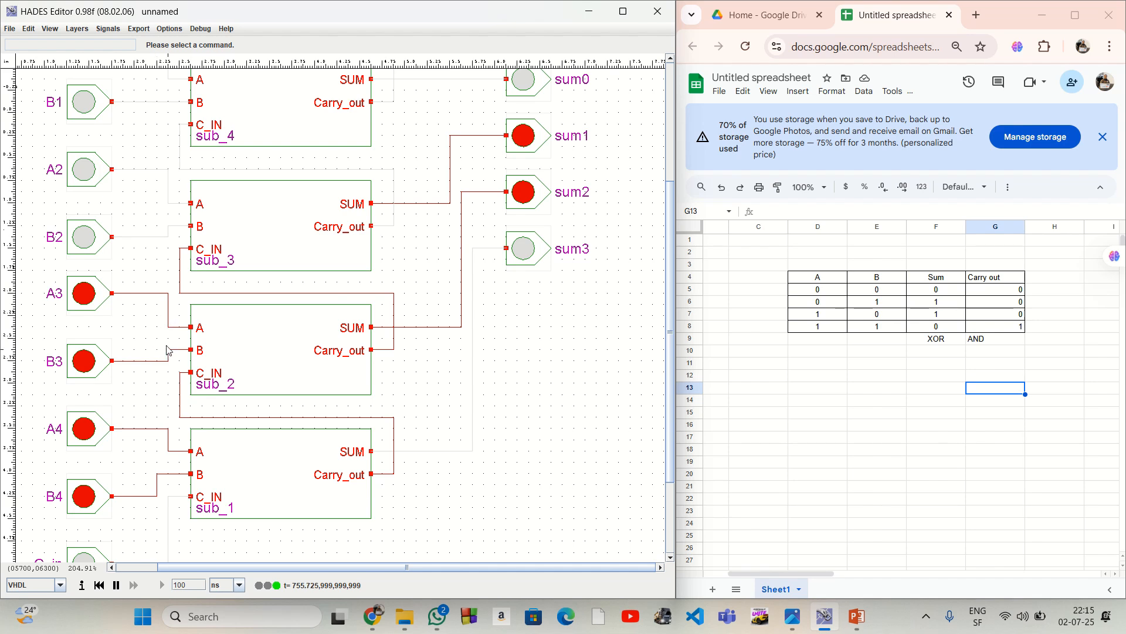
In the Google Sheets spreadsheet, enter 3 in cell D13 and 2 in cell C13.
{"action": "left_click", "coordinate": [825, 391]}
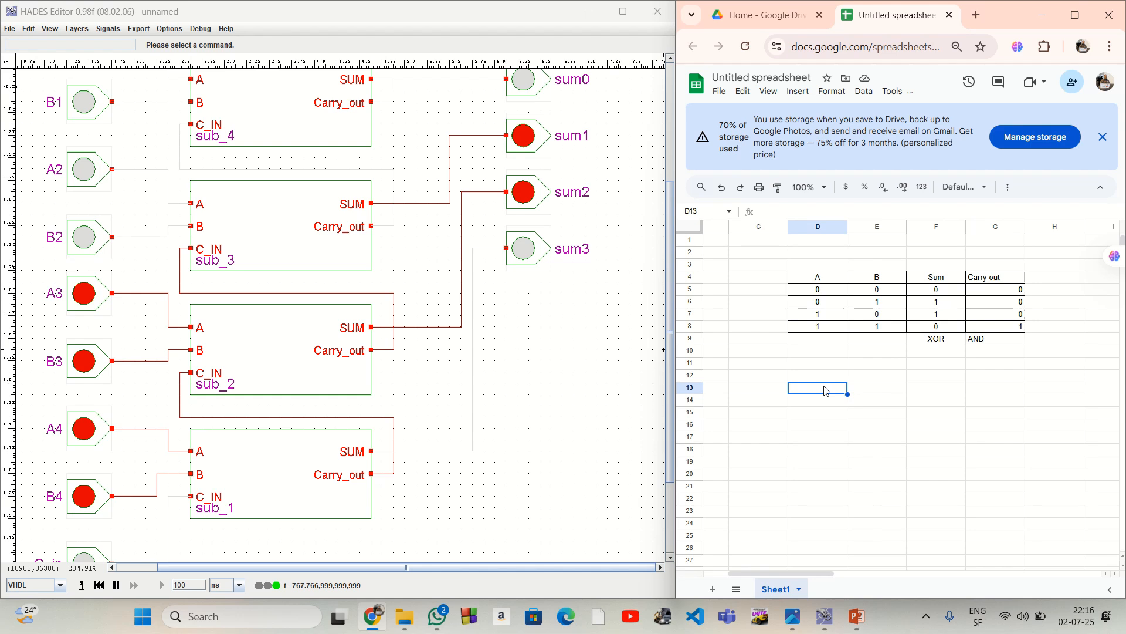
{"action": "type", "text": "3"}
{"action": "left_click", "coordinate": [777, 393]}
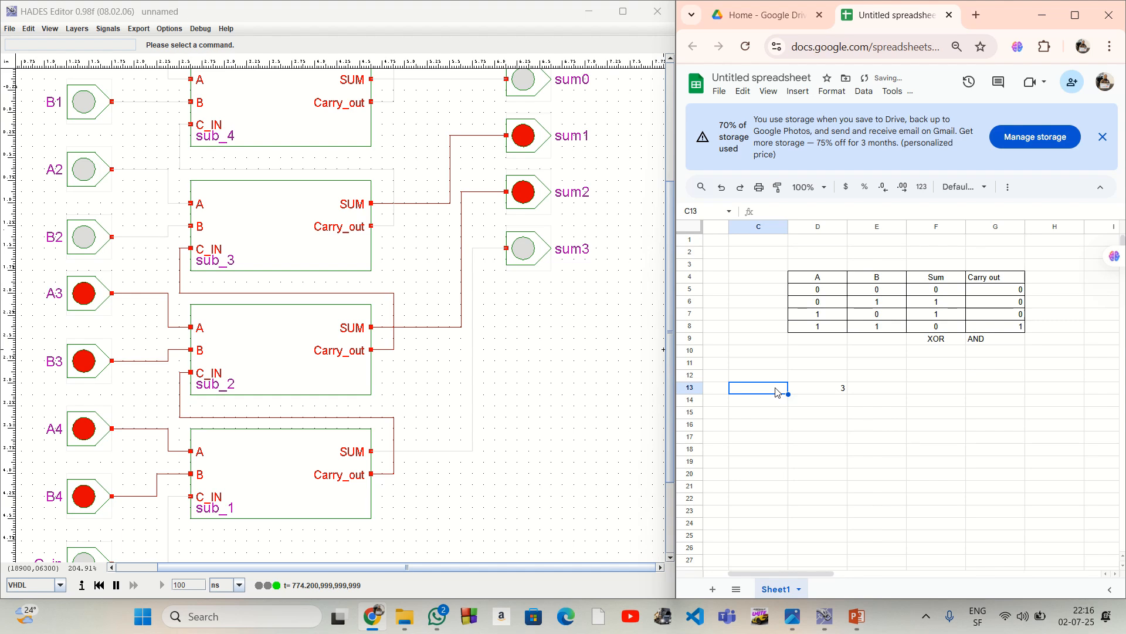
{"action": "type", "text": "2"}
{"action": "left_click", "coordinate": [874, 393]}
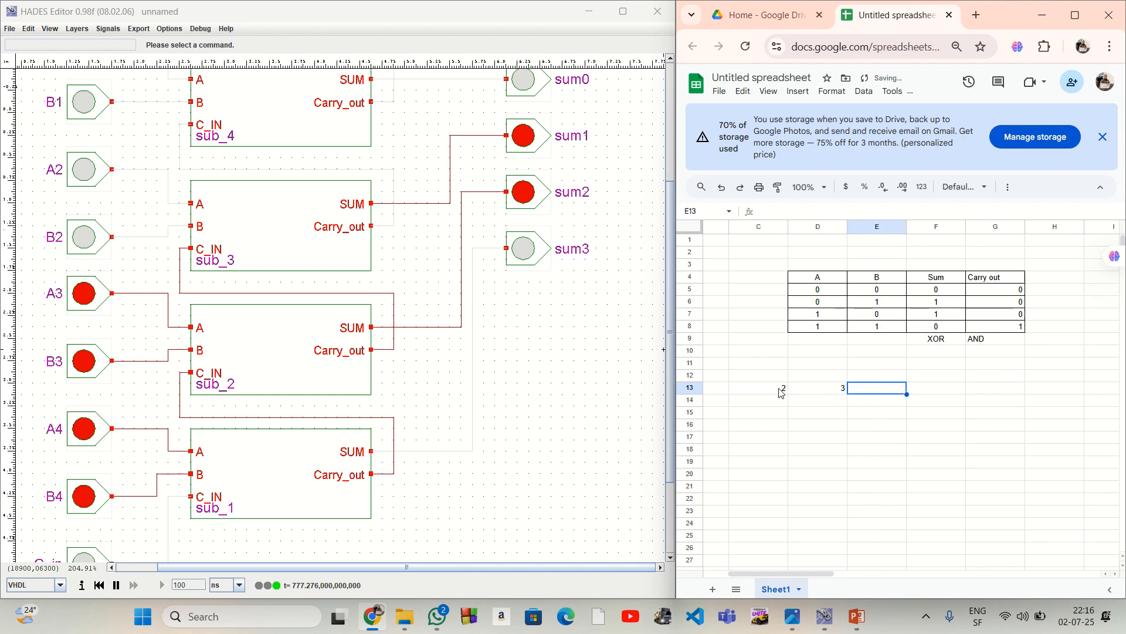
Enter 1 in cell D12, 2 in cell D14 and 1 in cell D15.
{"action": "left_click", "coordinate": [838, 378]}
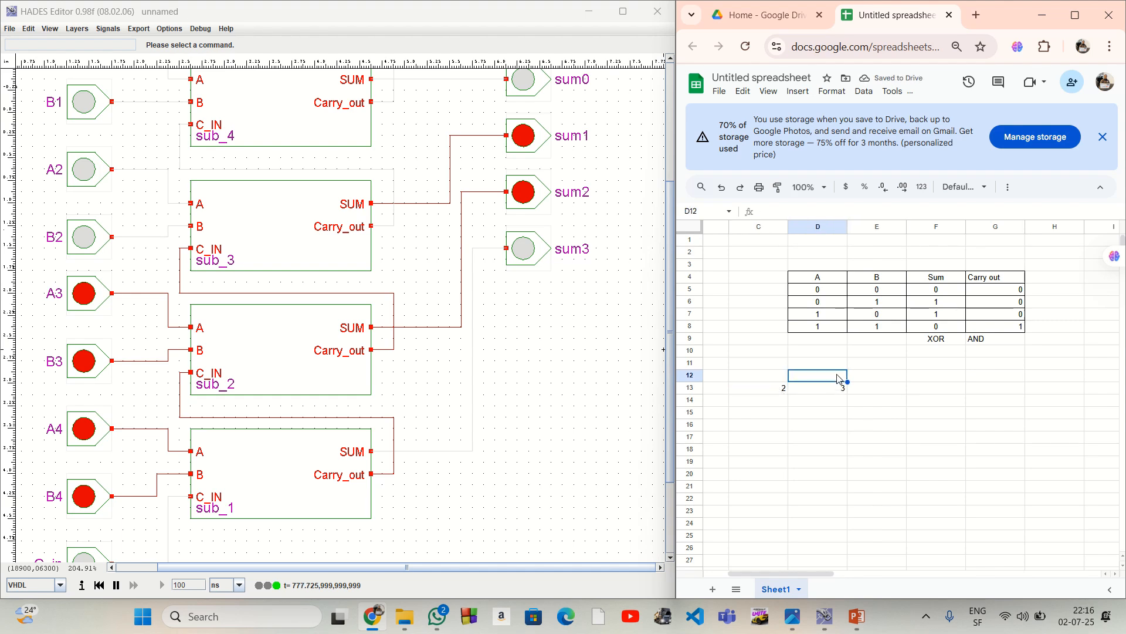
{"action": "type", "text": "1"}
{"action": "left_click", "coordinate": [871, 389]}
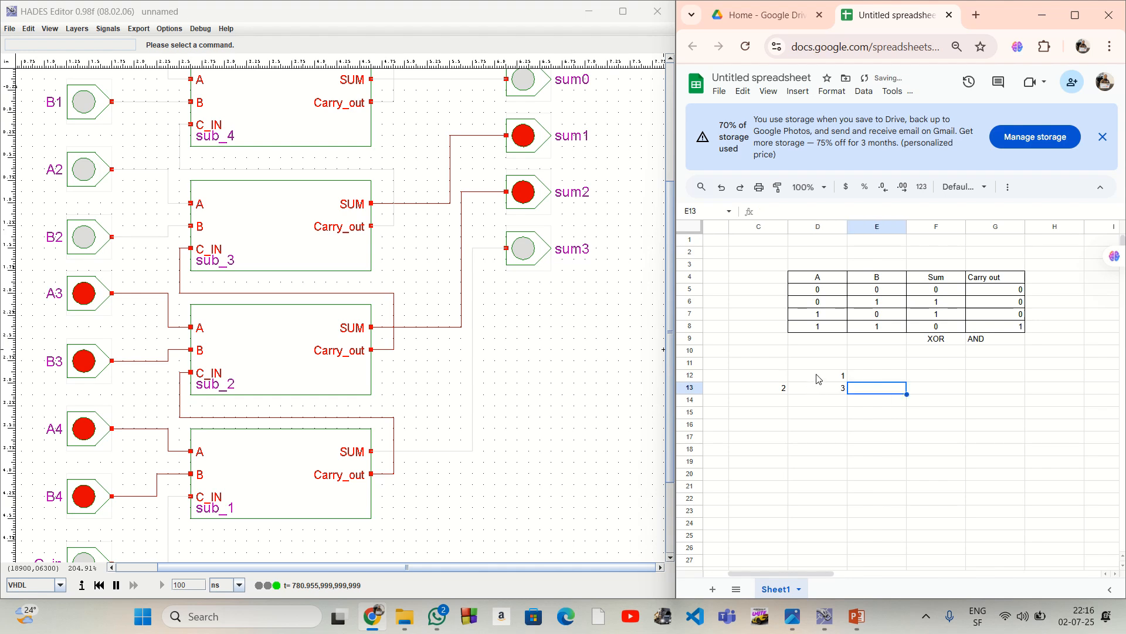
{"action": "left_click", "coordinate": [837, 403]}
{"action": "type", "text": "2"}
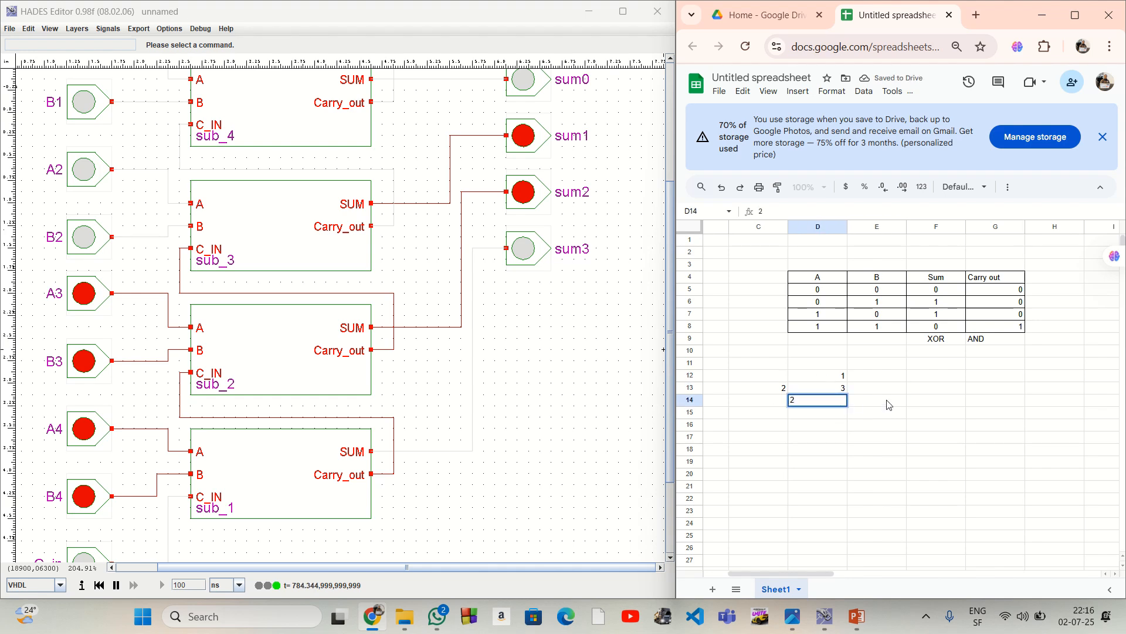
{"action": "key", "text": "Return"}
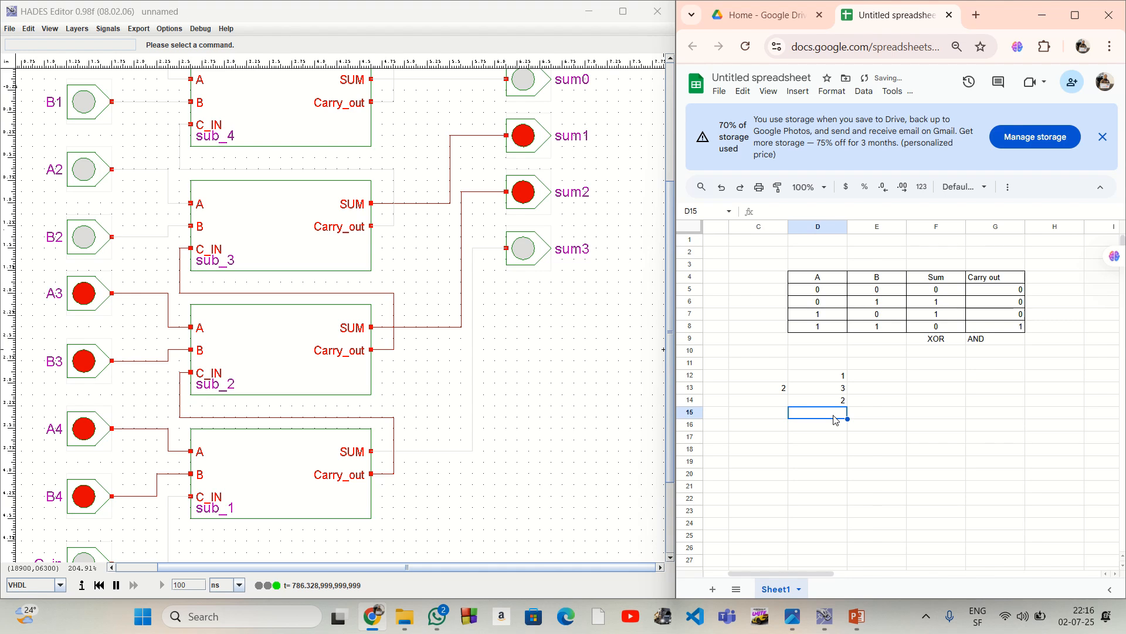
{"action": "type", "text": "1"}
{"action": "left_click", "coordinate": [922, 403]}
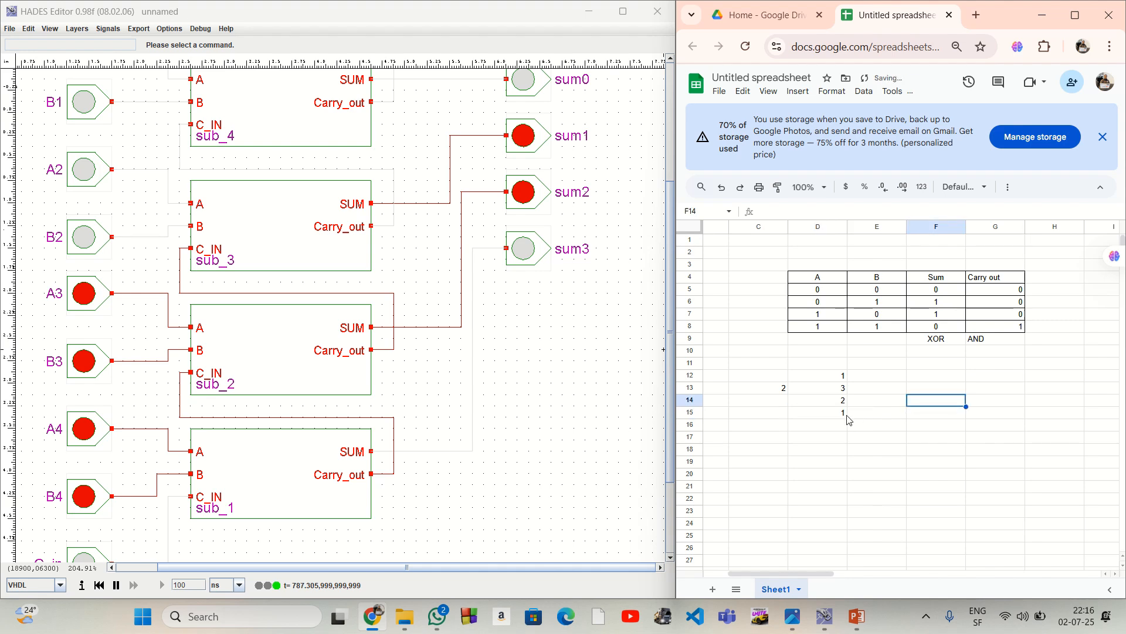
Go through the numbers noted in column D between D15 and D12.
{"action": "left_click", "coordinate": [843, 414]}
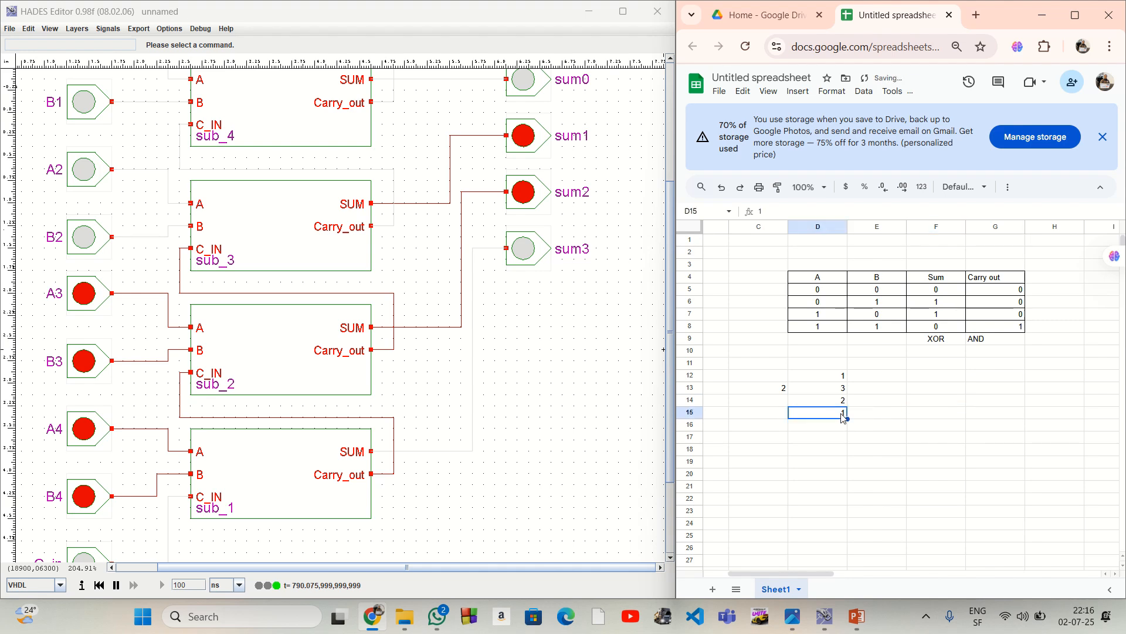
{"action": "left_click", "coordinate": [833, 376]}
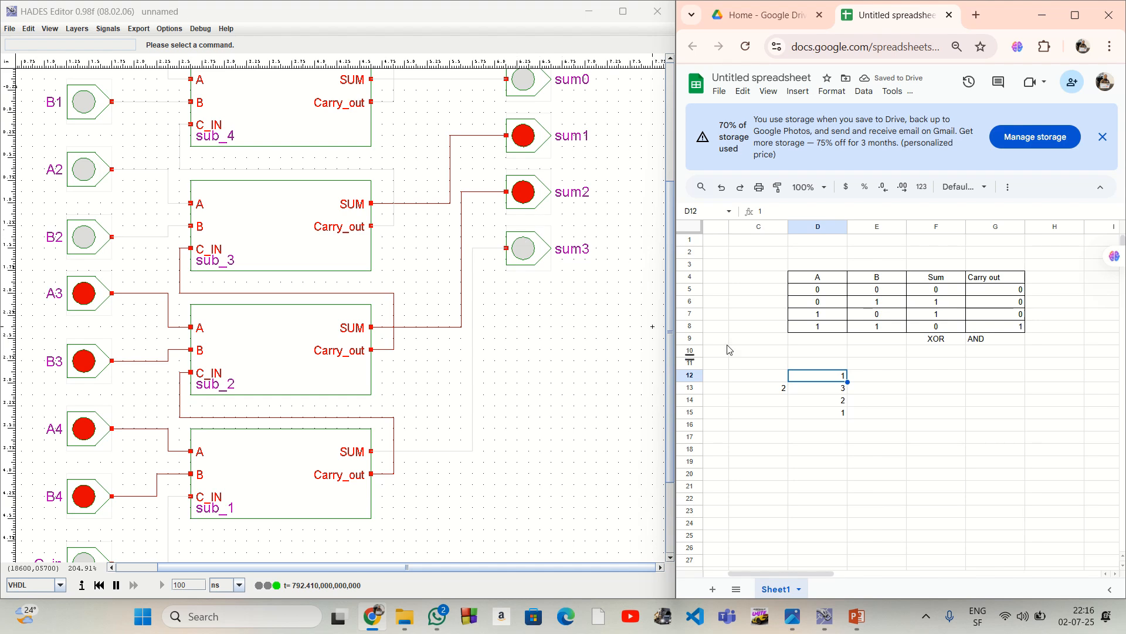
{"action": "left_click", "coordinate": [844, 414]}
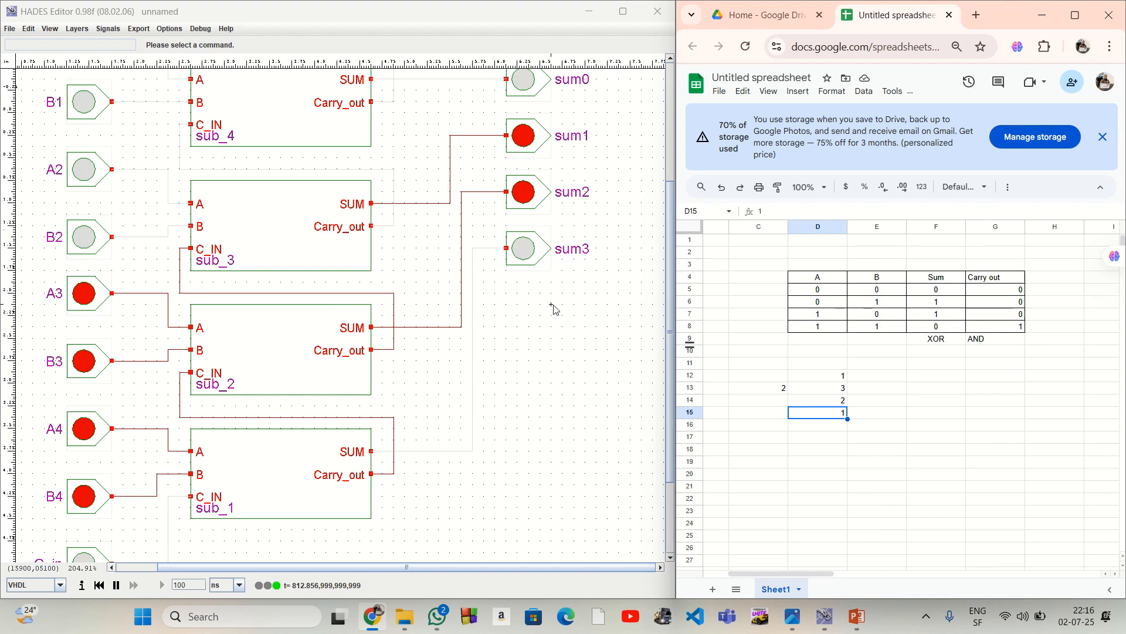
{"action": "key", "text": "Up"}
{"action": "key", "text": "Up"}
{"action": "key", "text": "Up"}
{"action": "key", "text": "Up"}
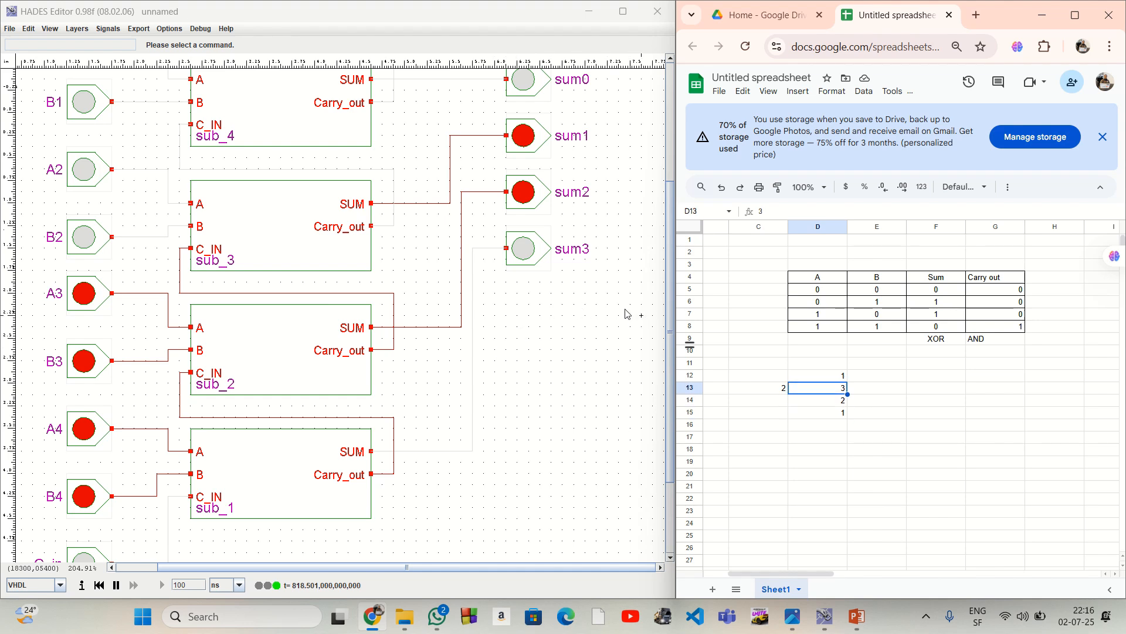
Back in HADES, compare the sum and Carry_out outputs with the active A3, B3, A4 and B4 inputs.
{"action": "left_click", "coordinate": [541, 318]}
{"action": "scroll", "coordinate": [548, 319], "scroll_direction": "up", "scroll_amount": 5}
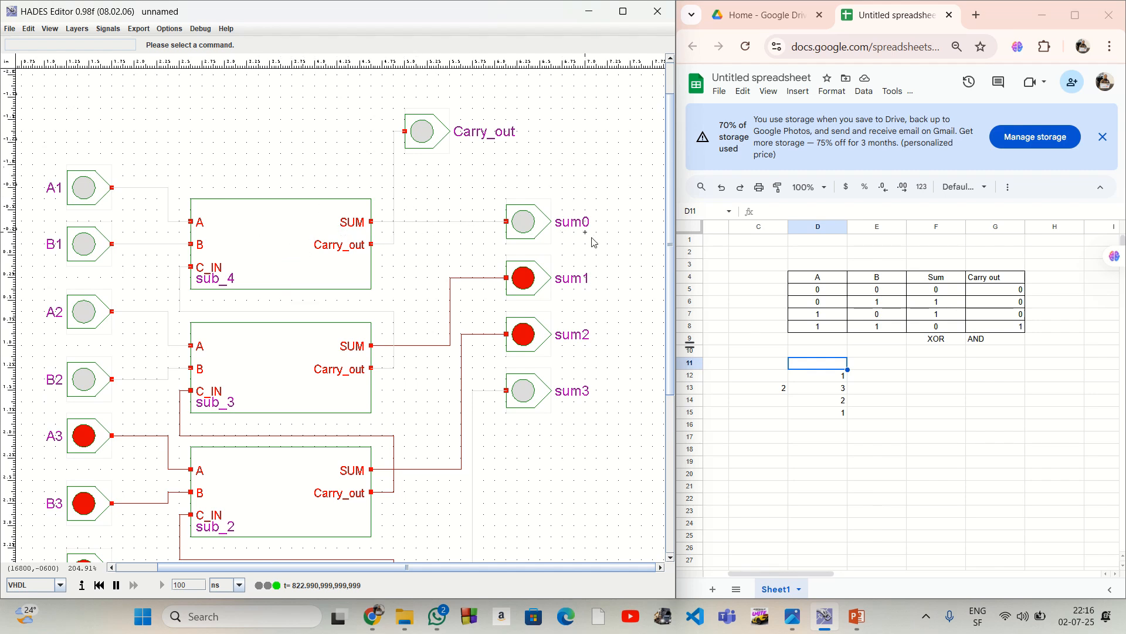
{"action": "scroll", "coordinate": [622, 306], "scroll_direction": "down", "scroll_amount": 1}
{"action": "scroll", "coordinate": [622, 306], "scroll_direction": "down", "scroll_amount": 6}
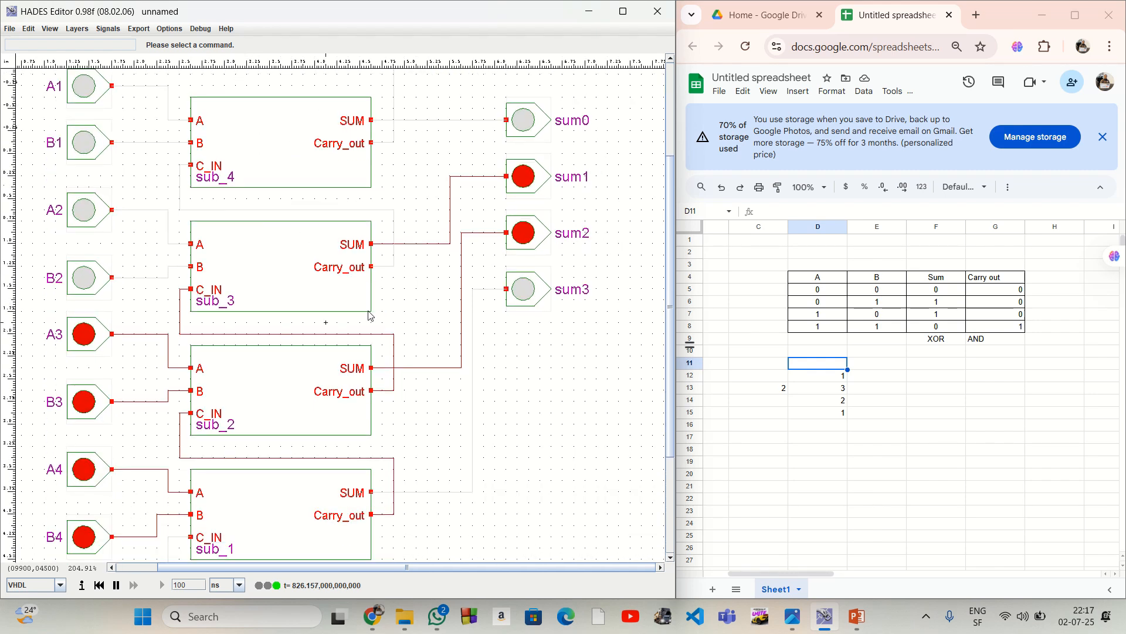
{"action": "scroll", "coordinate": [428, 308], "scroll_direction": "down", "scroll_amount": 1}
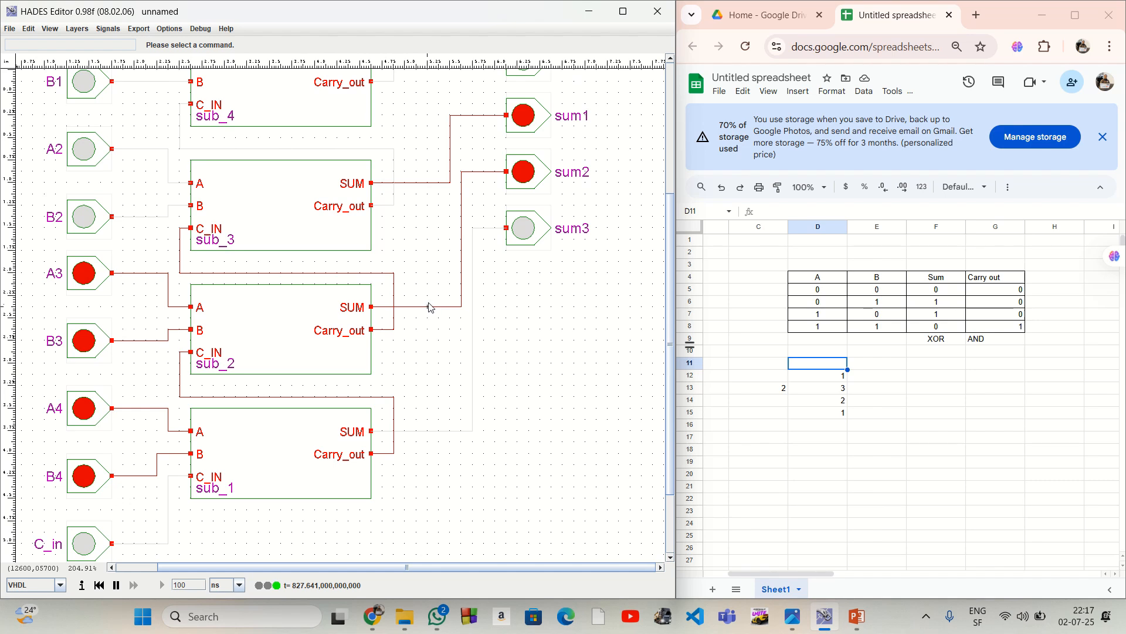
{"action": "scroll", "coordinate": [429, 306], "scroll_direction": "up", "scroll_amount": 6}
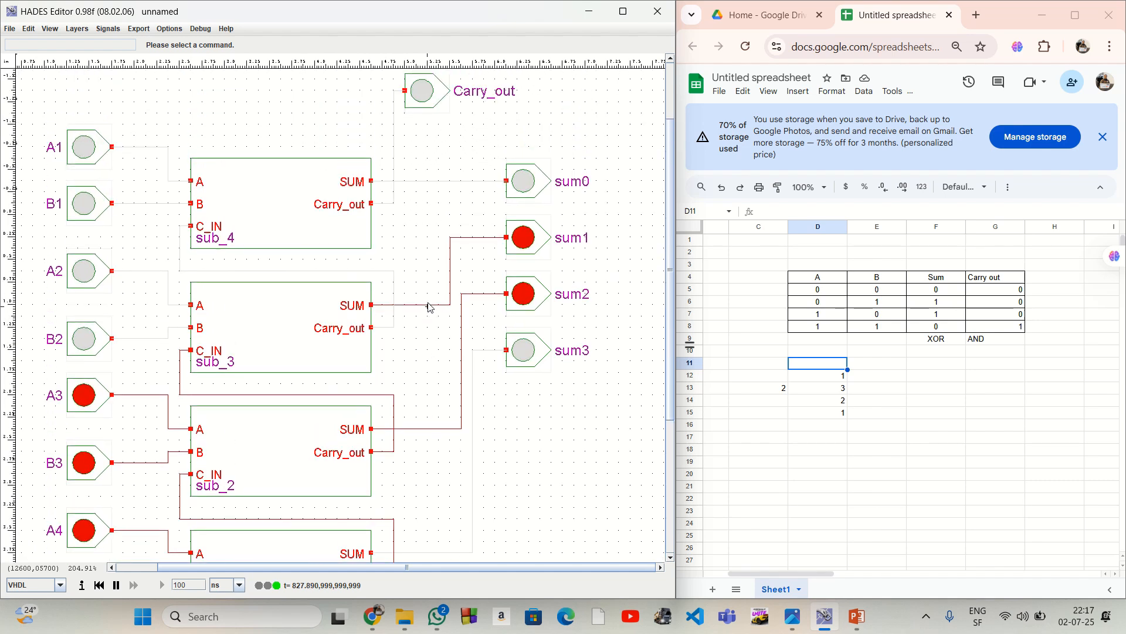
{"action": "scroll", "coordinate": [428, 307], "scroll_direction": "up", "scroll_amount": 2}
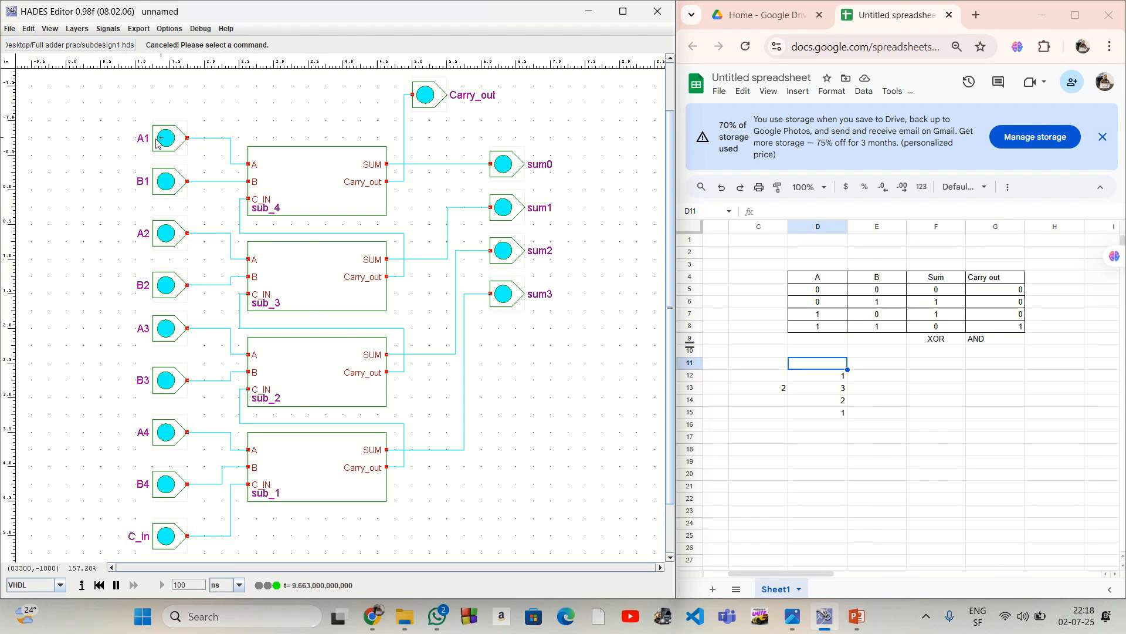
Create a symbol for the complete 4-bit adder design.
{"action": "left_click", "coordinate": [34, 30]}
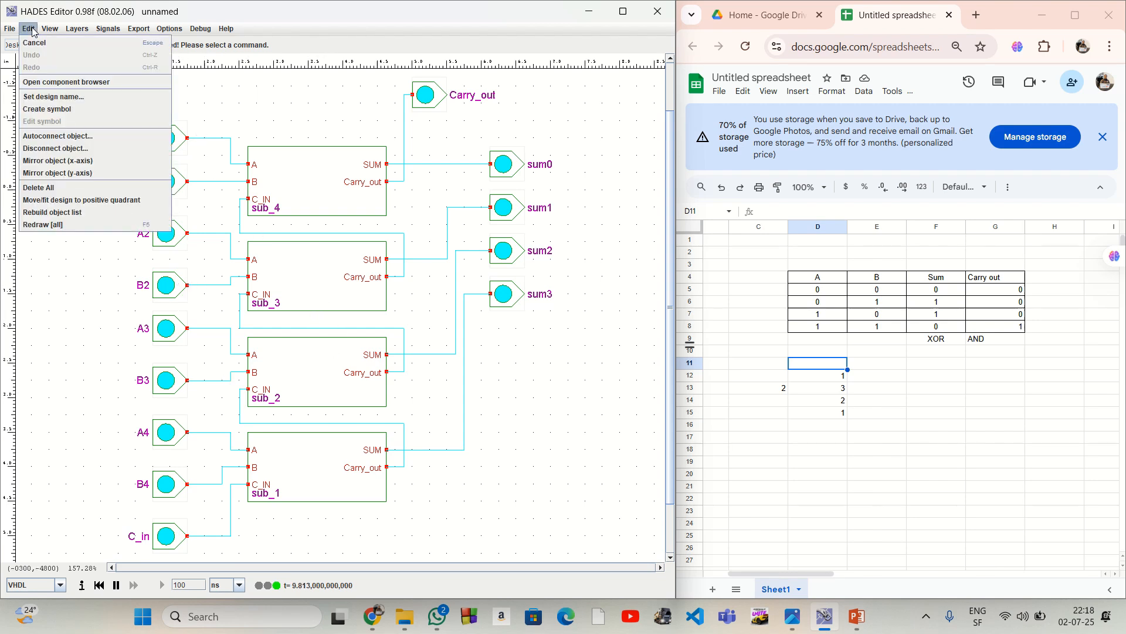
{"action": "left_click", "coordinate": [47, 109]}
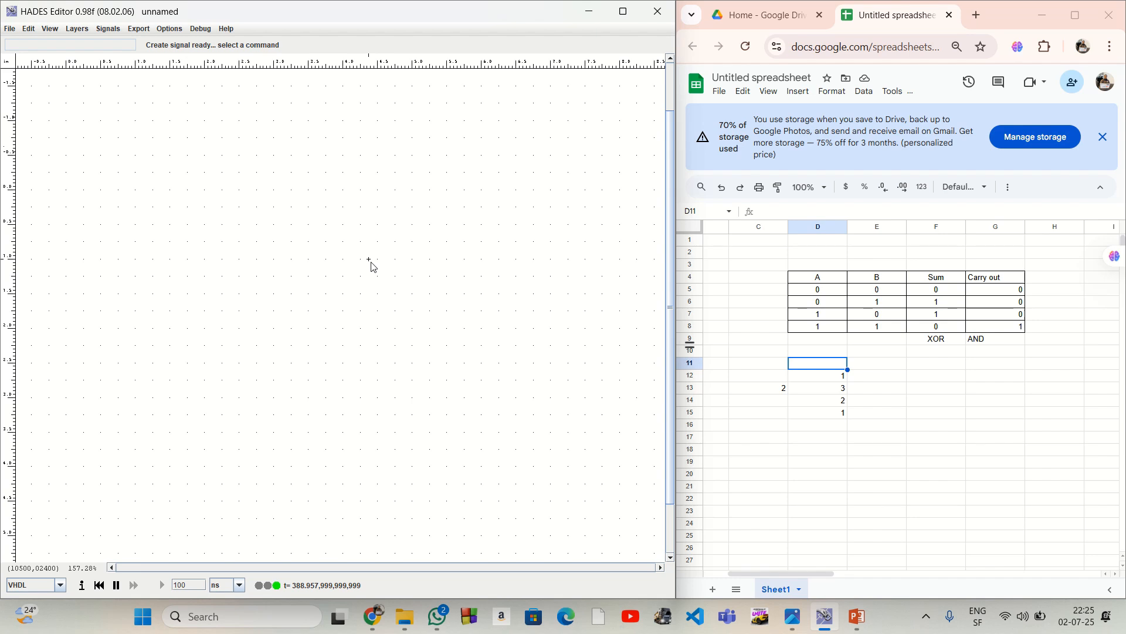
Insert the 4-bit adder as a single subdesign block in the empty design and end placement.
{"action": "right_click", "coordinate": [317, 224]}
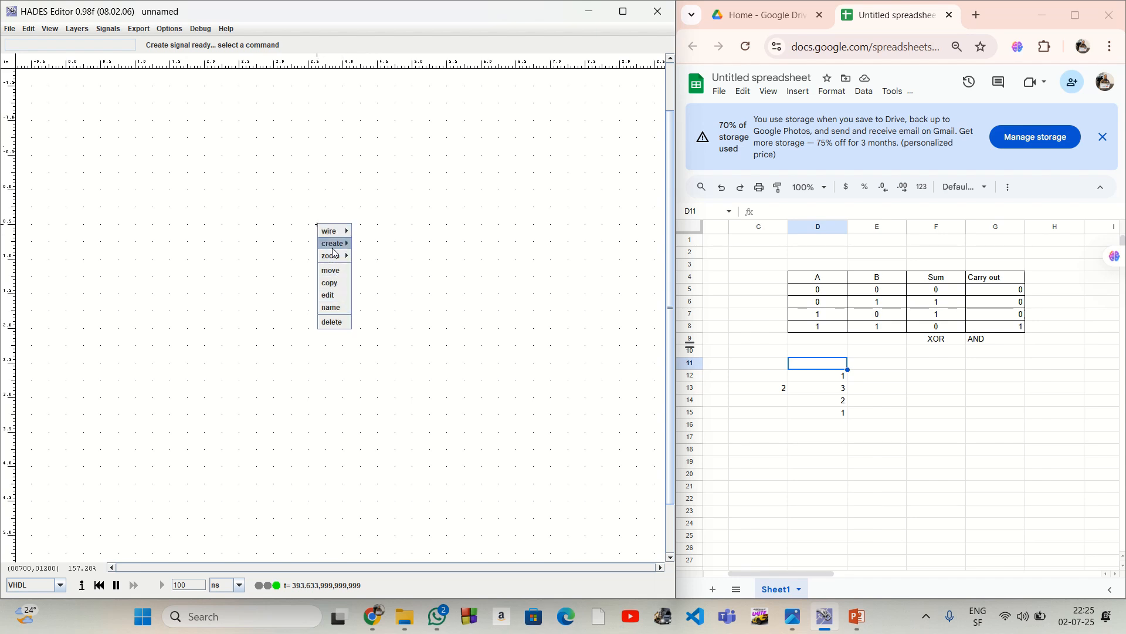
{"action": "mouse_move", "coordinate": [339, 244]}
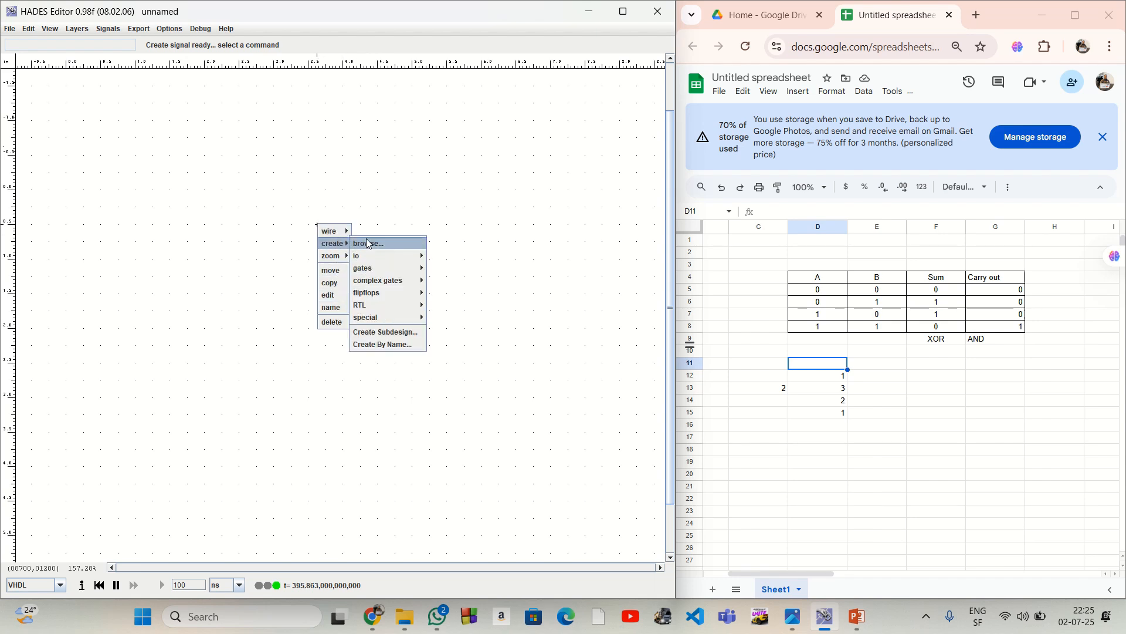
{"action": "left_click", "coordinate": [394, 336]}
{"action": "double_click", "coordinate": [241, 264]}
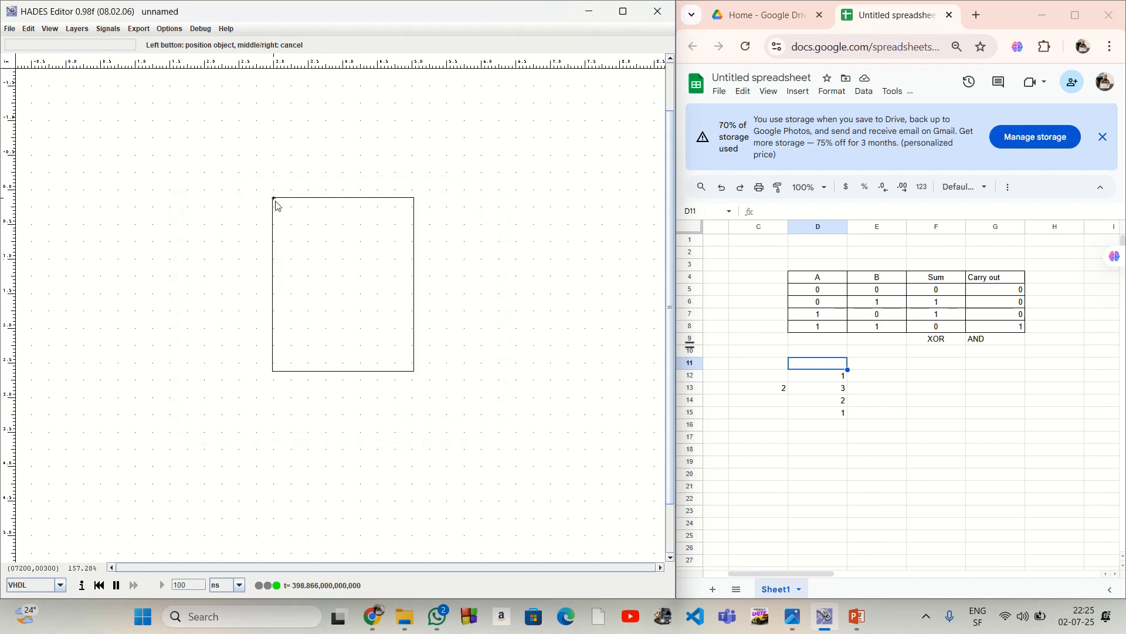
{"action": "left_click", "coordinate": [289, 156]}
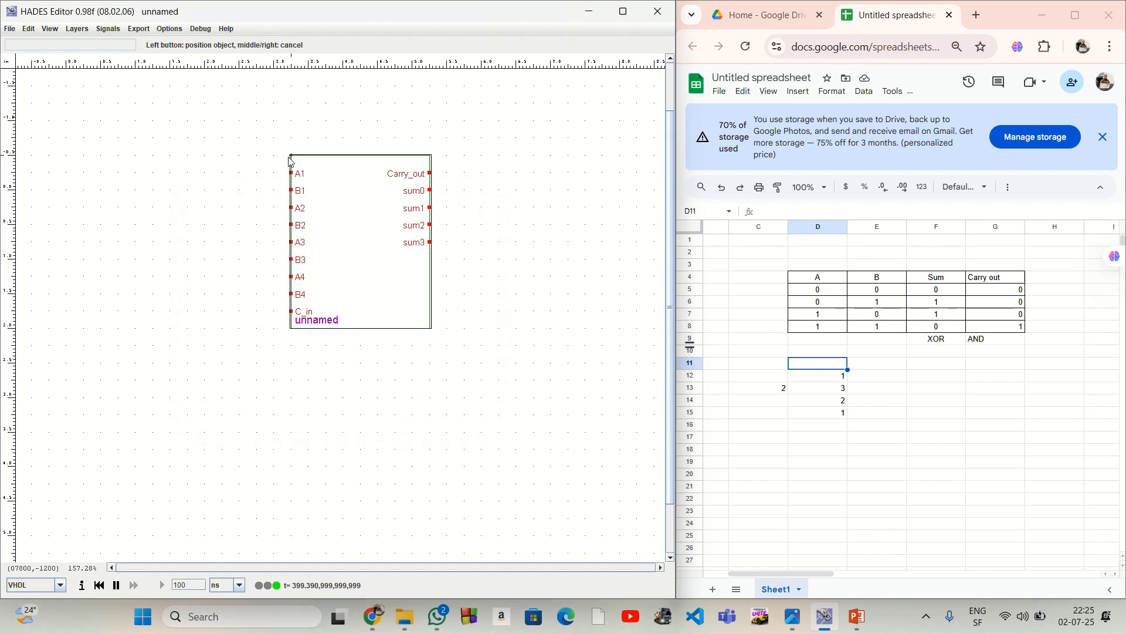
{"action": "right_click", "coordinate": [269, 280]}
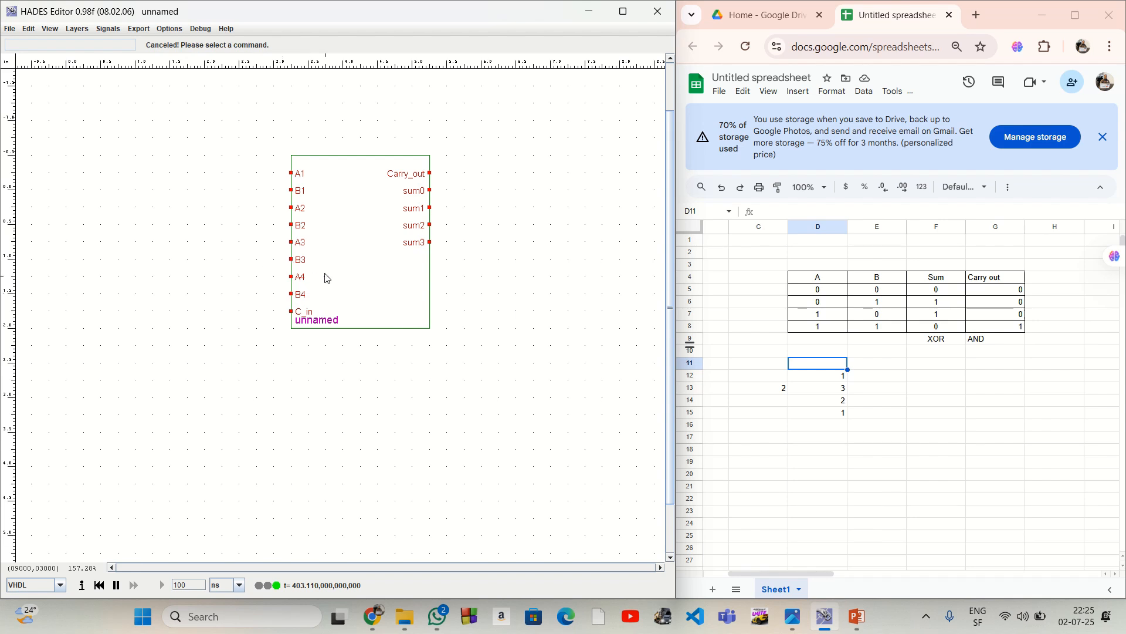
Rename the placed adder subdesign instance as Full_adder.
{"action": "right_click", "coordinate": [326, 277]}
{"action": "left_click", "coordinate": [343, 356]}
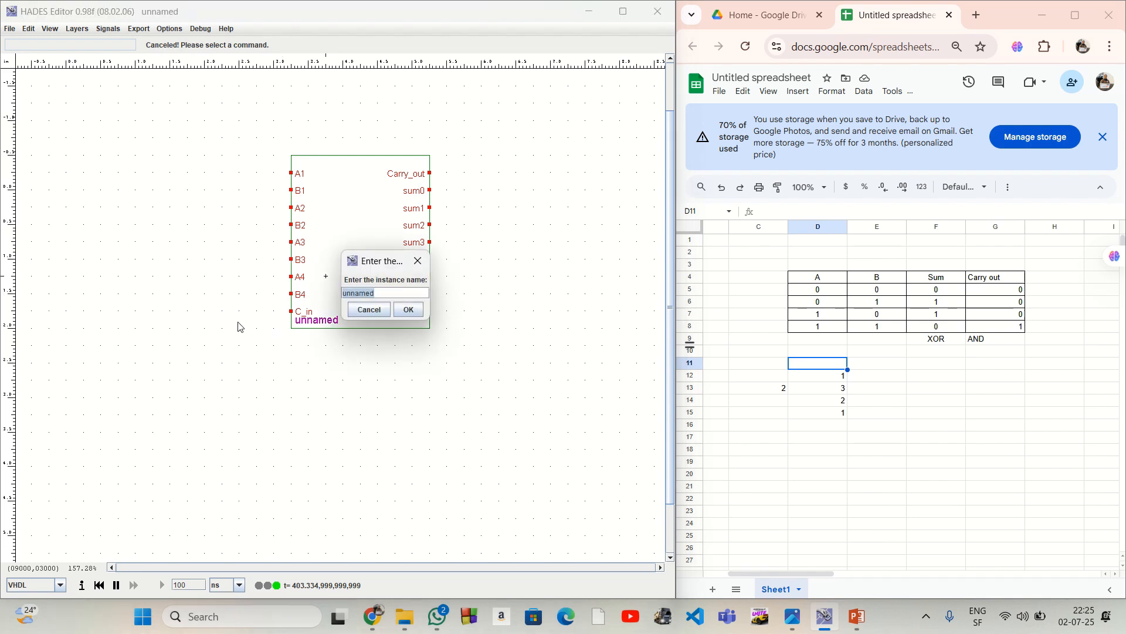
{"action": "type", "text": "Full ax"}
{"action": "key", "text": "BackSpace"}
{"action": "type", "text": "dder"}
{"action": "key", "text": "Return"}
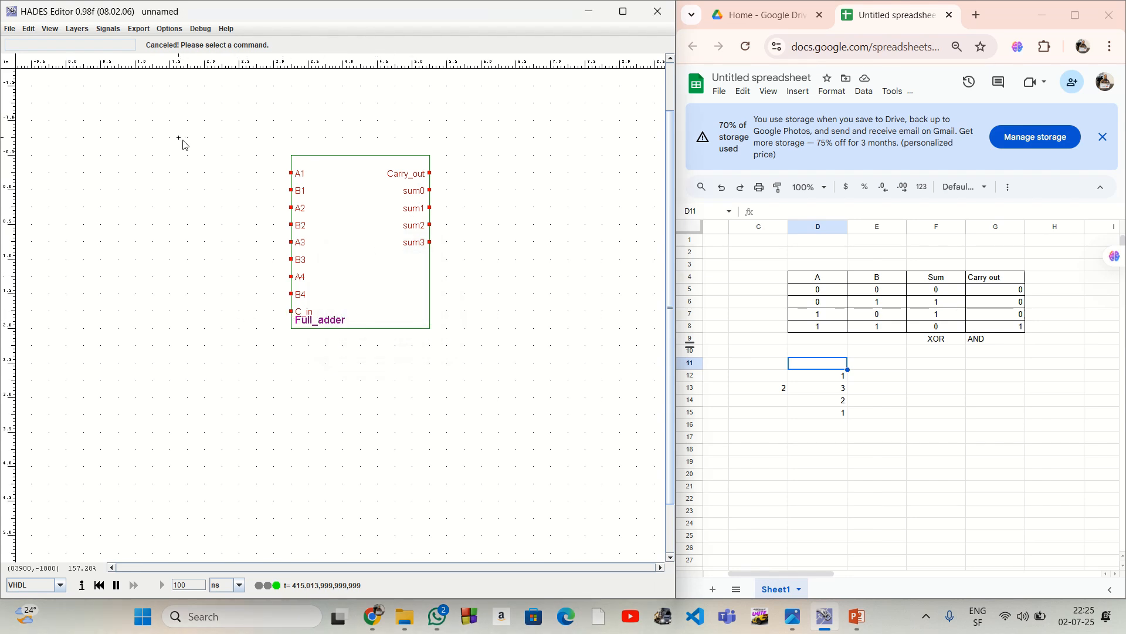
Place two hex switches, one above the other, beside the Full_adder block's inputs and end placement.
{"action": "right_click", "coordinate": [175, 119]}
{"action": "mouse_move", "coordinate": [191, 139]}
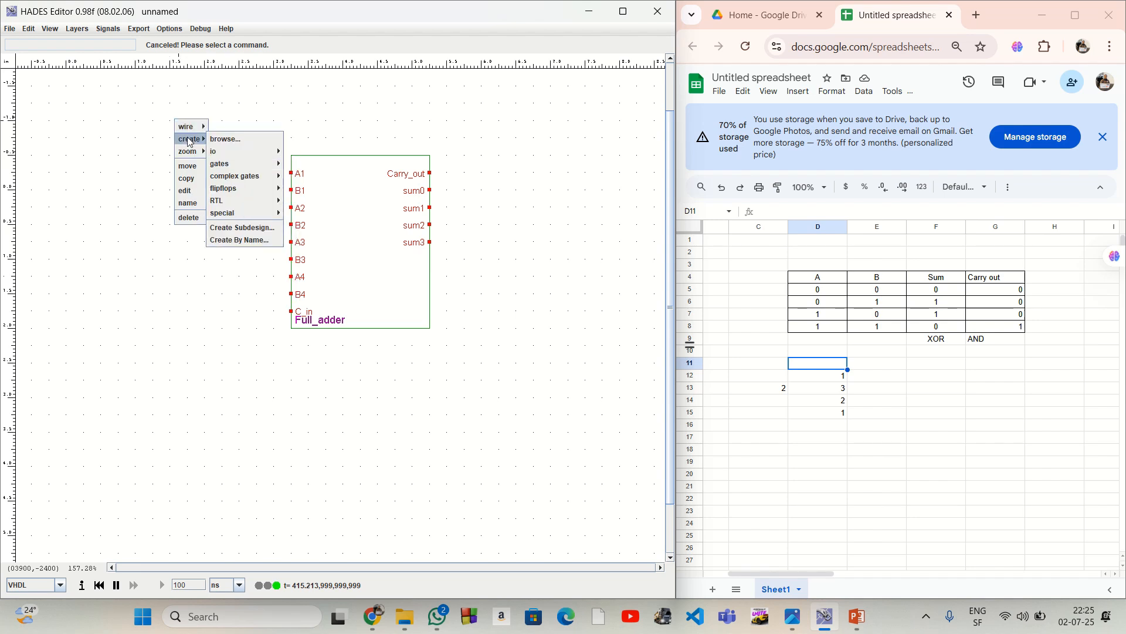
{"action": "mouse_move", "coordinate": [228, 153]}
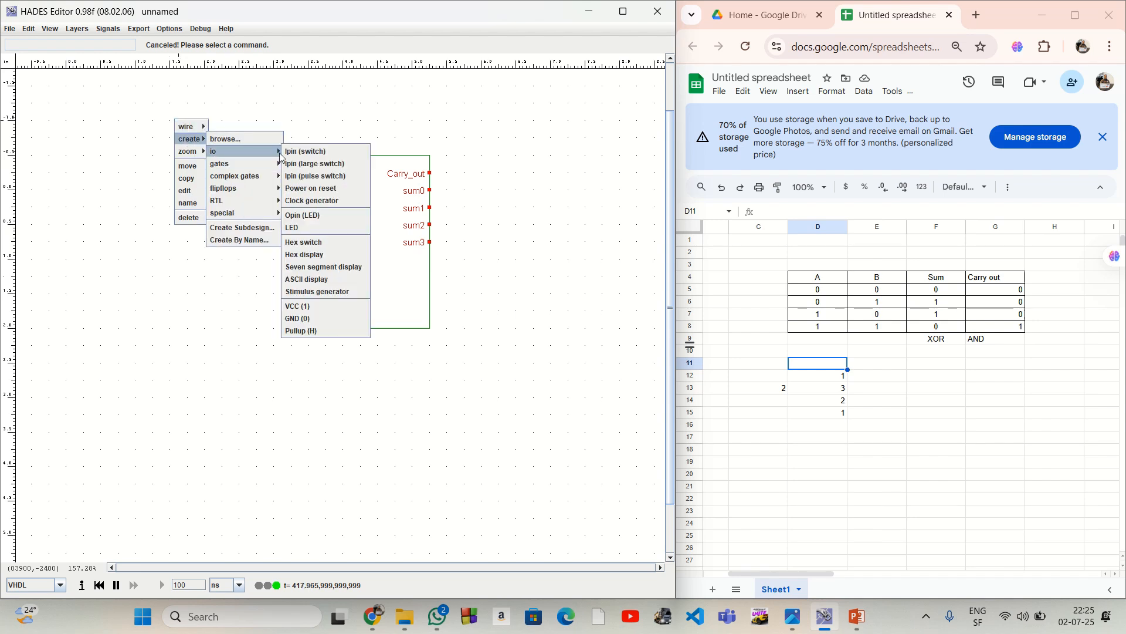
{"action": "left_click", "coordinate": [316, 242]}
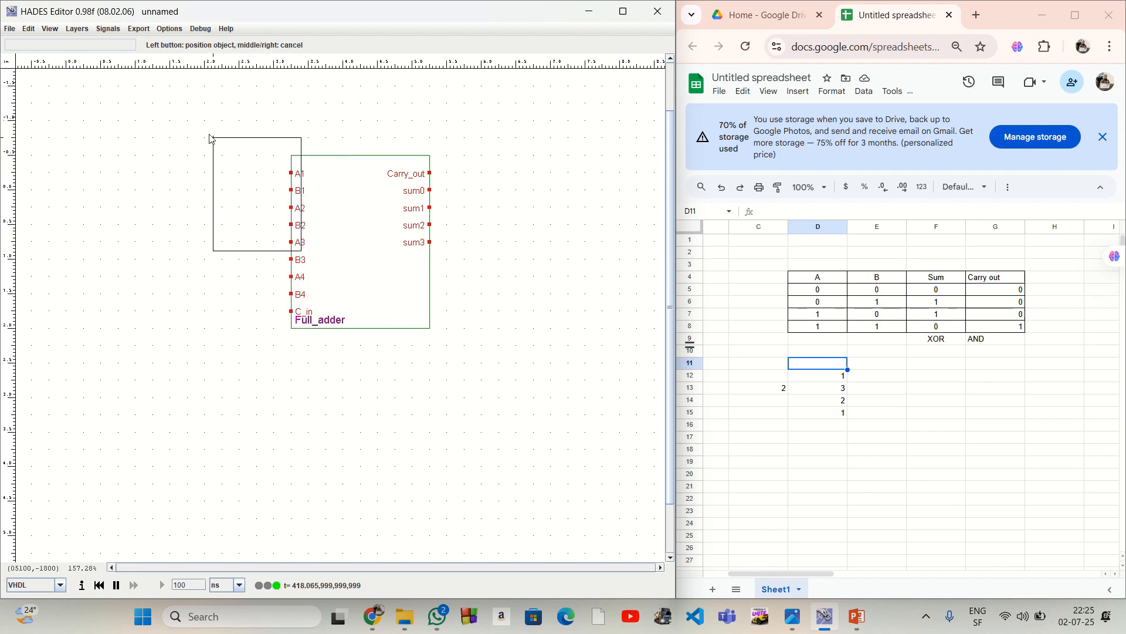
{"action": "left_click", "coordinate": [106, 77]}
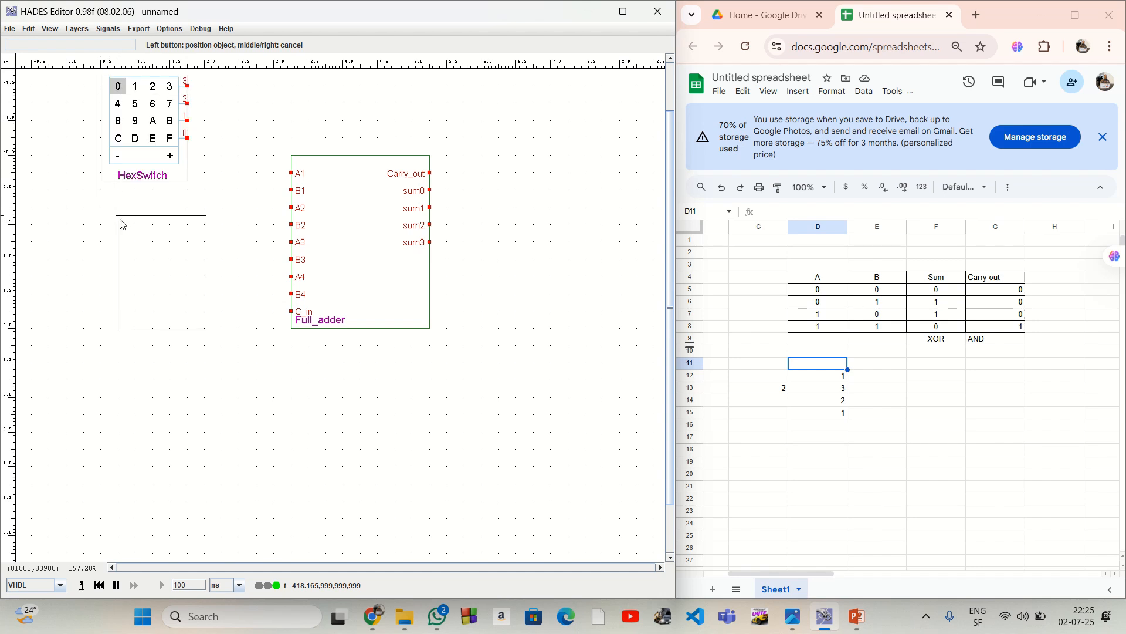
{"action": "left_click", "coordinate": [106, 186]}
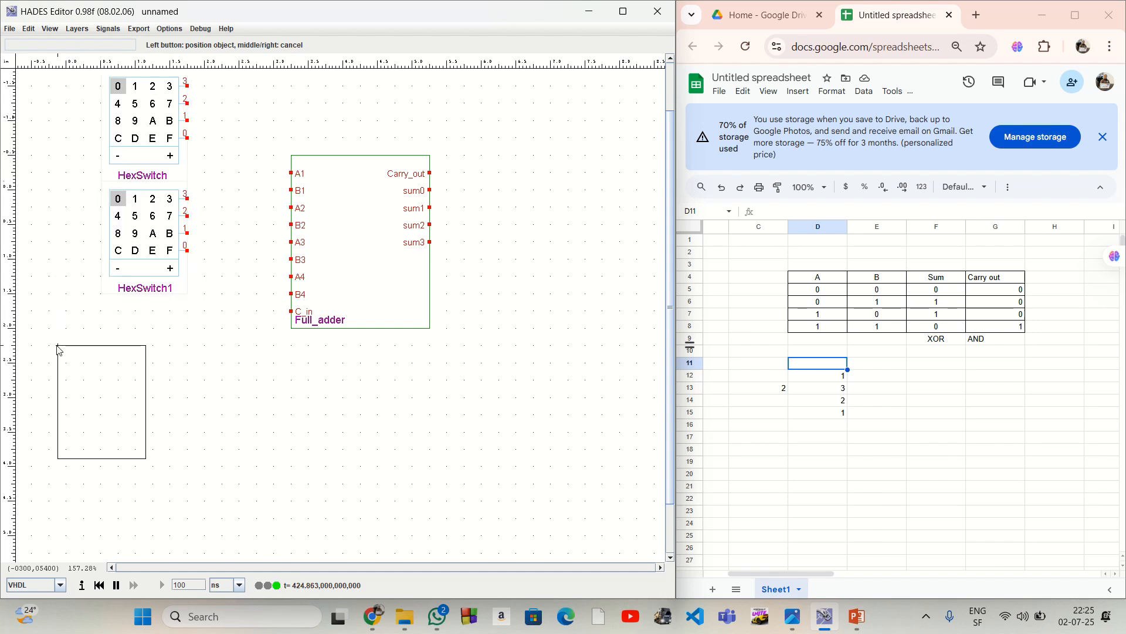
{"action": "right_click", "coordinate": [143, 331]}
Place one input switch (Ipin) below the two hex switches and end placement.
{"action": "right_click", "coordinate": [144, 329]}
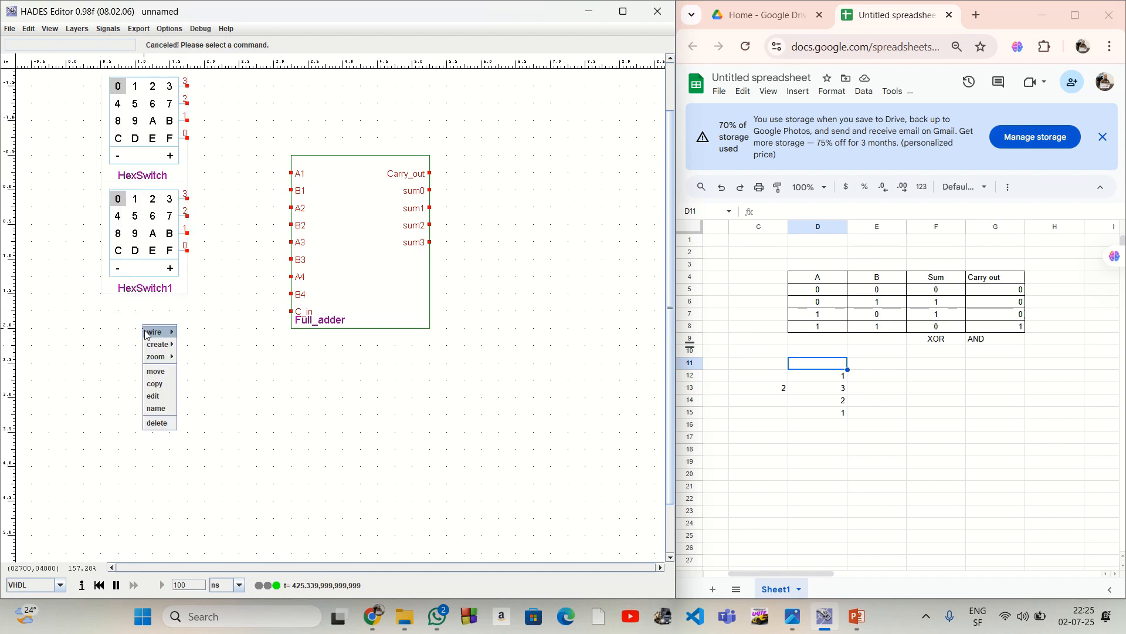
{"action": "mouse_move", "coordinate": [167, 344]}
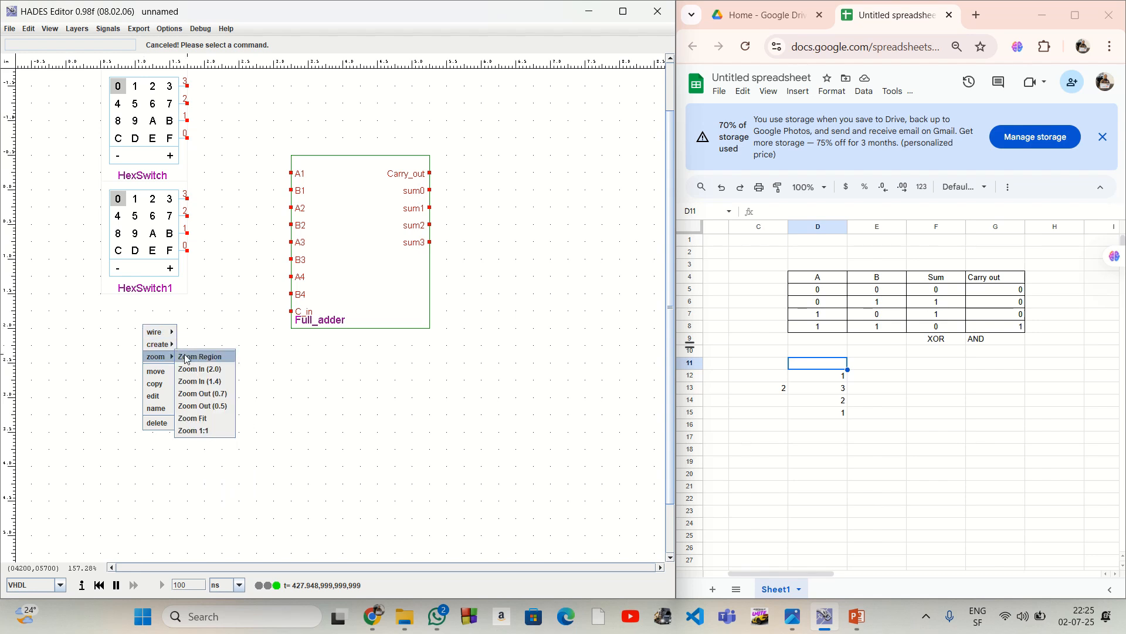
{"action": "mouse_move", "coordinate": [205, 362]}
{"action": "left_click", "coordinate": [272, 357]}
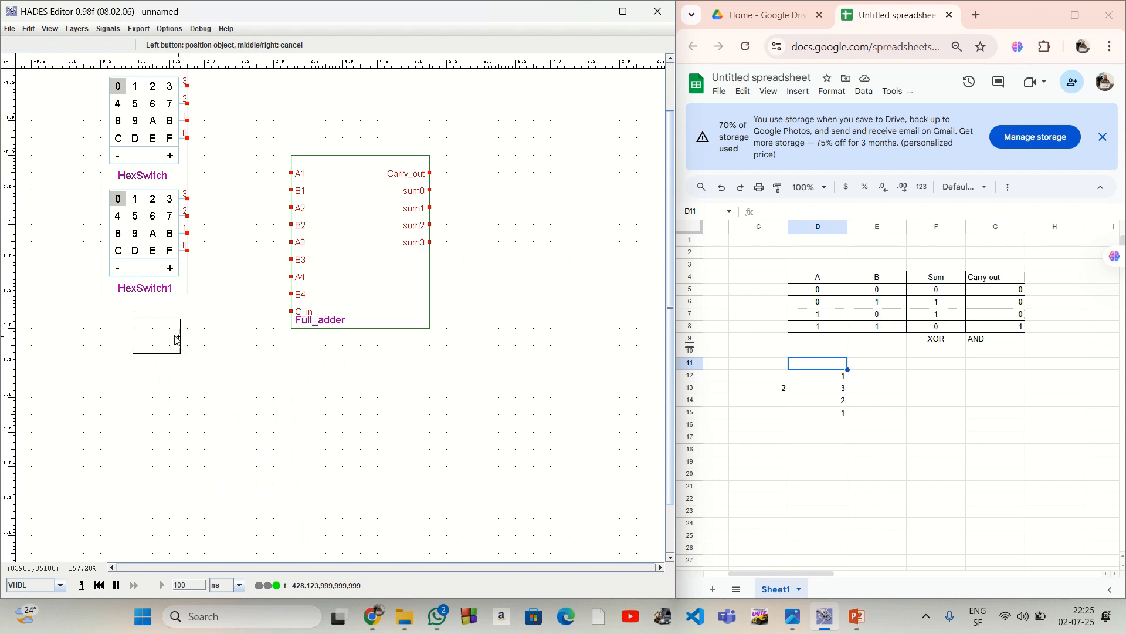
{"action": "left_click", "coordinate": [188, 336]}
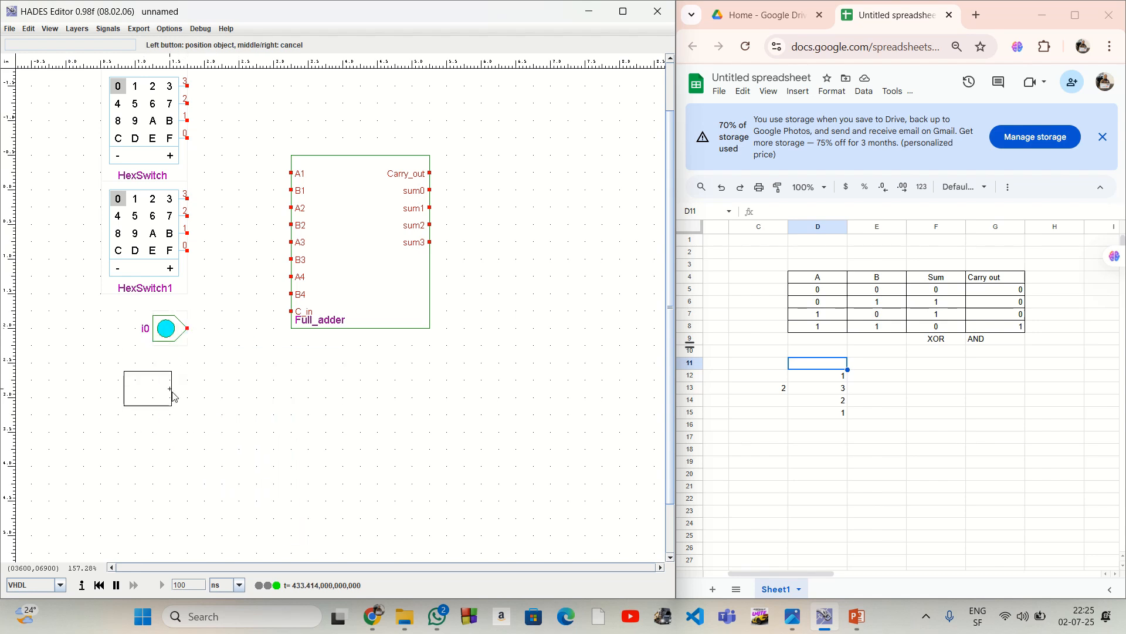
{"action": "right_click", "coordinate": [182, 449]}
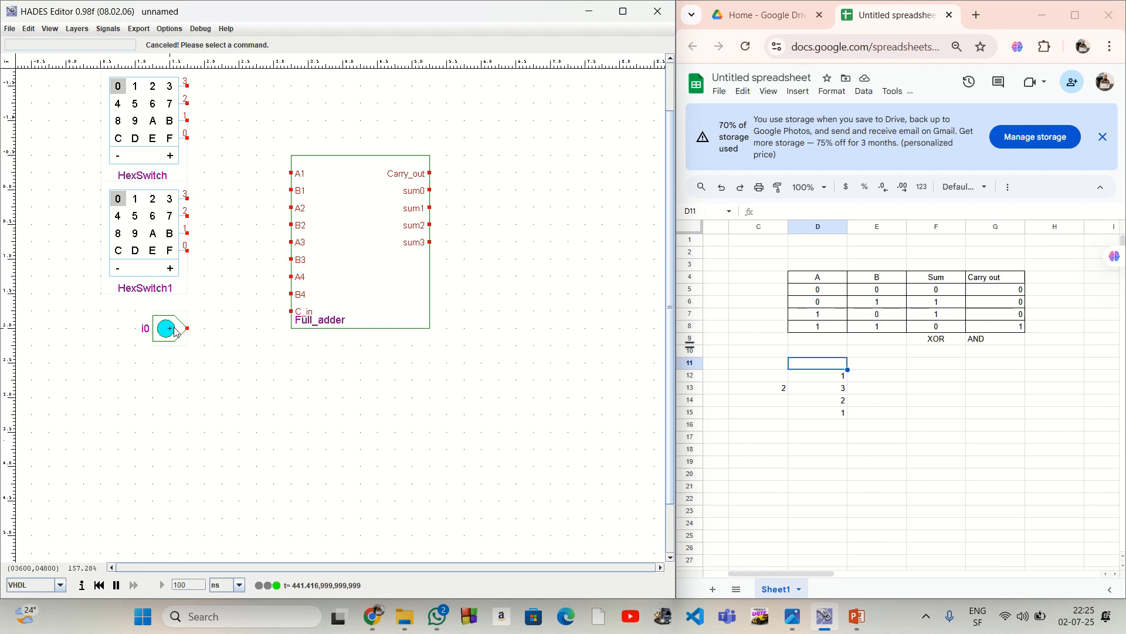
Rename the input switch as Carry_in and wire its output to the adder's C_in port.
{"action": "right_click", "coordinate": [180, 334]}
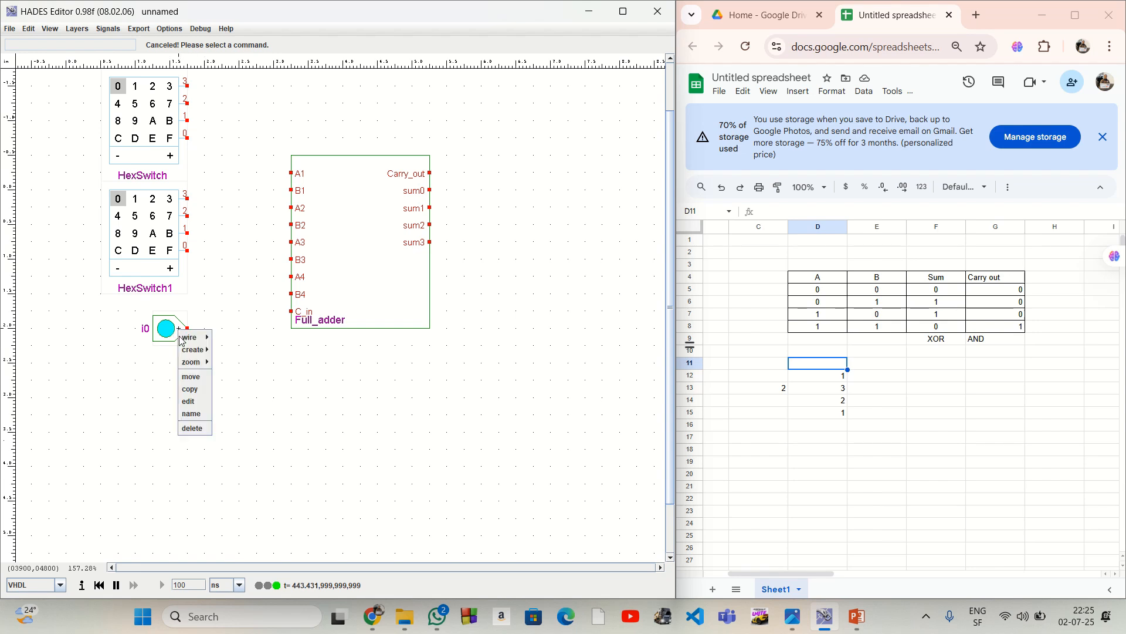
{"action": "left_click", "coordinate": [210, 413]}
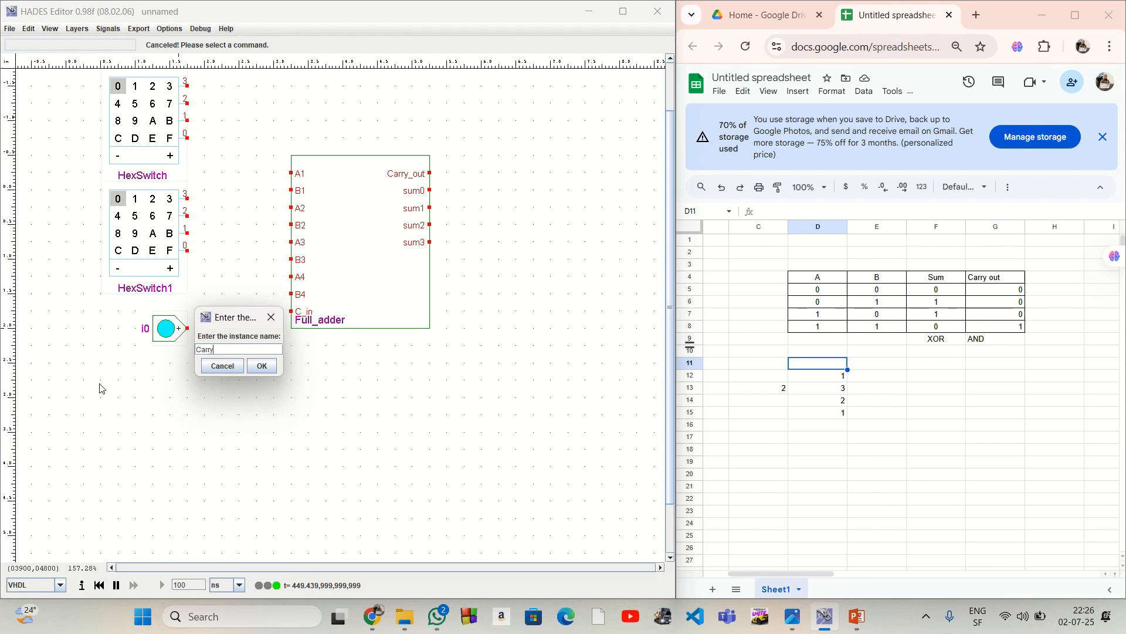
{"action": "key", "text": "Return"}
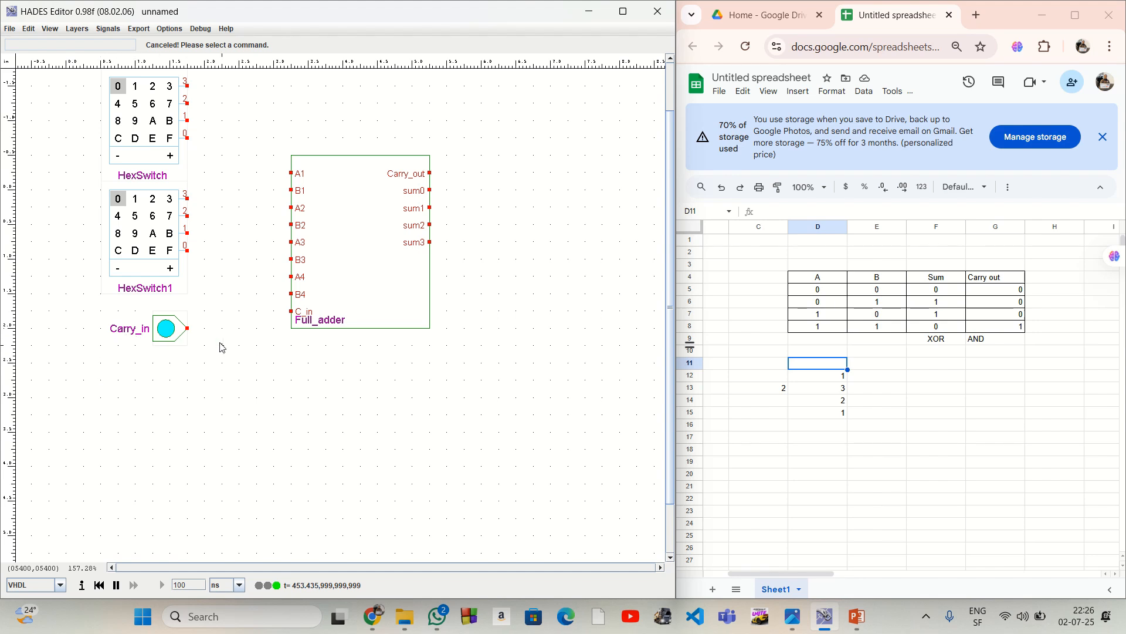
{"action": "left_click", "coordinate": [187, 328]}
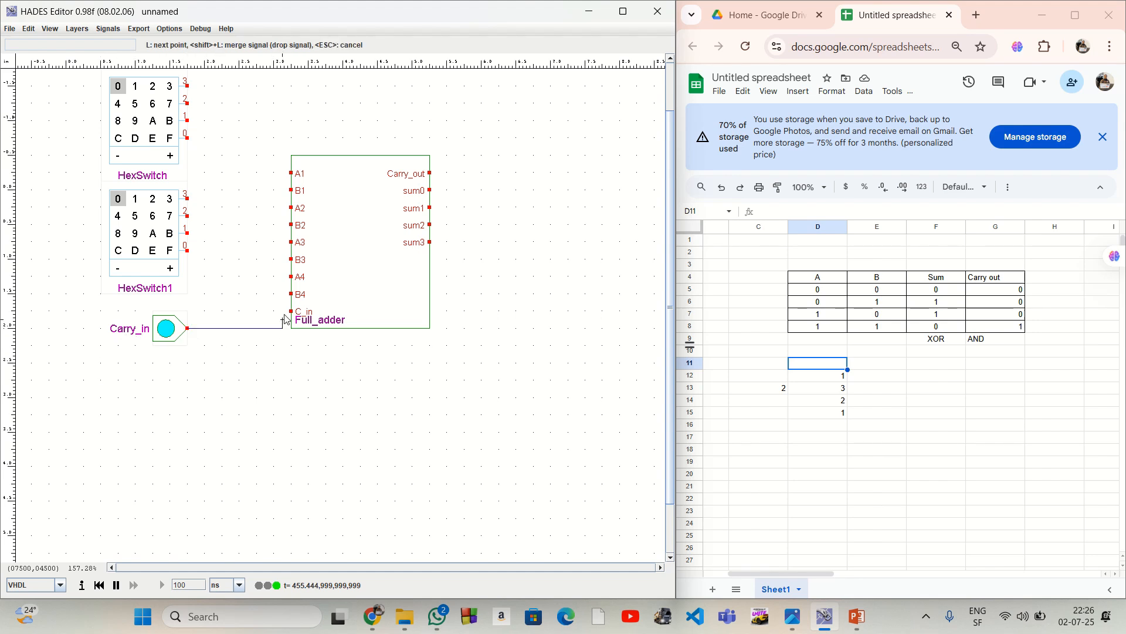
{"action": "left_click", "coordinate": [291, 311]}
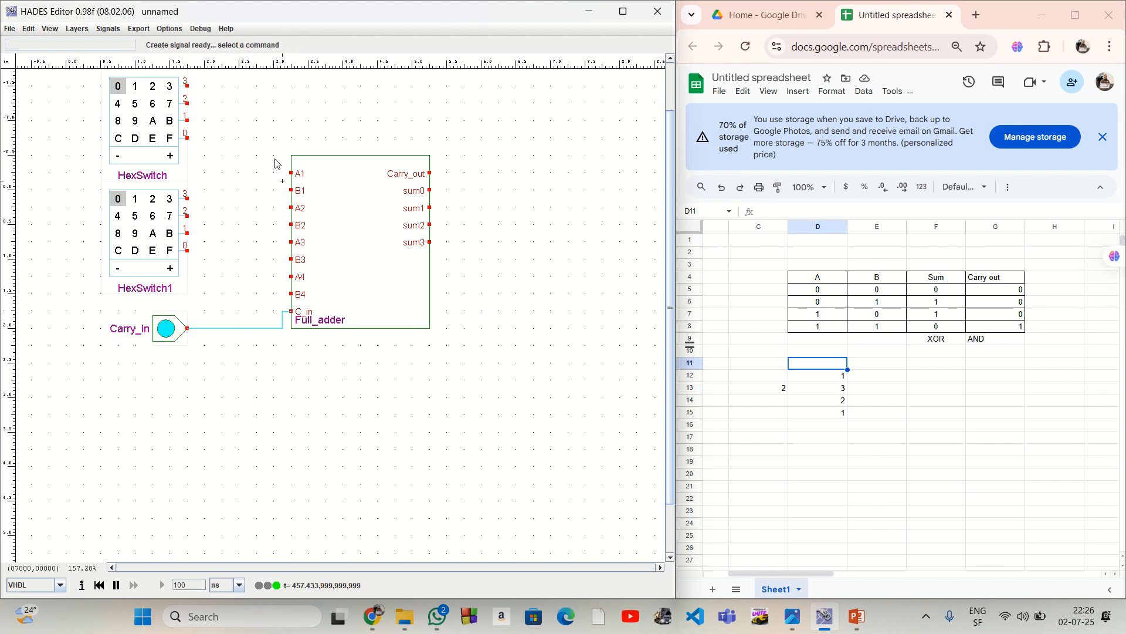
Wire the upper hex switch's outputs 3 and 2 to the adder's A1 and A2 inputs.
{"action": "left_click", "coordinate": [187, 85]}
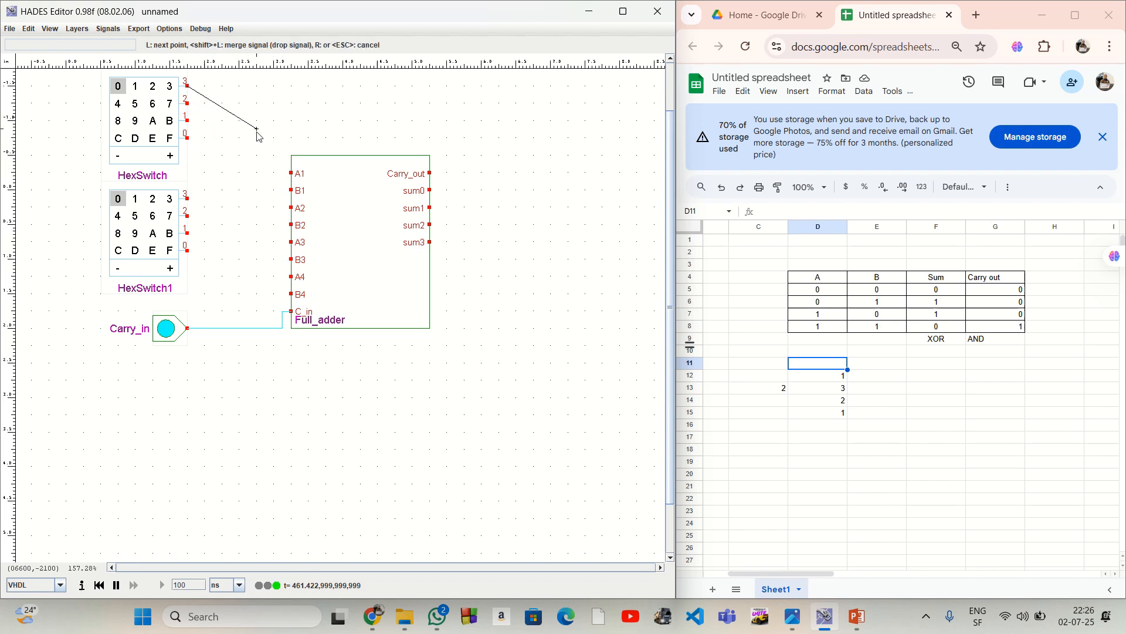
{"action": "left_click", "coordinate": [283, 86]}
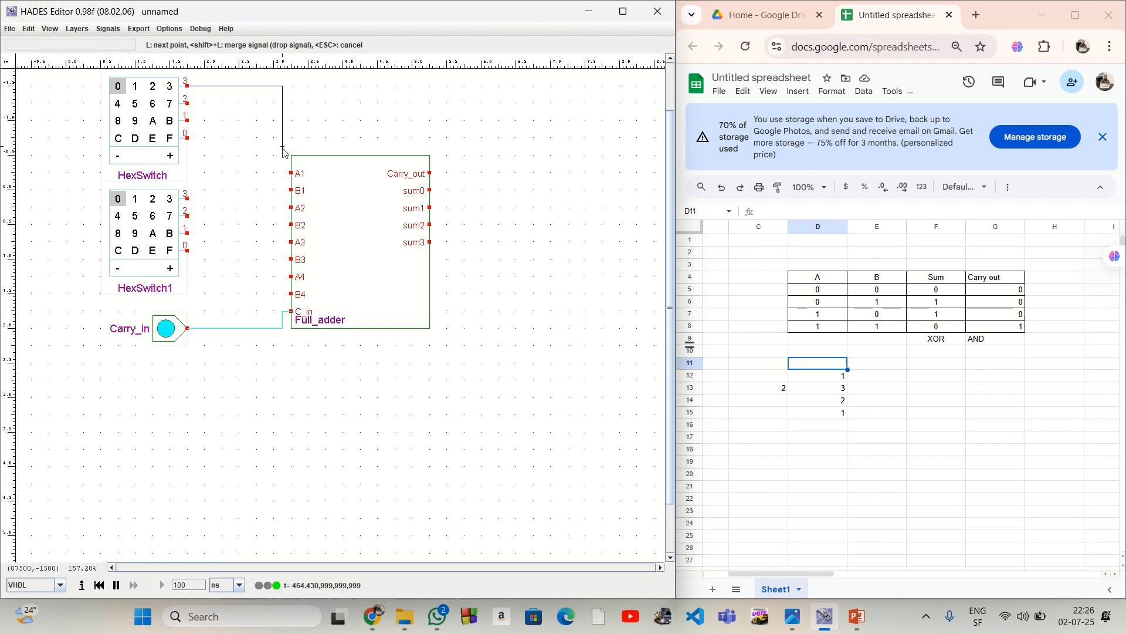
{"action": "left_click", "coordinate": [295, 174]}
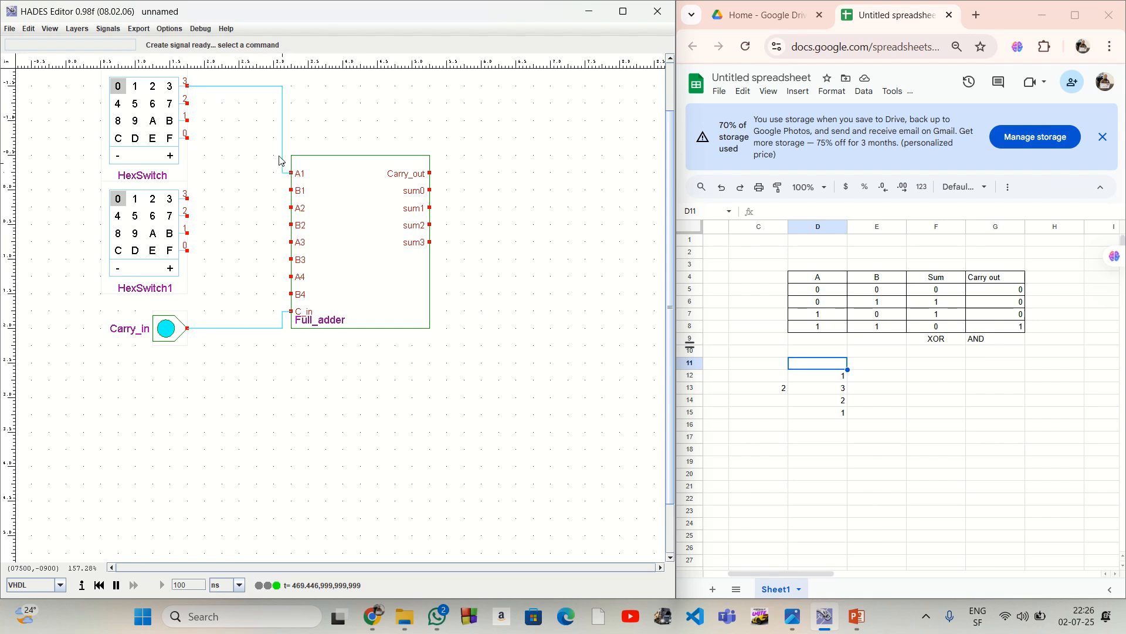
{"action": "left_click", "coordinate": [187, 103]}
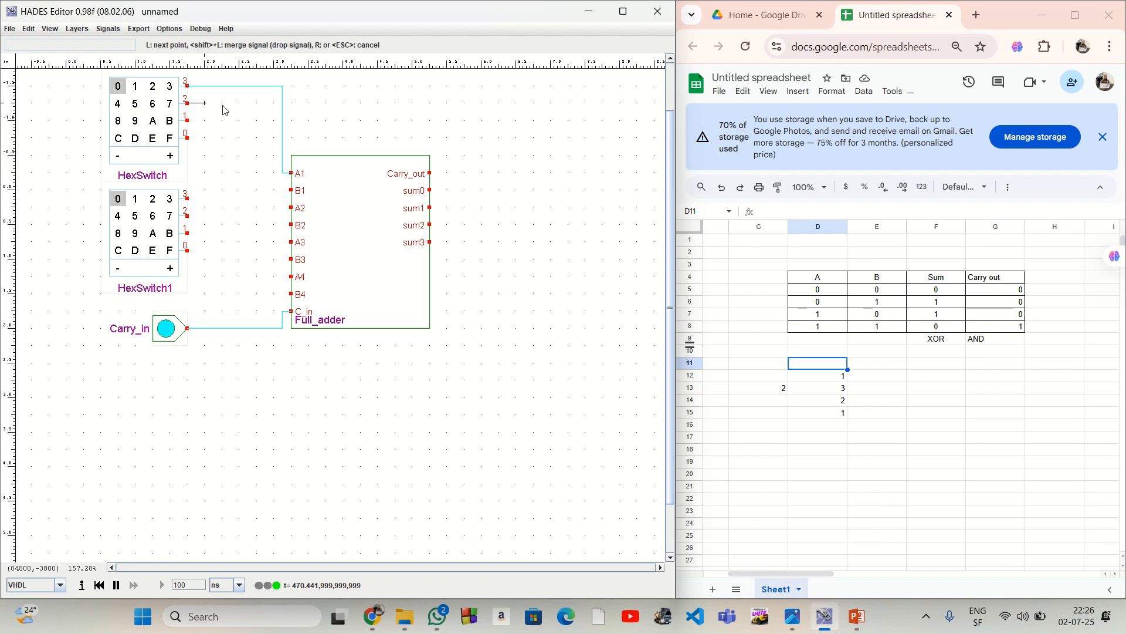
{"action": "left_click", "coordinate": [274, 104]}
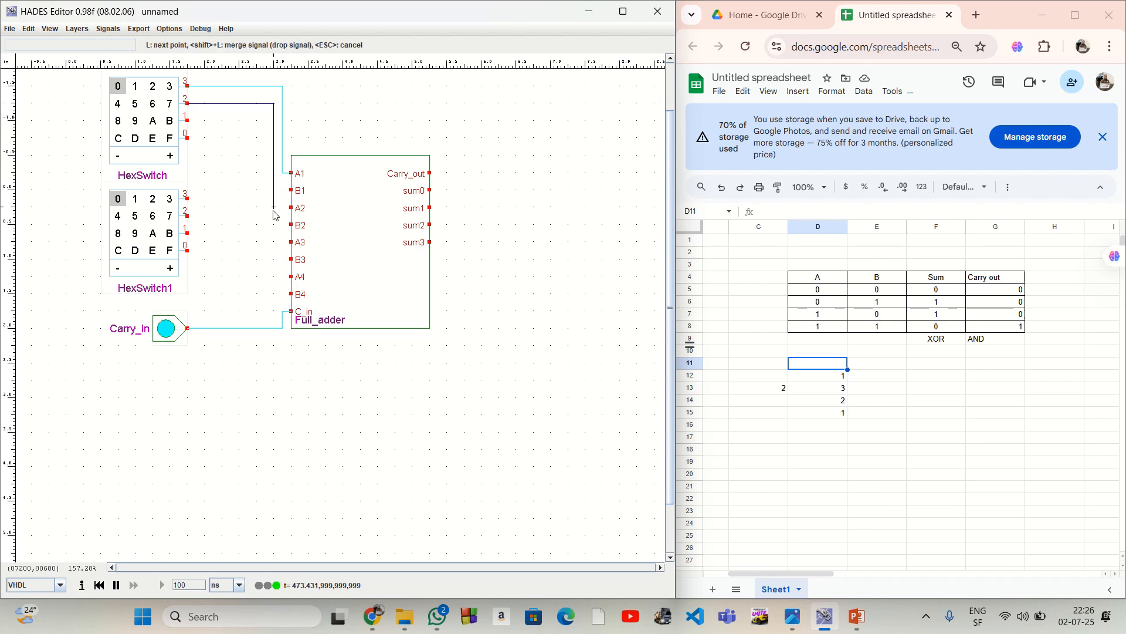
{"action": "left_click", "coordinate": [292, 208]}
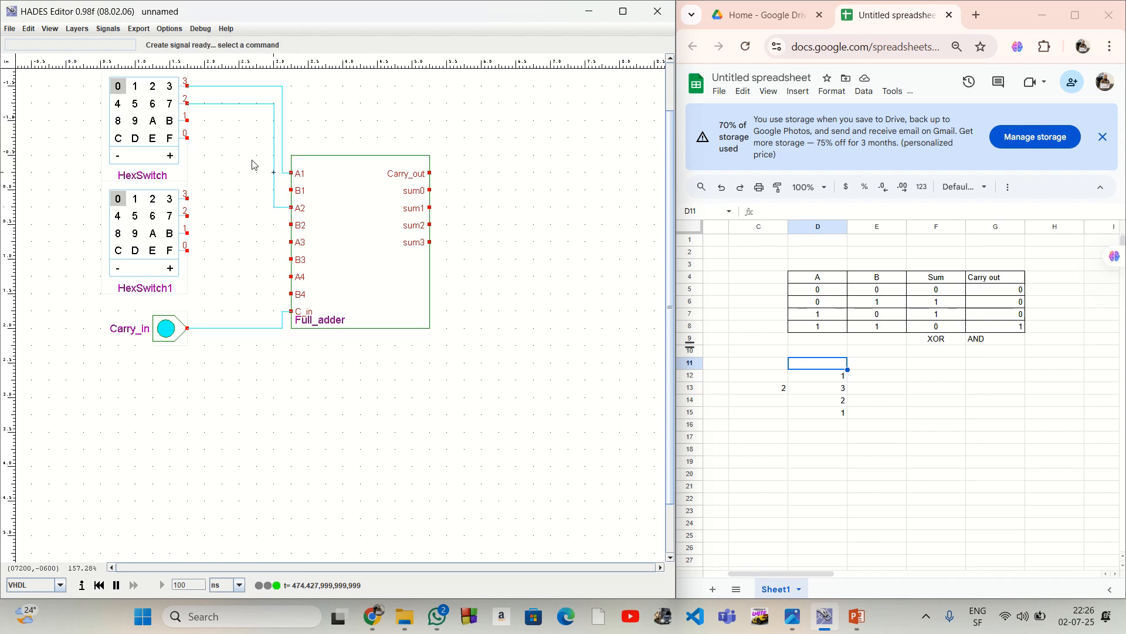
Wire the upper hex switch's outputs 1 and 0 to the adder's A3 and A4 inputs.
{"action": "left_click", "coordinate": [187, 120]}
{"action": "left_click", "coordinate": [265, 121]}
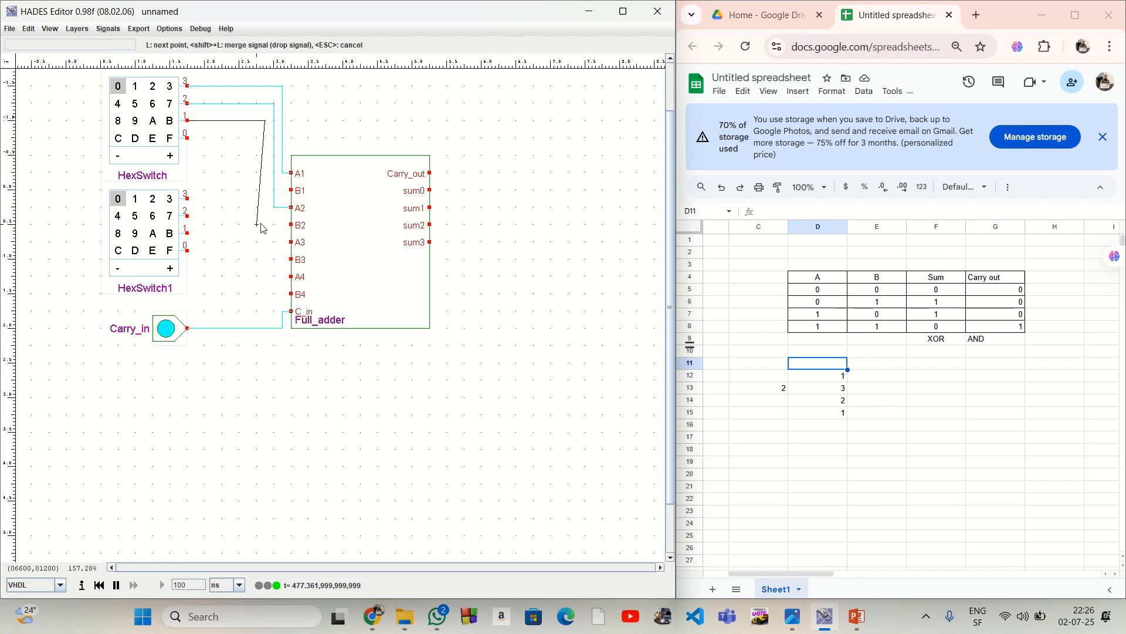
{"action": "left_click", "coordinate": [291, 242]}
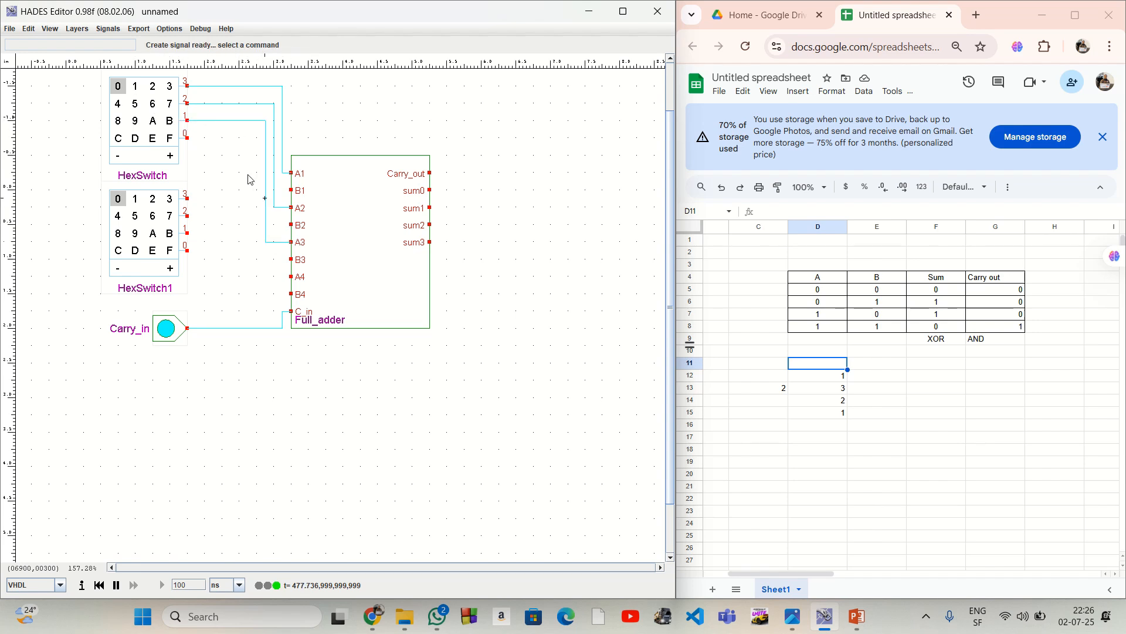
{"action": "left_click", "coordinate": [190, 144]}
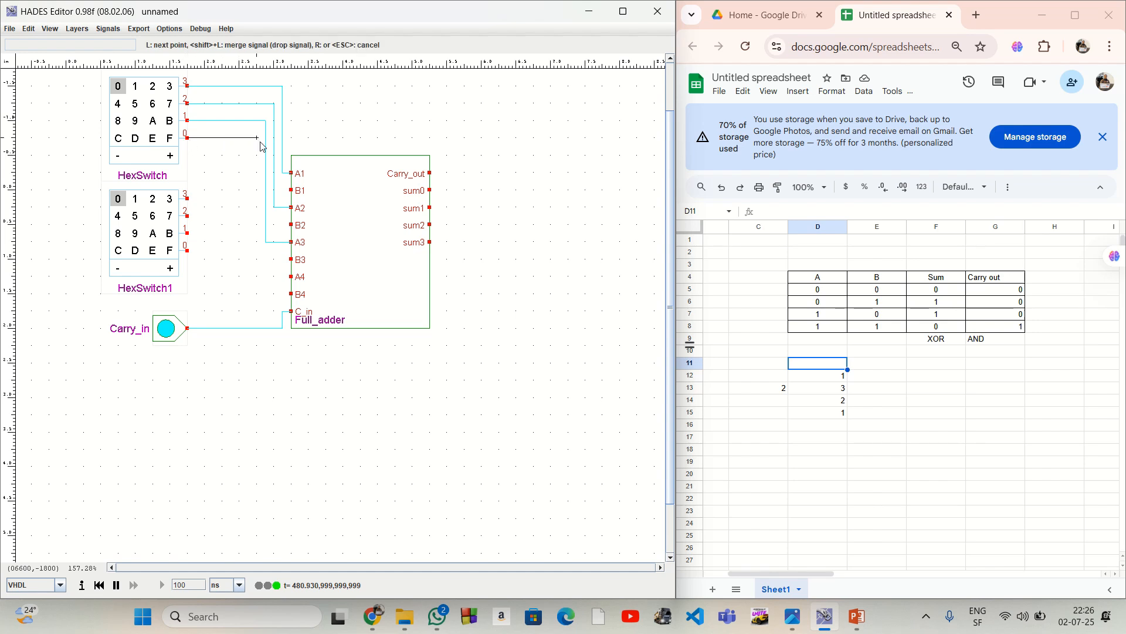
{"action": "left_click", "coordinate": [257, 276]}
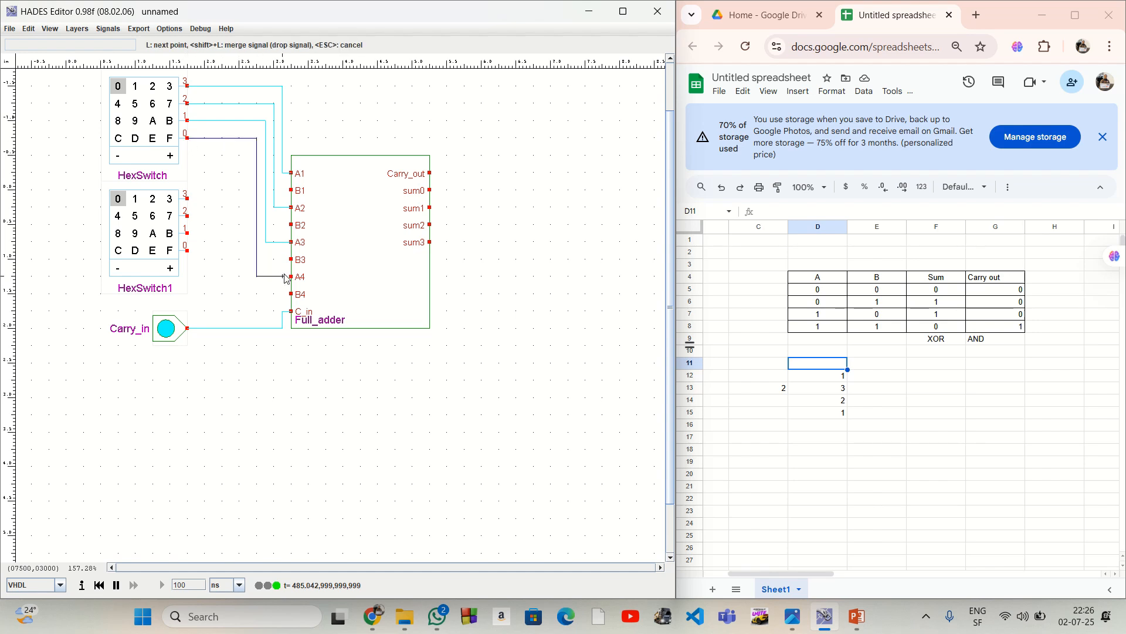
{"action": "left_click", "coordinate": [291, 278]}
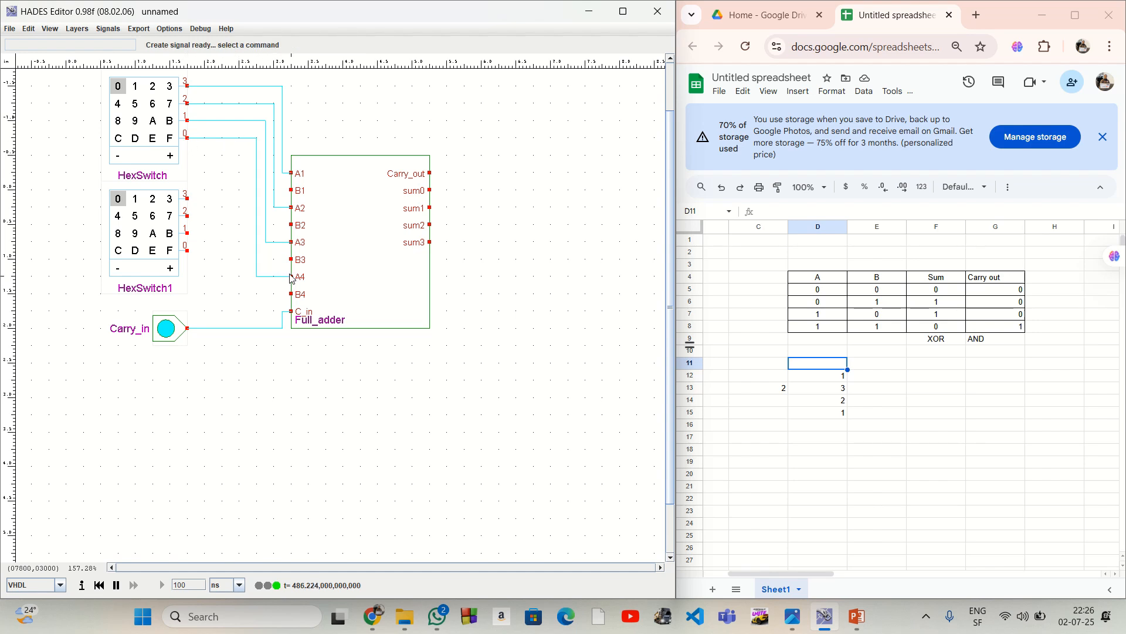
Rename the upper hex switch instance as A.
{"action": "right_click", "coordinate": [155, 140]}
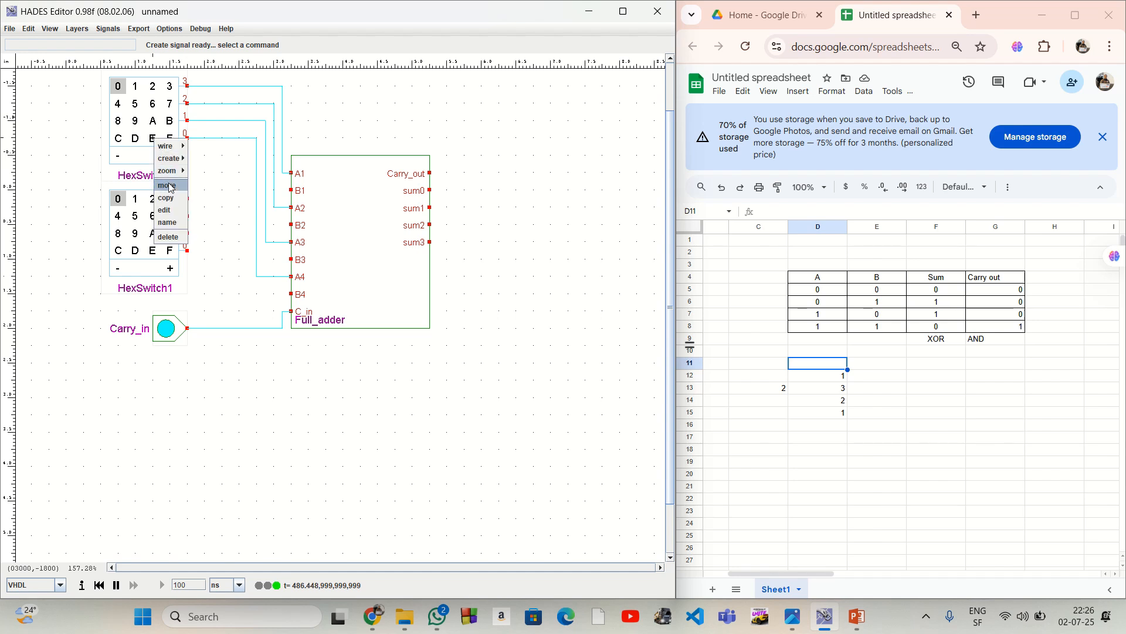
{"action": "left_click", "coordinate": [168, 222]}
{"action": "type", "text": "A"}
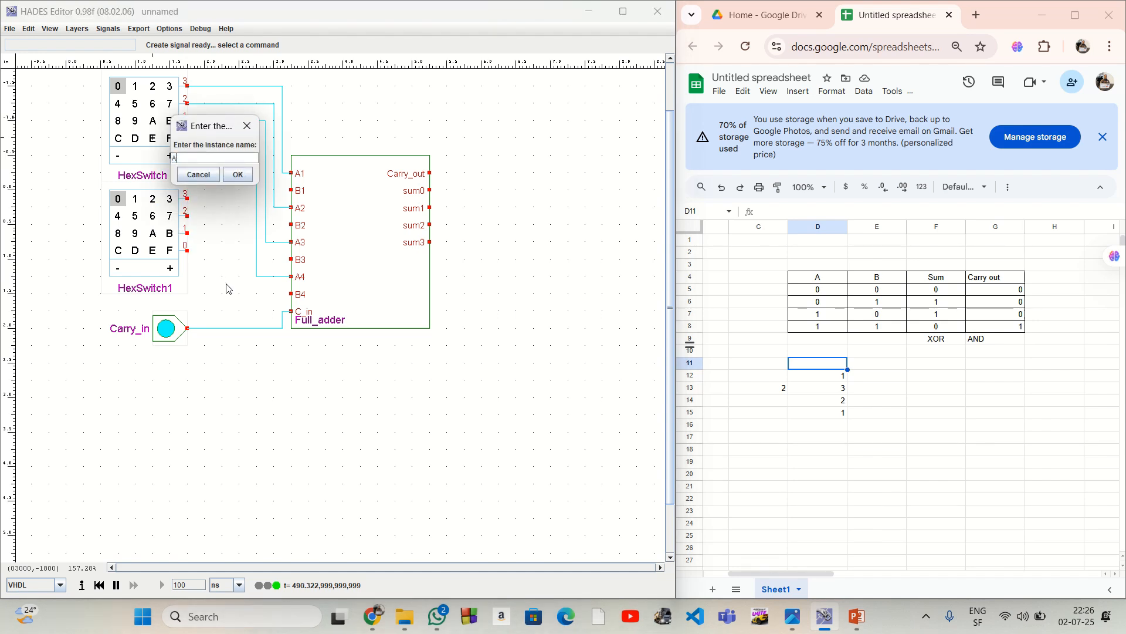
{"action": "left_click", "coordinate": [238, 175]}
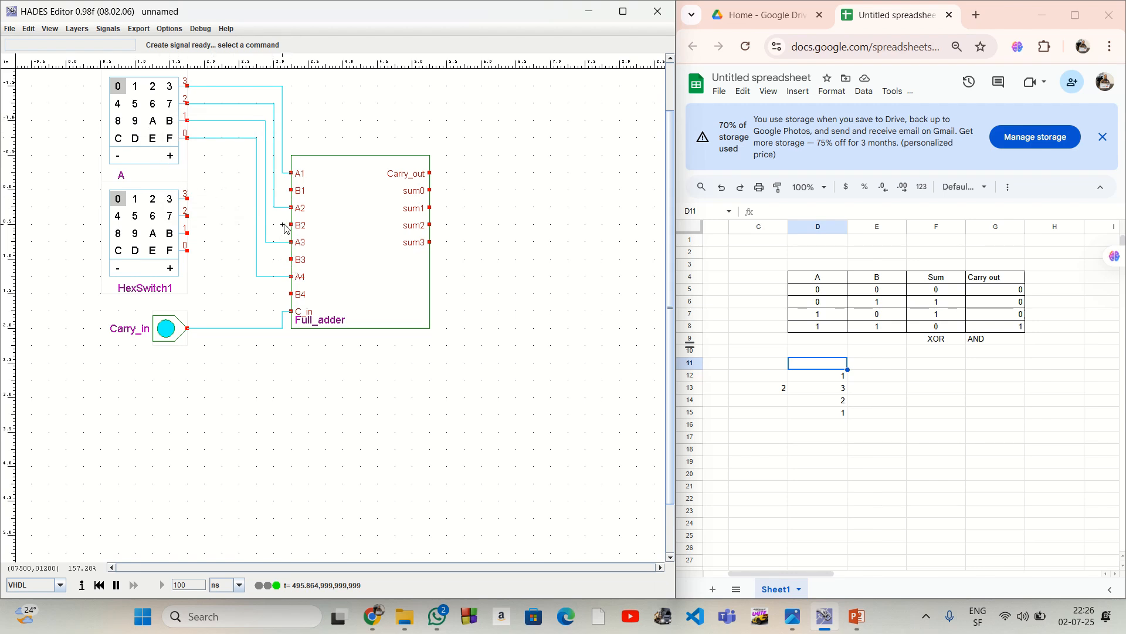
Wire the lower hex switch's outputs 0 and 1 to the adder's B4 and B3 inputs.
{"action": "left_click", "coordinate": [188, 250]}
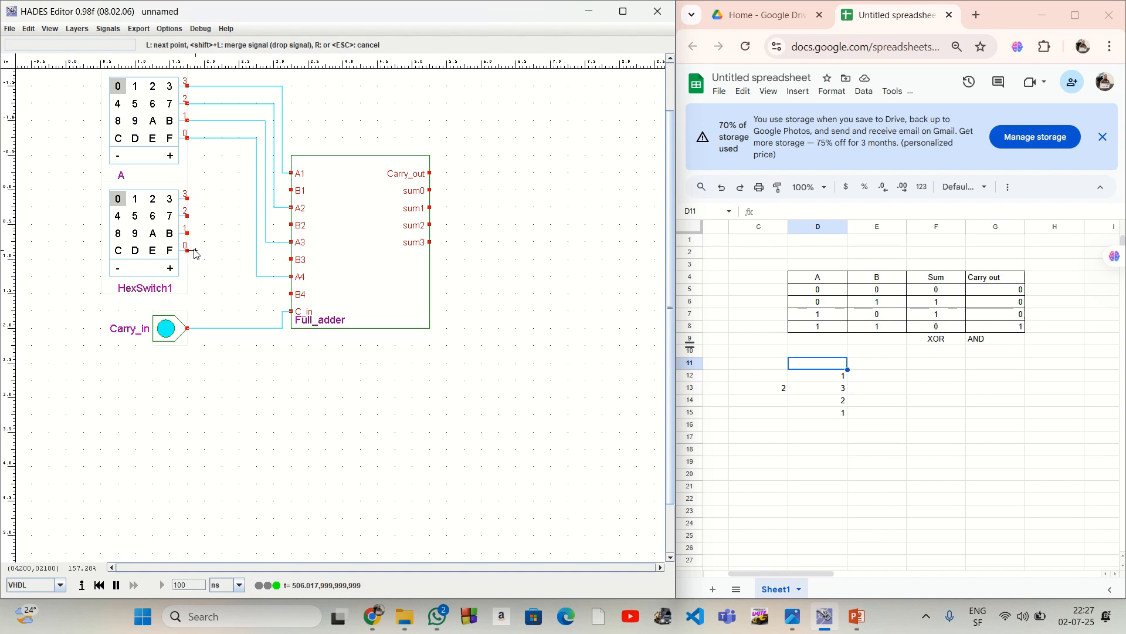
{"action": "left_click", "coordinate": [250, 254]}
{"action": "left_click", "coordinate": [291, 295]}
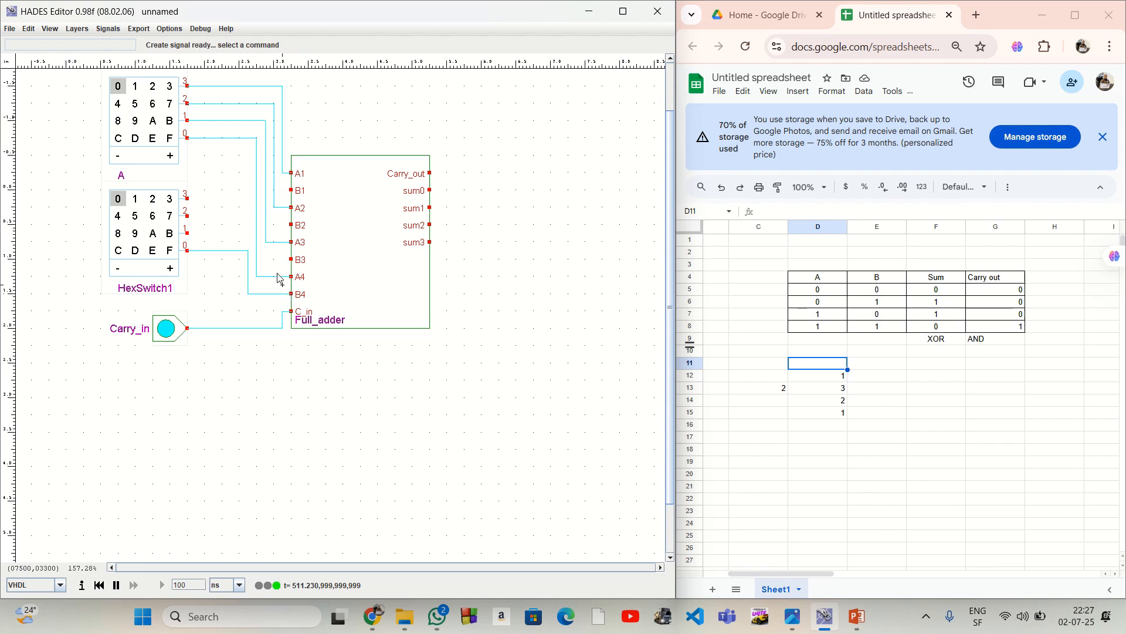
{"action": "left_click", "coordinate": [188, 235]}
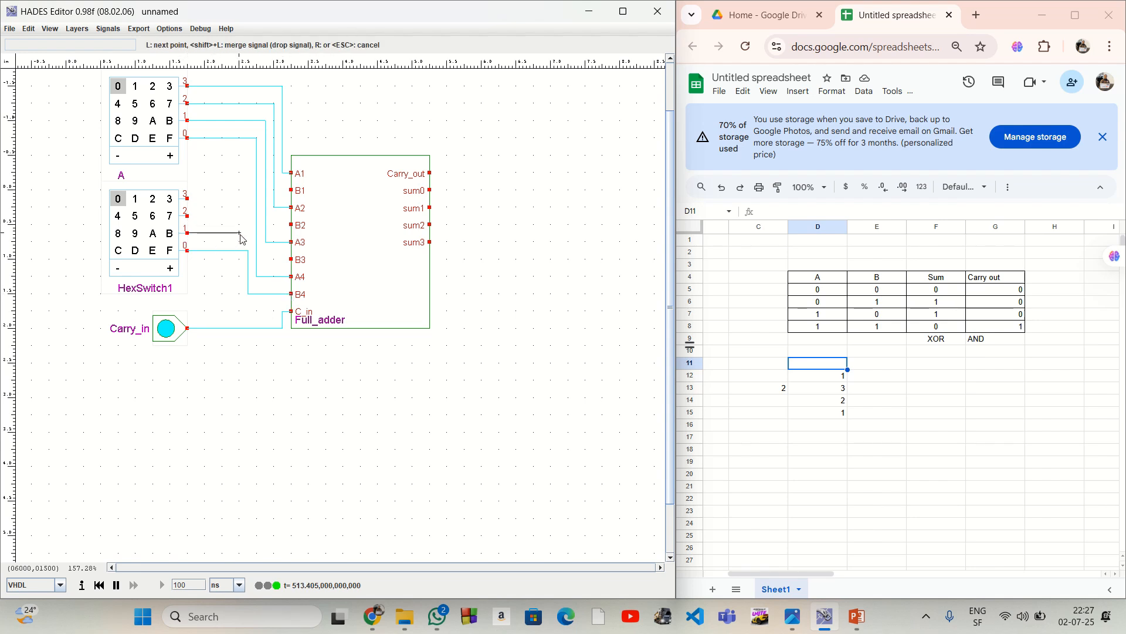
{"action": "left_click", "coordinate": [239, 234]}
{"action": "left_click", "coordinate": [293, 258]}
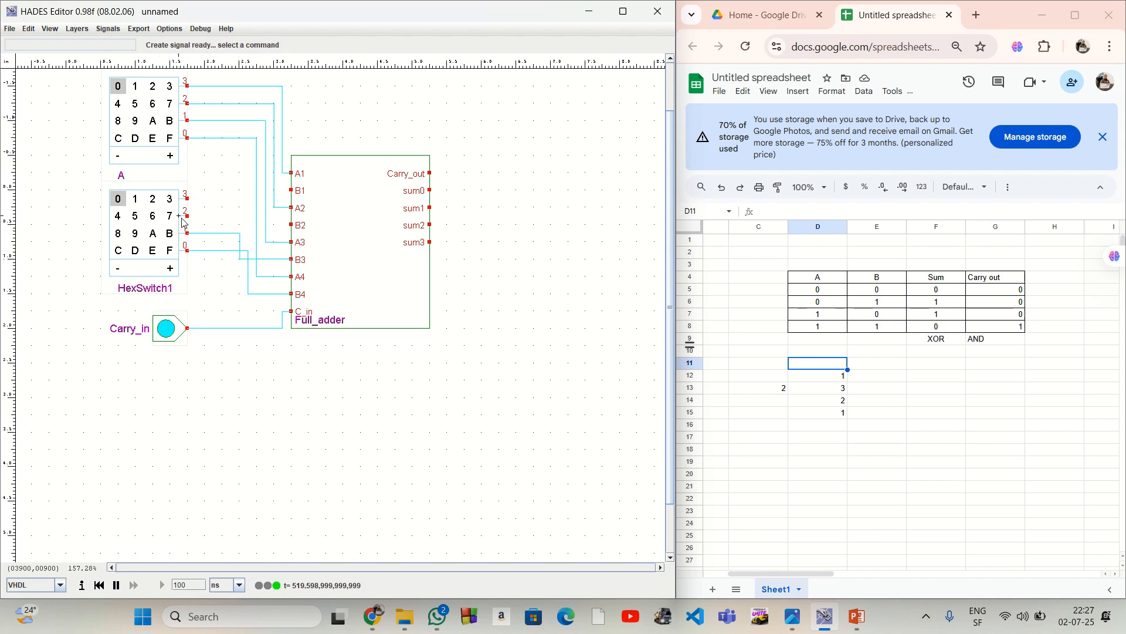
Wire the lower hex switch's output 2 to the adder's B2 input.
{"action": "left_click", "coordinate": [187, 216]}
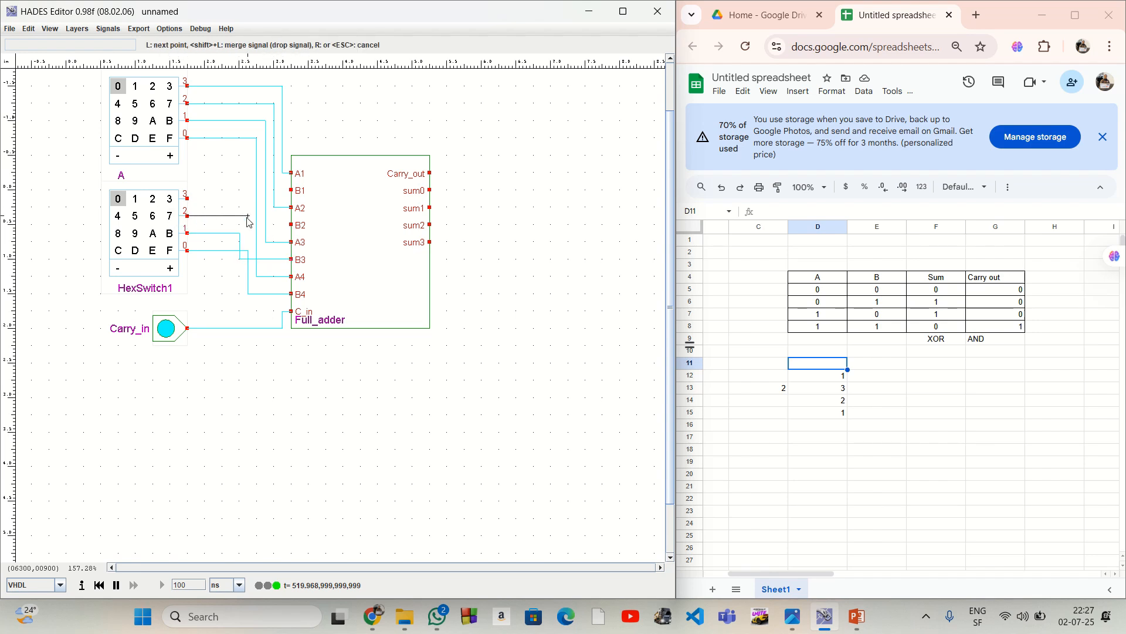
{"action": "left_click", "coordinate": [239, 216]}
{"action": "left_click", "coordinate": [239, 224]}
{"action": "left_click", "coordinate": [291, 225]}
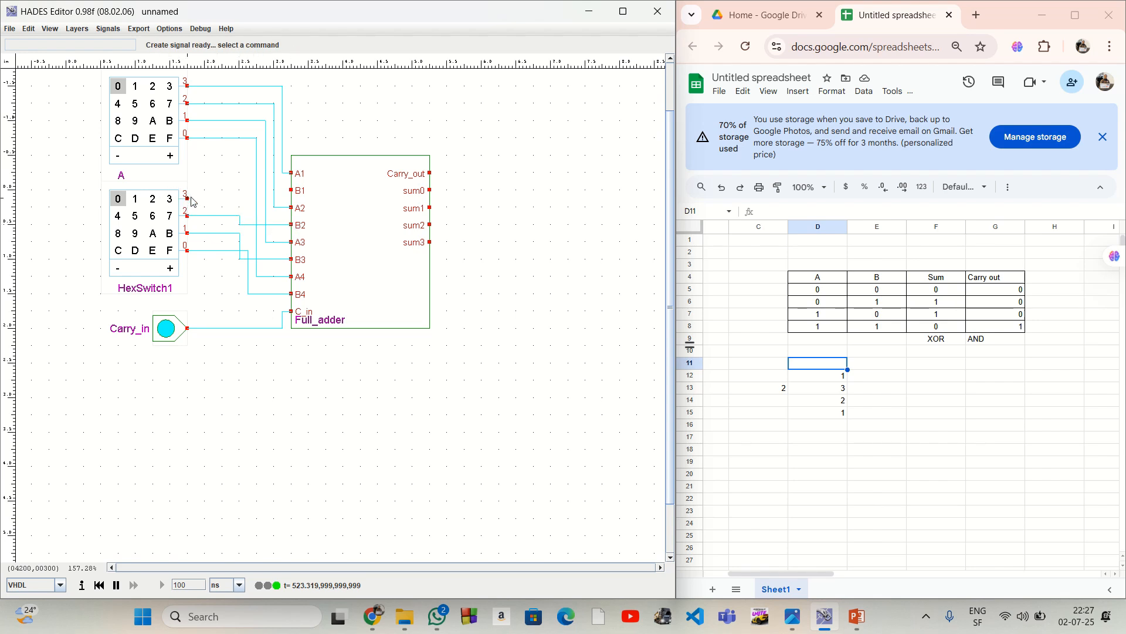
Wire the lower hex switch's output 3 to the adder's B1 input.
{"action": "left_click", "coordinate": [188, 199]}
{"action": "left_click", "coordinate": [239, 201]}
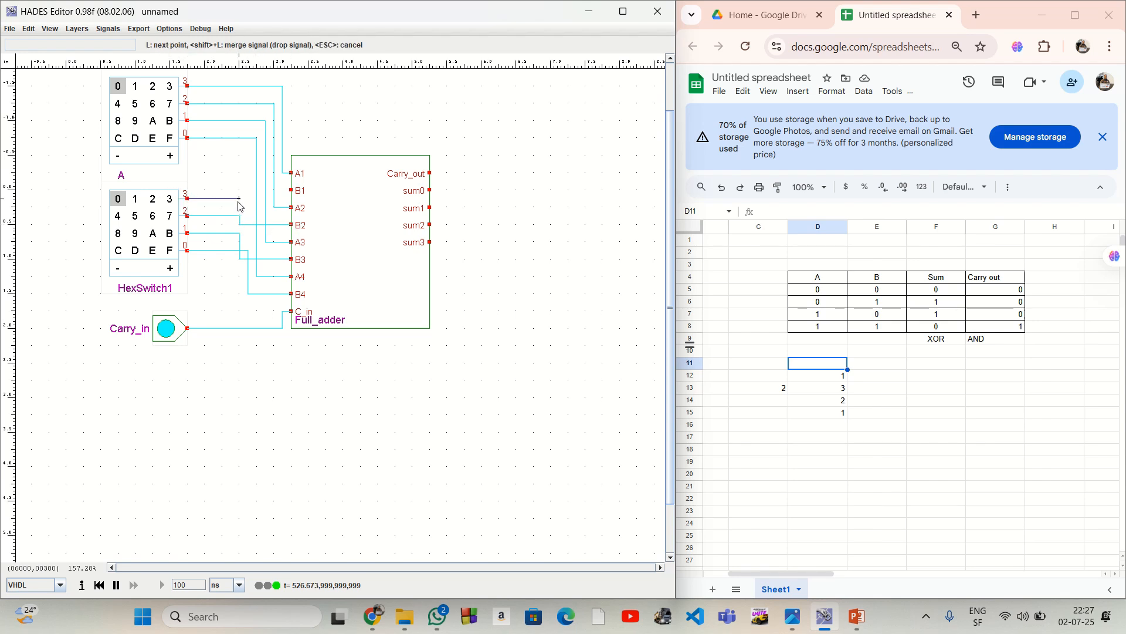
{"action": "left_click", "coordinate": [239, 190]}
{"action": "left_click", "coordinate": [291, 191]}
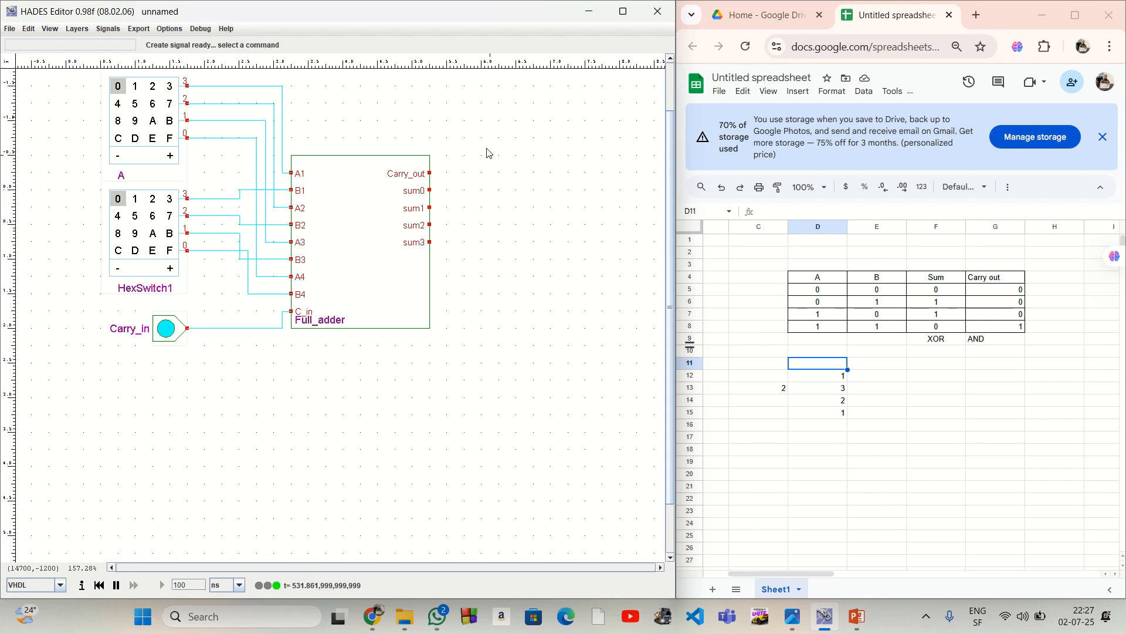
Place a single Opin (LED) output above and to the right of the Full_adder block.
{"action": "right_click", "coordinate": [484, 107]}
{"action": "mouse_move", "coordinate": [498, 126]}
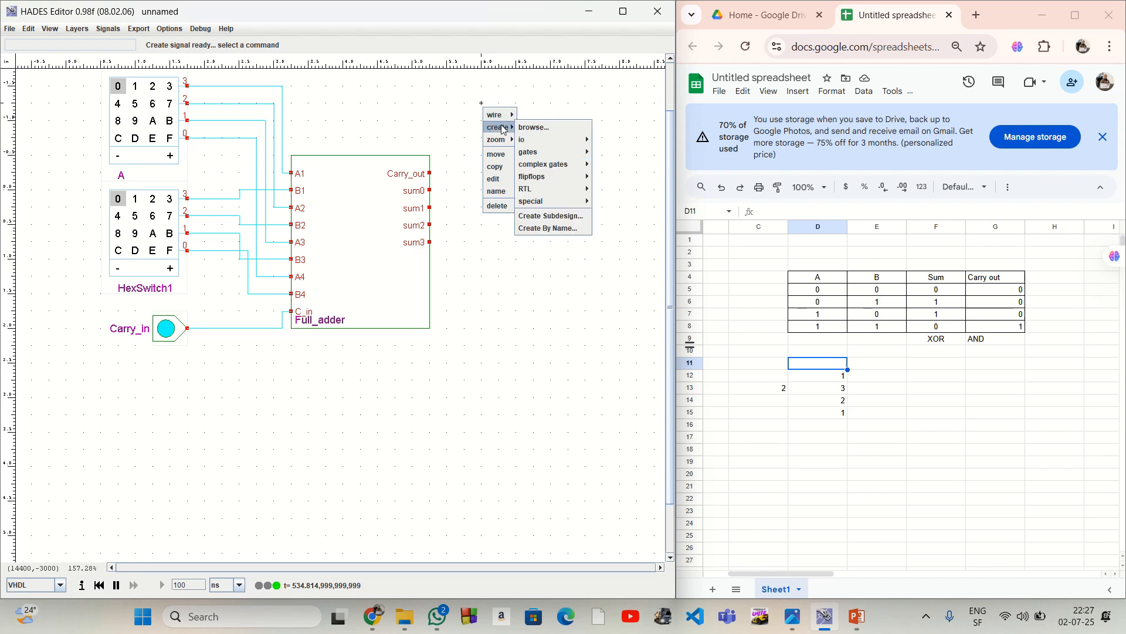
{"action": "mouse_move", "coordinate": [546, 145]}
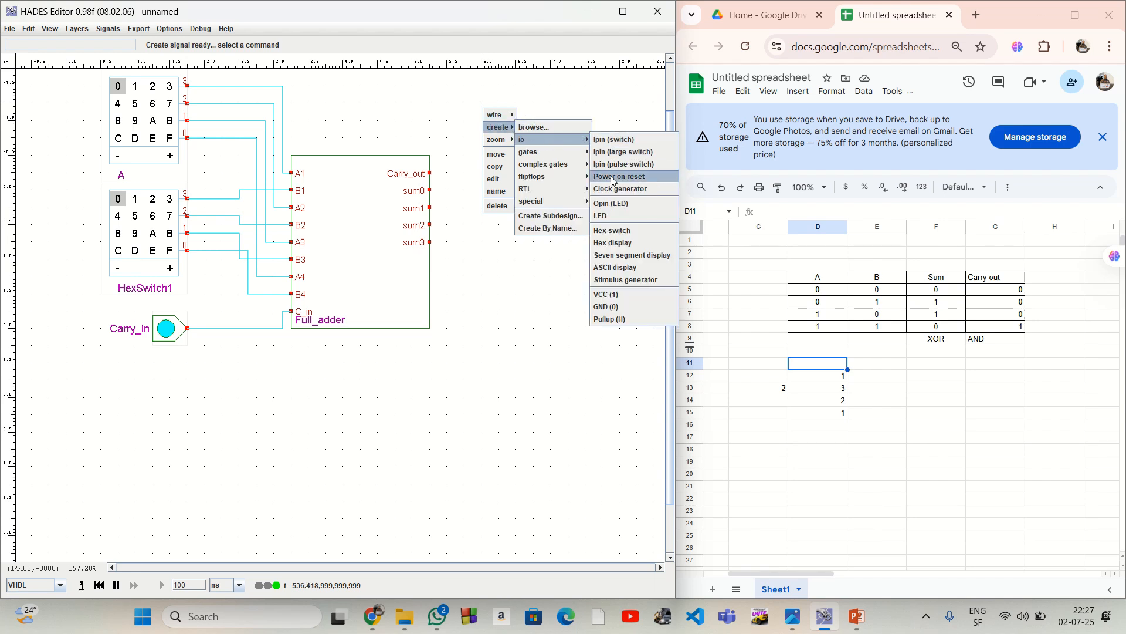
{"action": "left_click", "coordinate": [613, 204]}
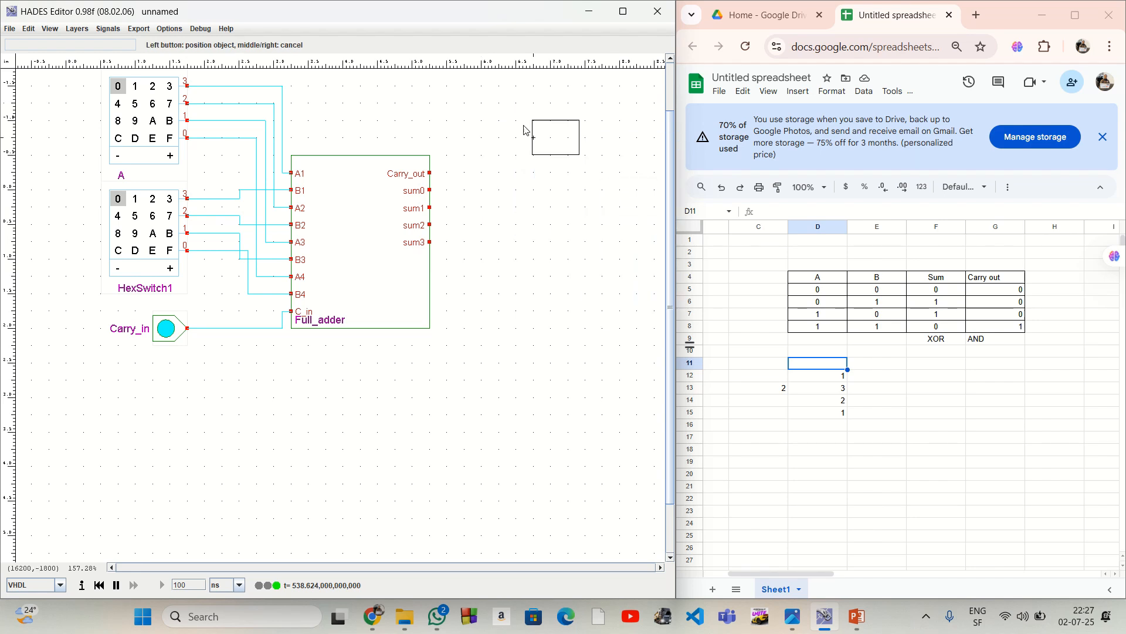
{"action": "left_click", "coordinate": [480, 105]}
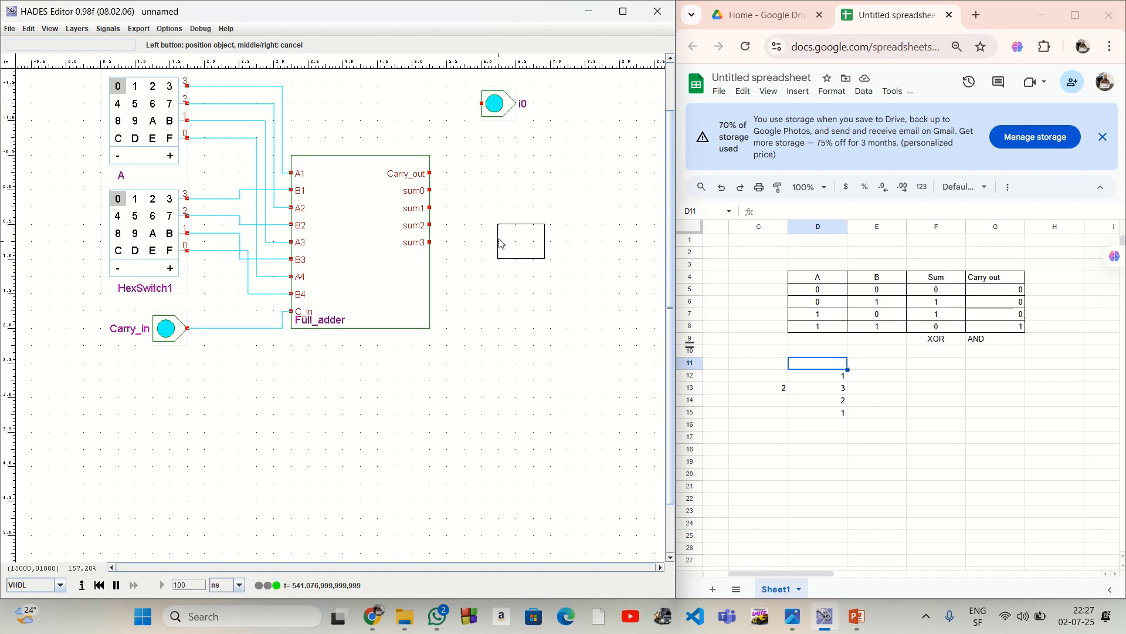
{"action": "right_click", "coordinate": [501, 244]}
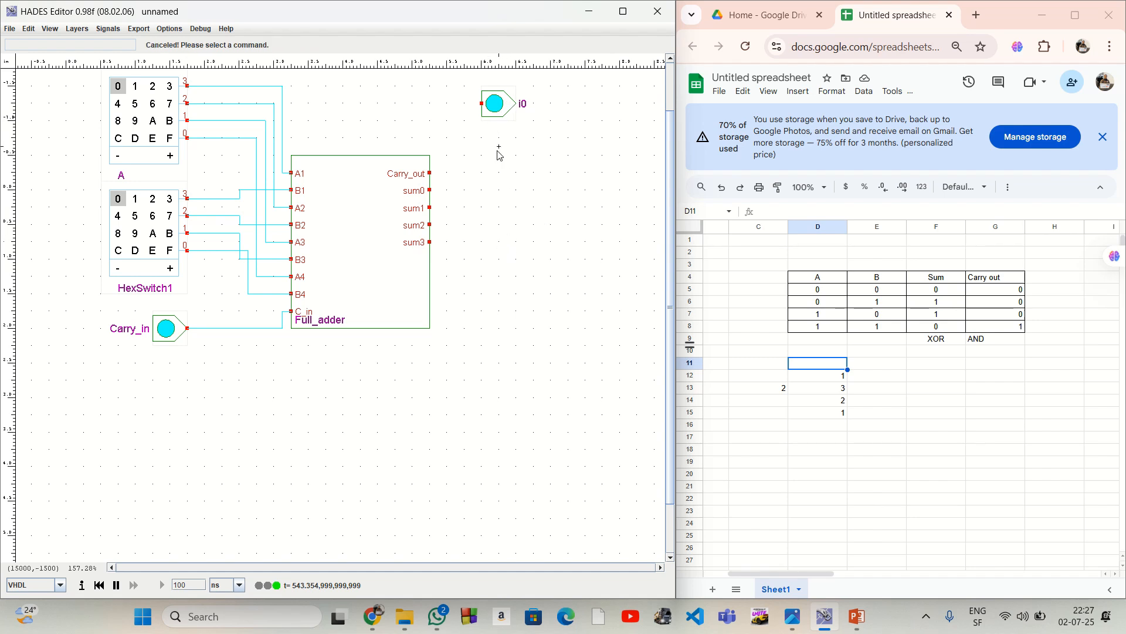
Wire the adder's Carry_out output to the new LED output pin.
{"action": "left_click", "coordinate": [430, 173]}
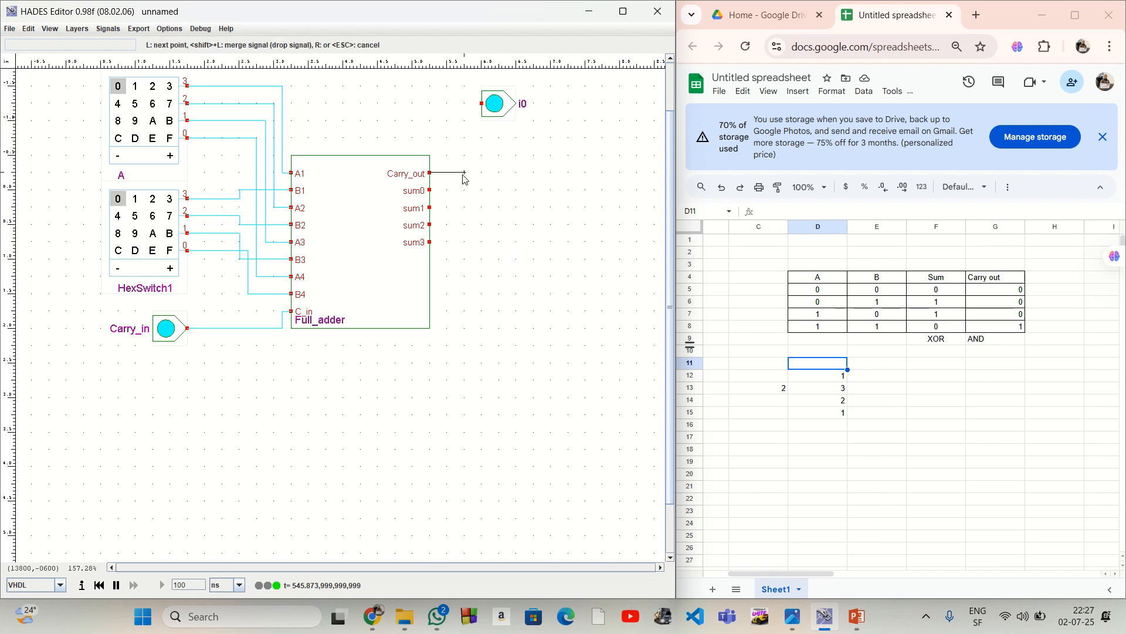
{"action": "left_click", "coordinate": [465, 172]}
{"action": "left_click", "coordinate": [482, 104]}
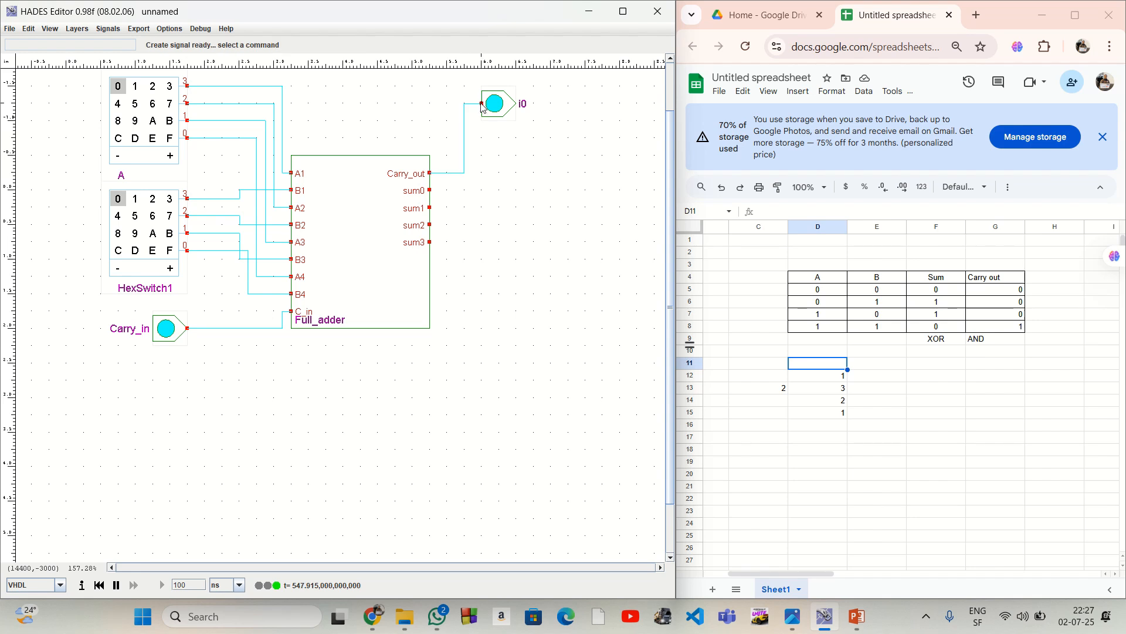
Rename the LED output pin instance as Carry_out.
{"action": "right_click", "coordinate": [508, 103]}
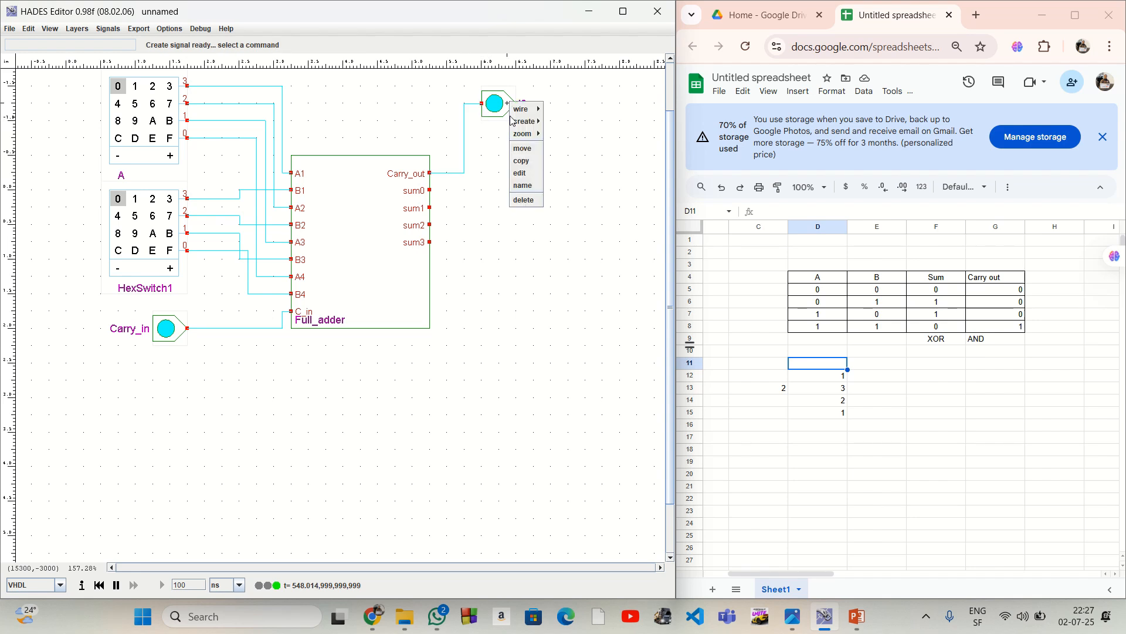
{"action": "left_click", "coordinate": [522, 185]}
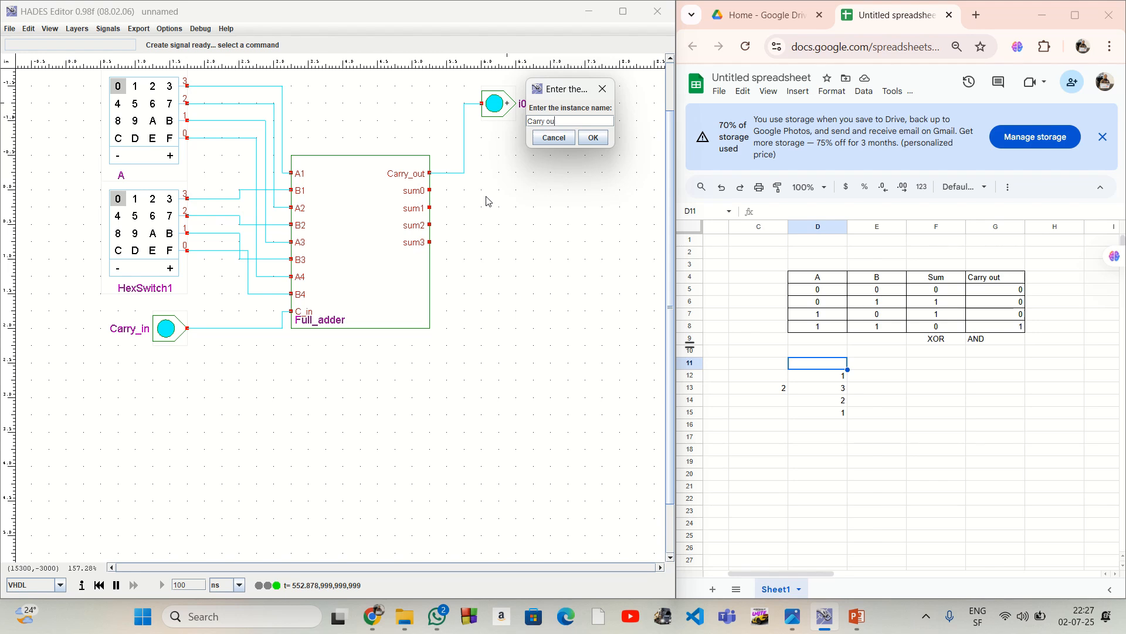
{"action": "key", "text": "Return"}
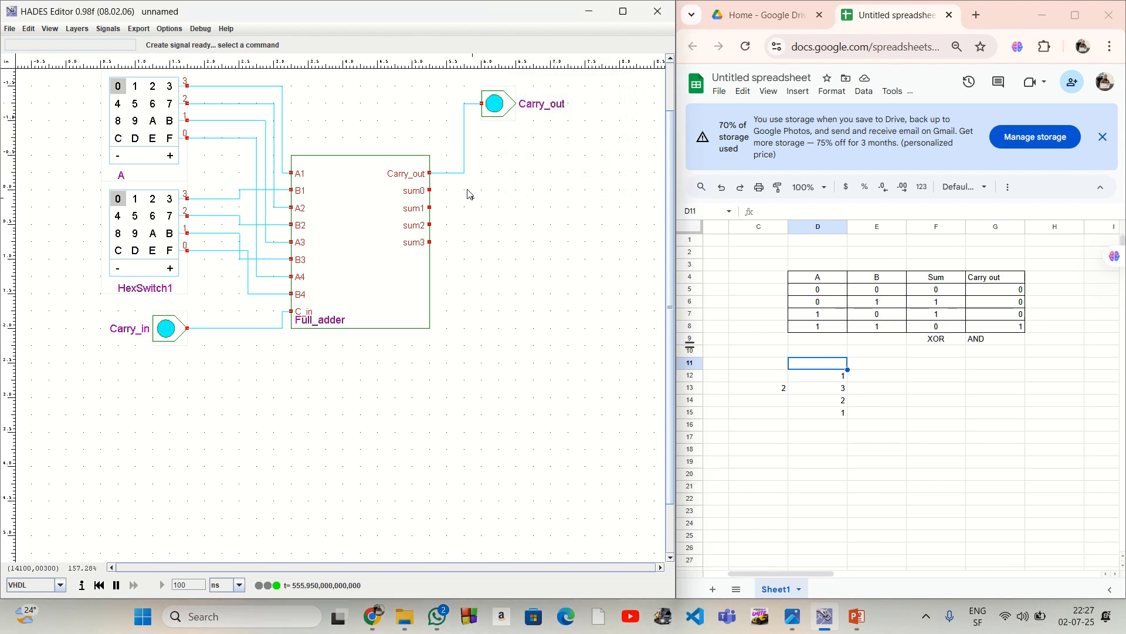
Place a single hex display to the right of the adder's sum outputs.
{"action": "right_click", "coordinate": [516, 198]}
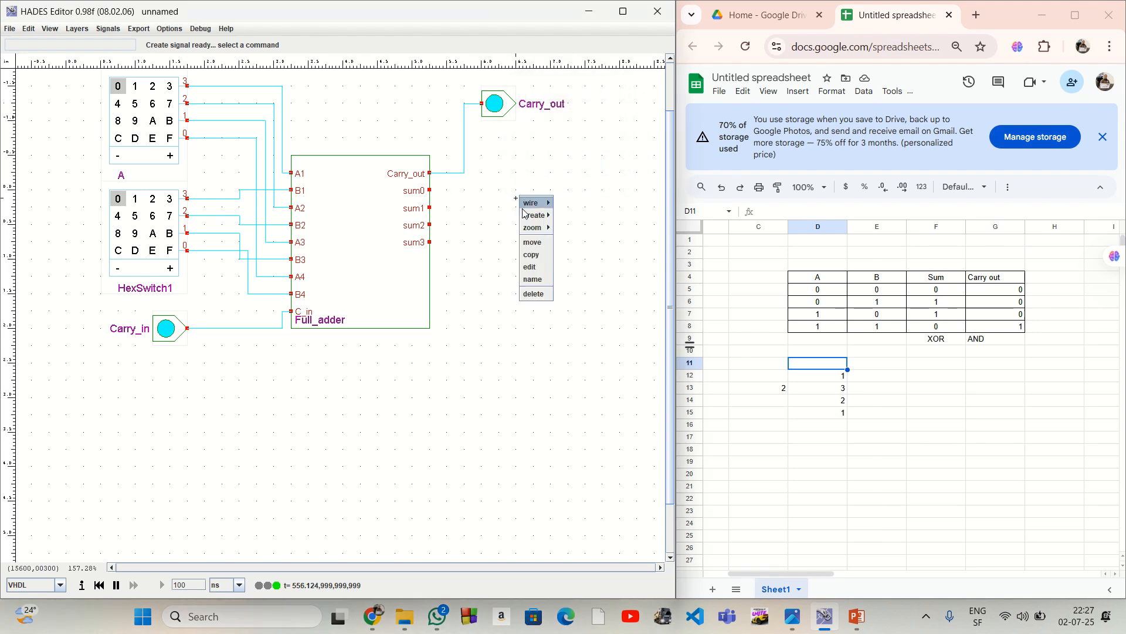
{"action": "mouse_move", "coordinate": [525, 216]}
{"action": "mouse_move", "coordinate": [589, 229]}
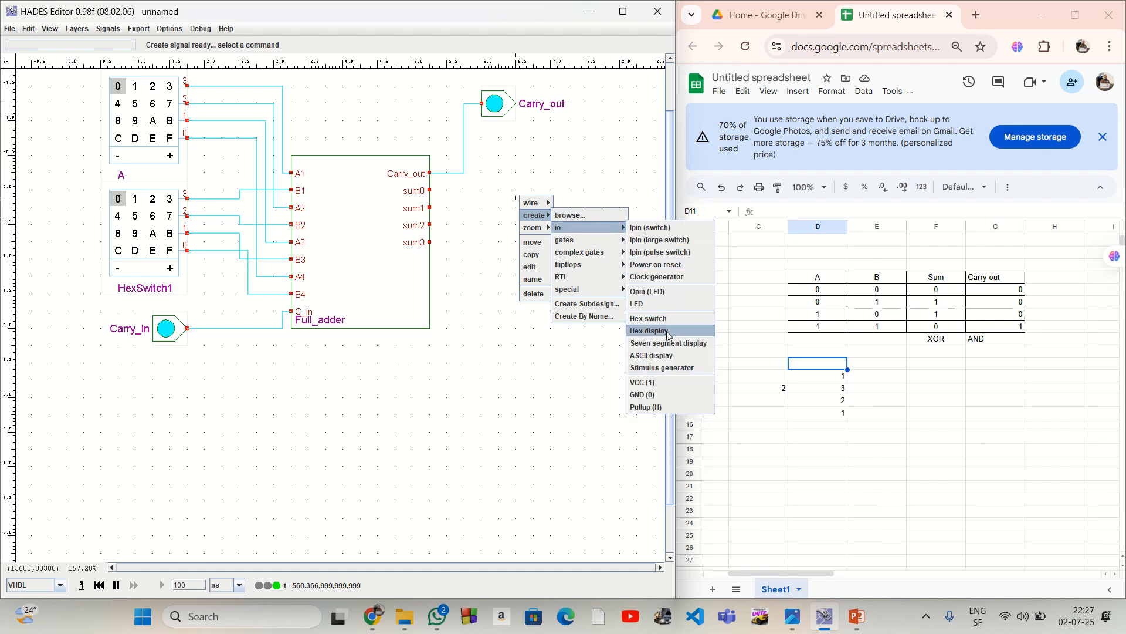
{"action": "left_click", "coordinate": [649, 331]}
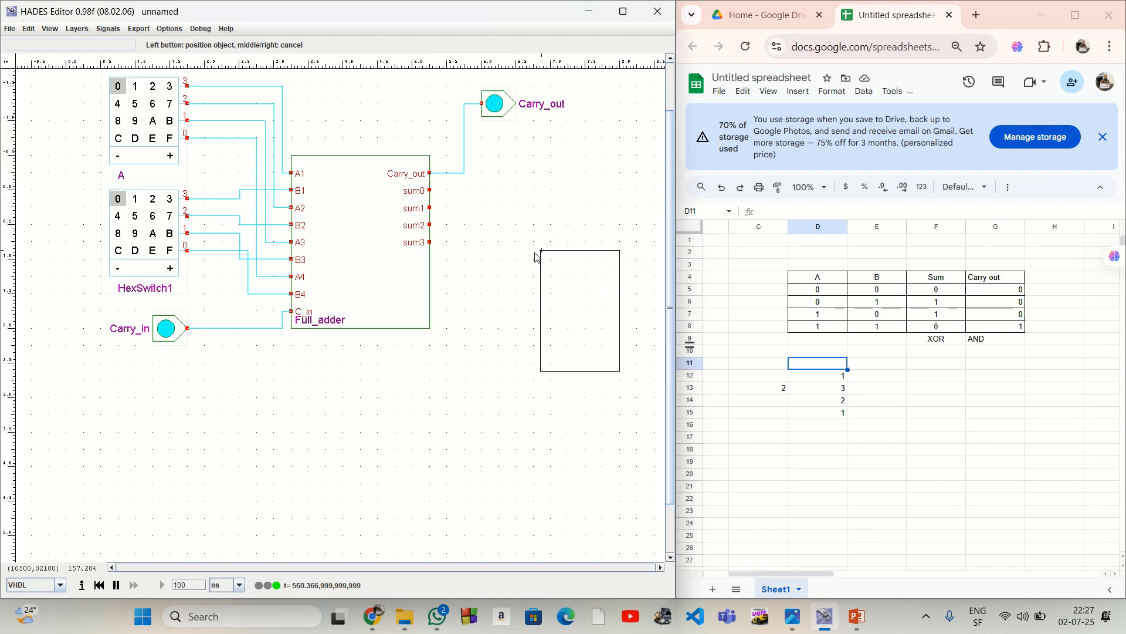
{"action": "left_click", "coordinate": [515, 175]}
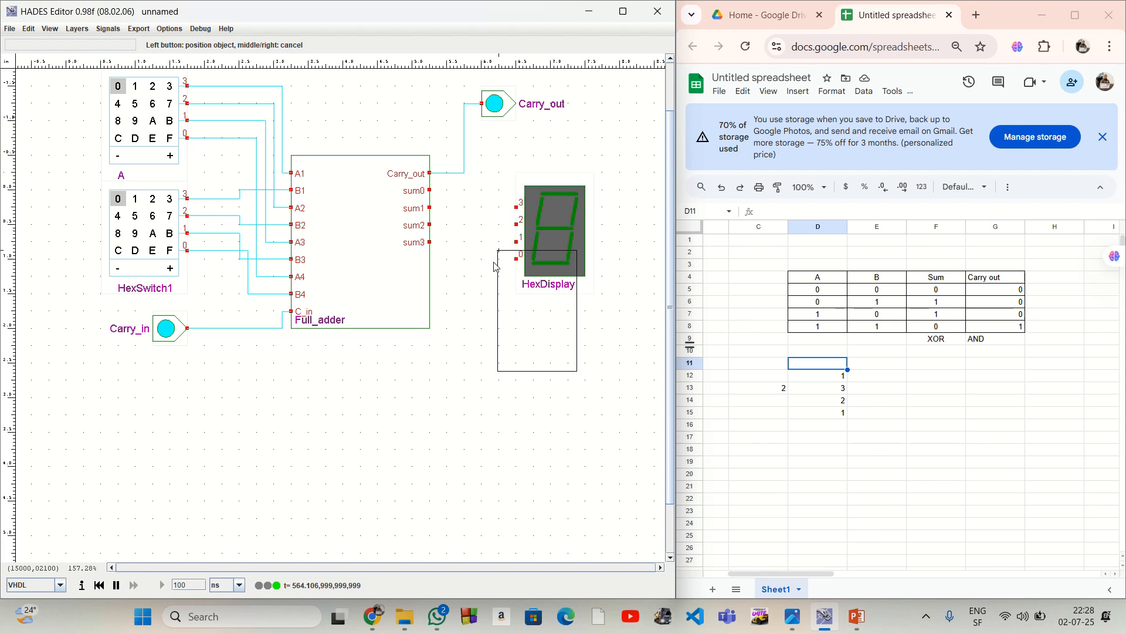
{"action": "right_click", "coordinate": [489, 316]}
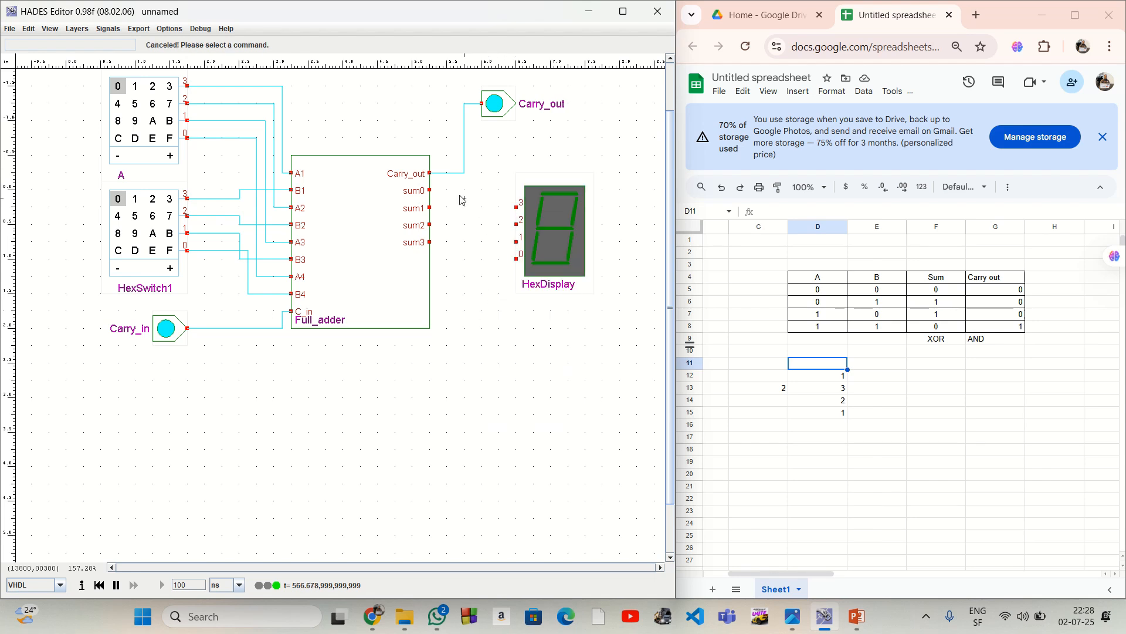
Wire the adder's sum0 and sum1 outputs to the hex display's inputs 3 and 2.
{"action": "left_click", "coordinate": [430, 191]}
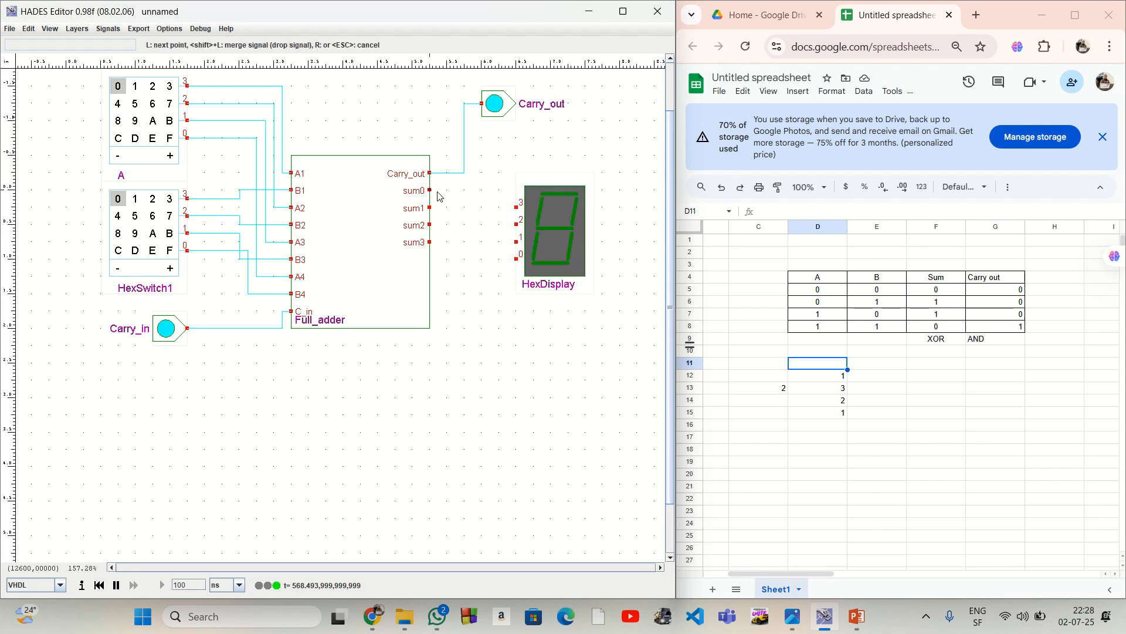
{"action": "left_click", "coordinate": [506, 193]}
{"action": "left_click", "coordinate": [516, 207]}
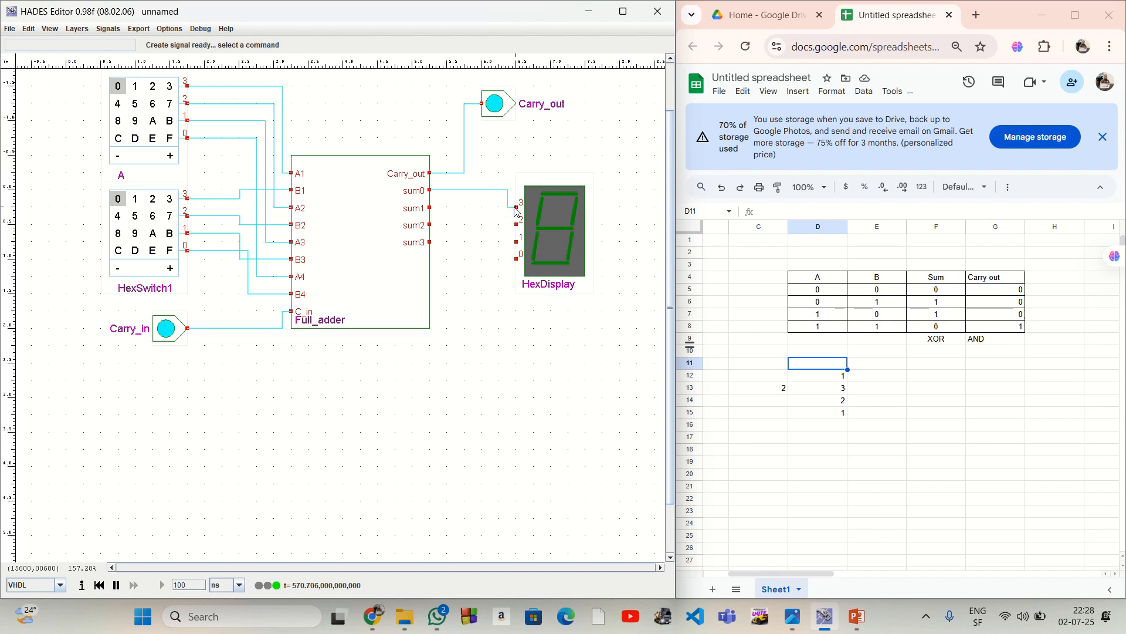
{"action": "left_click", "coordinate": [431, 208]}
{"action": "left_click", "coordinate": [499, 207]}
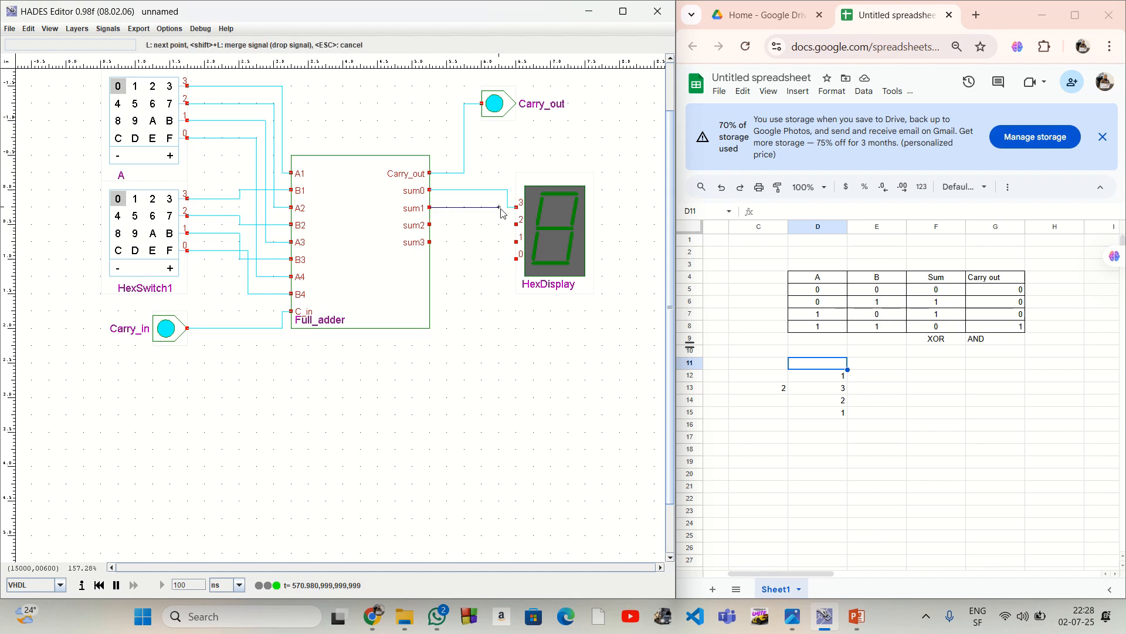
{"action": "left_click", "coordinate": [517, 224]}
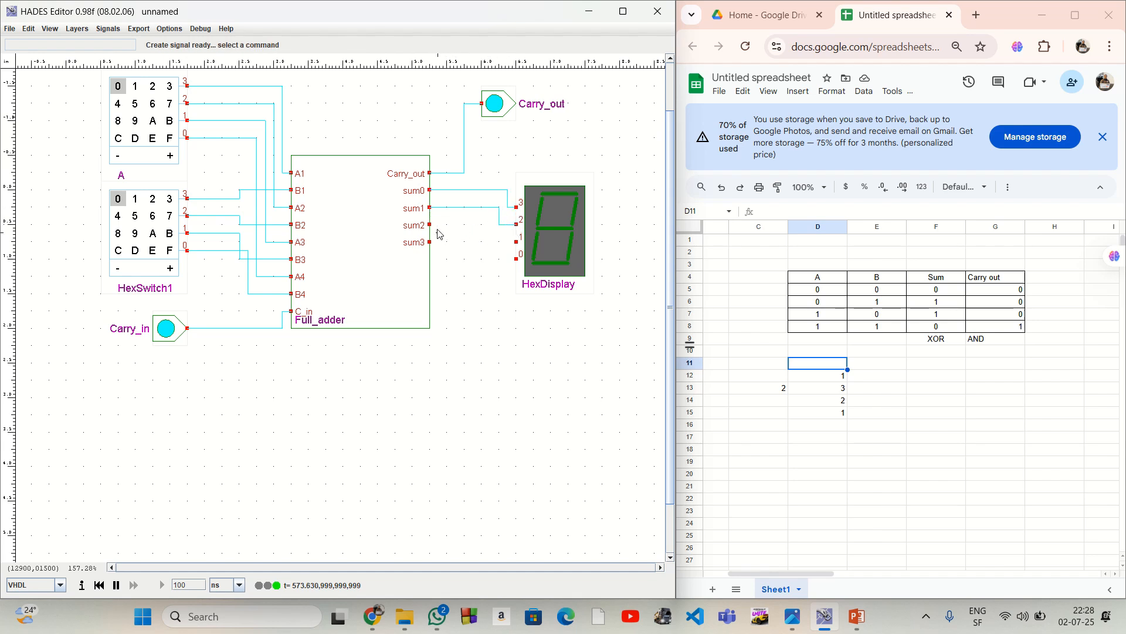
Wire the adder's sum2 and sum3 outputs to the hex display's inputs 1 and 0.
{"action": "left_click", "coordinate": [430, 225]}
{"action": "left_click", "coordinate": [493, 224]}
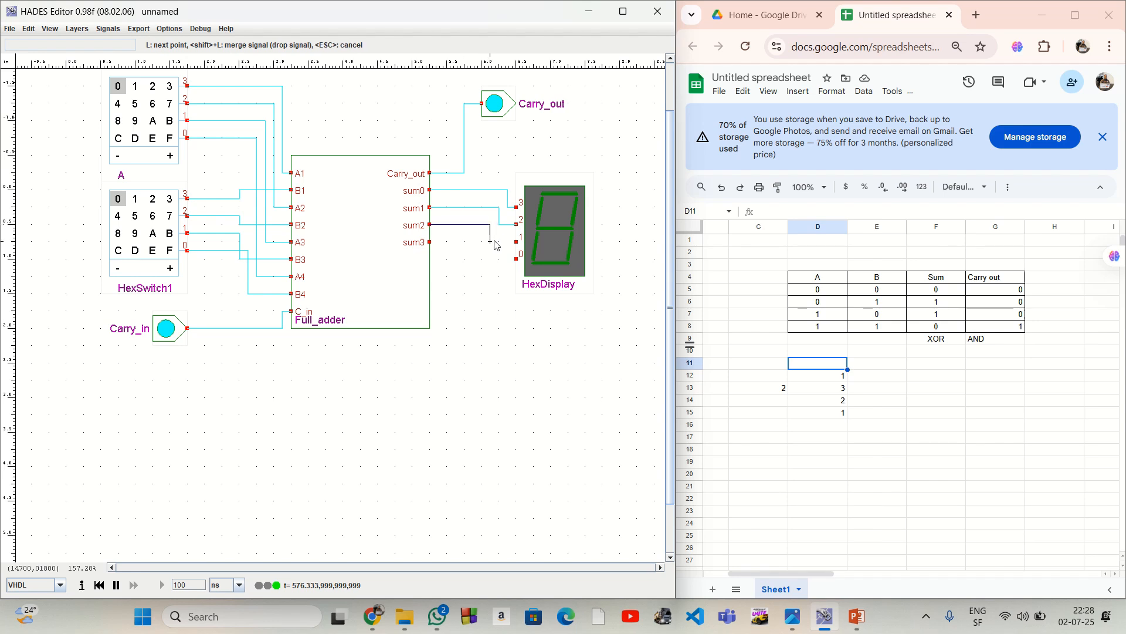
{"action": "left_click", "coordinate": [519, 242]}
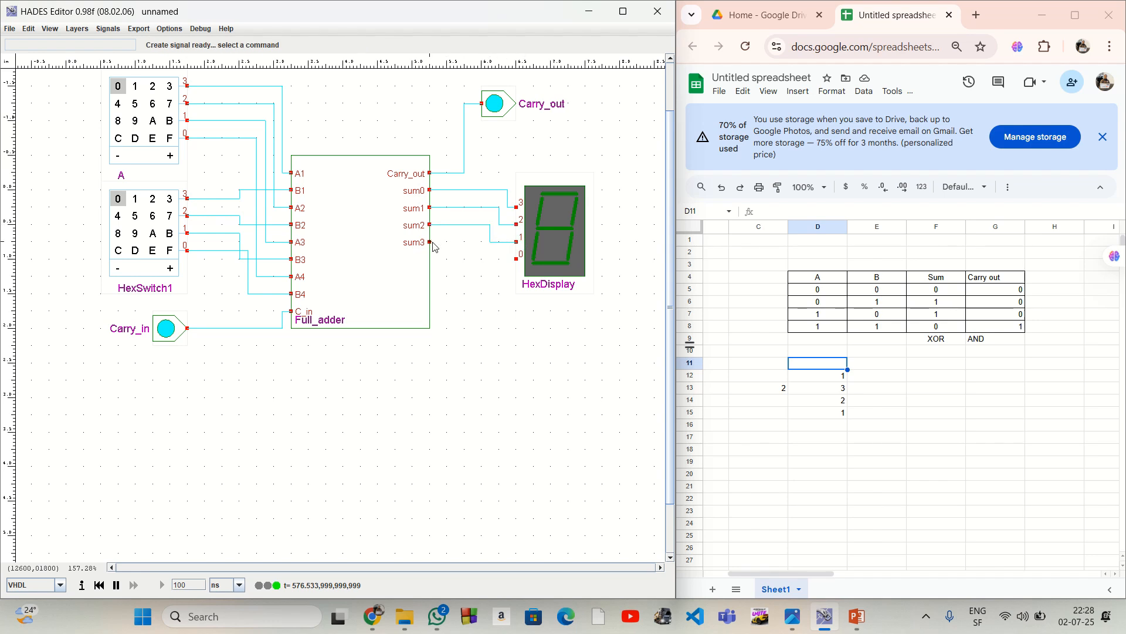
{"action": "left_click", "coordinate": [431, 242]}
{"action": "left_click", "coordinate": [481, 242]}
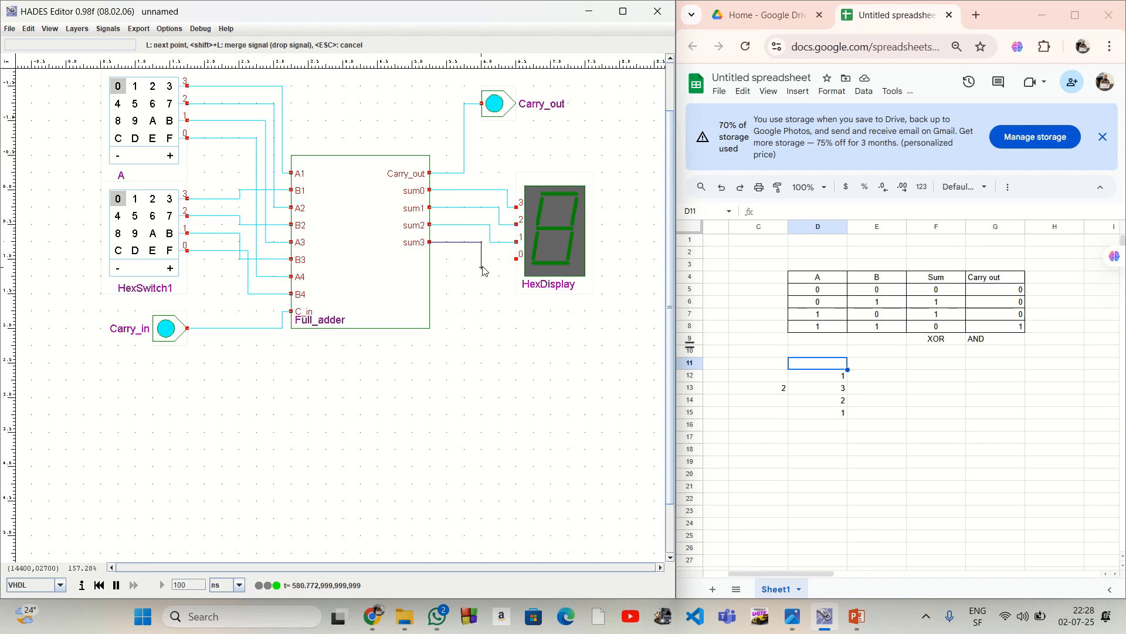
{"action": "left_click", "coordinate": [482, 258]}
{"action": "left_click", "coordinate": [517, 258]}
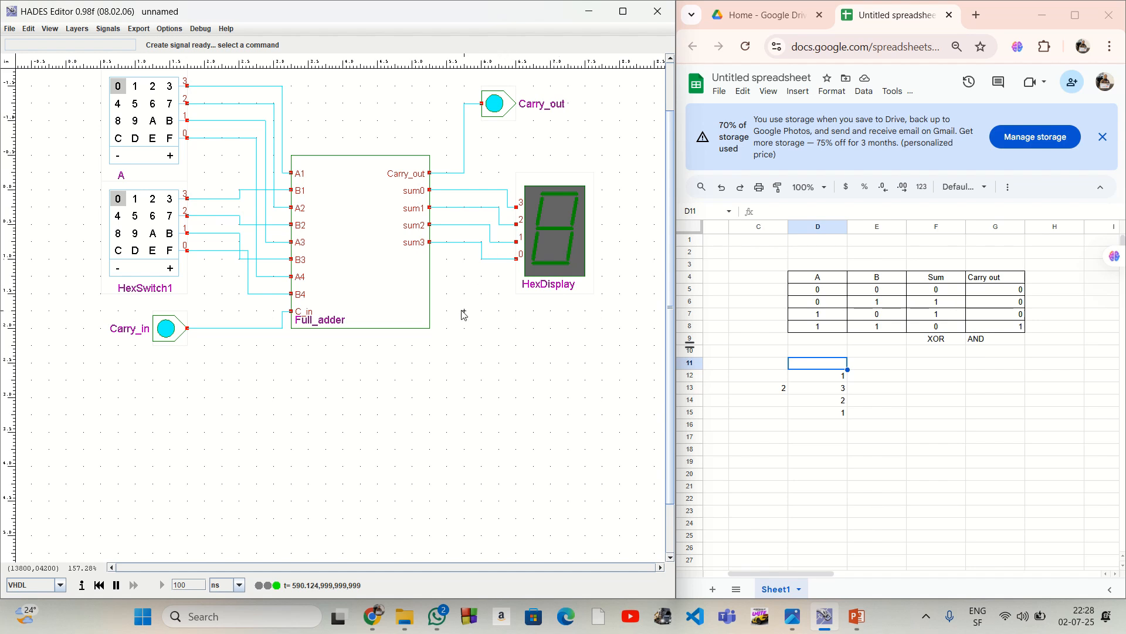
Initialize the adder's inputs by toggling Carry_in to low and setting both hex switches to 0.
{"action": "scroll", "coordinate": [463, 315], "scroll_direction": "up", "scroll_amount": 1}
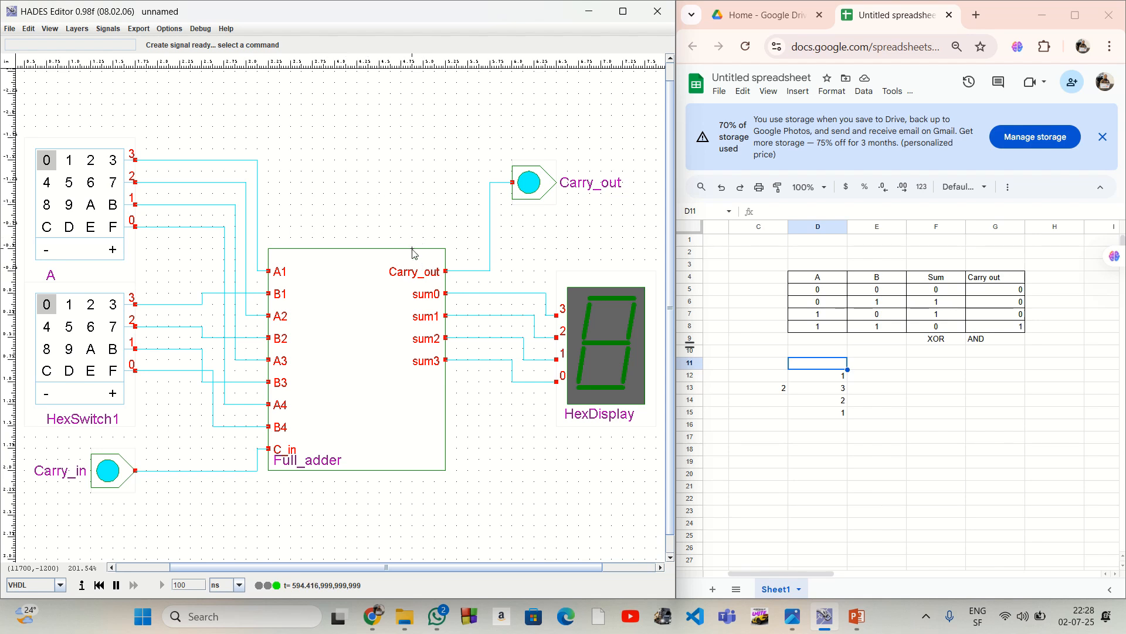
{"action": "left_click", "coordinate": [113, 478]}
{"action": "left_click", "coordinate": [46, 303]}
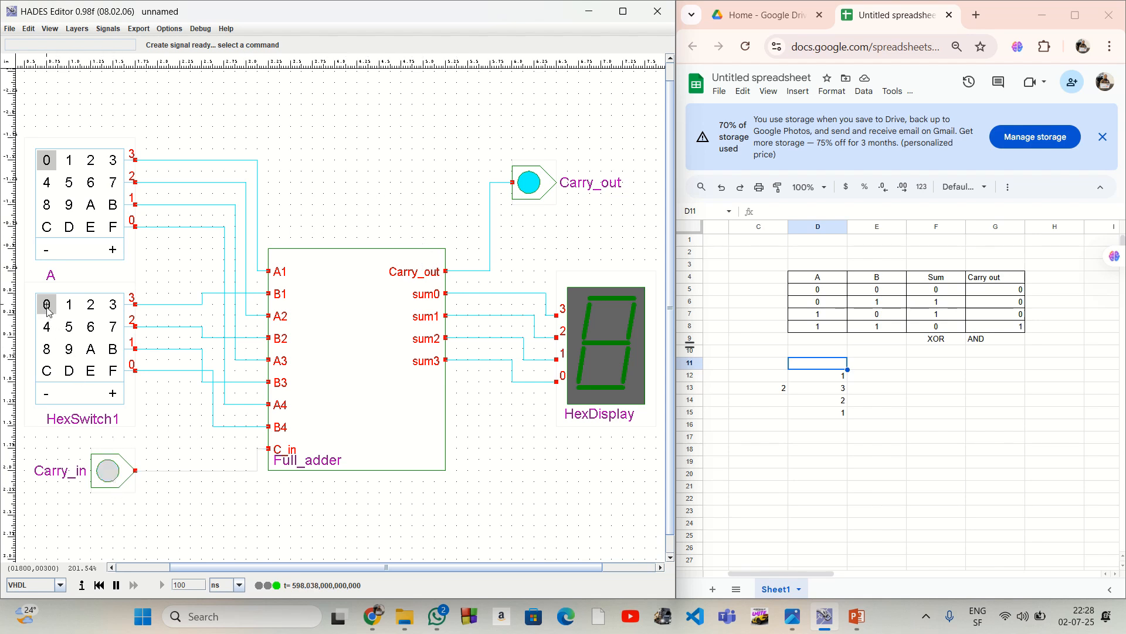
{"action": "left_click", "coordinate": [47, 161]}
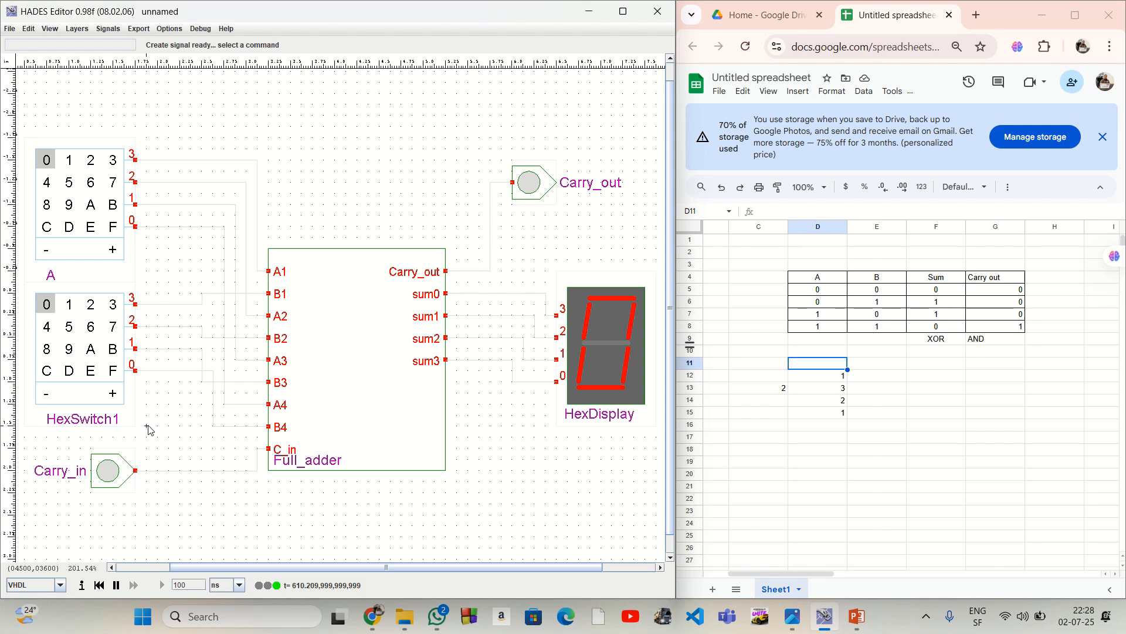
Test the adder with A at 3 and the lower hex switch at 2, and reset both switches to 0.
{"action": "left_click", "coordinate": [113, 162]}
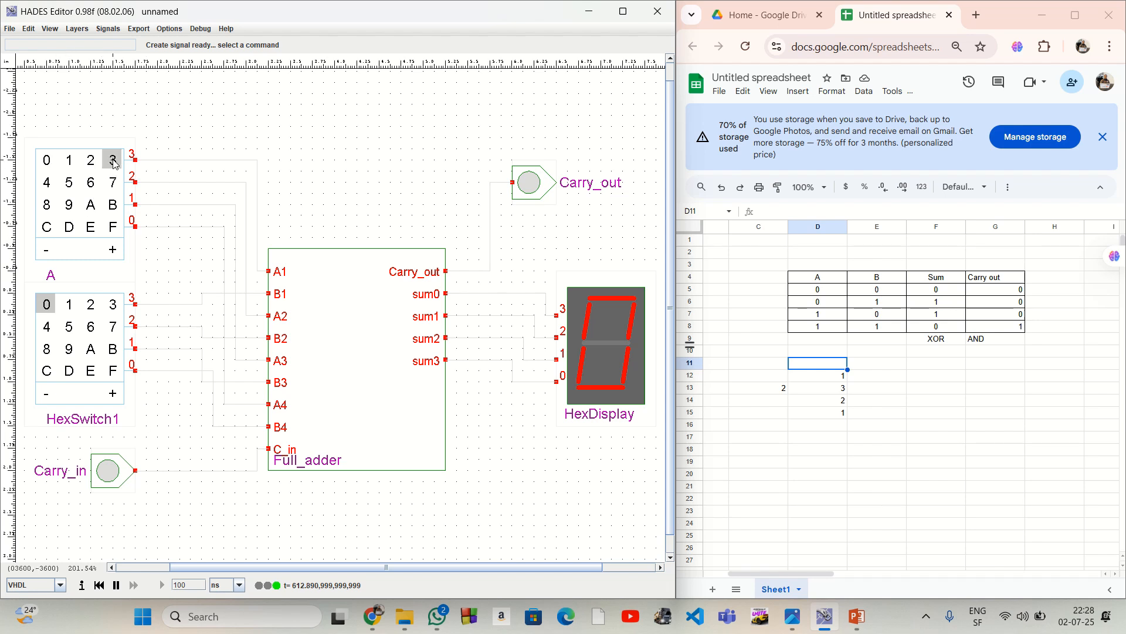
{"action": "left_click", "coordinate": [91, 304]}
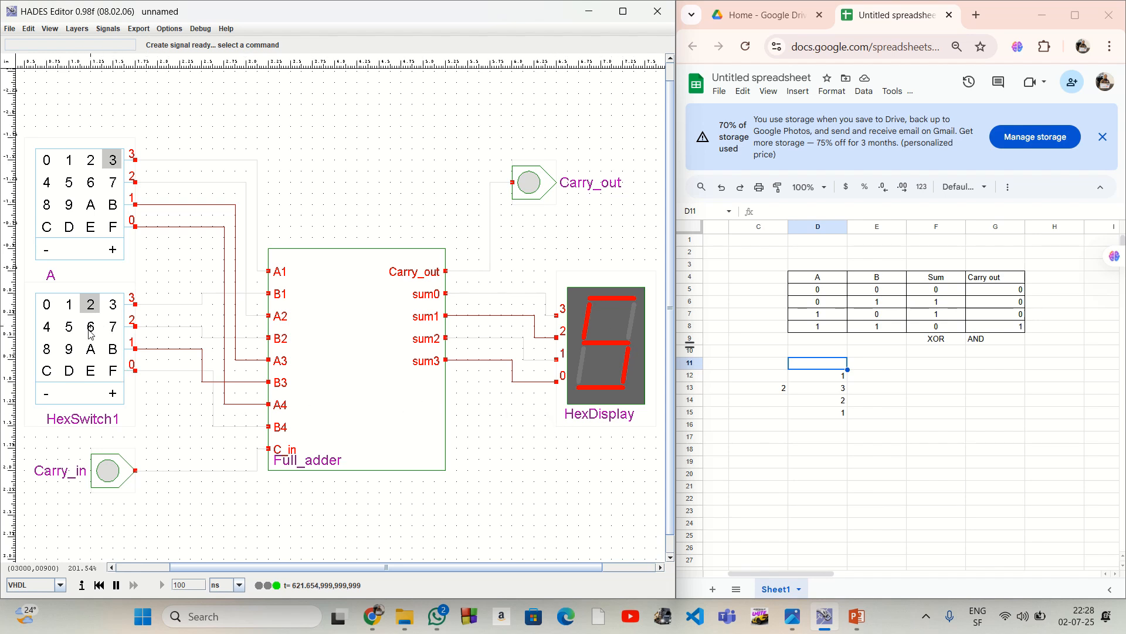
{"action": "left_click", "coordinate": [48, 305]}
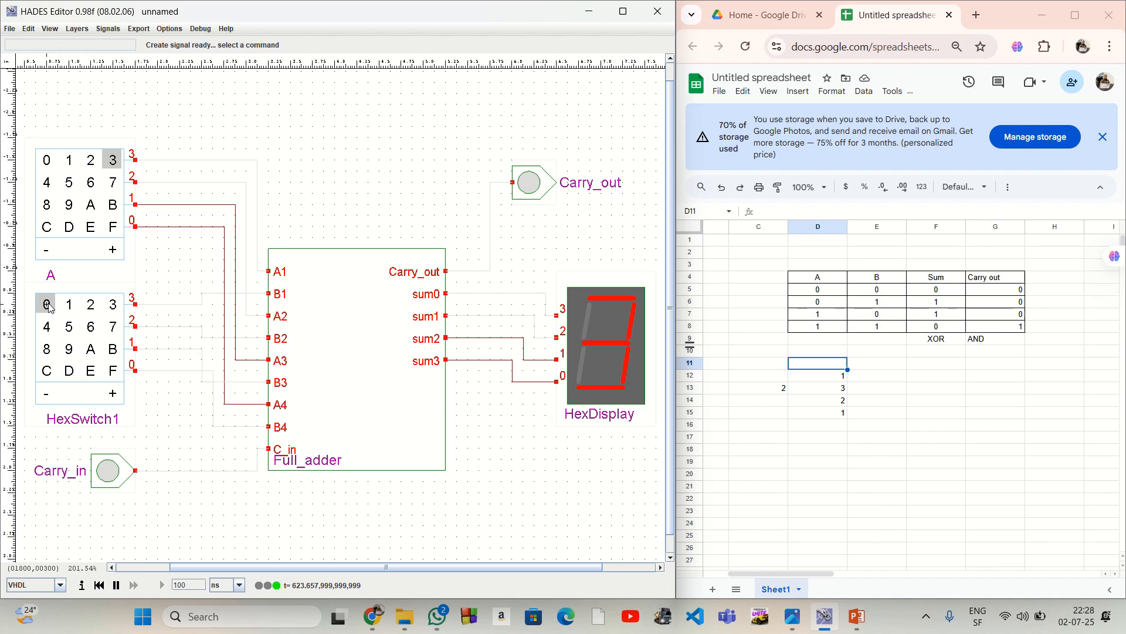
{"action": "left_click", "coordinate": [47, 160]}
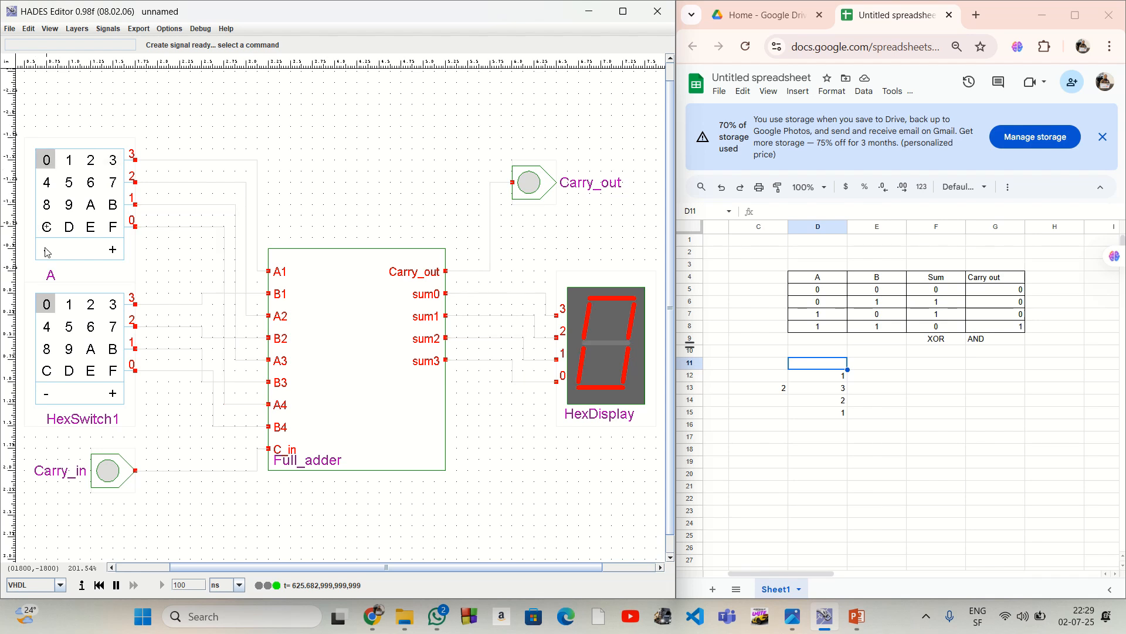
Test the adder with A at 1 and the lower hex switch at 6, and again with the lower switch at 9.
{"action": "left_click", "coordinate": [90, 326]}
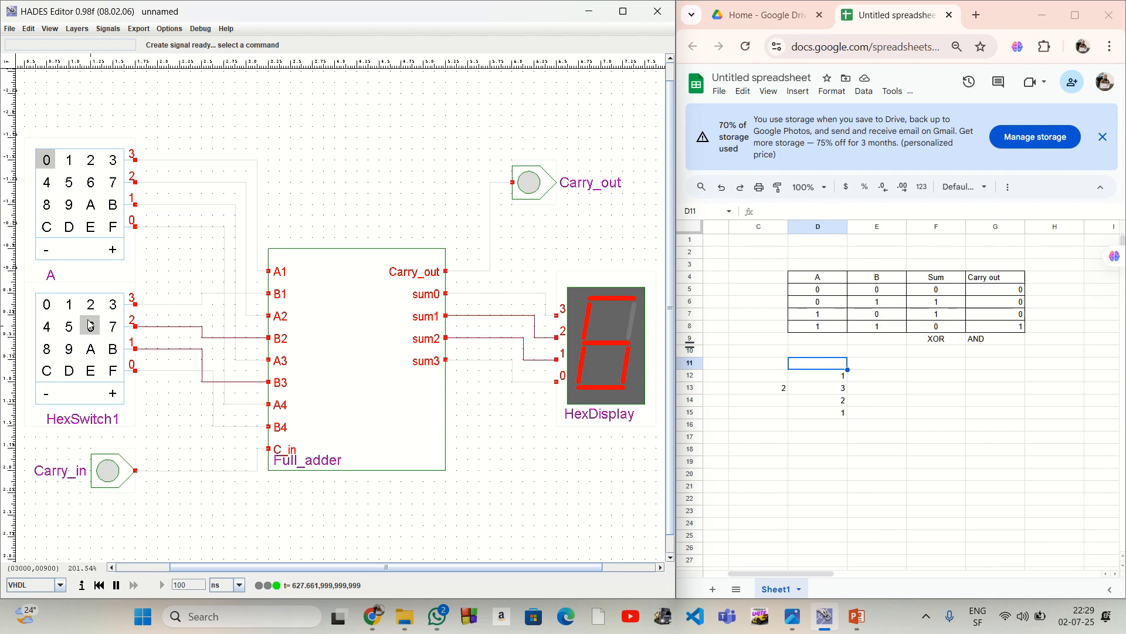
{"action": "left_click", "coordinate": [69, 160]}
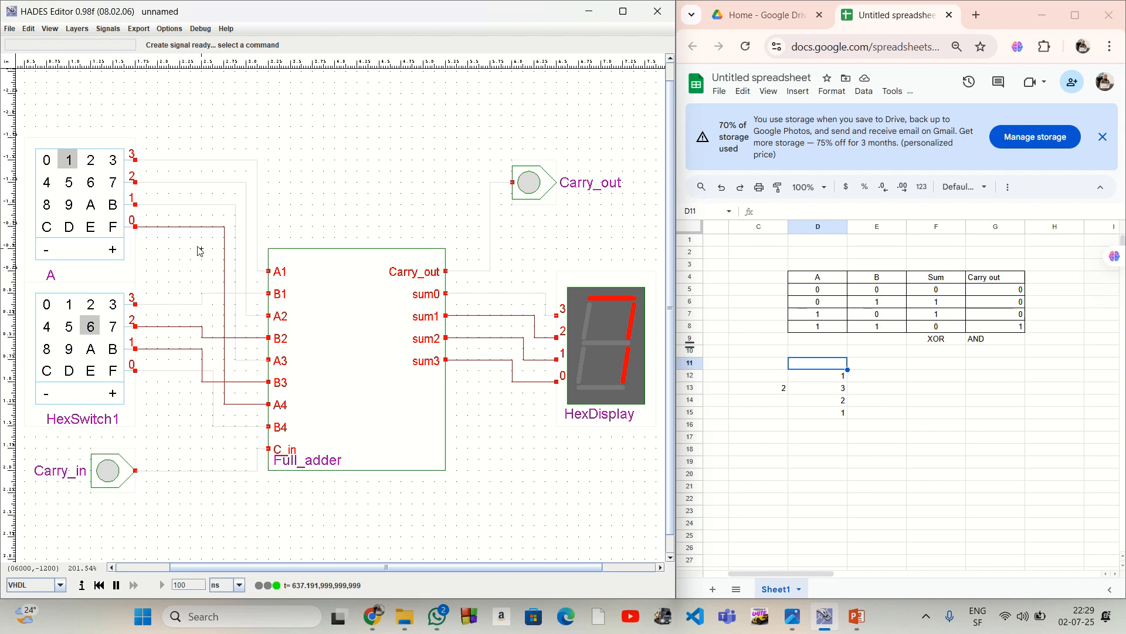
{"action": "left_click", "coordinate": [46, 160]}
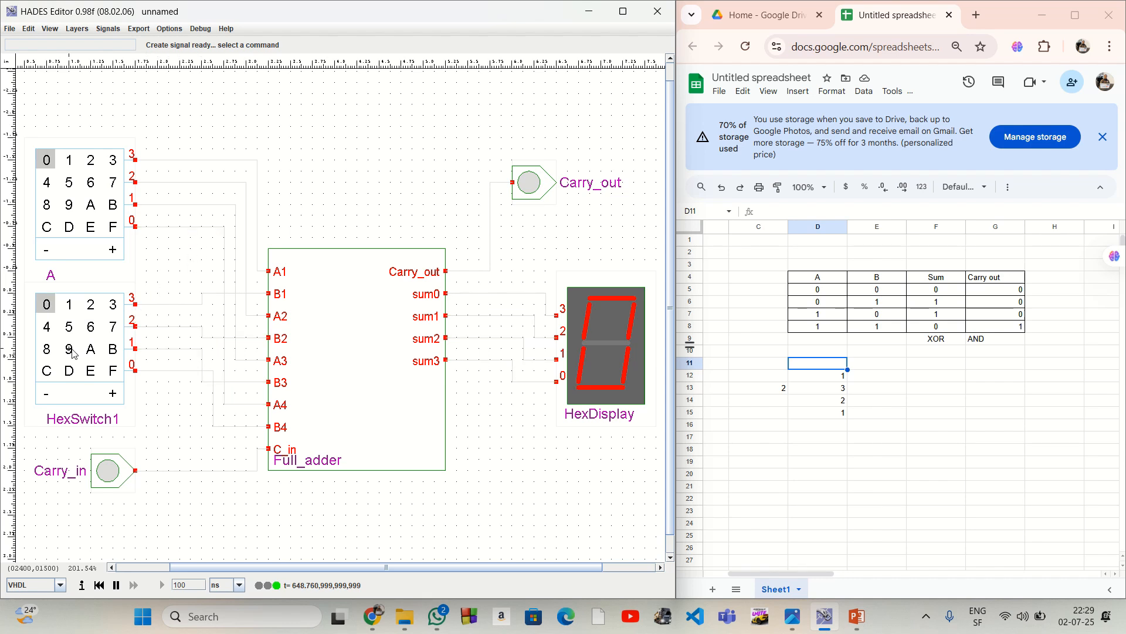
{"action": "left_click", "coordinate": [69, 348]}
{"action": "left_click", "coordinate": [68, 161]}
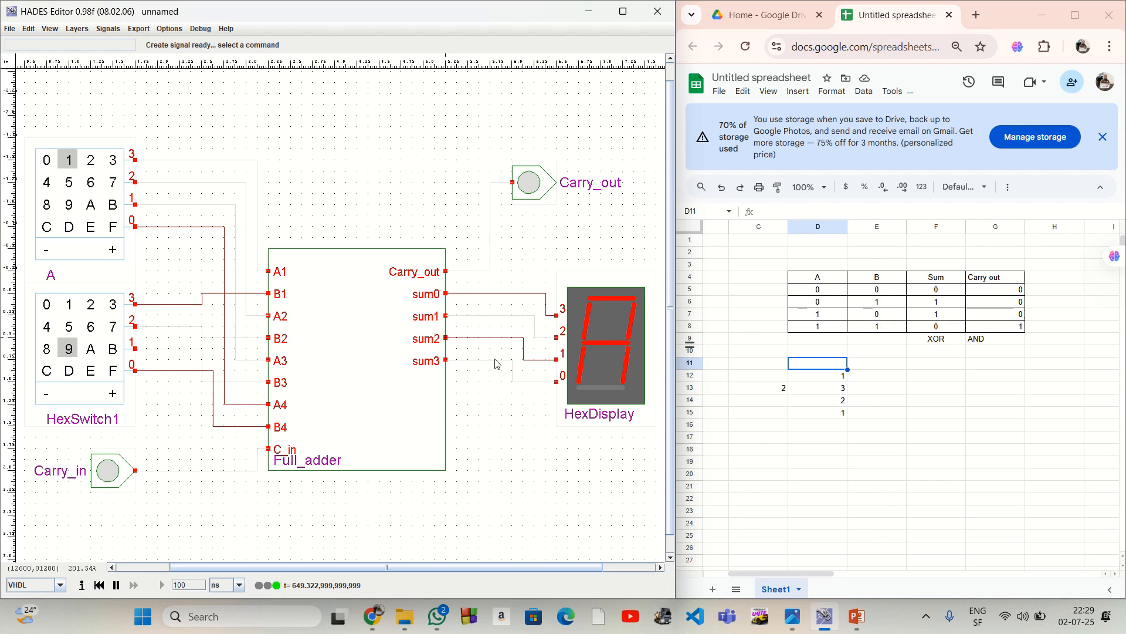